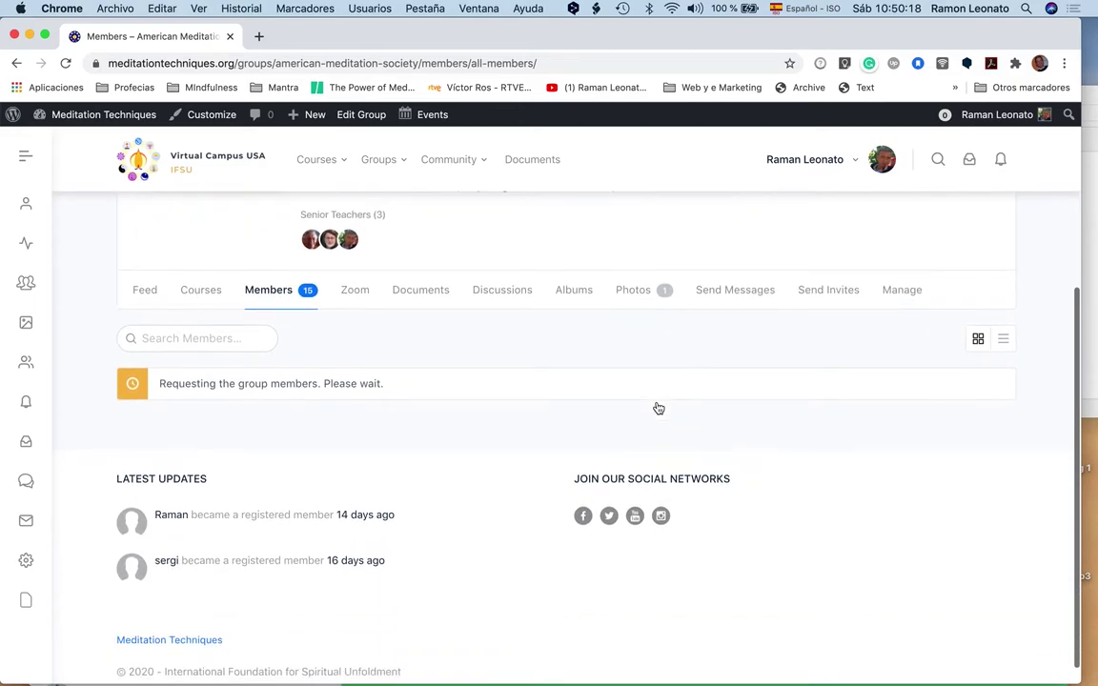
- Examine the American Meditation Society group's member list, grouped by teacher role, and the group's available sections
{"action": "scroll", "coordinate": [524, 381], "scroll_direction": "up", "scroll_amount": 5}
{"action": "scroll", "coordinate": [524, 382], "scroll_direction": "down", "scroll_amount": 5}
{"action": "scroll", "coordinate": [524, 381], "scroll_direction": "down", "scroll_amount": 10}
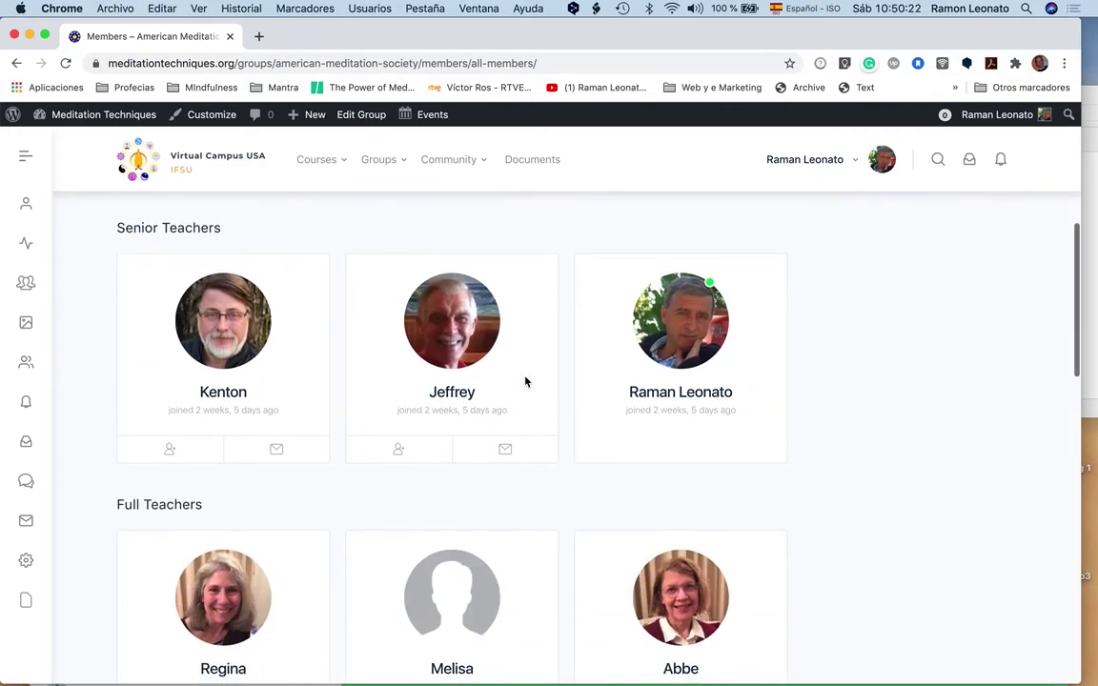
{"action": "scroll", "coordinate": [526, 382], "scroll_direction": "down", "scroll_amount": 2}
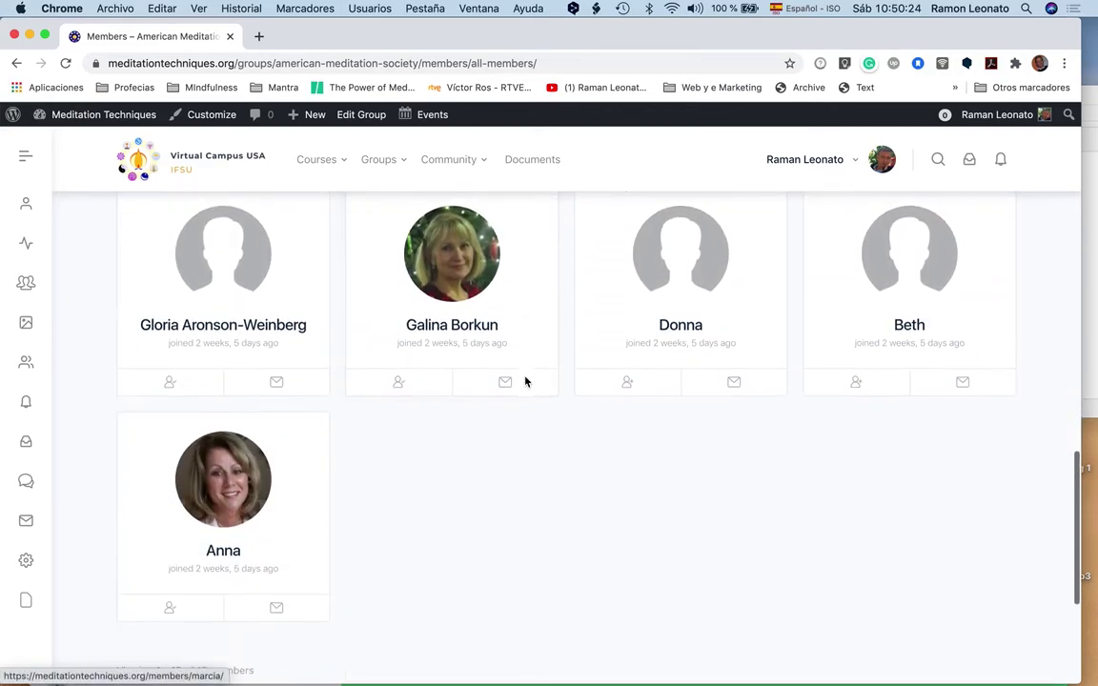
{"action": "scroll", "coordinate": [524, 382], "scroll_direction": "up", "scroll_amount": 10}
{"action": "scroll", "coordinate": [524, 381], "scroll_direction": "up", "scroll_amount": 1}
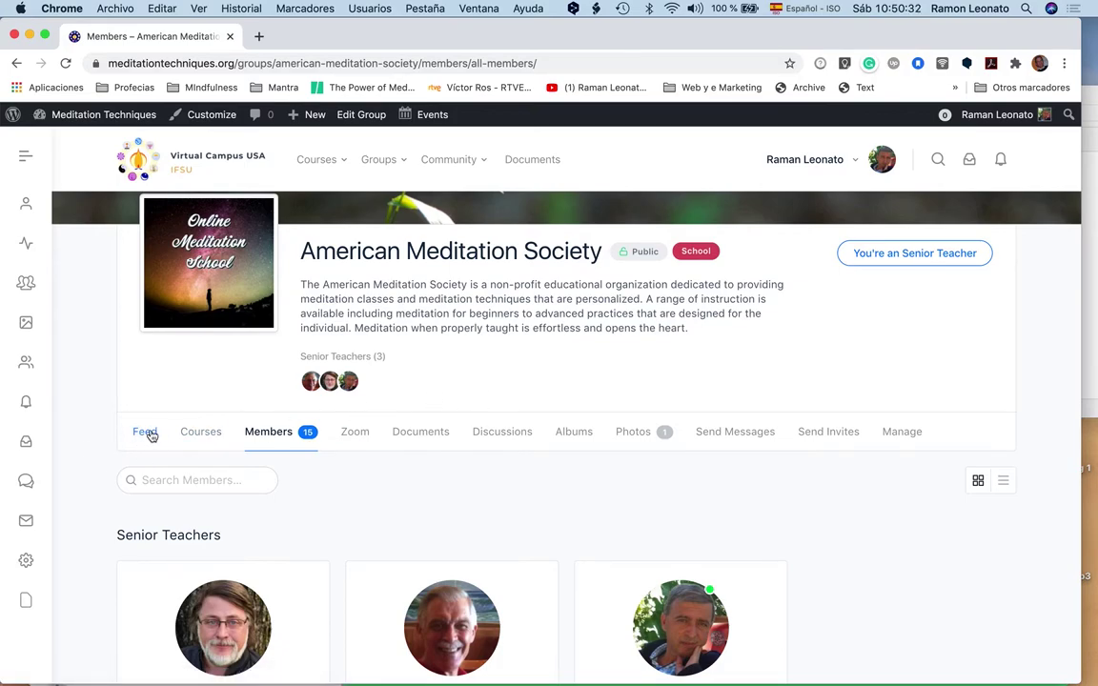
{"action": "scroll", "coordinate": [495, 416], "scroll_direction": "down", "scroll_amount": 3}
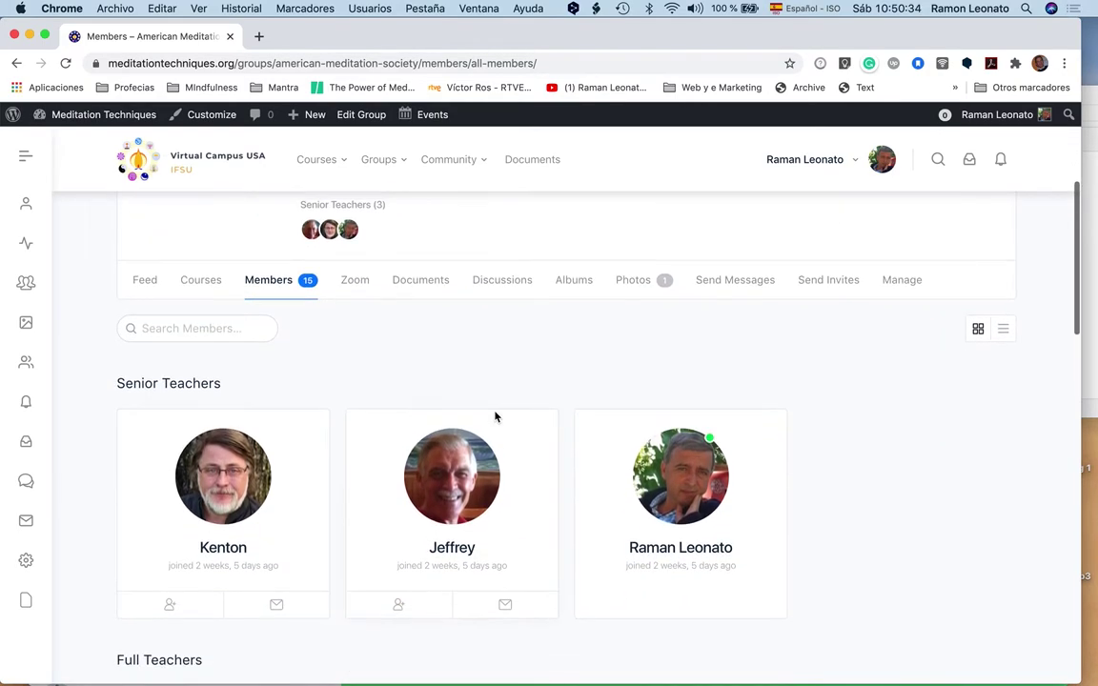
{"action": "scroll", "coordinate": [495, 416], "scroll_direction": "up", "scroll_amount": 1}
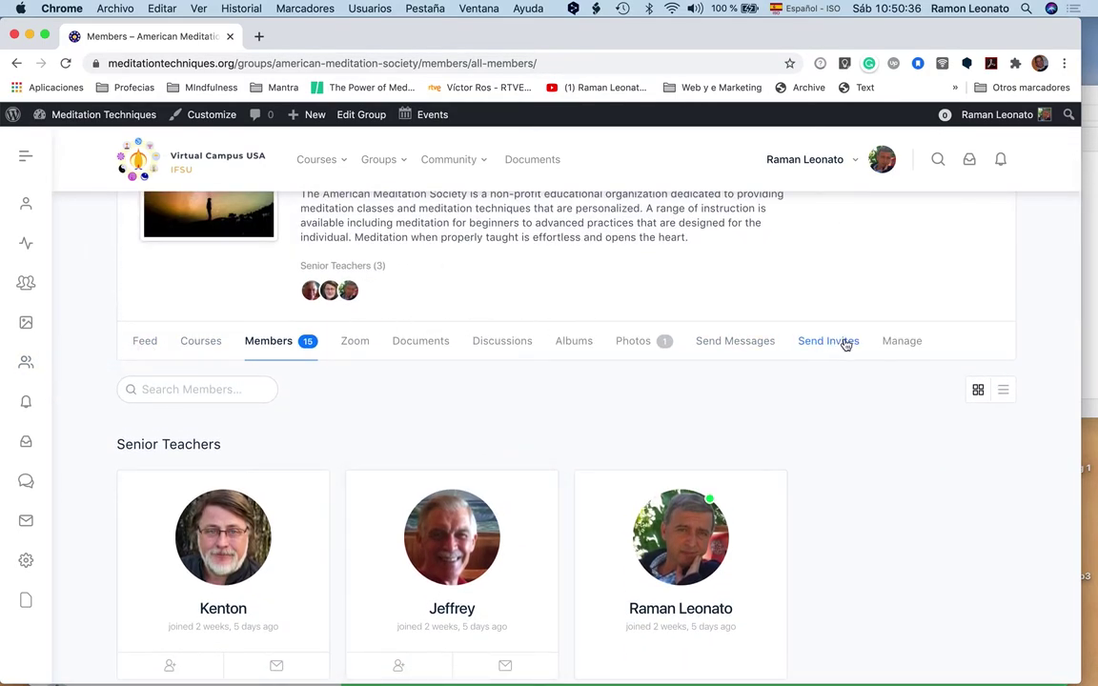
{"action": "scroll", "coordinate": [539, 456], "scroll_direction": "down", "scroll_amount": 2}
{"action": "scroll", "coordinate": [540, 456], "scroll_direction": "up", "scroll_amount": 3}
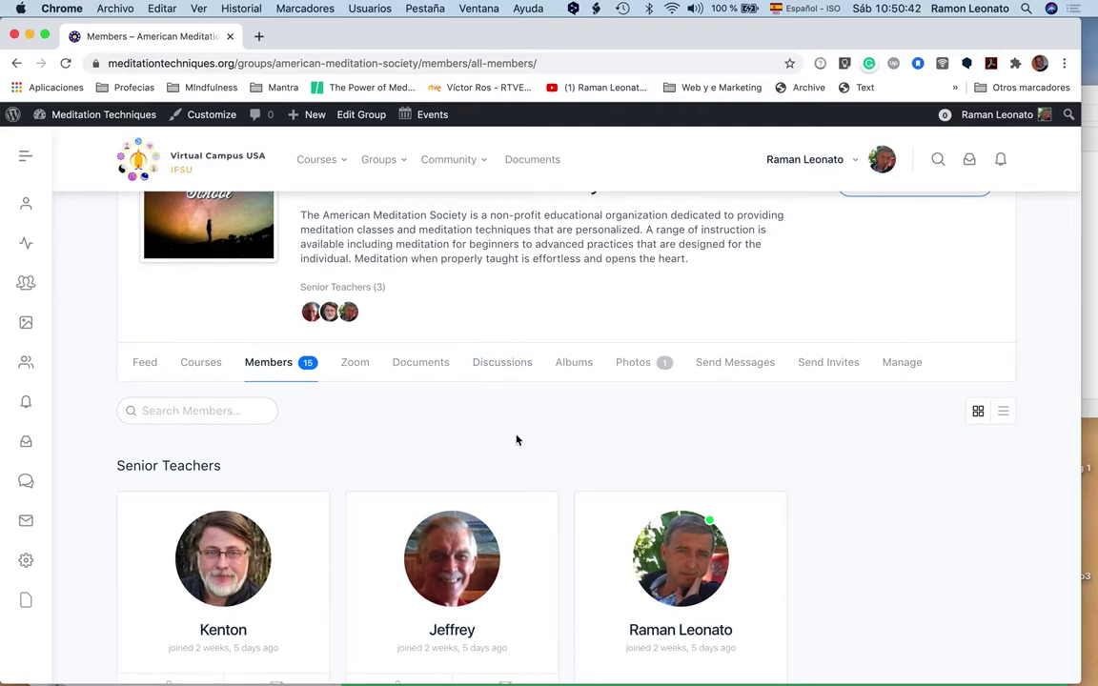
{"action": "scroll", "coordinate": [500, 412], "scroll_direction": "up", "scroll_amount": 2}
{"action": "scroll", "coordinate": [502, 407], "scroll_direction": "down", "scroll_amount": 2}
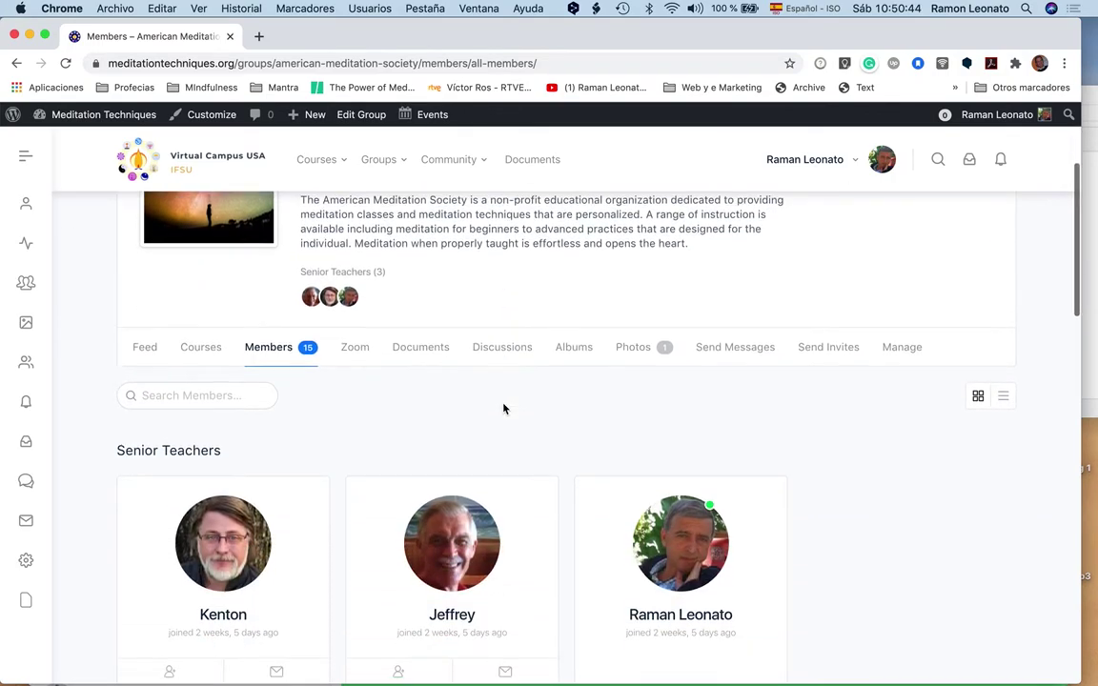
- Open the group's Feed and look through its recent posts, including the shared document, photo and scheduled Zoom meeting
{"action": "left_click", "coordinate": [144, 348]}
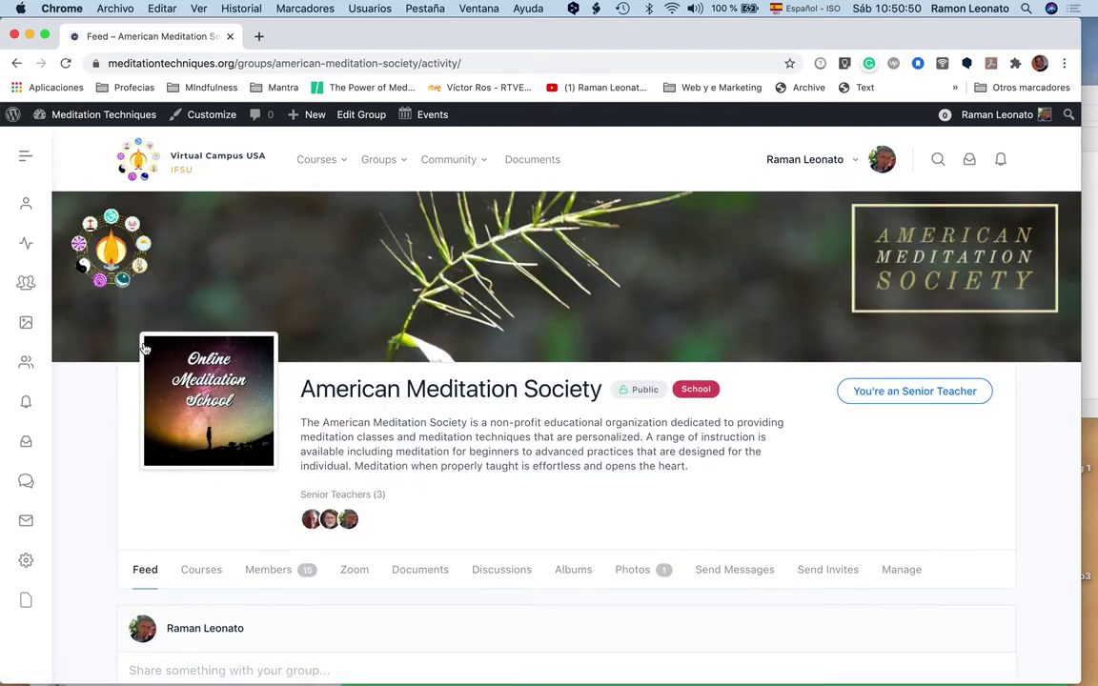
{"action": "scroll", "coordinate": [345, 453], "scroll_direction": "down", "scroll_amount": 4}
{"action": "scroll", "coordinate": [385, 511], "scroll_direction": "down", "scroll_amount": 2}
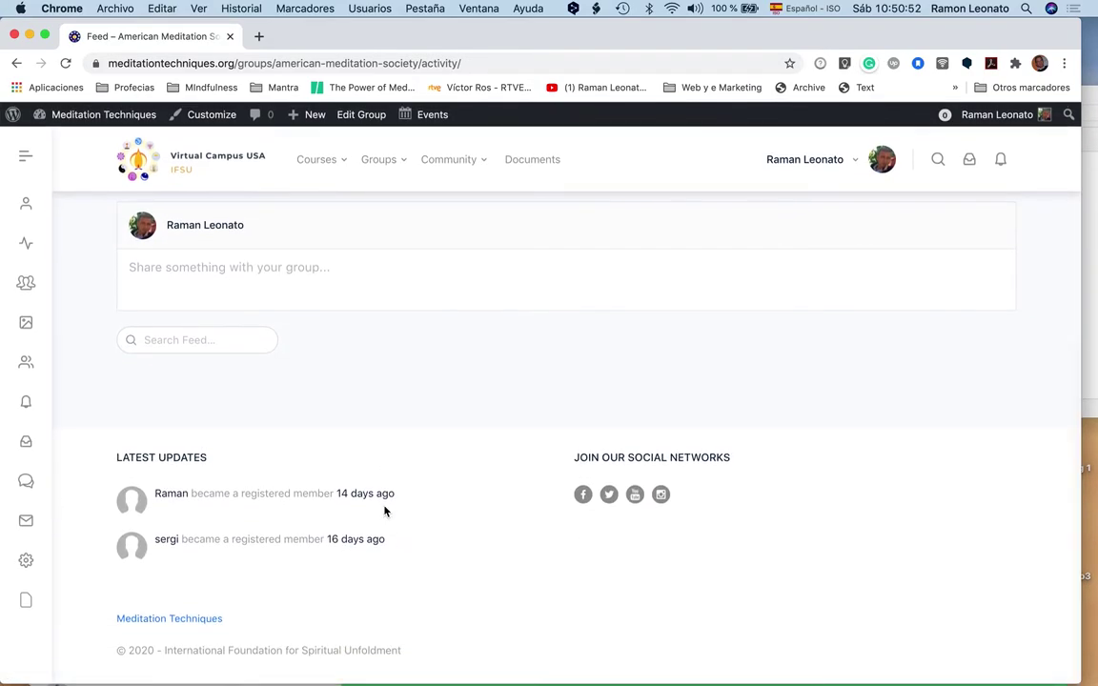
{"action": "scroll", "coordinate": [385, 512], "scroll_direction": "down", "scroll_amount": 3}
{"action": "scroll", "coordinate": [385, 512], "scroll_direction": "down", "scroll_amount": 9}
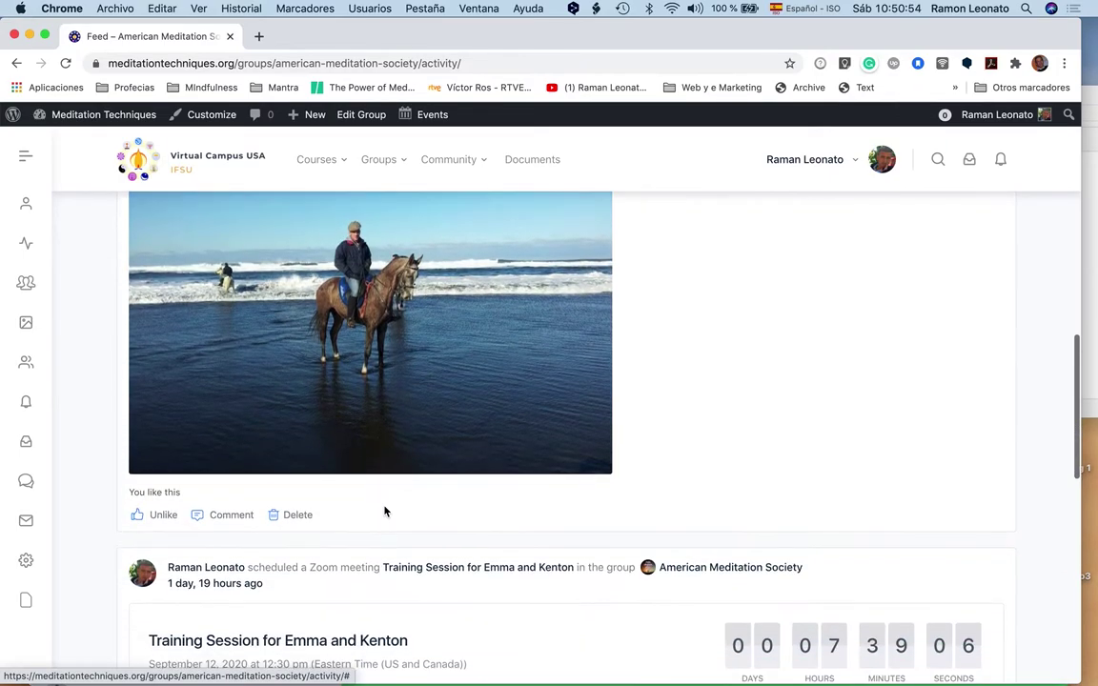
{"action": "scroll", "coordinate": [385, 512], "scroll_direction": "up", "scroll_amount": 6}
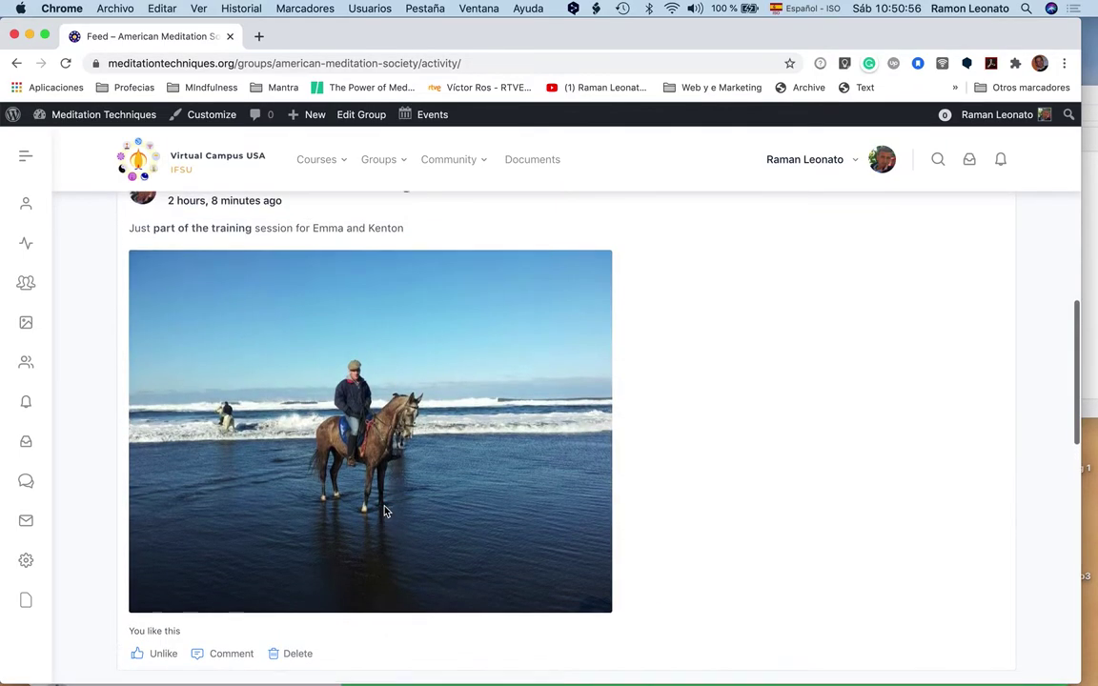
{"action": "scroll", "coordinate": [353, 471], "scroll_direction": "up", "scroll_amount": 3}
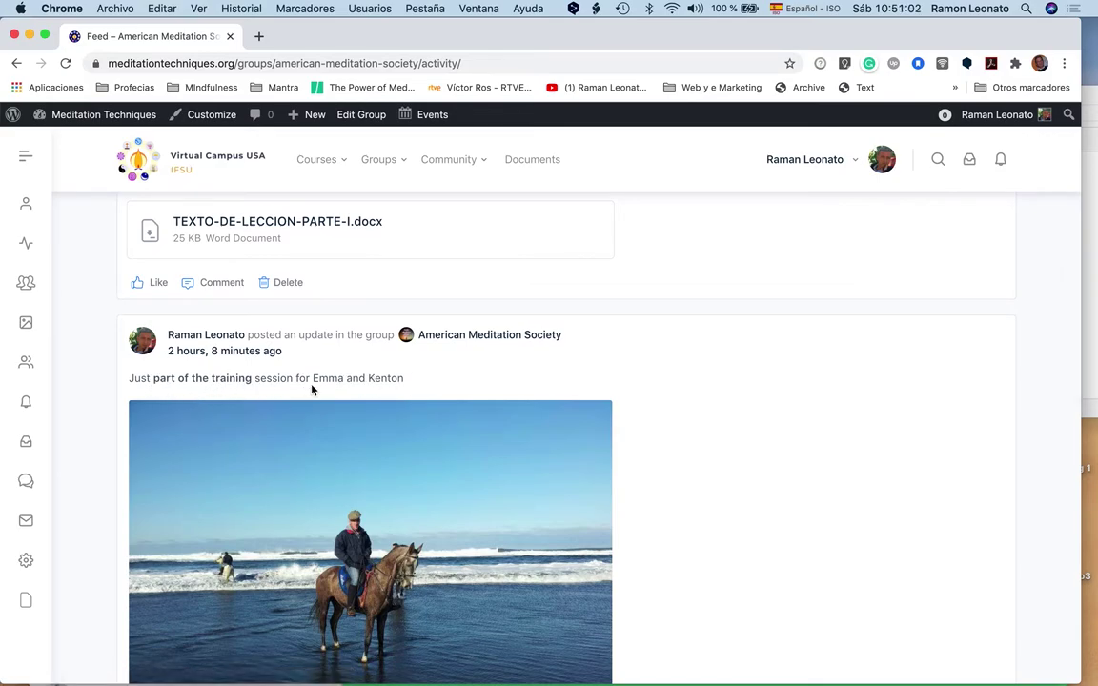
- Write "share somethin as an example" as a new update in the group feed, without posting it
{"action": "scroll", "coordinate": [328, 375], "scroll_direction": "up", "scroll_amount": 5}
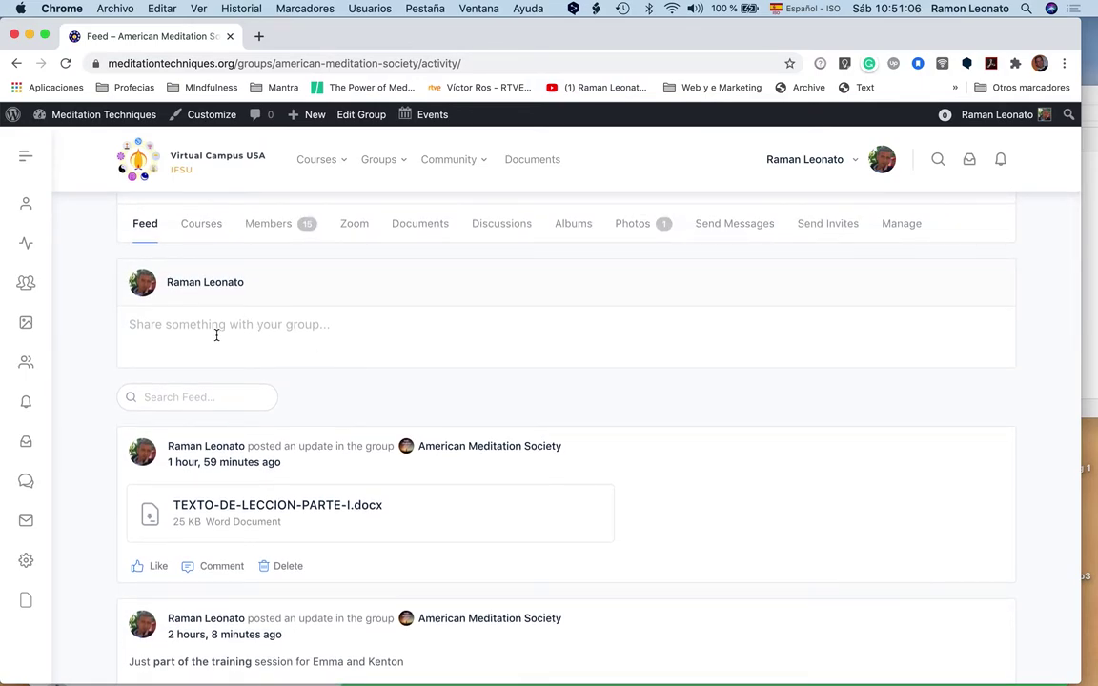
{"action": "left_click", "coordinate": [217, 333]}
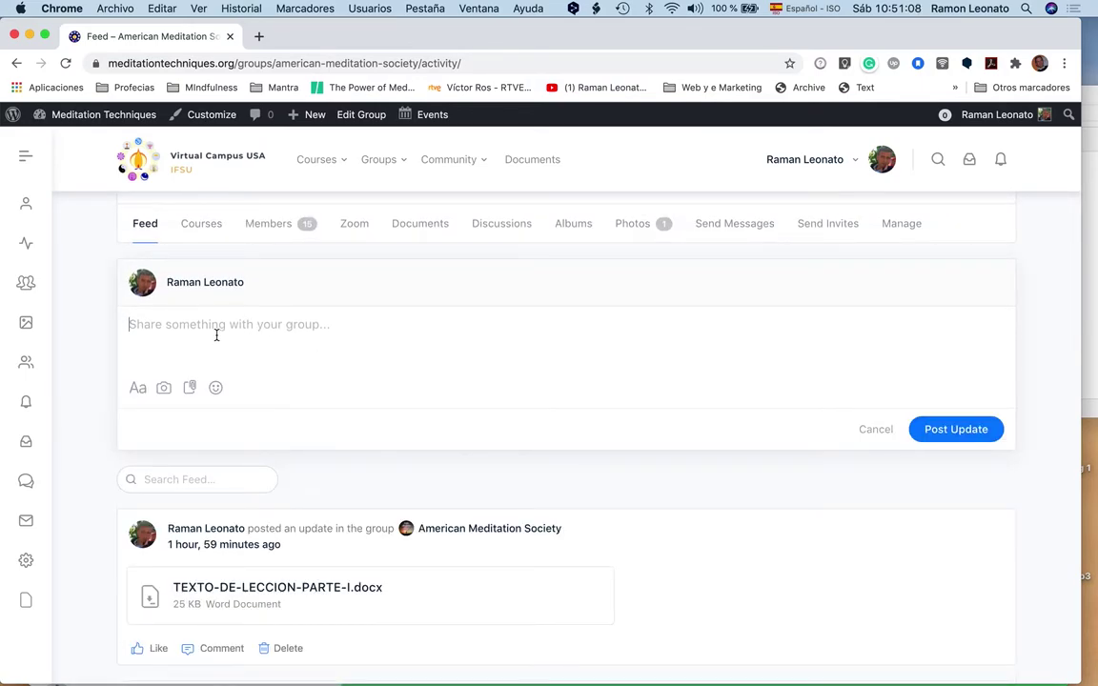
{"action": "type", "text": "share somethin as an example"}
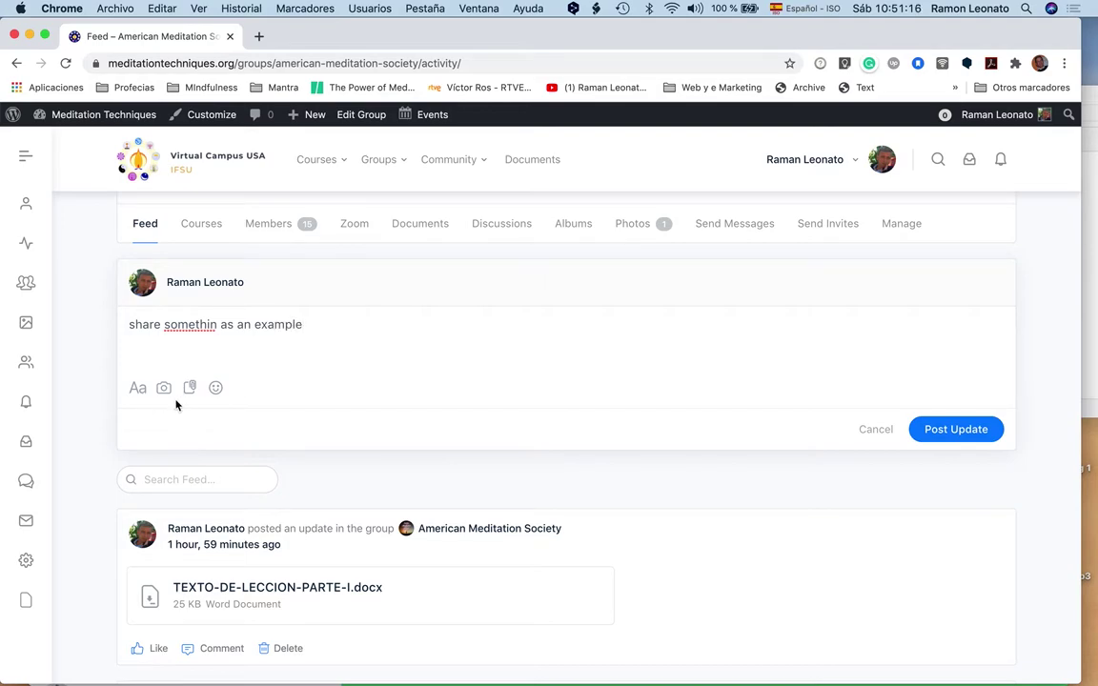
- Show the text formatting options and make the words "as an" bold in the draft update
{"action": "left_click", "coordinate": [138, 387]}
{"action": "left_click_drag", "start_coordinate": [221, 325], "coordinate": [253, 326]}
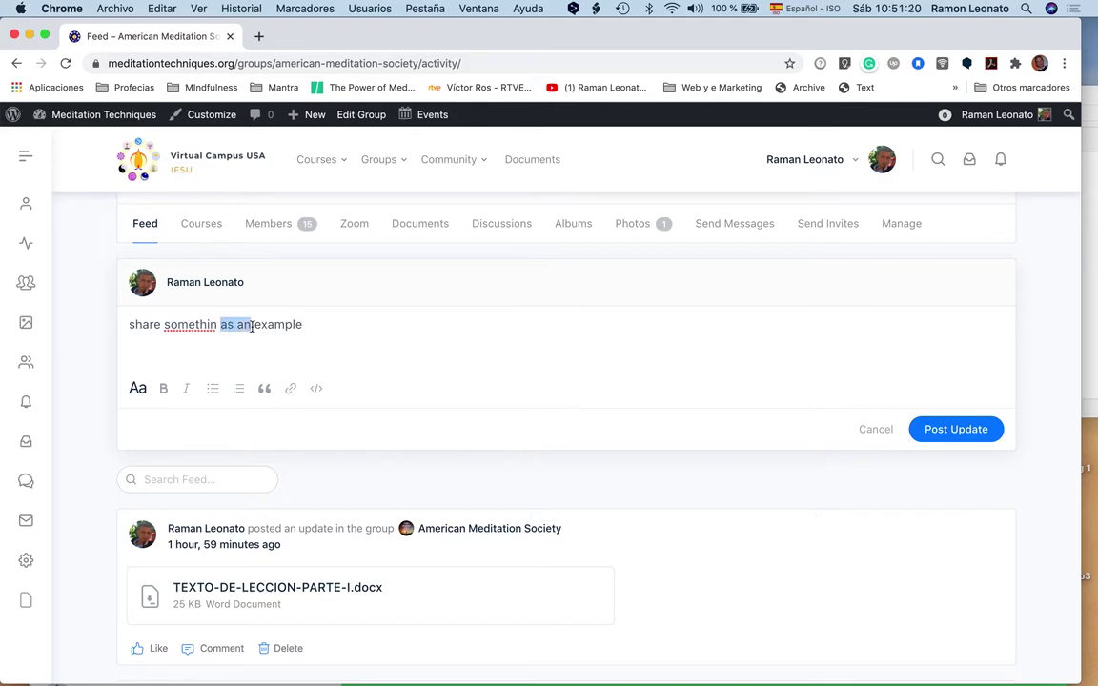
{"action": "left_click", "coordinate": [164, 390]}
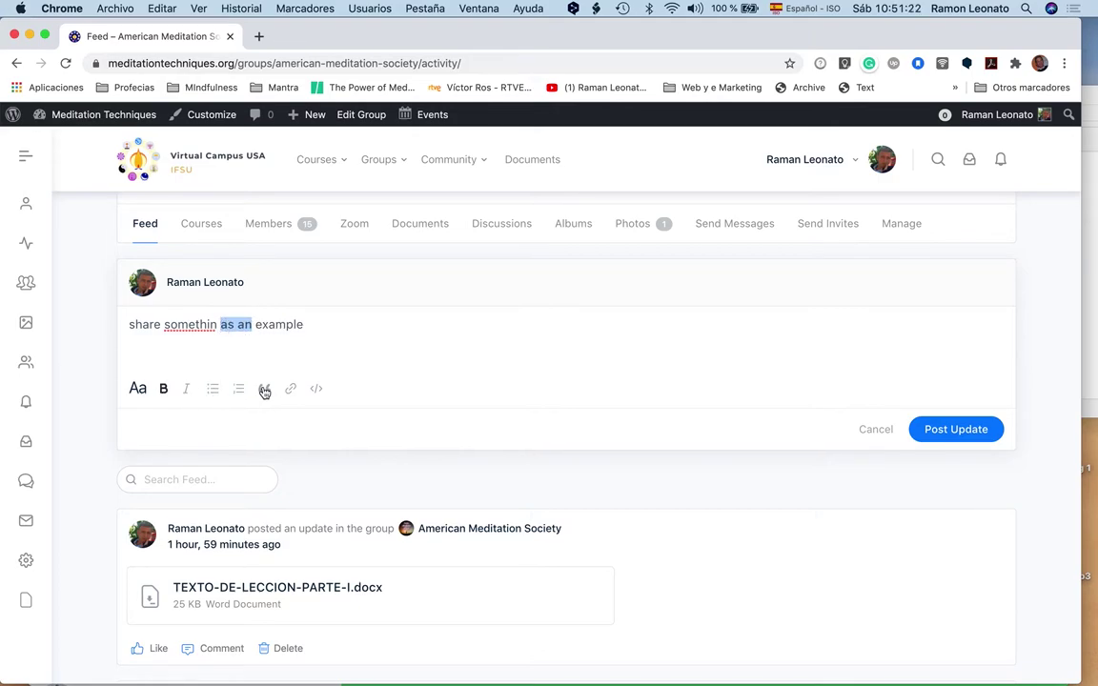
{"action": "left_click", "coordinate": [259, 325]}
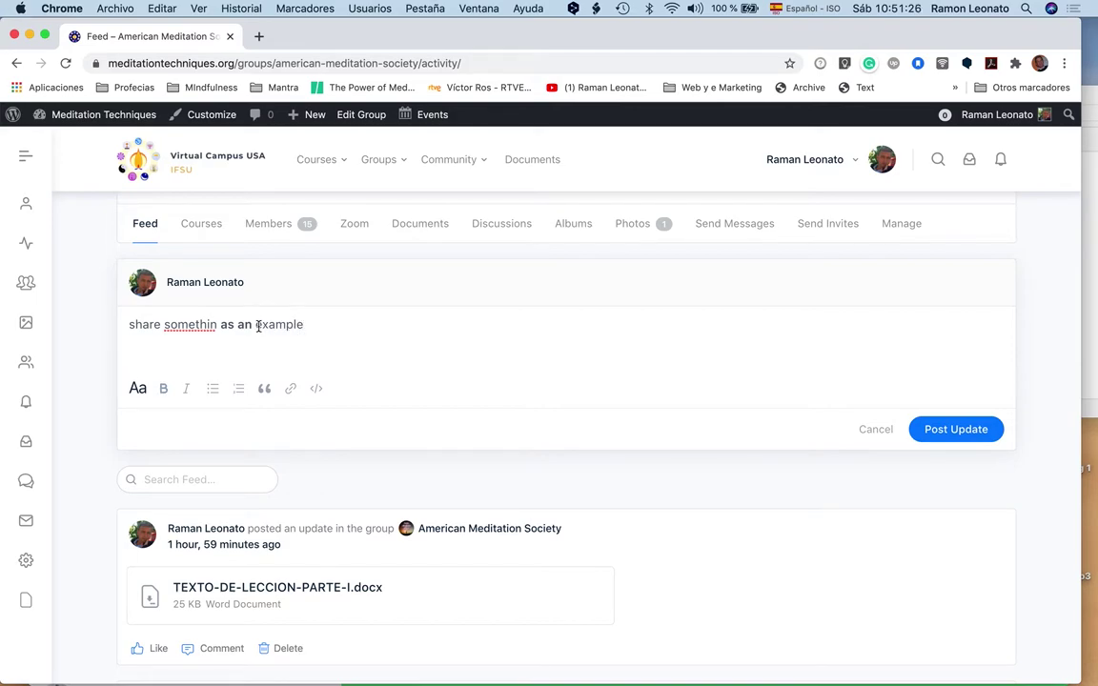
- Format the draft update's text as a block quote
{"action": "left_click_drag", "start_coordinate": [255, 325], "coordinate": [300, 320]}
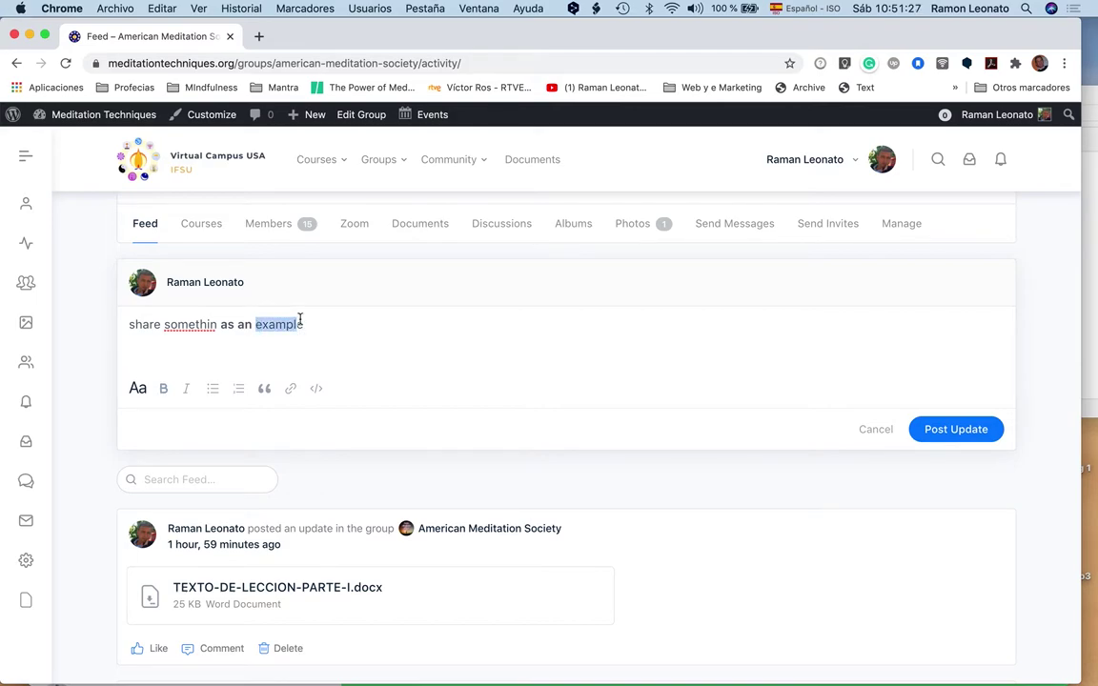
{"action": "left_click", "coordinate": [264, 389]}
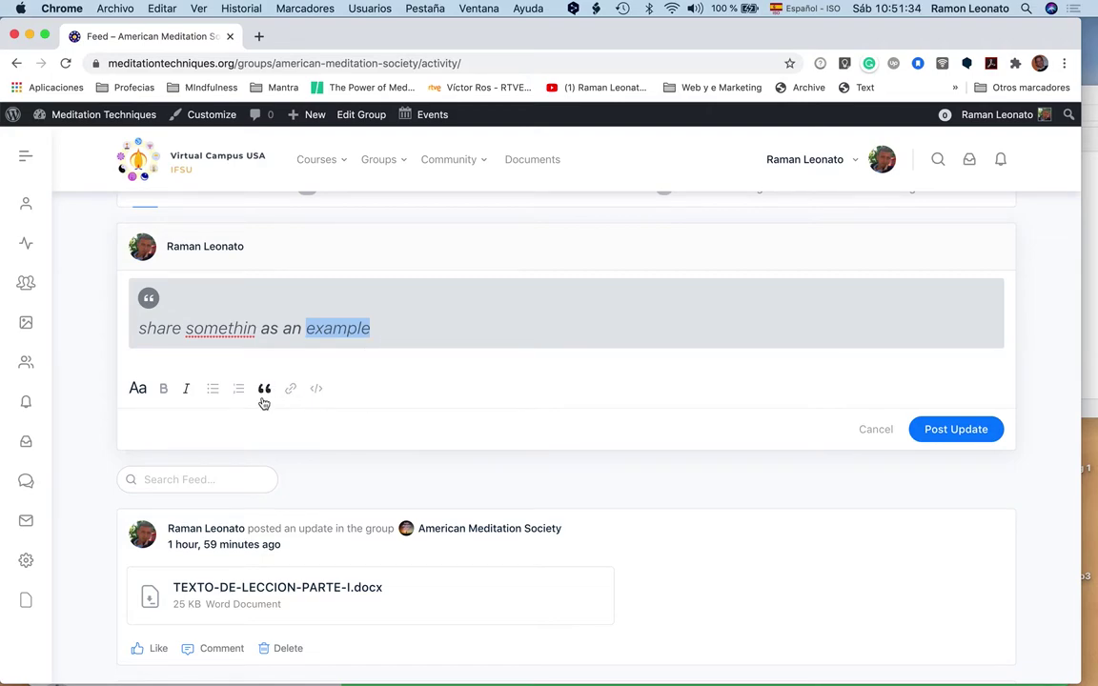
{"action": "left_click", "coordinate": [383, 329]}
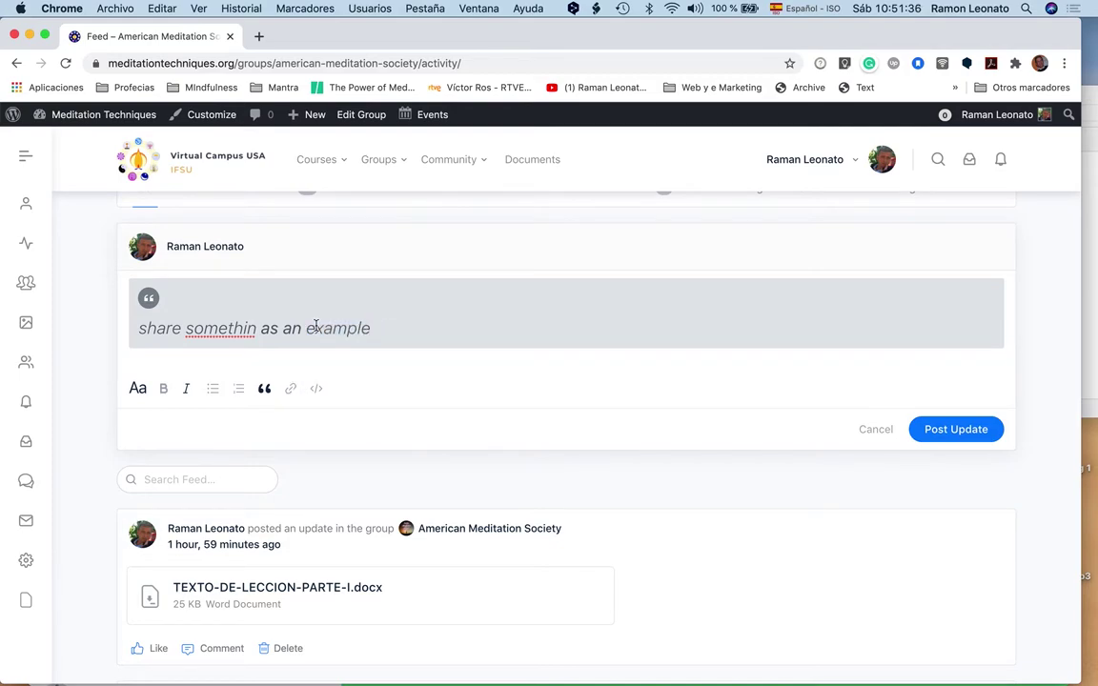
{"action": "left_click_drag", "start_coordinate": [307, 328], "coordinate": [368, 328]}
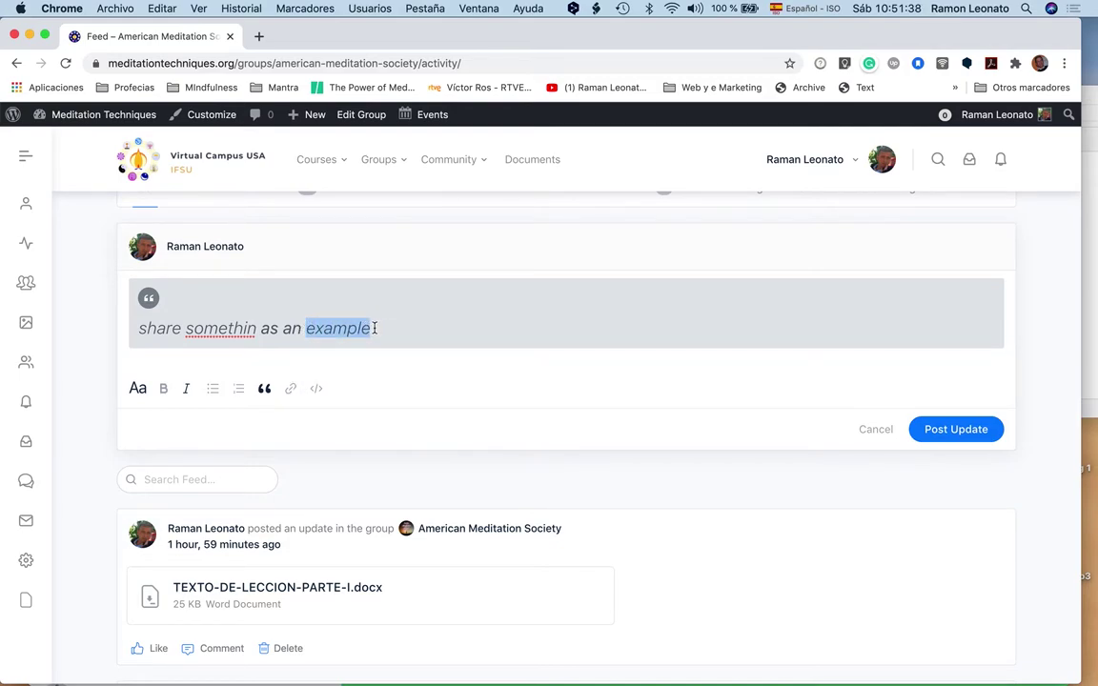
{"action": "left_click", "coordinate": [292, 391]}
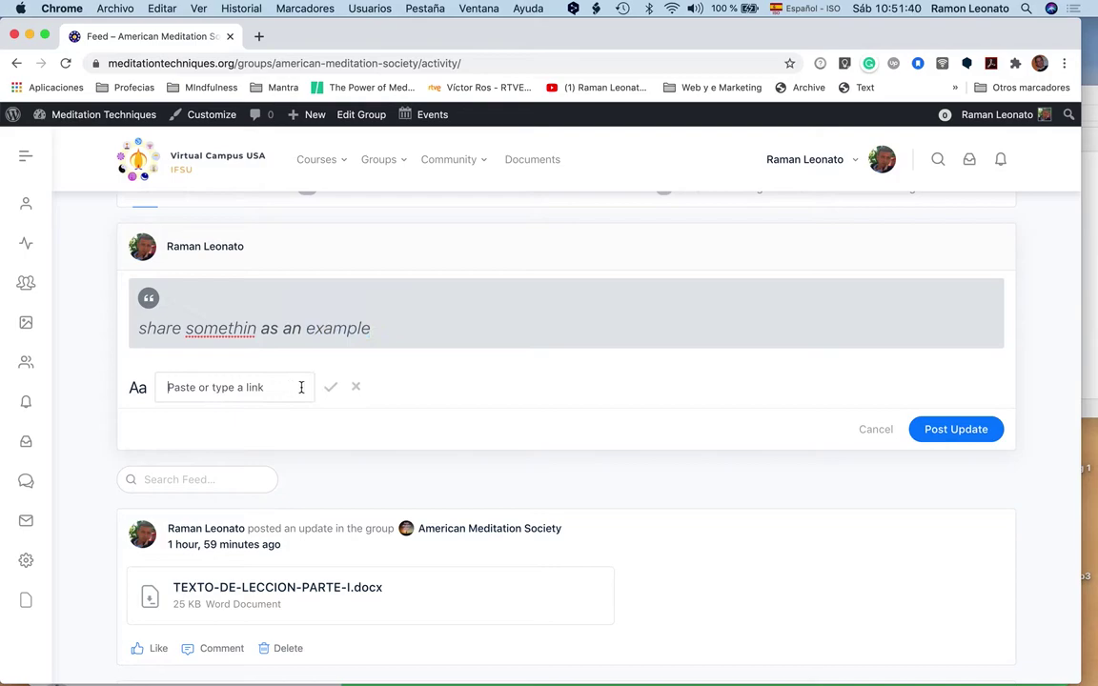
{"action": "left_click", "coordinate": [356, 387]}
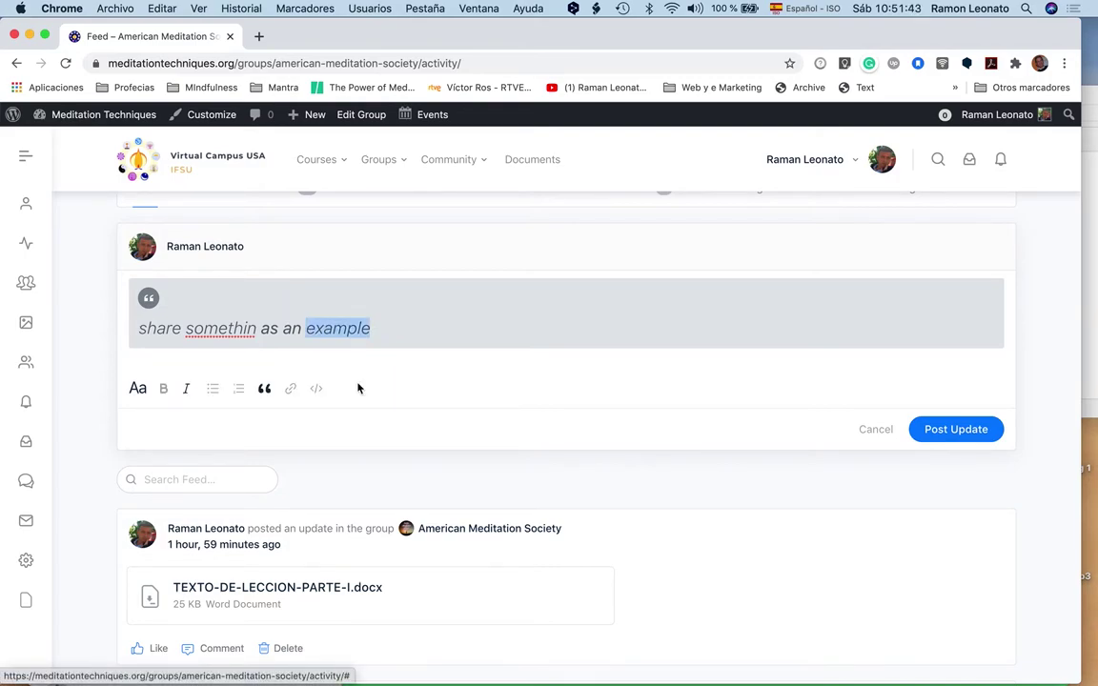
- Hide the text formatting options, open the image upload area without adding an image, and post the update to the group
{"action": "left_click", "coordinate": [138, 388]}
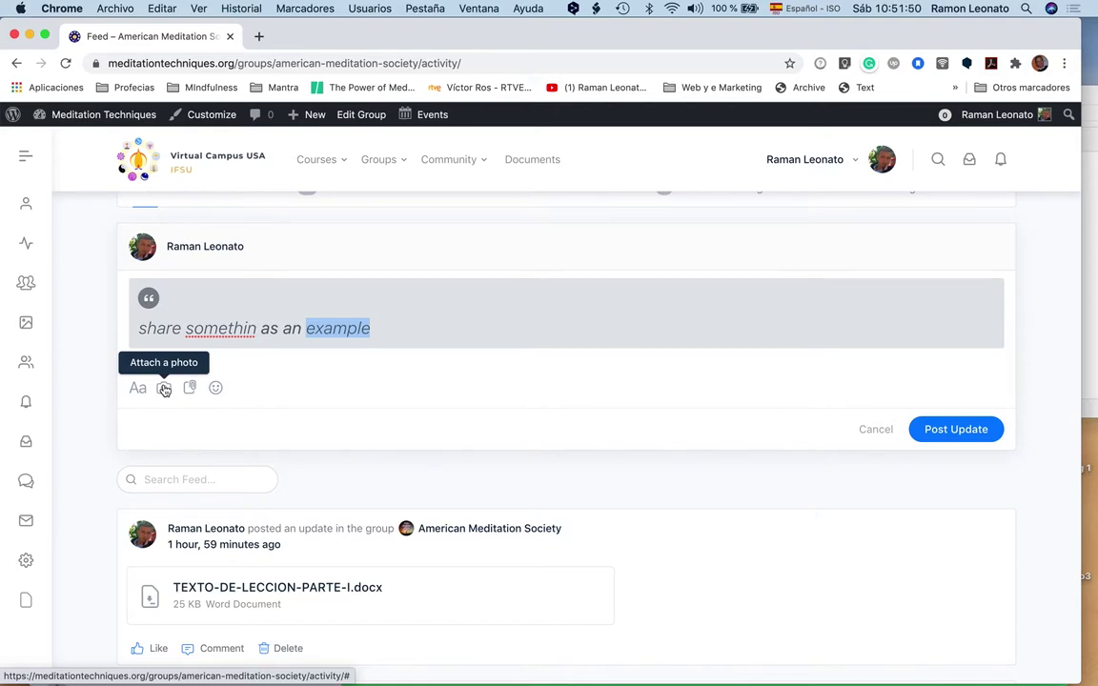
{"action": "left_click", "coordinate": [164, 388]}
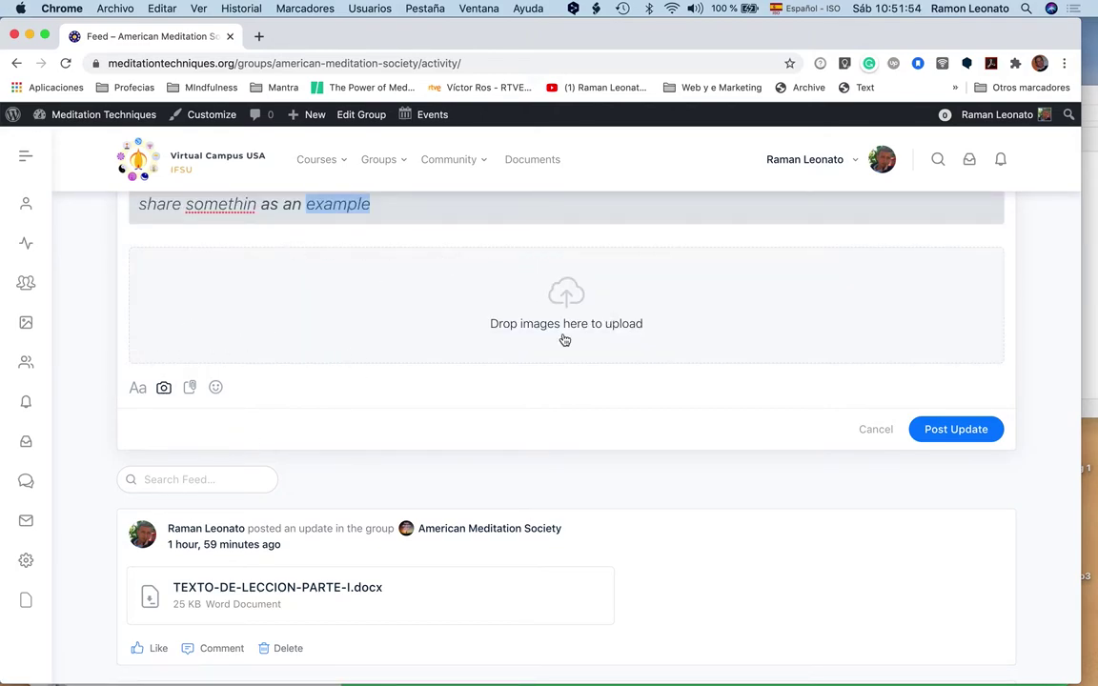
{"action": "scroll", "coordinate": [391, 371], "scroll_direction": "up", "scroll_amount": 2}
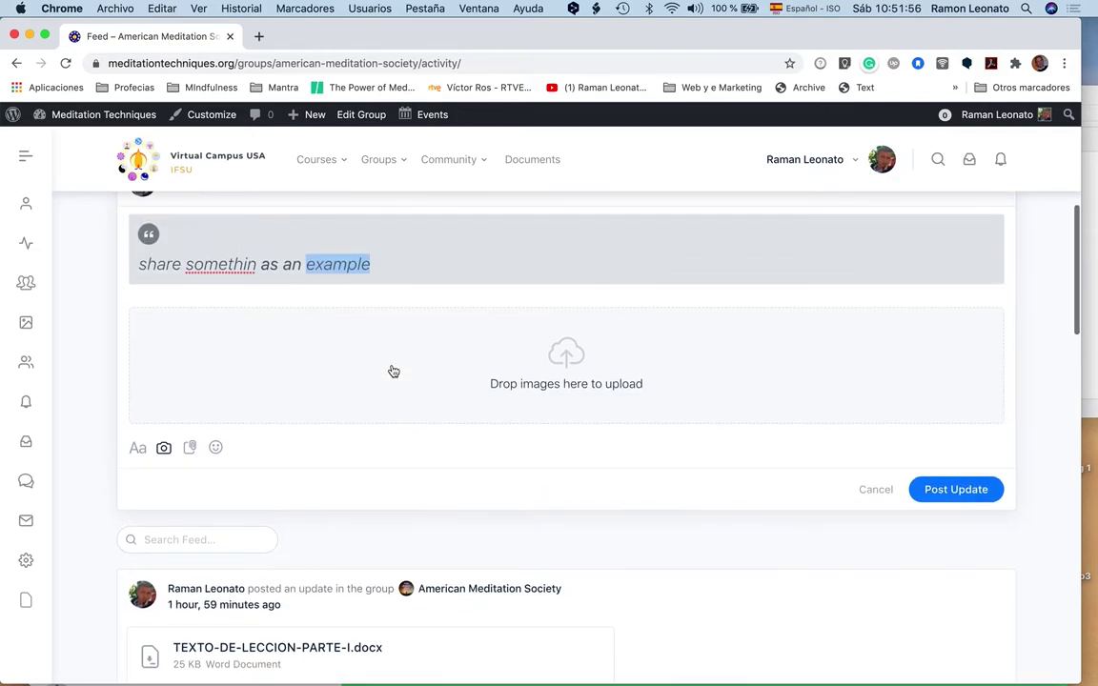
{"action": "left_click", "coordinate": [955, 491]}
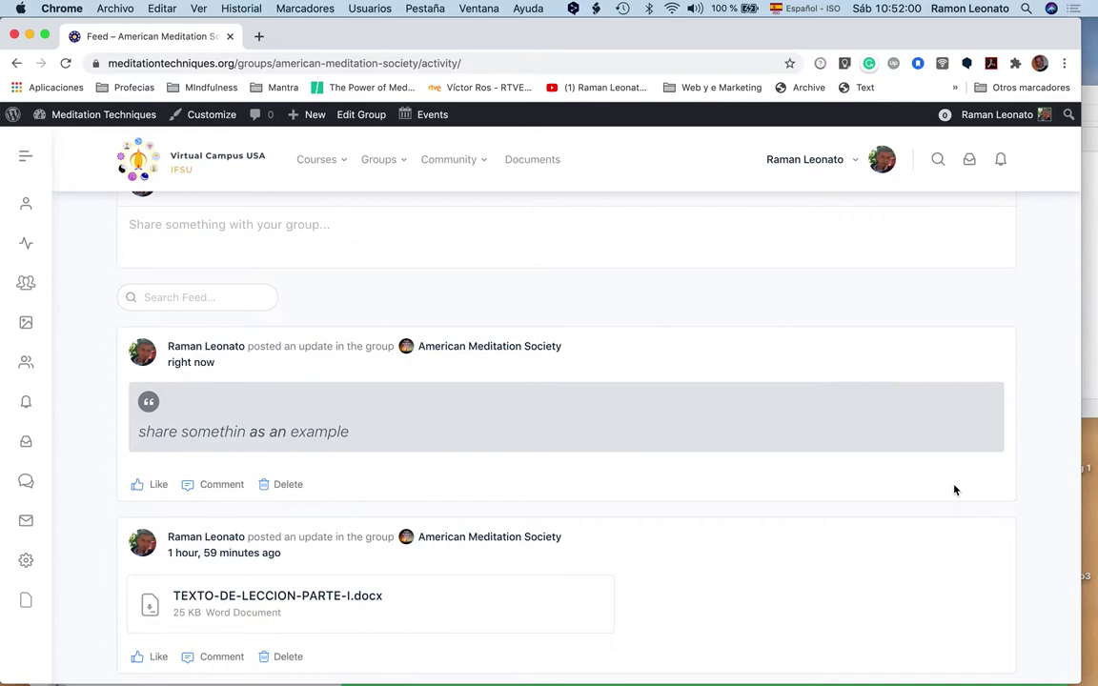
- Review the newly posted update and the older posts in the group feed
{"action": "scroll", "coordinate": [691, 511], "scroll_direction": "up", "scroll_amount": 3}
{"action": "scroll", "coordinate": [690, 510], "scroll_direction": "down", "scroll_amount": 3}
{"action": "scroll", "coordinate": [691, 510], "scroll_direction": "up", "scroll_amount": 2}
{"action": "scroll", "coordinate": [691, 511], "scroll_direction": "up", "scroll_amount": 4}
{"action": "scroll", "coordinate": [691, 511], "scroll_direction": "down", "scroll_amount": 5}
{"action": "scroll", "coordinate": [690, 510], "scroll_direction": "down", "scroll_amount": 15}
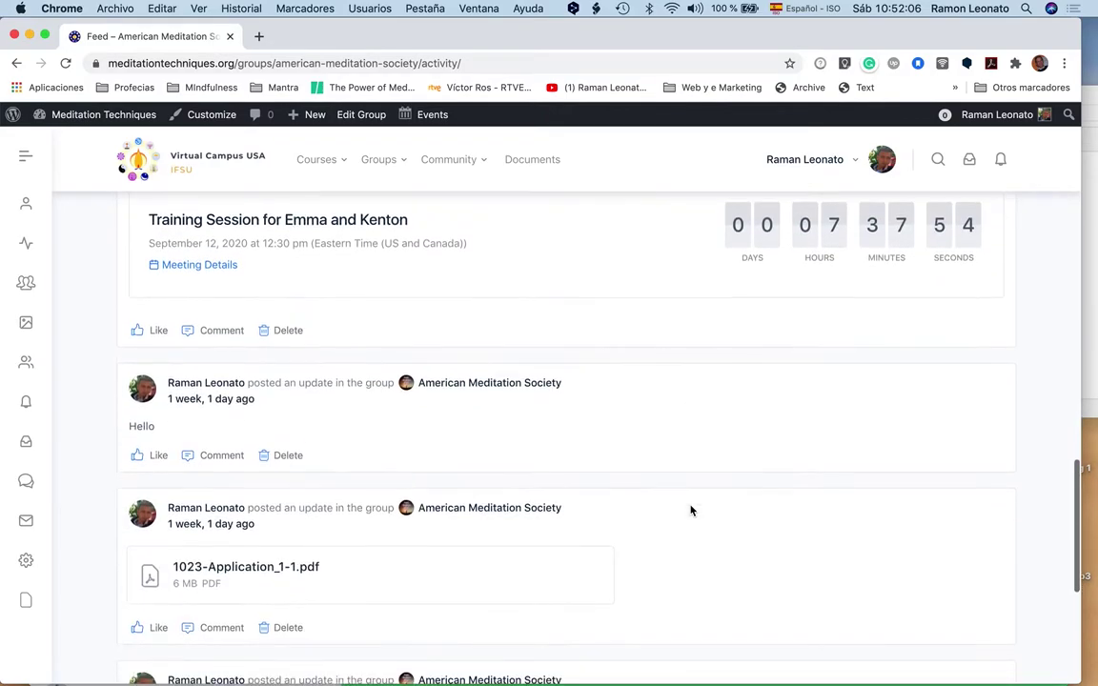
{"action": "scroll", "coordinate": [691, 511], "scroll_direction": "down", "scroll_amount": 3}
{"action": "scroll", "coordinate": [691, 510], "scroll_direction": "up", "scroll_amount": 12}
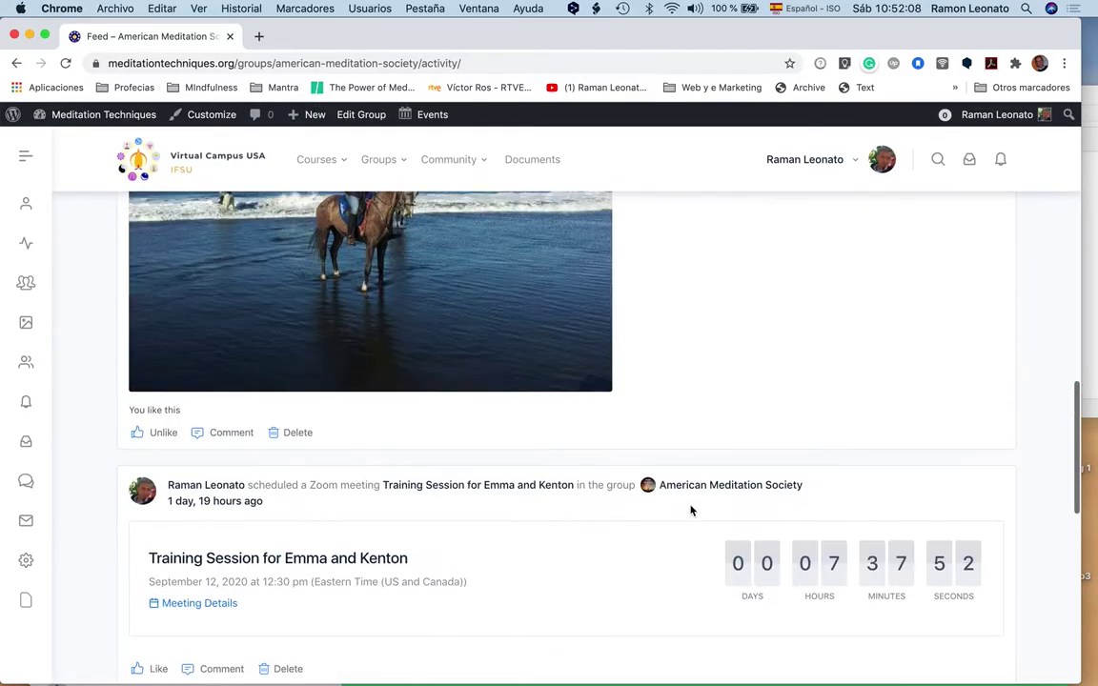
{"action": "scroll", "coordinate": [691, 510], "scroll_direction": "up", "scroll_amount": 10}
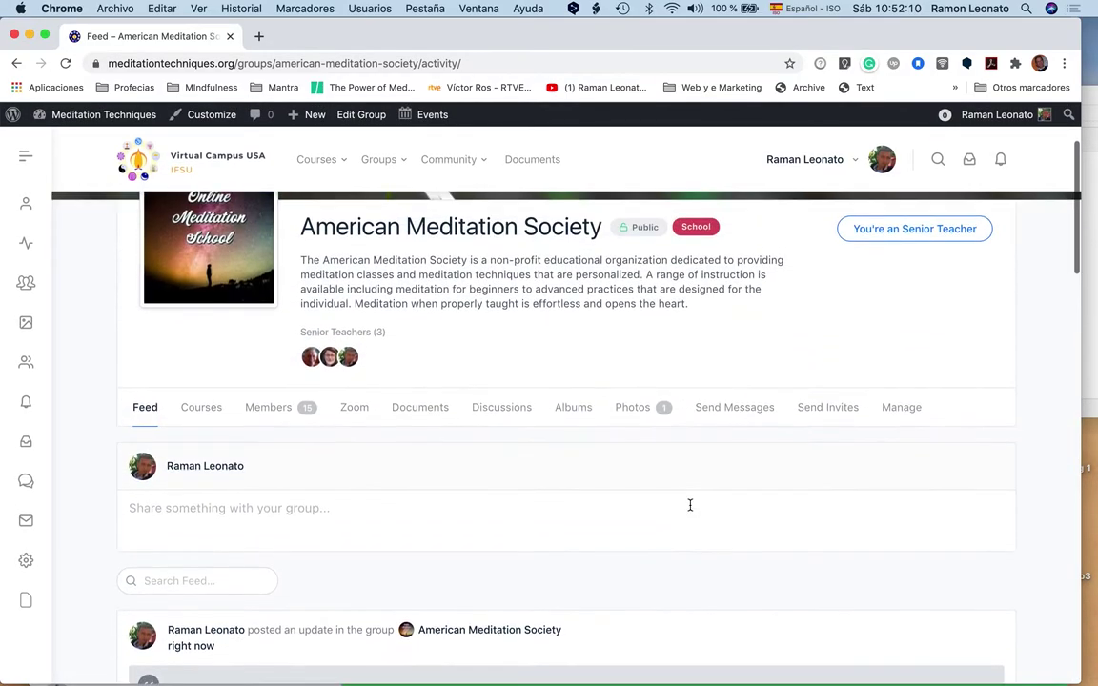
{"action": "scroll", "coordinate": [691, 510], "scroll_direction": "down", "scroll_amount": 2}
{"action": "scroll", "coordinate": [691, 511], "scroll_direction": "up", "scroll_amount": 2}
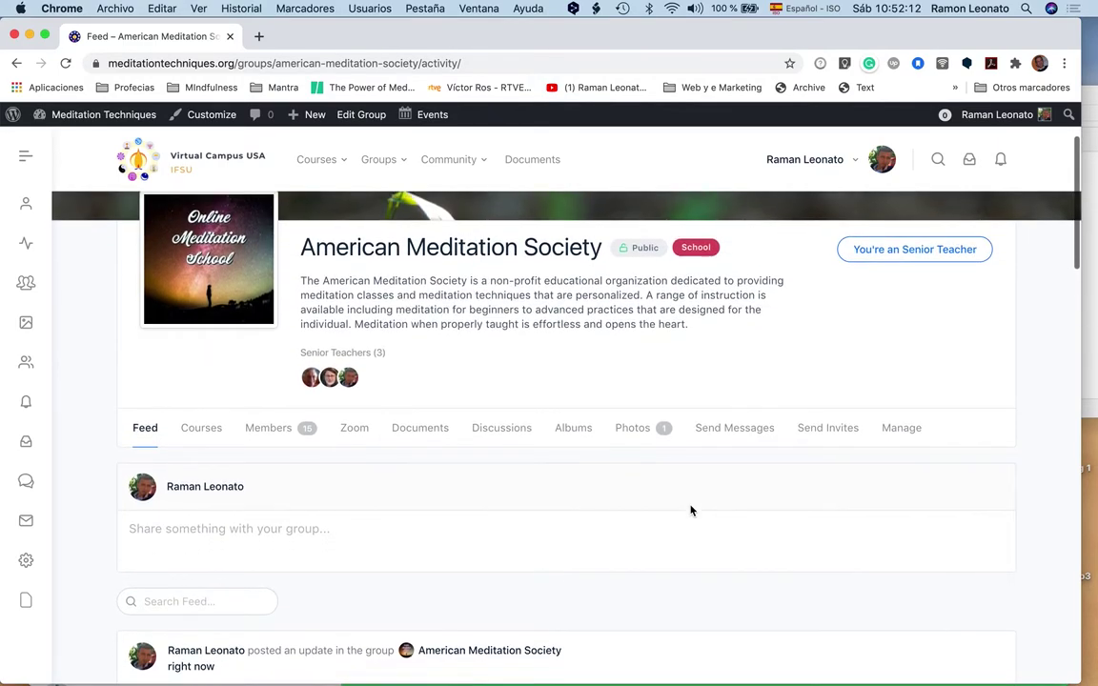
{"action": "scroll", "coordinate": [691, 511], "scroll_direction": "down", "scroll_amount": 3}
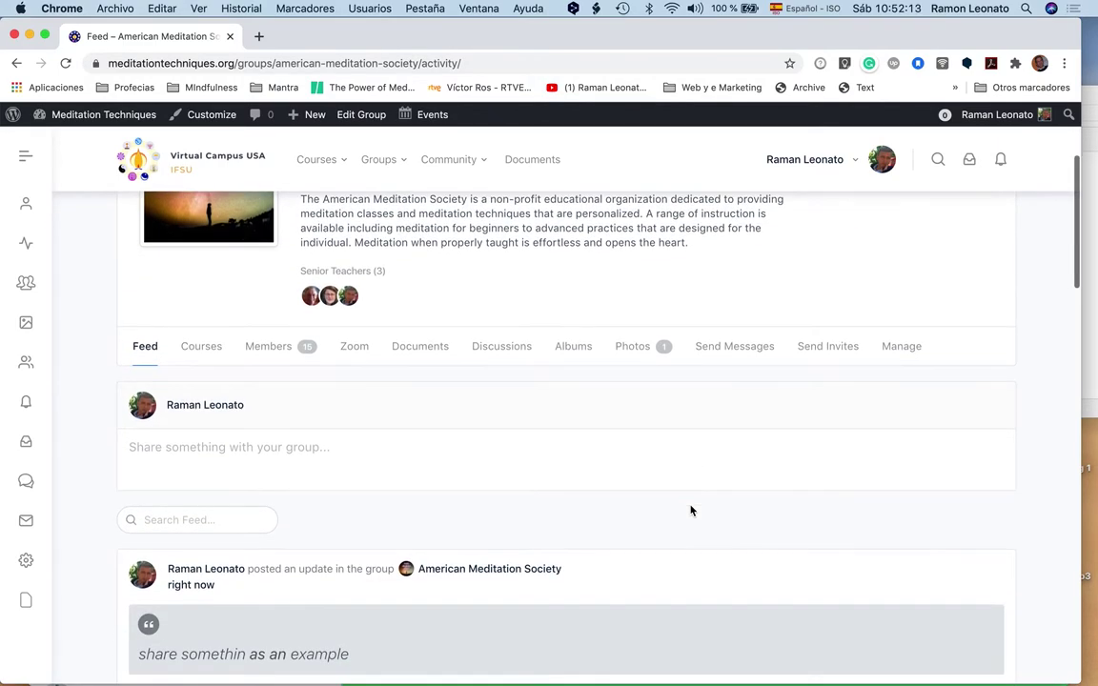
- Open the group's Courses section and view the available courses as a grid
{"action": "left_click", "coordinate": [210, 348]}
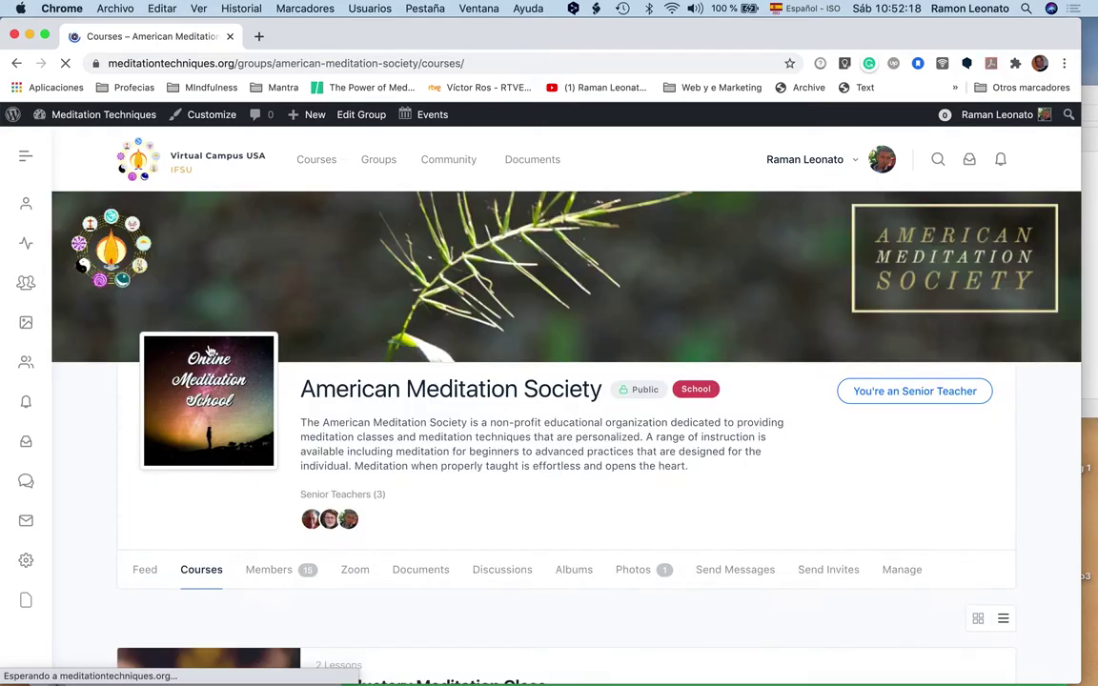
{"action": "scroll", "coordinate": [512, 492], "scroll_direction": "down", "scroll_amount": 5}
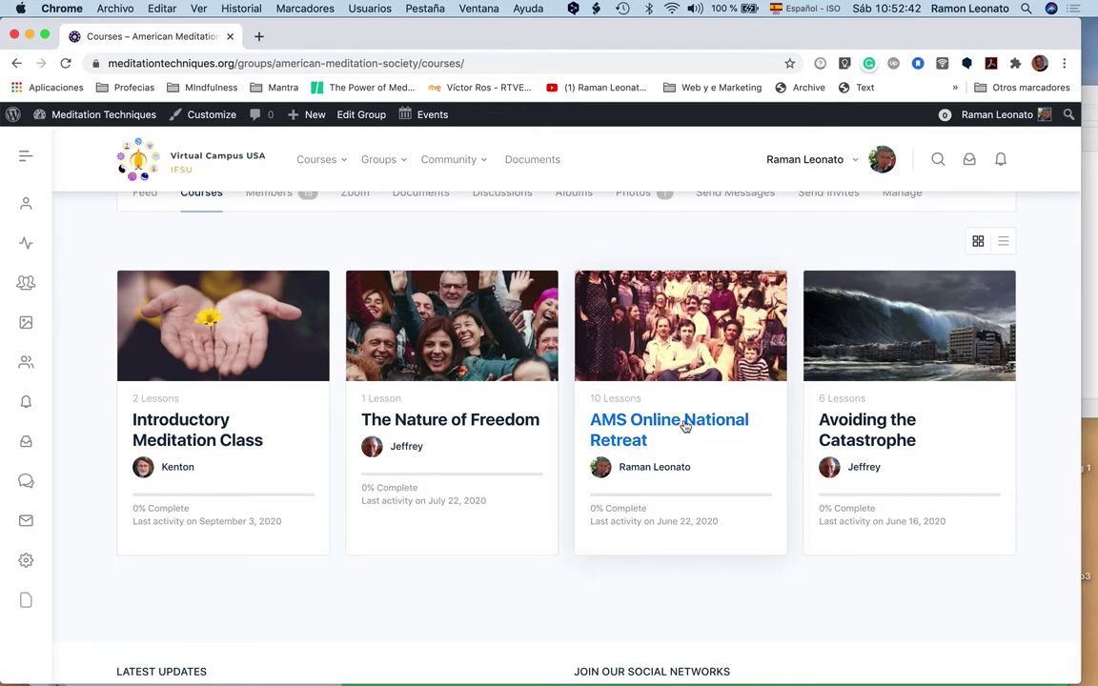
- Show the types of new site content that can be created, including courses, and open the Introductory Meditation Class course
{"action": "scroll", "coordinate": [301, 424], "scroll_direction": "up", "scroll_amount": 5}
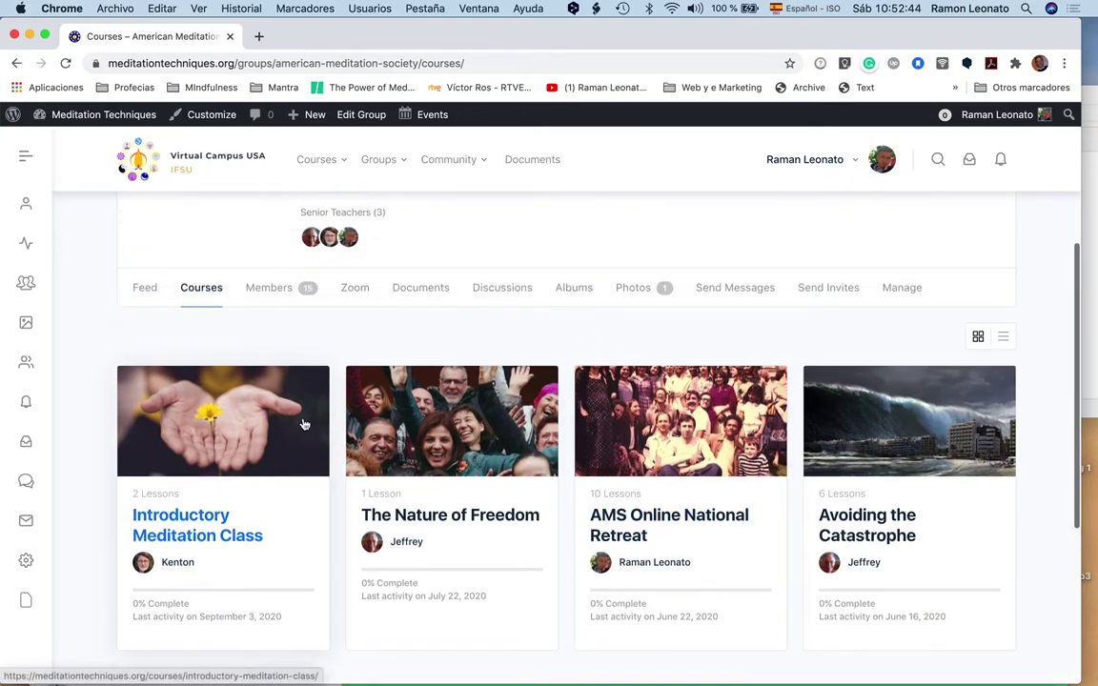
{"action": "mouse_move", "coordinate": [317, 115]}
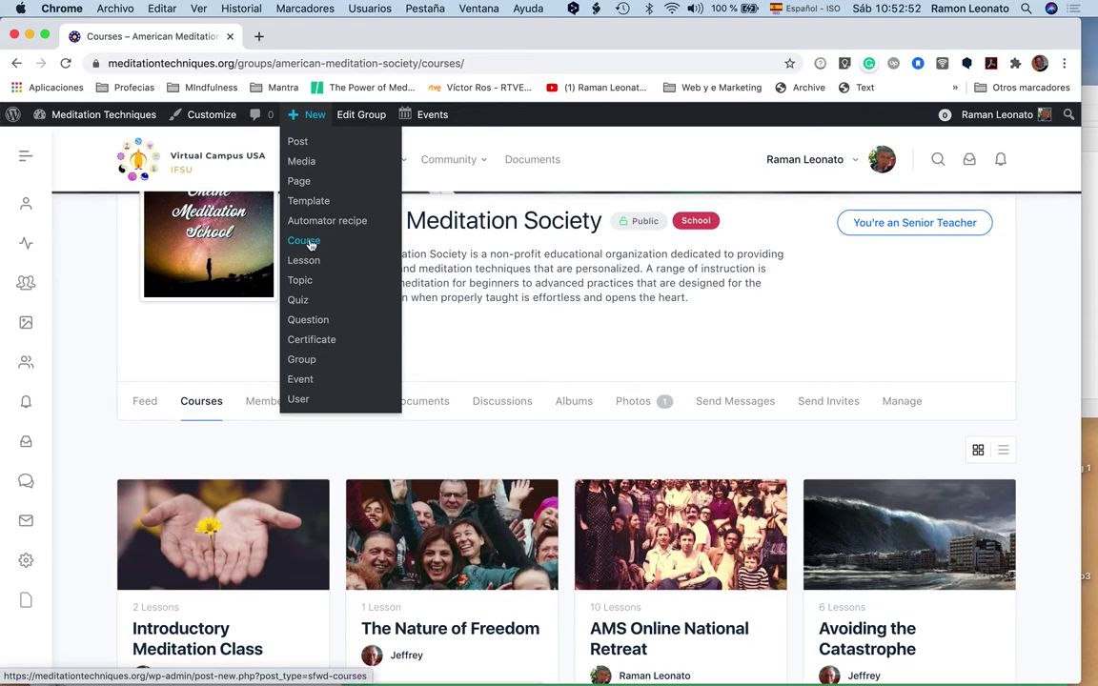
{"action": "scroll", "coordinate": [181, 421], "scroll_direction": "down", "scroll_amount": 5}
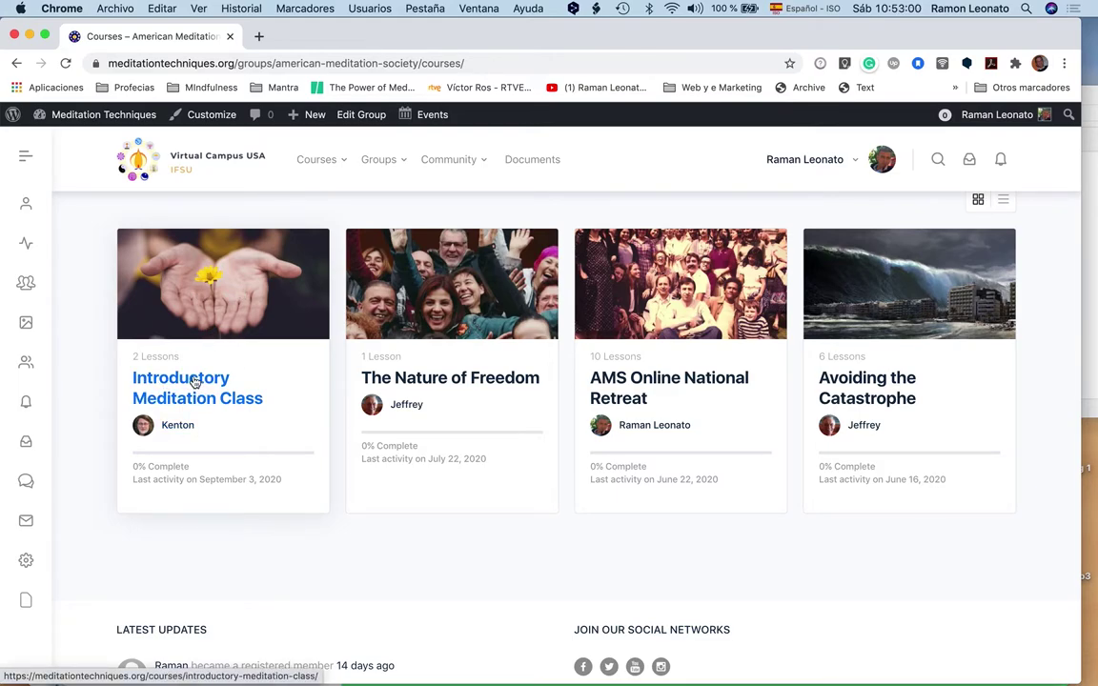
{"action": "left_click", "coordinate": [195, 381]}
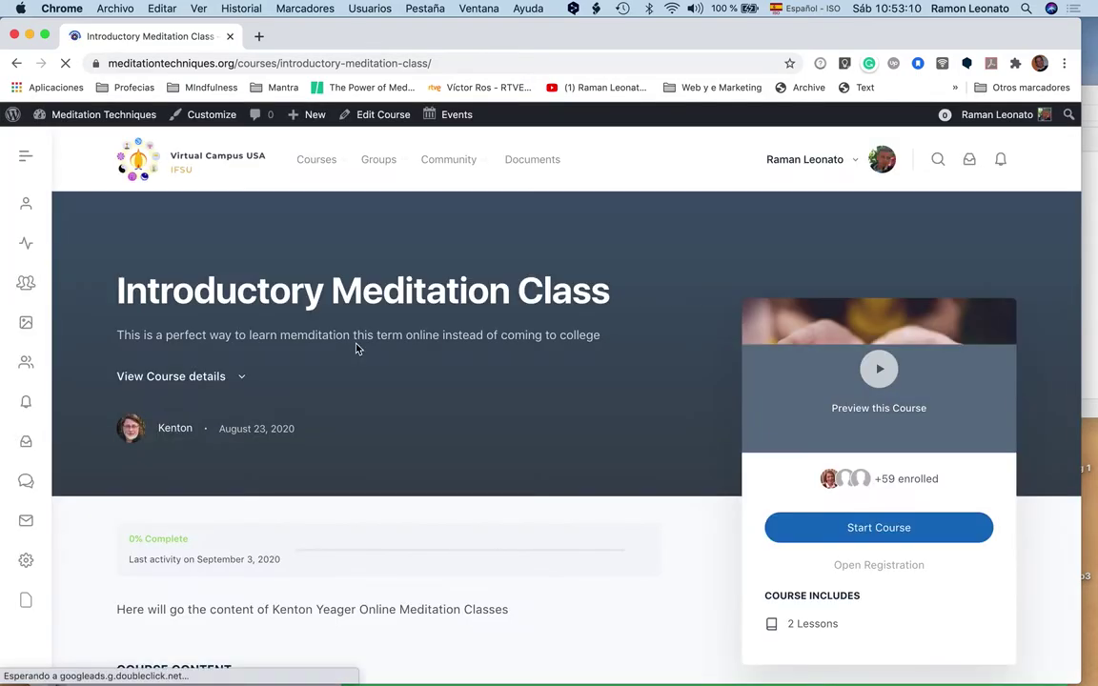
- Examine the Introductory Meditation Class page, including its description, course content, lessons and instructor section
{"action": "scroll", "coordinate": [357, 348], "scroll_direction": "down", "scroll_amount": 5}
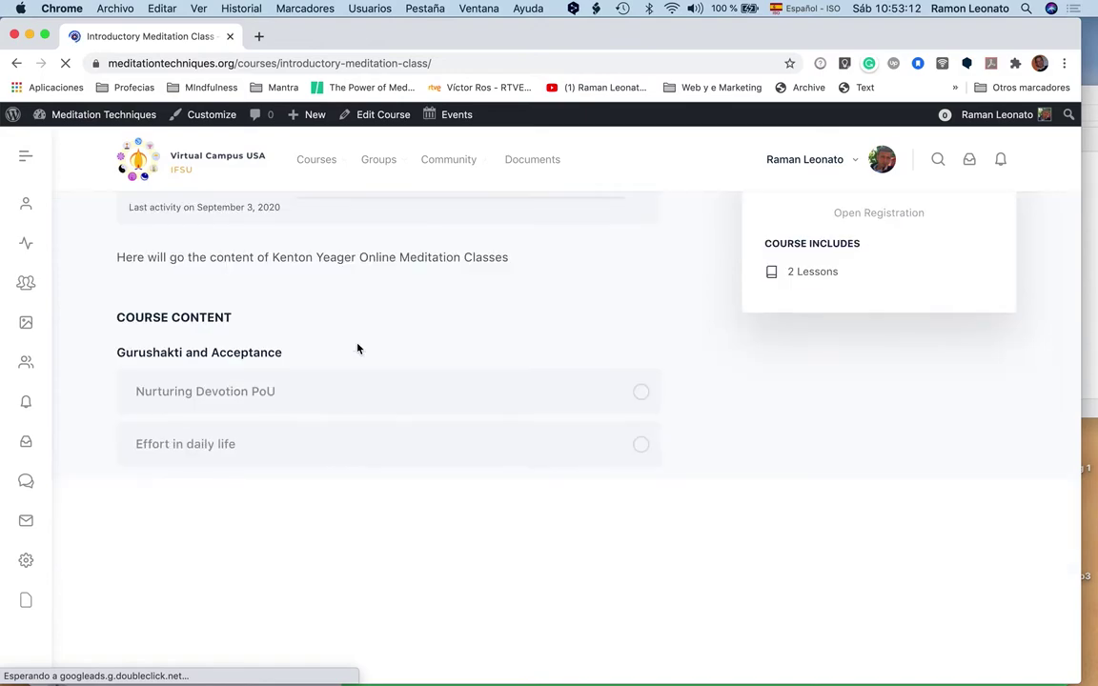
{"action": "scroll", "coordinate": [357, 349], "scroll_direction": "up", "scroll_amount": 5}
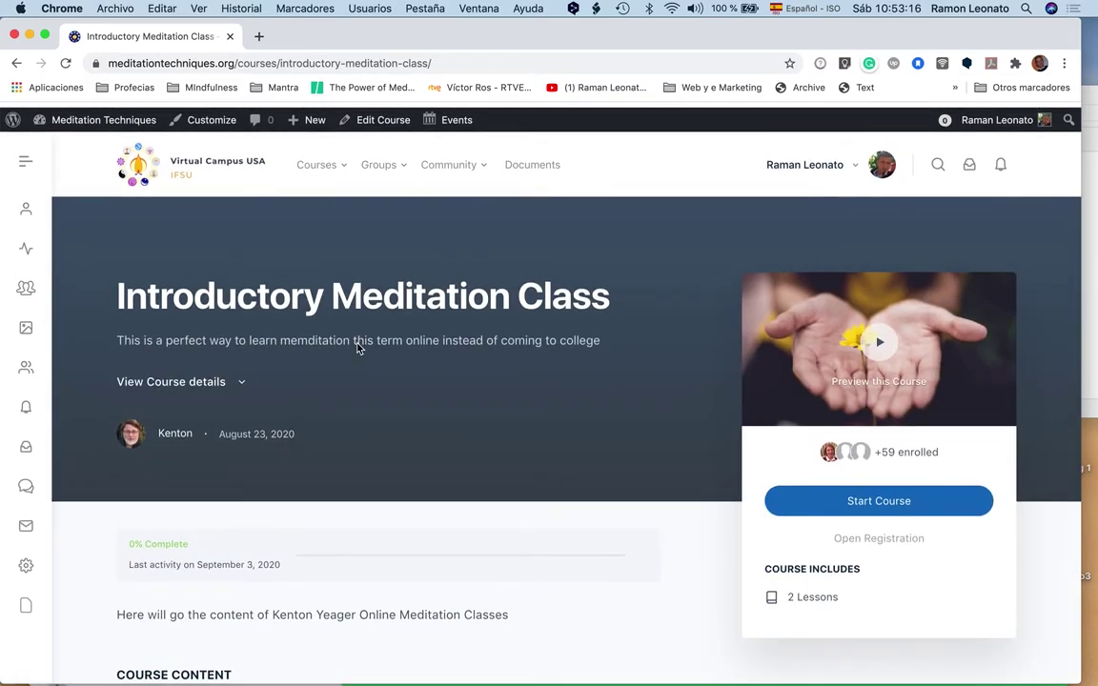
{"action": "scroll", "coordinate": [357, 349], "scroll_direction": "down", "scroll_amount": 1}
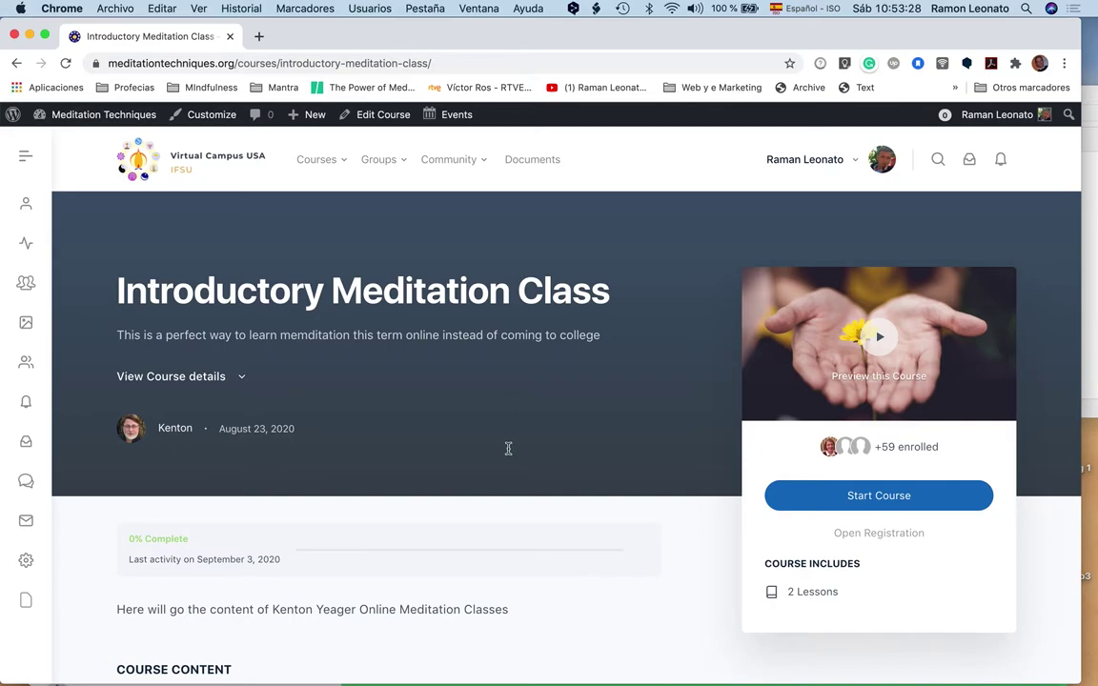
{"action": "scroll", "coordinate": [509, 451], "scroll_direction": "down", "scroll_amount": 5}
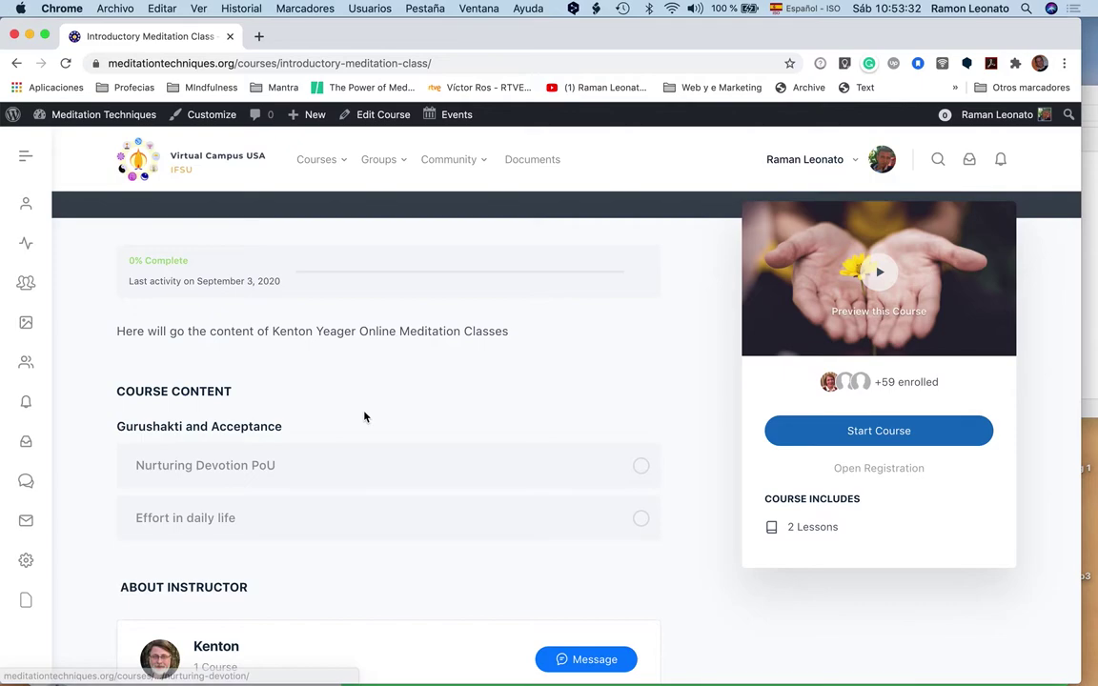
{"action": "scroll", "coordinate": [343, 431], "scroll_direction": "down", "scroll_amount": 2}
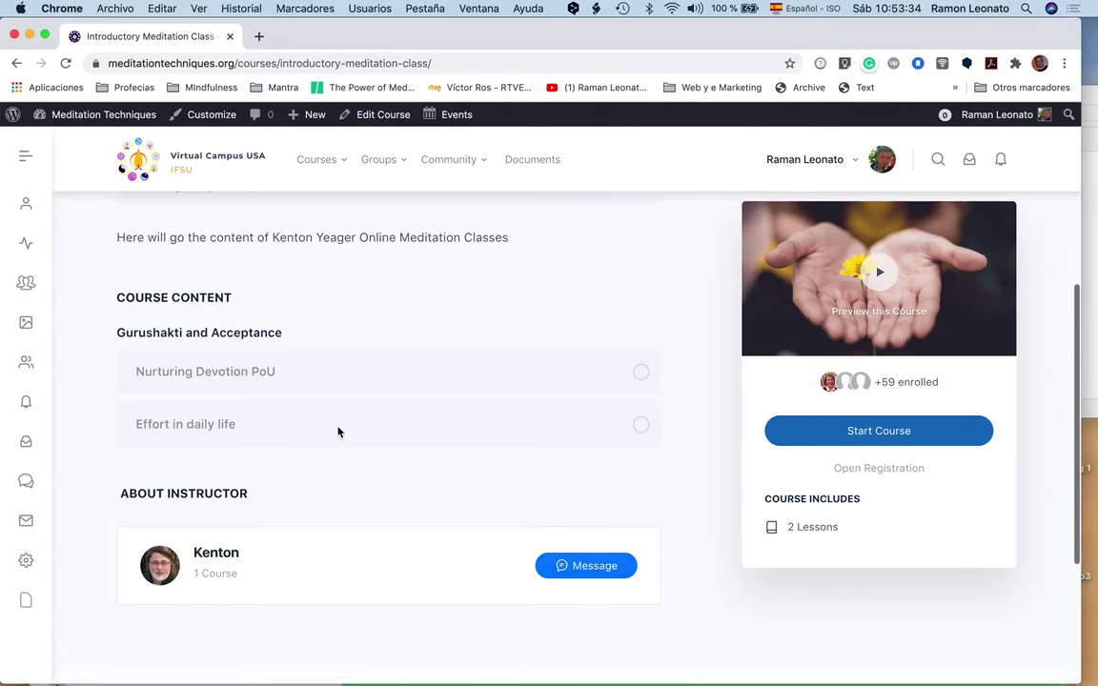
{"action": "scroll", "coordinate": [338, 431], "scroll_direction": "down", "scroll_amount": 1}
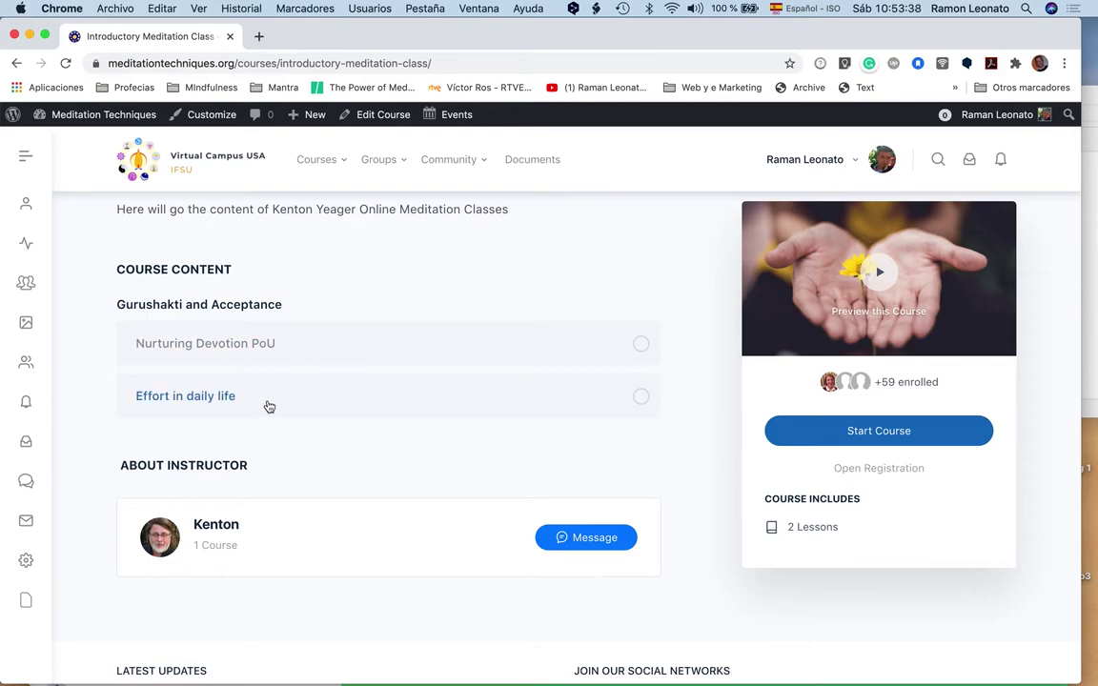
{"action": "scroll", "coordinate": [372, 488], "scroll_direction": "down", "scroll_amount": 1}
{"action": "scroll", "coordinate": [372, 488], "scroll_direction": "down", "scroll_amount": 3}
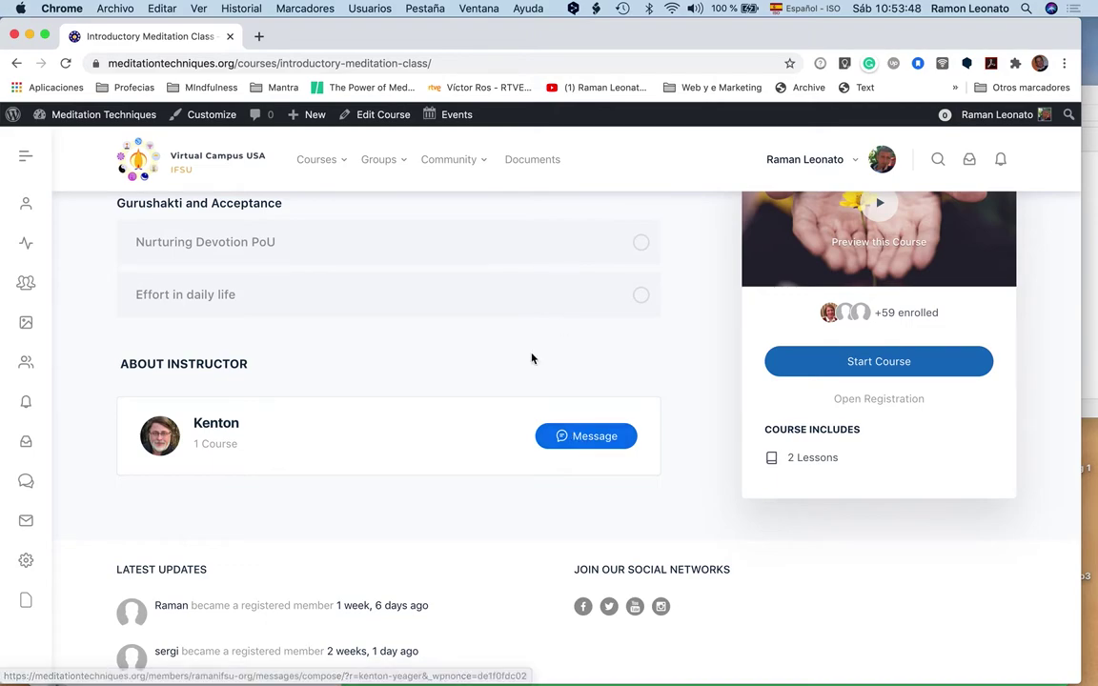
{"action": "scroll", "coordinate": [527, 360], "scroll_direction": "up", "scroll_amount": 2}
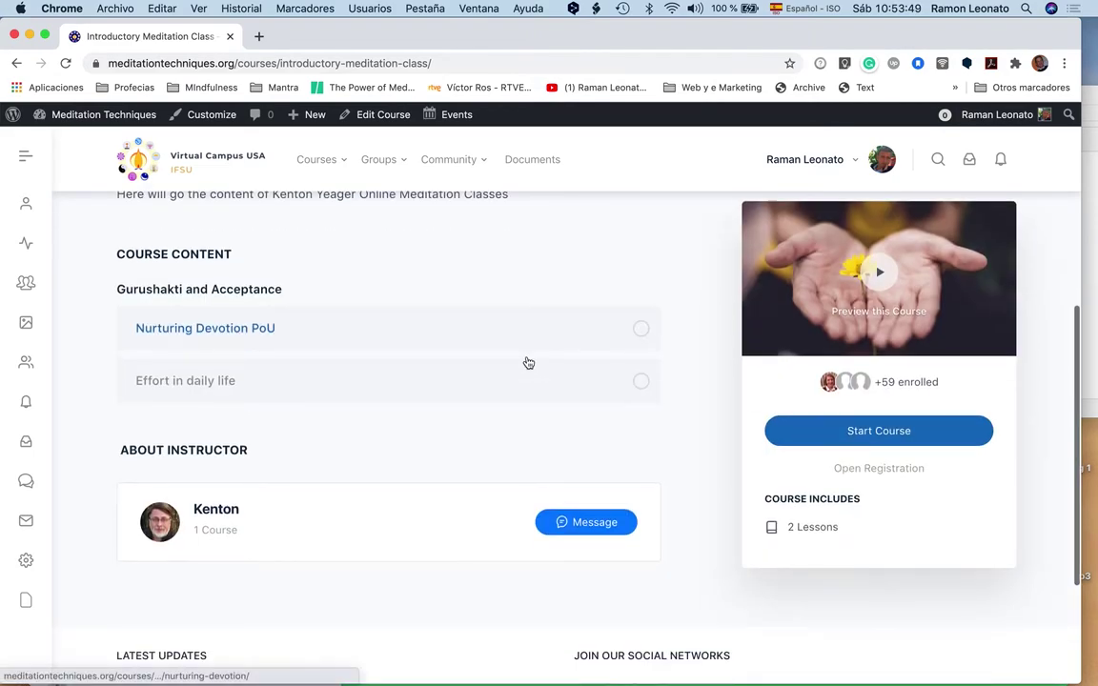
{"action": "scroll", "coordinate": [528, 362], "scroll_direction": "down", "scroll_amount": 2}
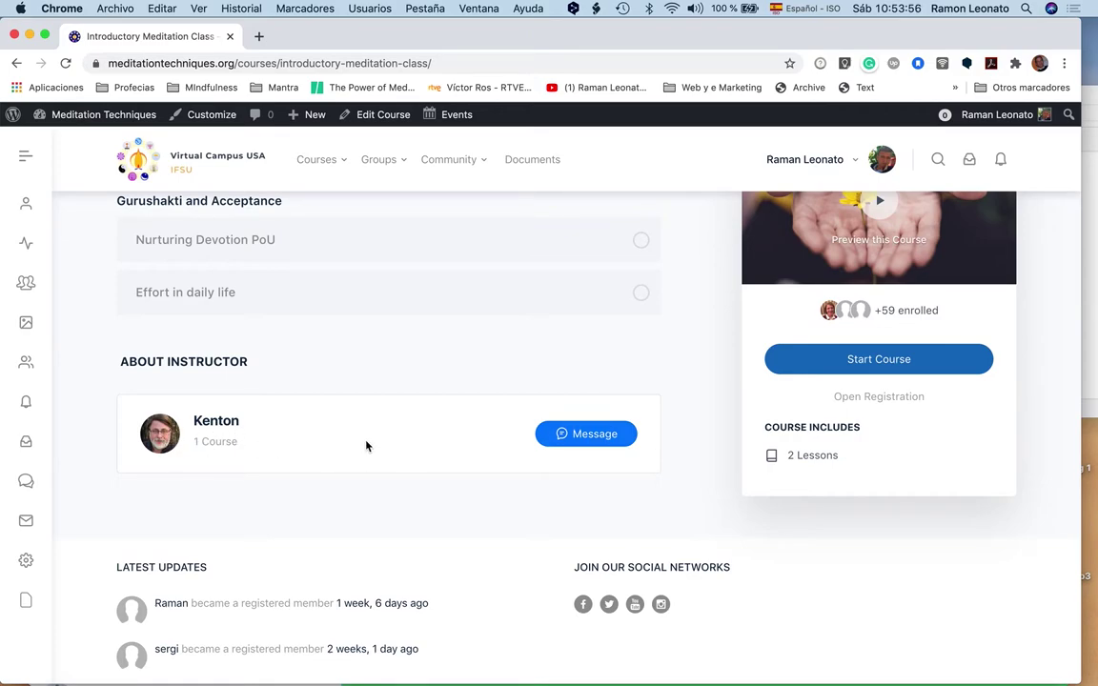
- Play the course's preview video briefly and close the video window
{"action": "scroll", "coordinate": [451, 431], "scroll_direction": "up", "scroll_amount": 10}
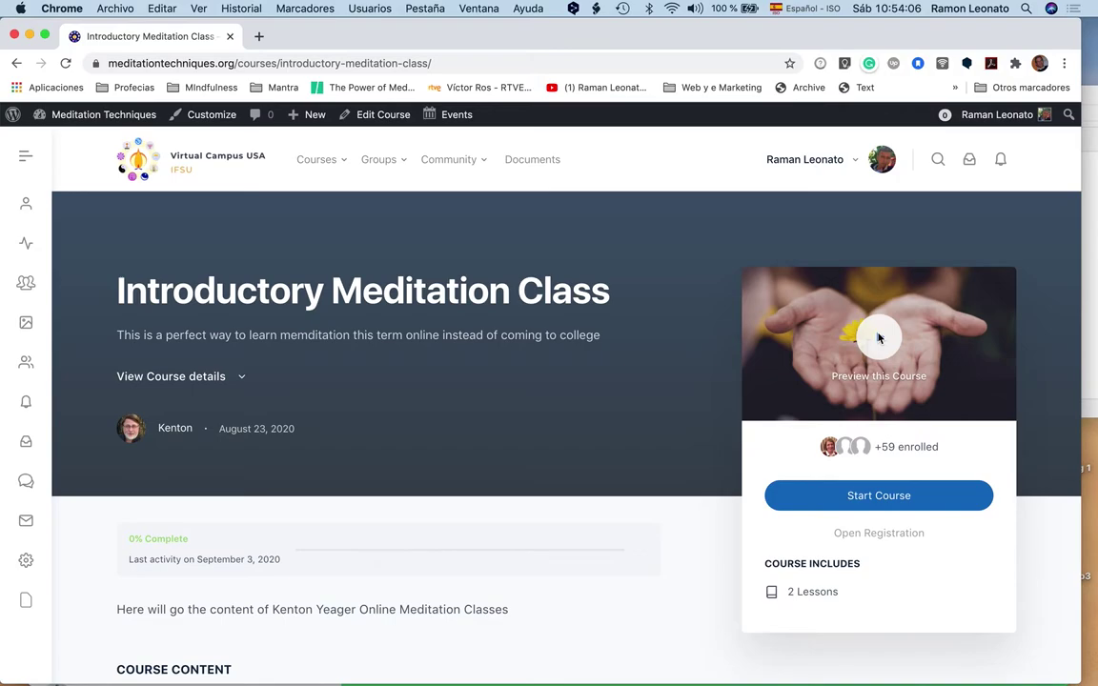
{"action": "left_click", "coordinate": [879, 338]}
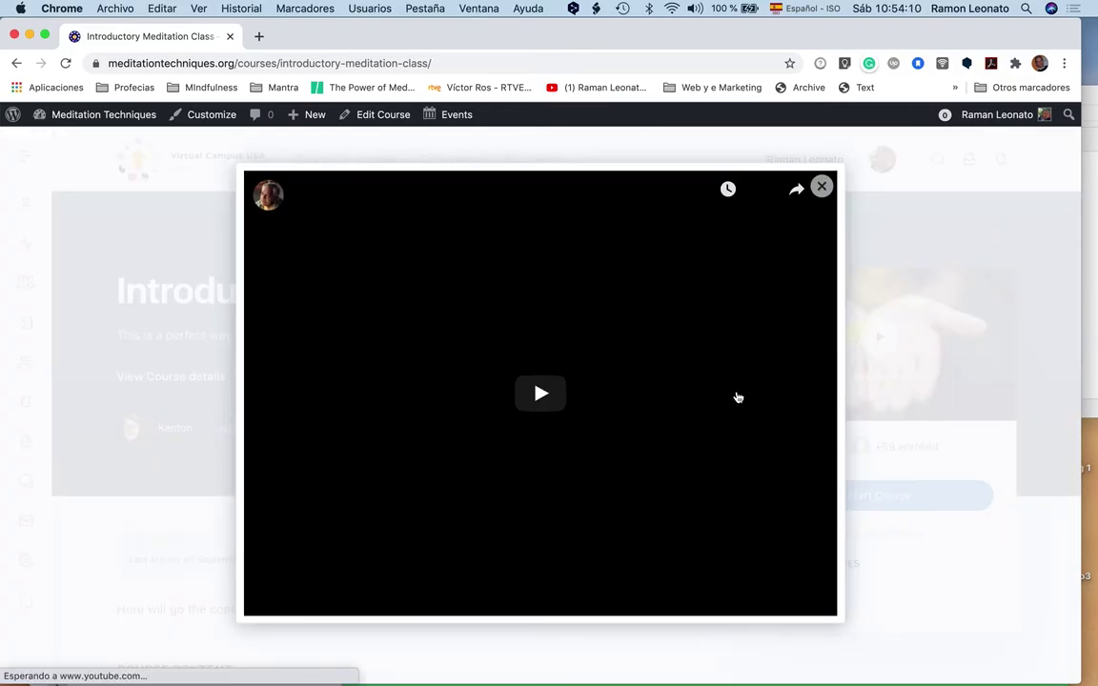
{"action": "key", "text": "Escape"}
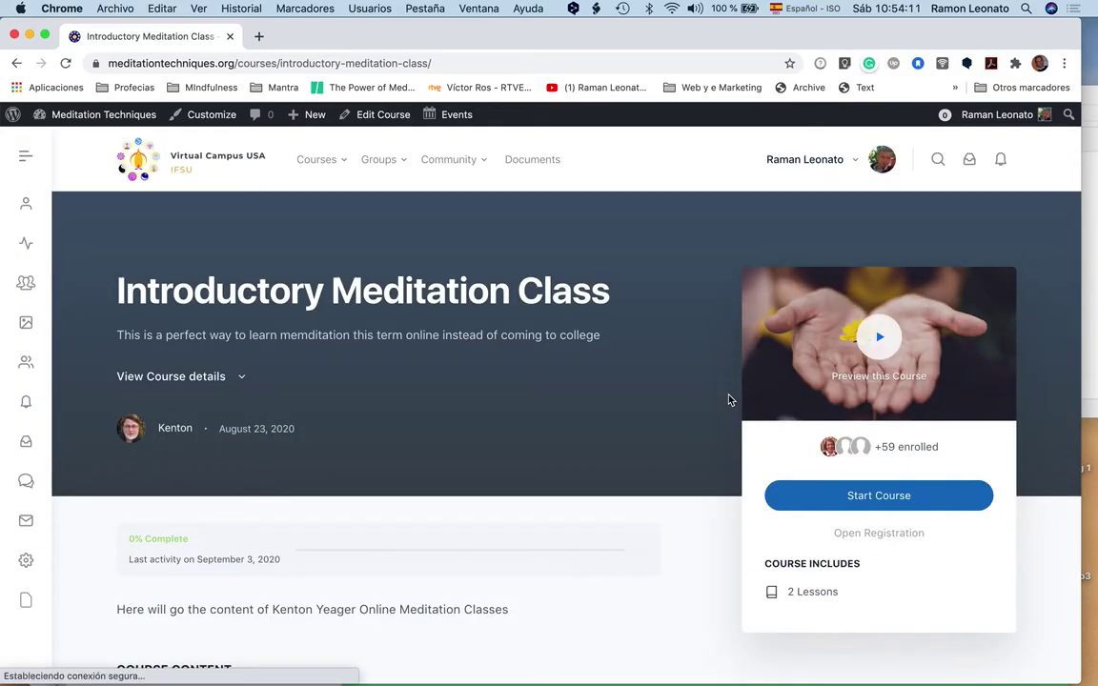
{"action": "left_click", "coordinate": [880, 339]}
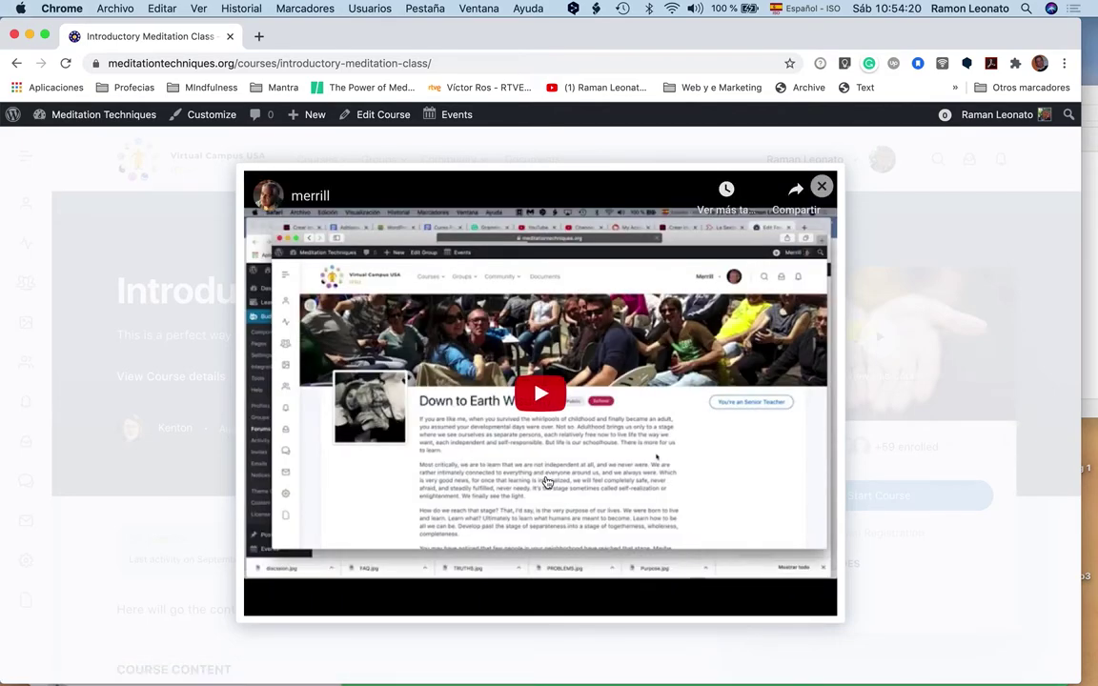
{"action": "left_click", "coordinate": [539, 395]}
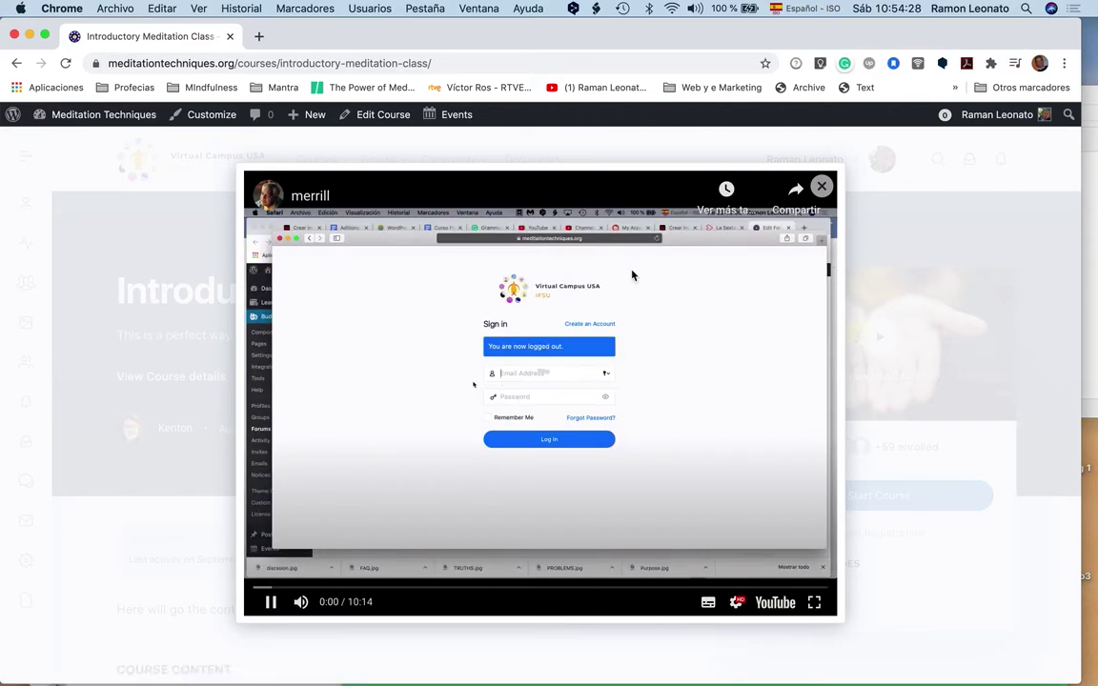
{"action": "left_click", "coordinate": [821, 188]}
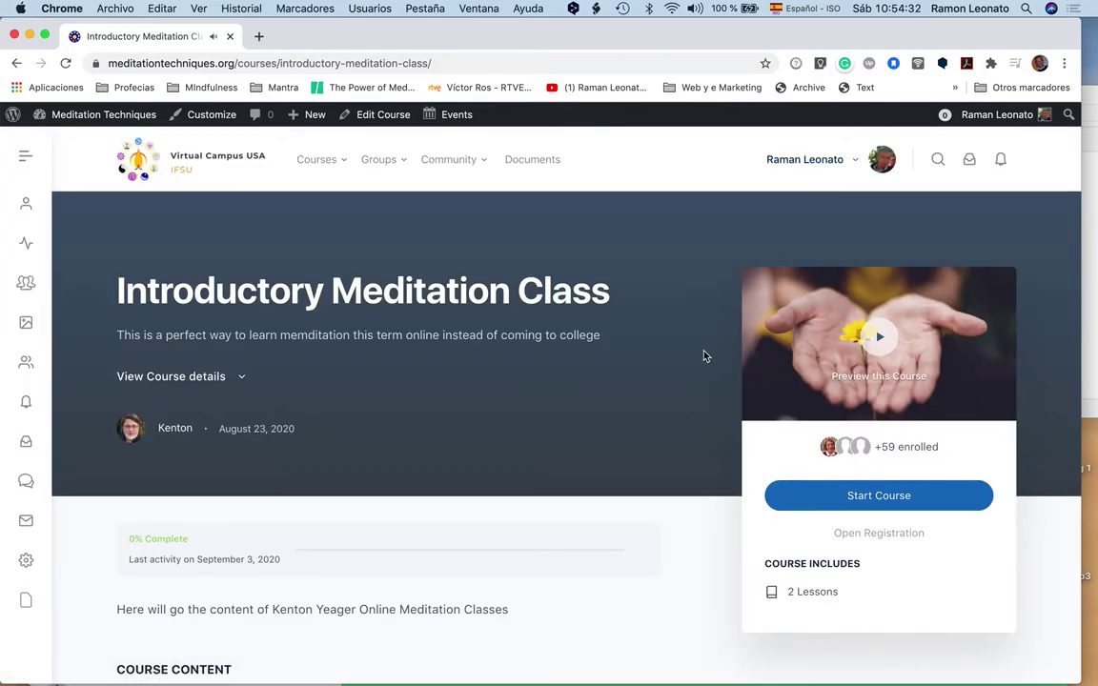
{"action": "scroll", "coordinate": [705, 356], "scroll_direction": "down", "scroll_amount": 2}
{"action": "scroll", "coordinate": [705, 356], "scroll_direction": "up", "scroll_amount": 2}
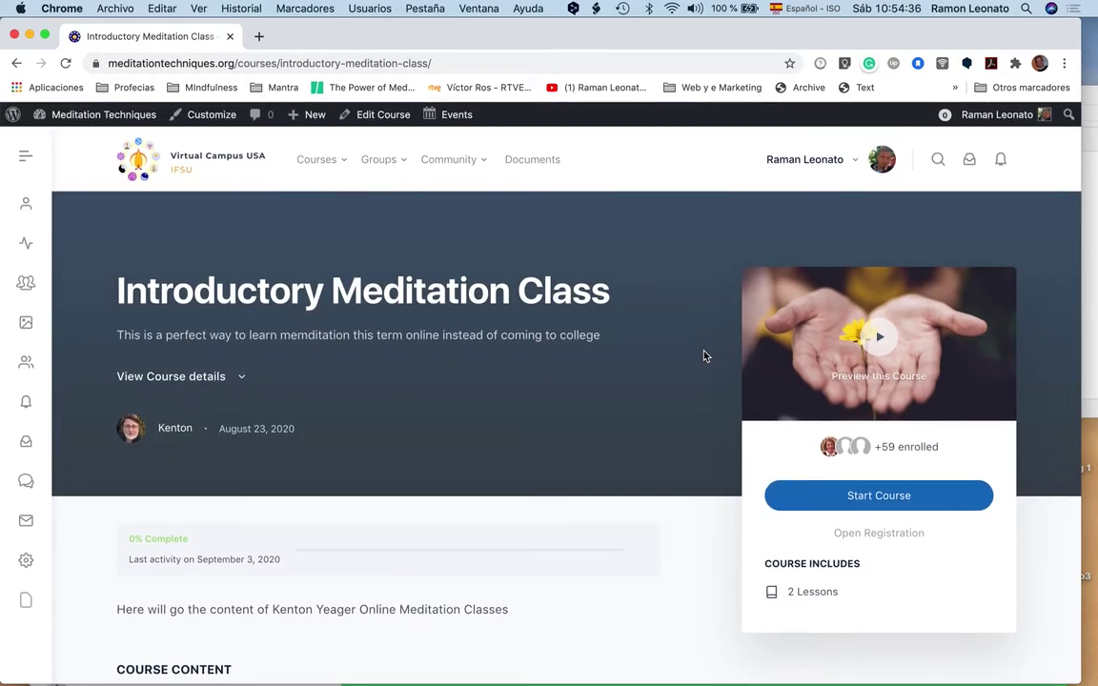
{"action": "scroll", "coordinate": [706, 357], "scroll_direction": "down", "scroll_amount": 1}
{"action": "scroll", "coordinate": [705, 356], "scroll_direction": "up", "scroll_amount": 1}
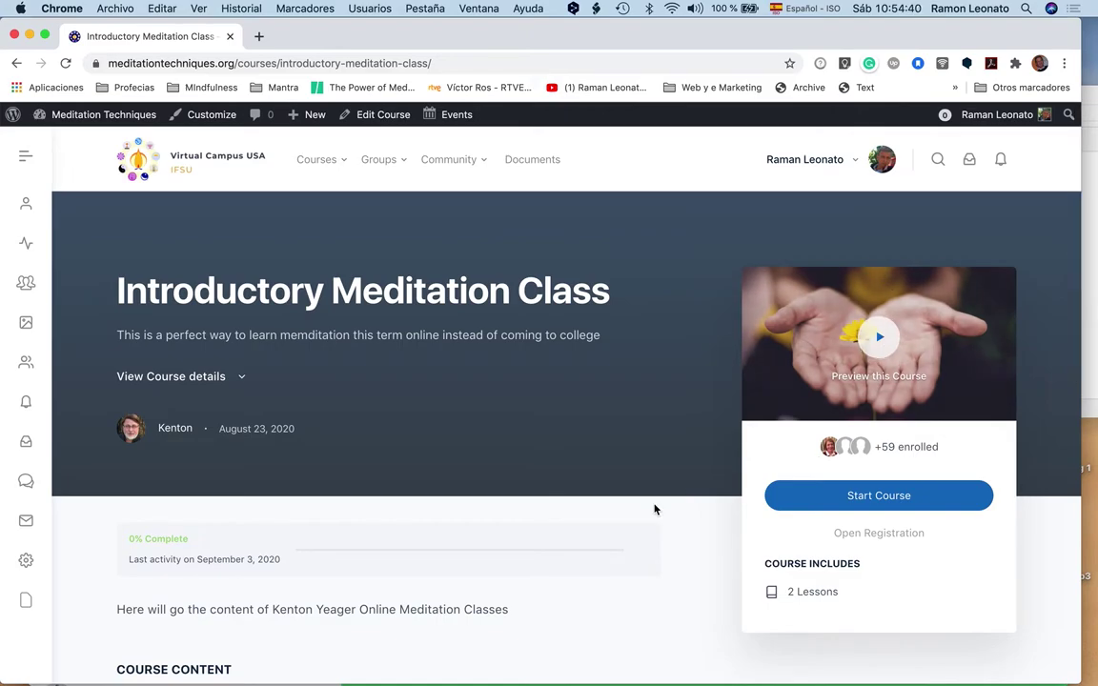
{"action": "scroll", "coordinate": [654, 507], "scroll_direction": "down", "scroll_amount": 5}
{"action": "scroll", "coordinate": [654, 510], "scroll_direction": "up", "scroll_amount": 6}
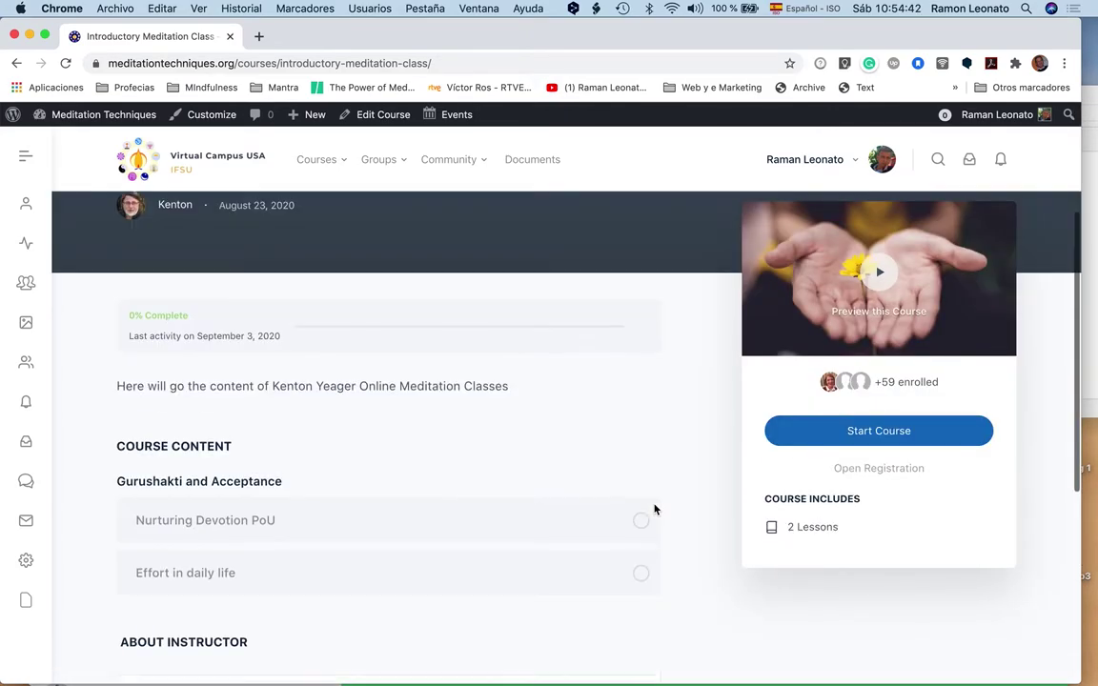
{"action": "scroll", "coordinate": [657, 510], "scroll_direction": "down", "scroll_amount": 1}
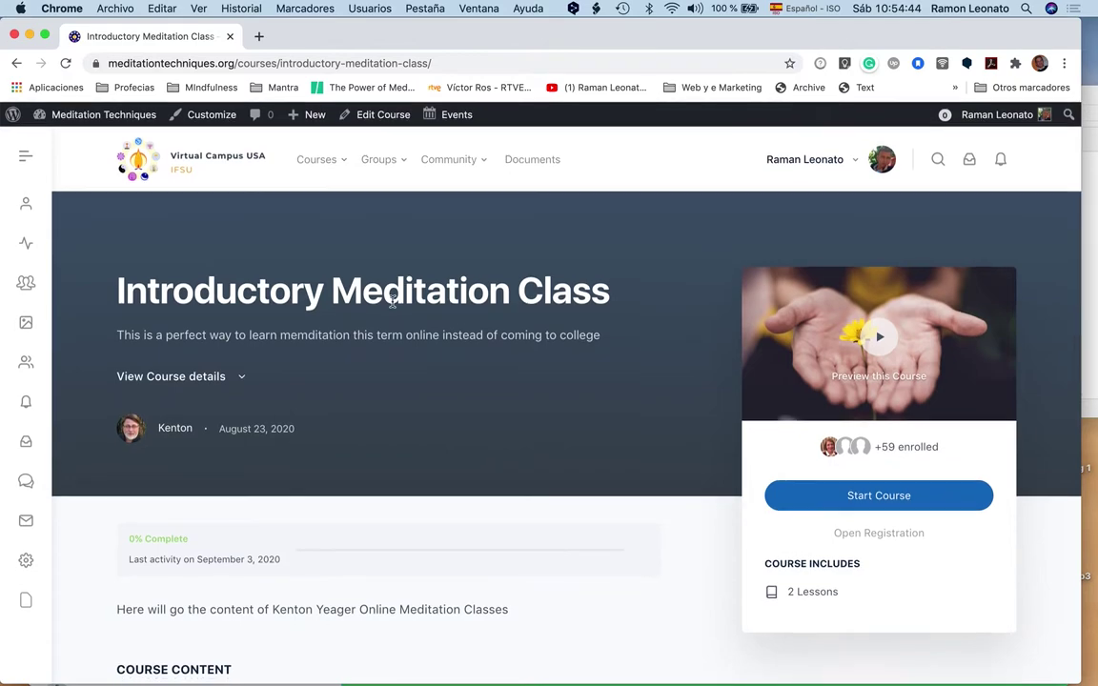
- Open the Introductory Meditation Class for editing and inspect its title, content, short description and preview video URL
{"action": "left_click", "coordinate": [386, 117]}
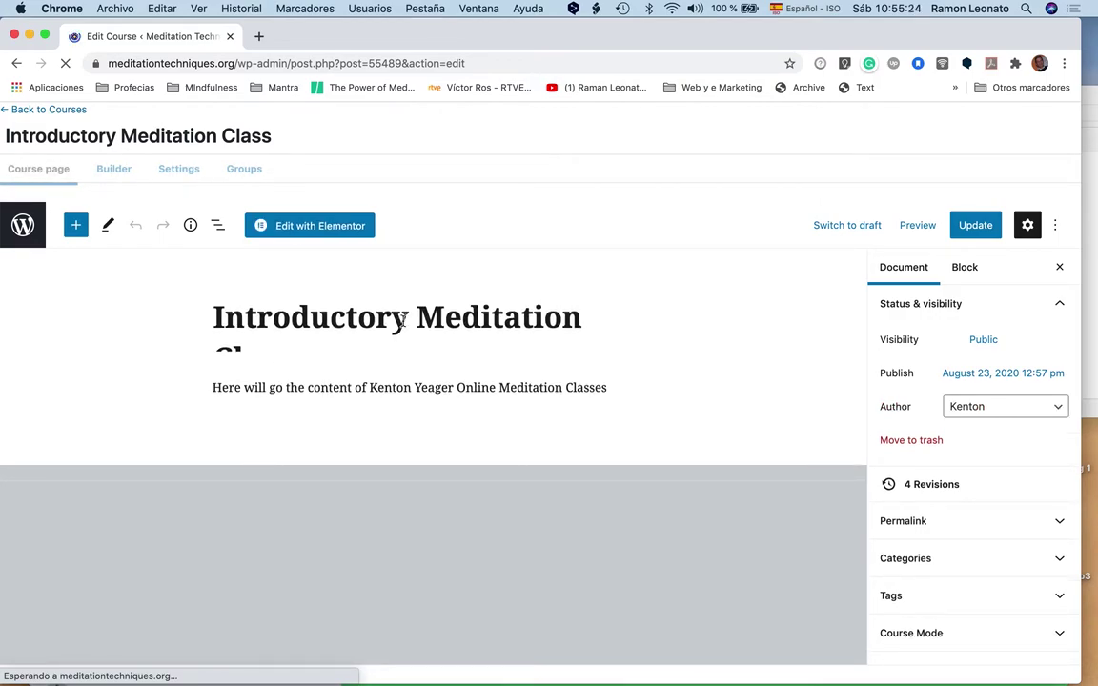
{"action": "left_click", "coordinate": [401, 321]}
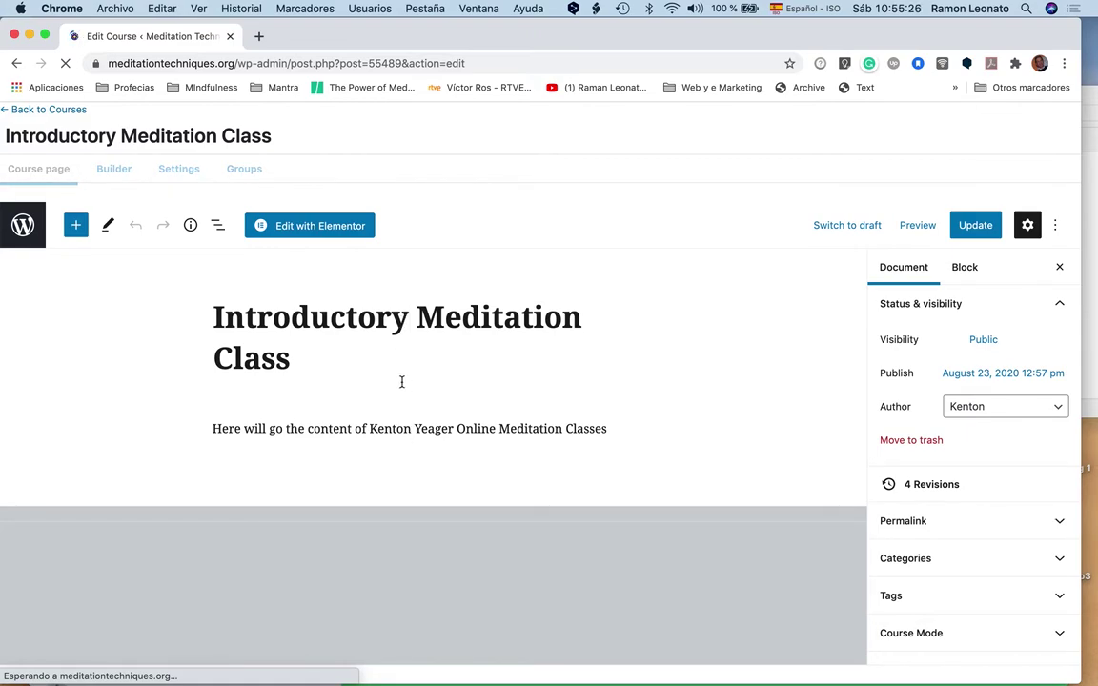
{"action": "scroll", "coordinate": [401, 381], "scroll_direction": "down", "scroll_amount": 6}
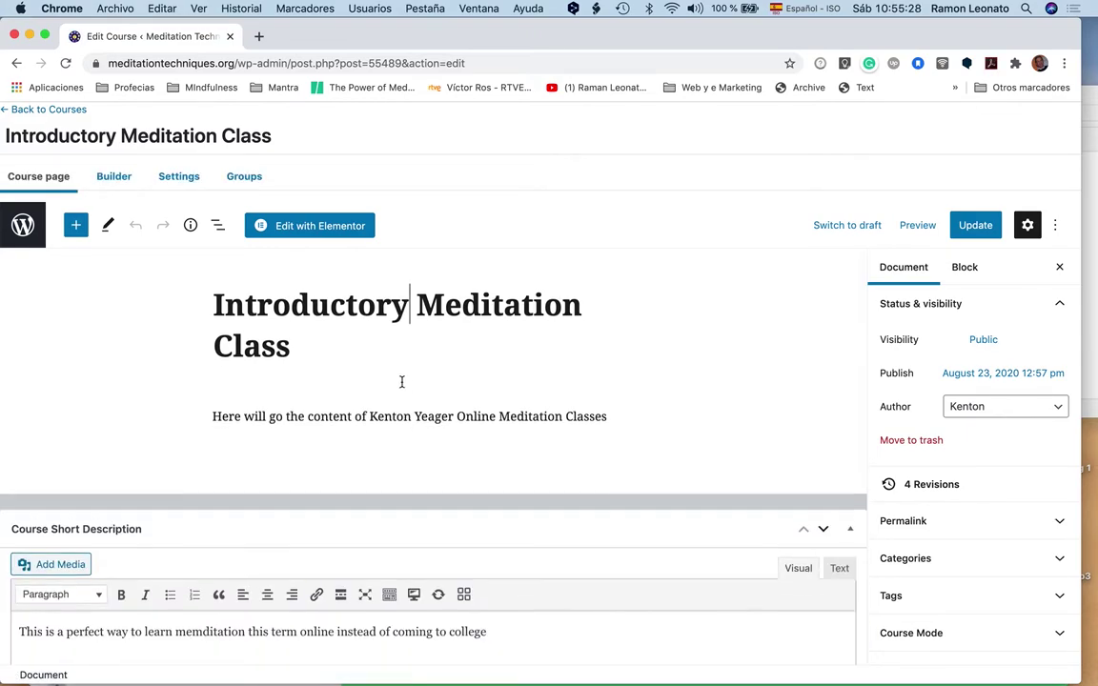
{"action": "scroll", "coordinate": [401, 387], "scroll_direction": "down", "scroll_amount": 2}
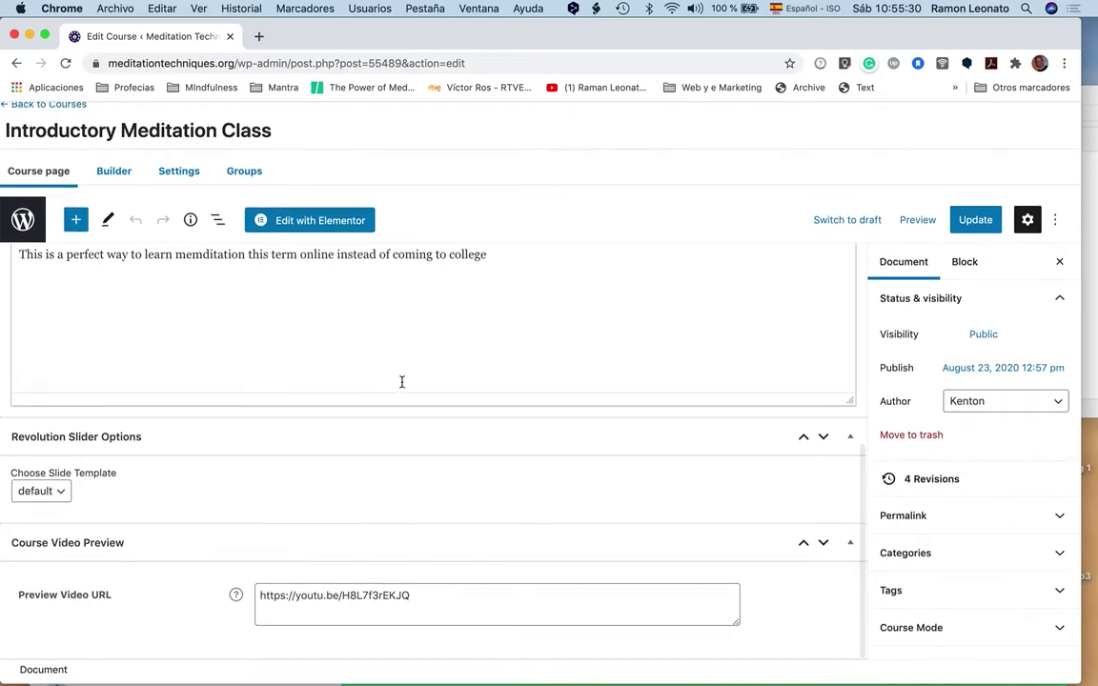
{"action": "scroll", "coordinate": [402, 381], "scroll_direction": "up", "scroll_amount": 8}
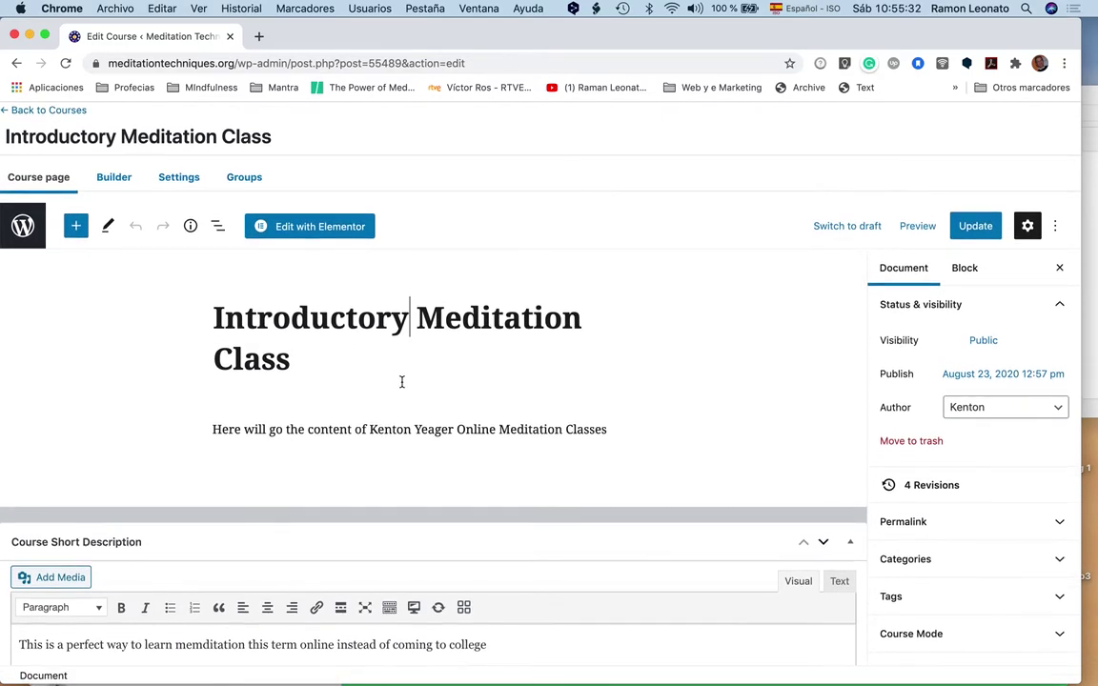
{"action": "scroll", "coordinate": [476, 443], "scroll_direction": "down", "scroll_amount": 5}
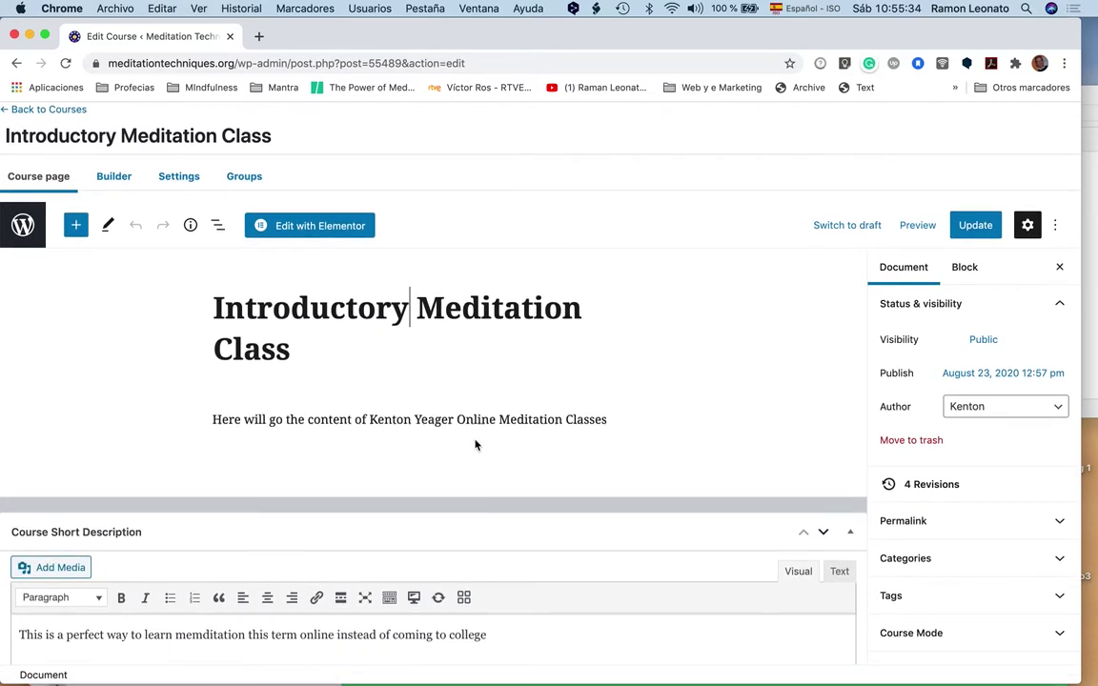
- Return to the public course page and open the course's editing page in a separate browser tab
{"action": "scroll", "coordinate": [875, 488], "scroll_direction": "left", "scroll_amount": 5}
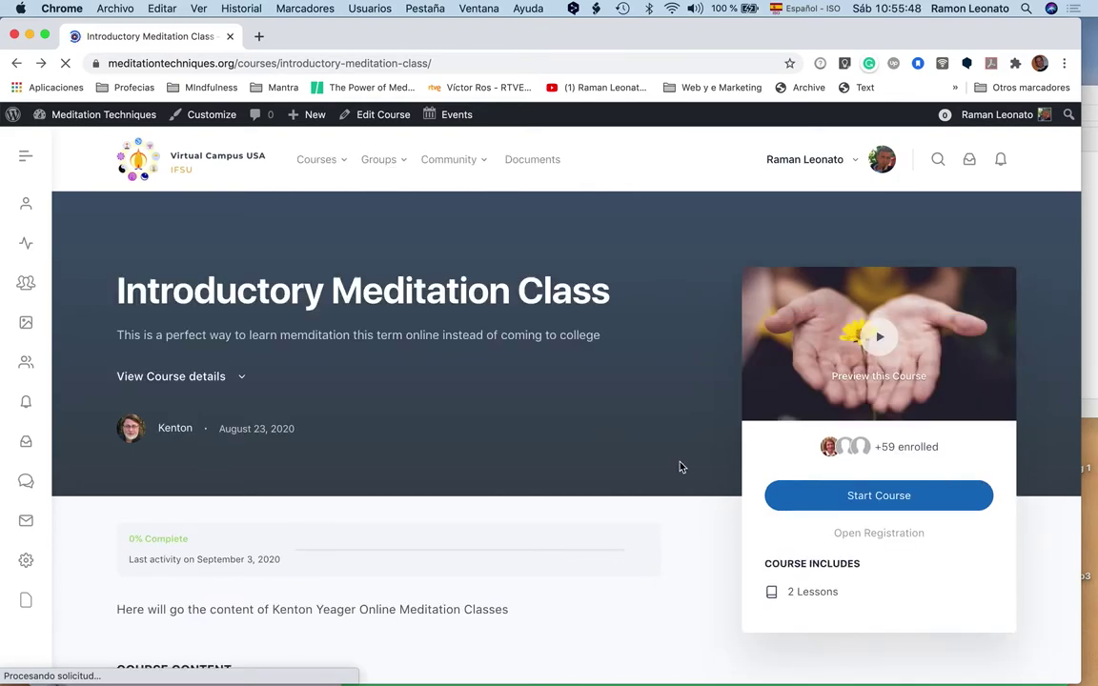
{"action": "right_click", "coordinate": [386, 114]}
{"action": "left_click", "coordinate": [438, 120]}
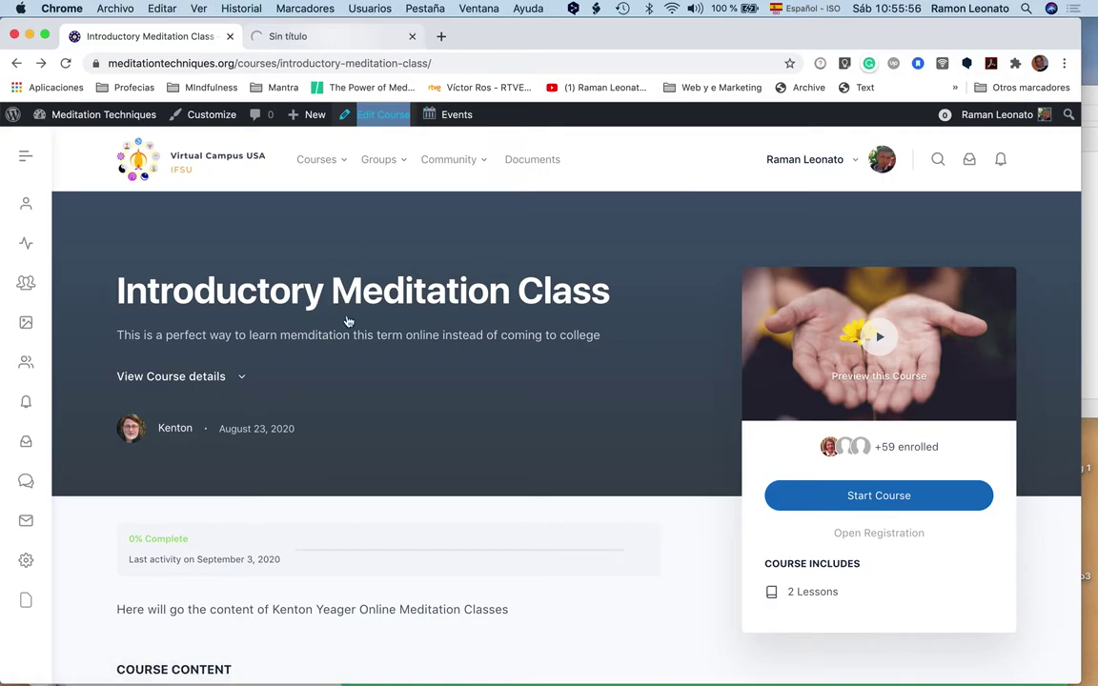
- Look over the progress, lesson list and instructor details on the public course page
{"action": "scroll", "coordinate": [348, 341], "scroll_direction": "down", "scroll_amount": 5}
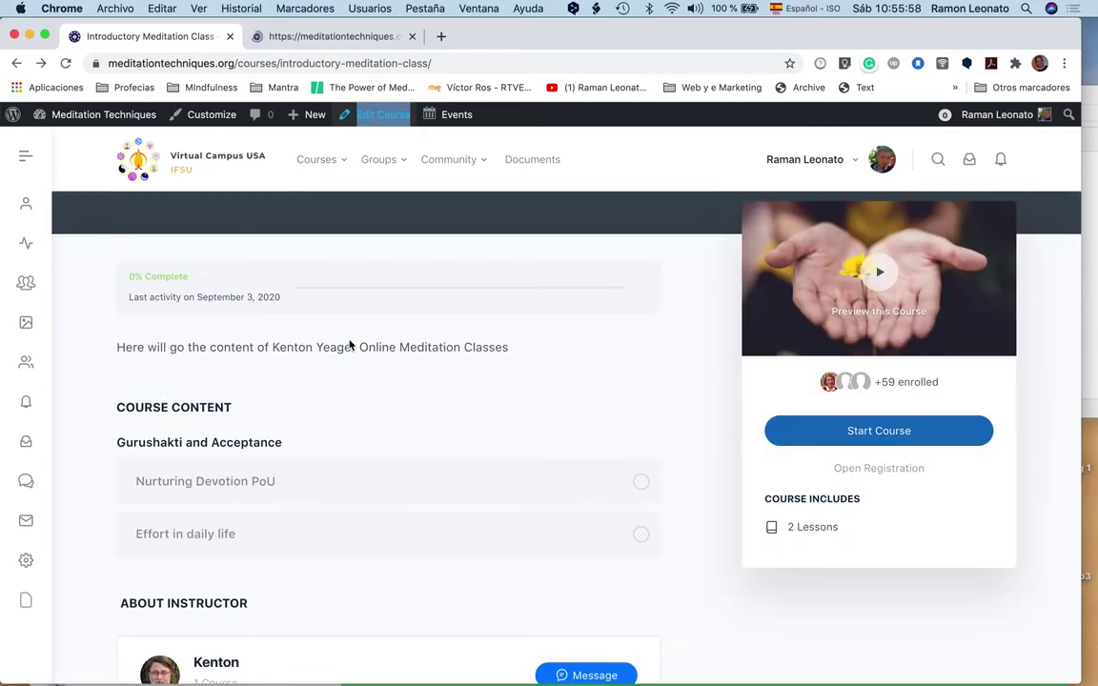
{"action": "scroll", "coordinate": [350, 345], "scroll_direction": "down", "scroll_amount": 3}
{"action": "scroll", "coordinate": [350, 345], "scroll_direction": "up", "scroll_amount": 8}
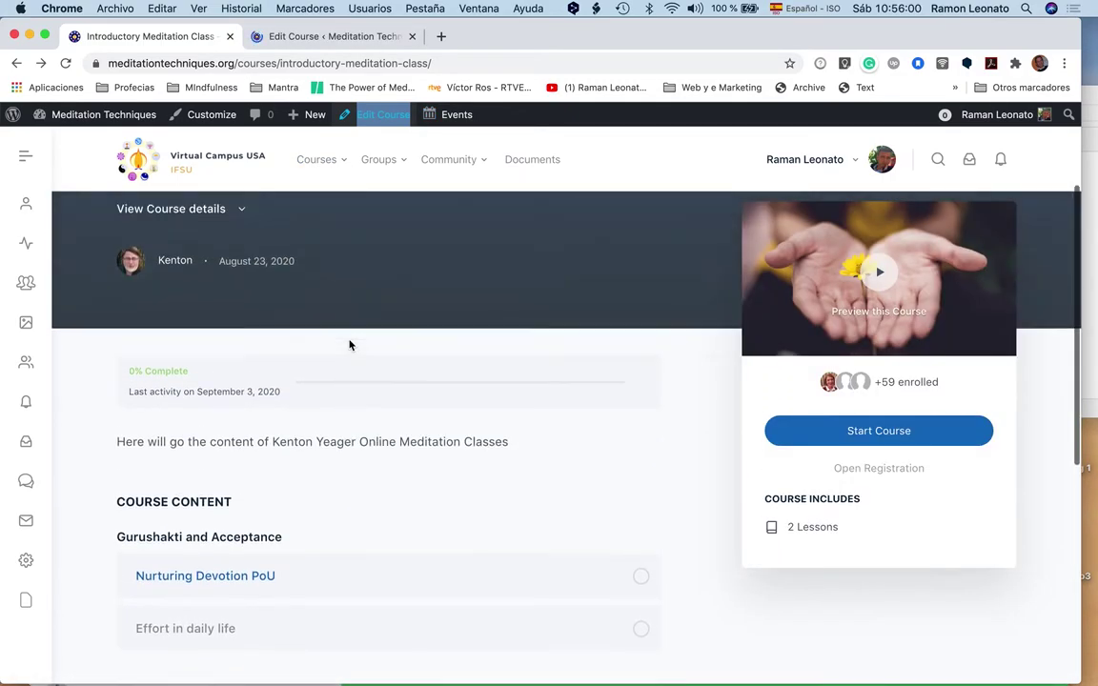
{"action": "scroll", "coordinate": [350, 345], "scroll_direction": "down", "scroll_amount": 3}
{"action": "scroll", "coordinate": [349, 345], "scroll_direction": "down", "scroll_amount": 7}
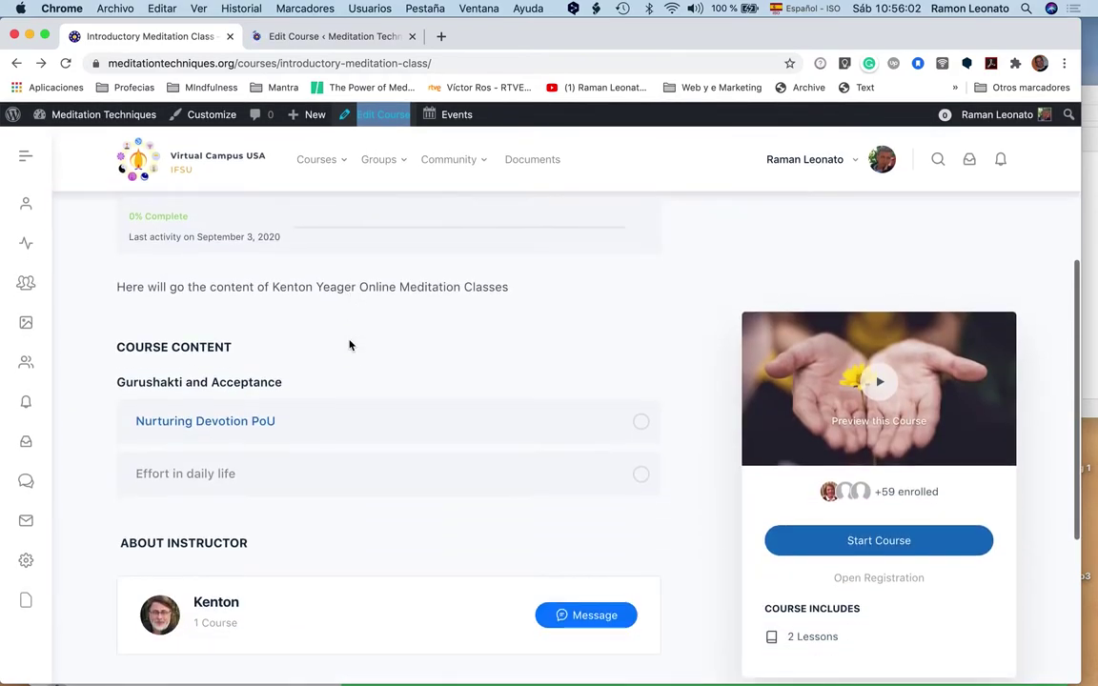
{"action": "scroll", "coordinate": [349, 345], "scroll_direction": "up", "scroll_amount": 3}
{"action": "scroll", "coordinate": [350, 344], "scroll_direction": "up", "scroll_amount": 3}
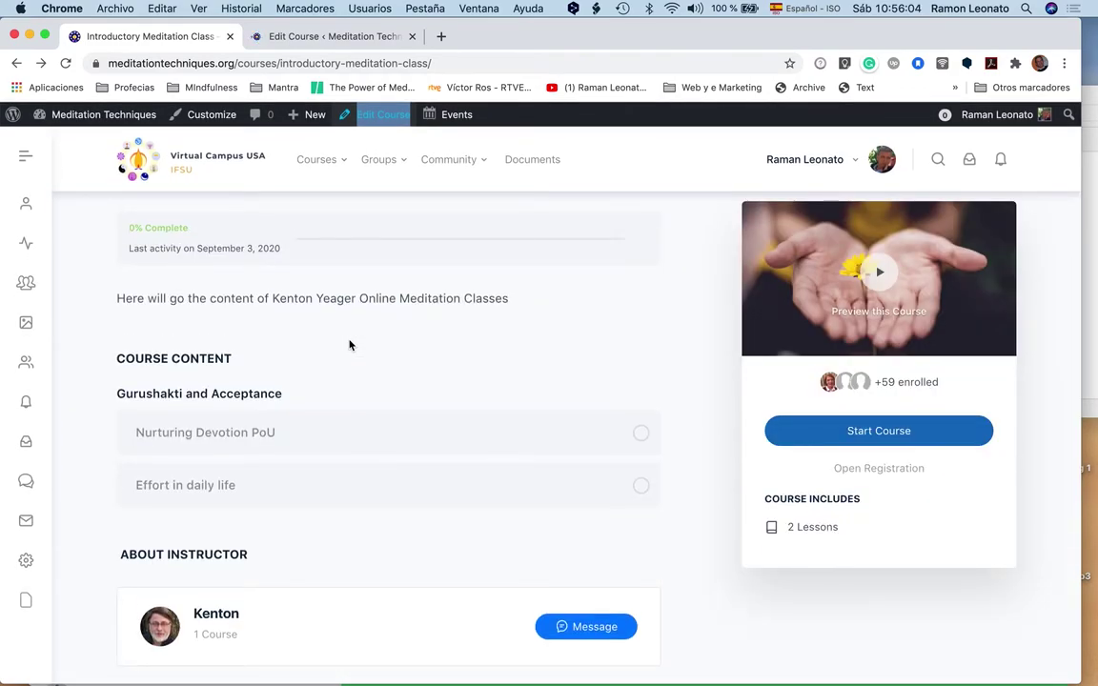
- Review the lessons and instructor on the public course page, and place the cursor in the course title on its editing page
{"action": "left_click", "coordinate": [378, 39]}
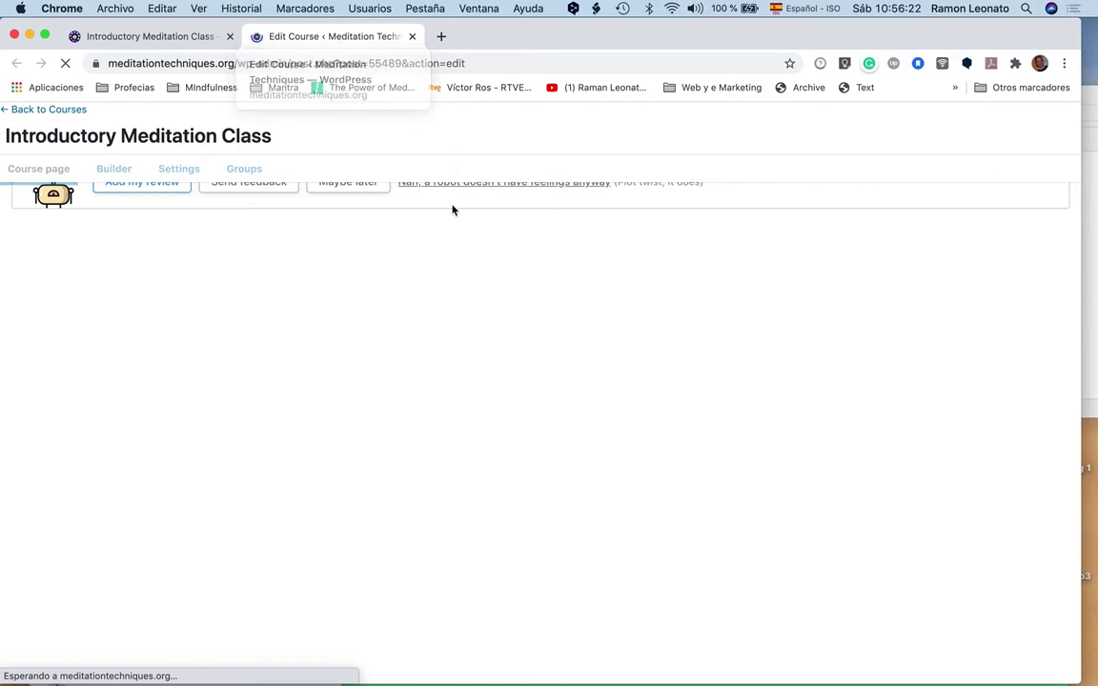
{"action": "left_click", "coordinate": [179, 38]}
{"action": "scroll", "coordinate": [263, 431], "scroll_direction": "down", "scroll_amount": 5}
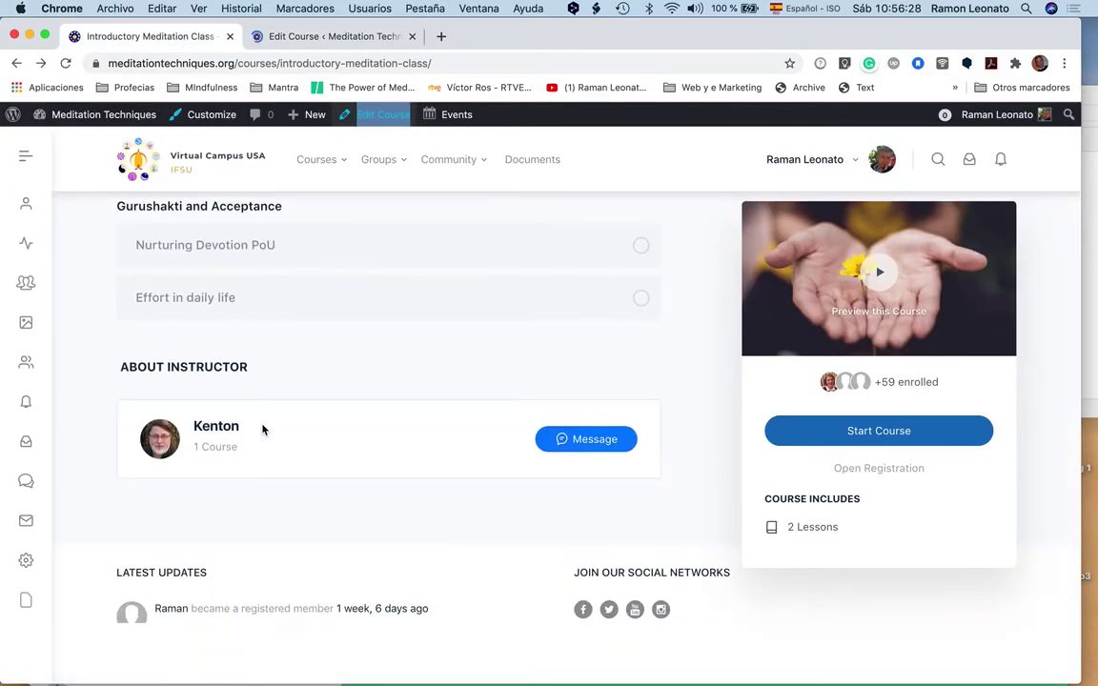
{"action": "scroll", "coordinate": [263, 431], "scroll_direction": "up", "scroll_amount": 10}
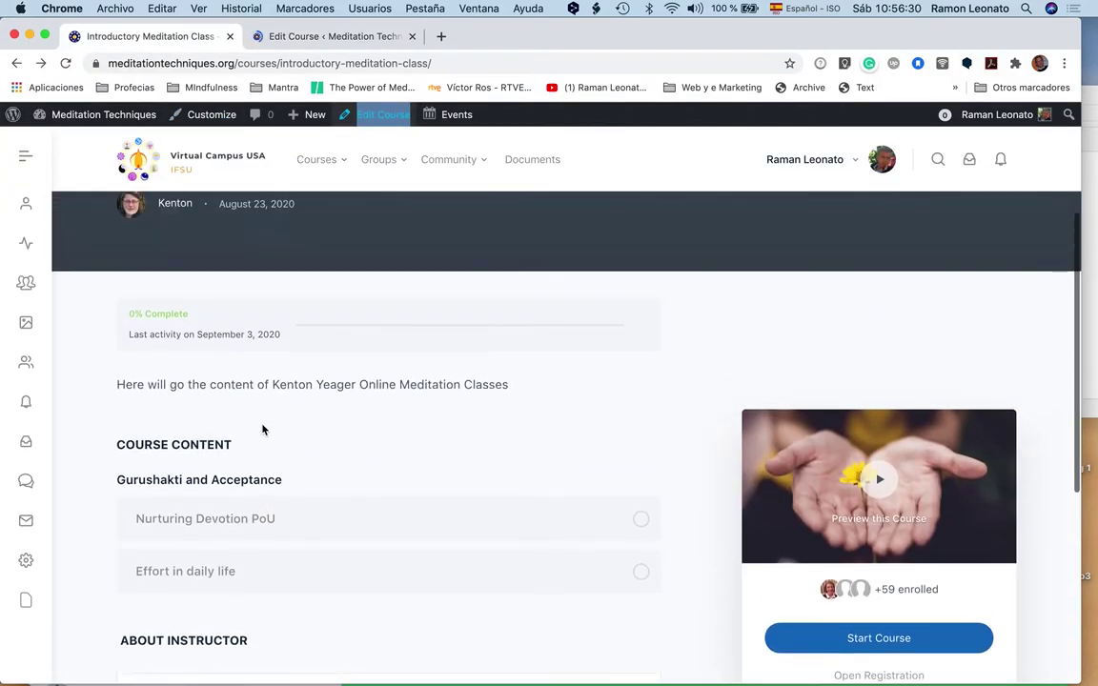
{"action": "left_click", "coordinate": [363, 38]}
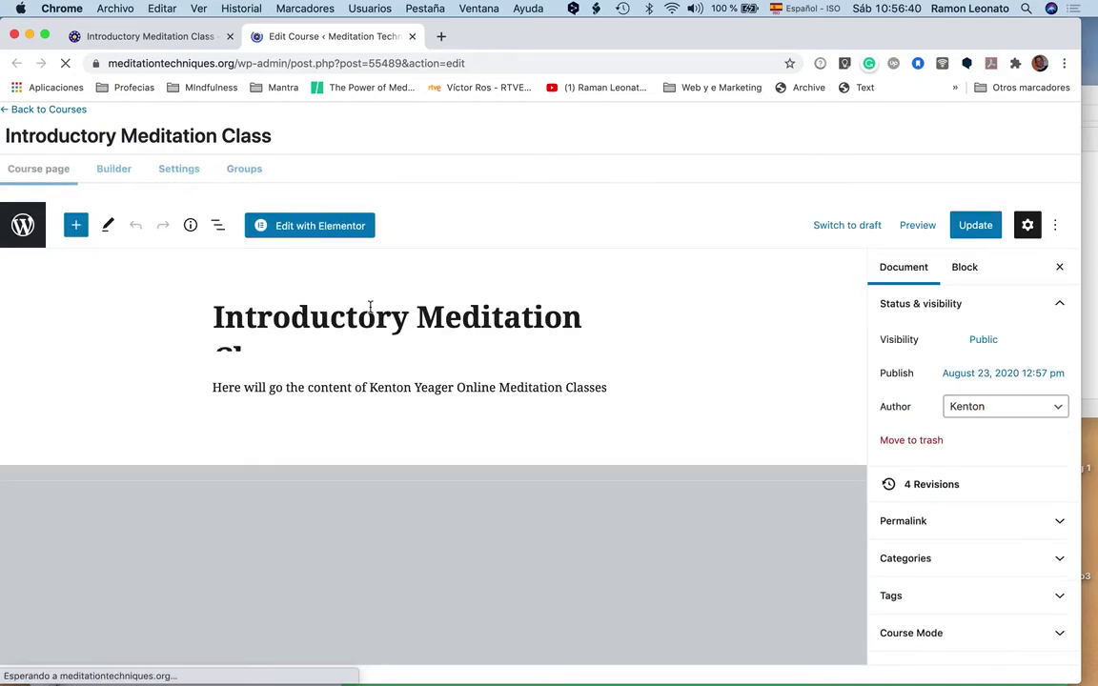
{"action": "left_click", "coordinate": [462, 316]}
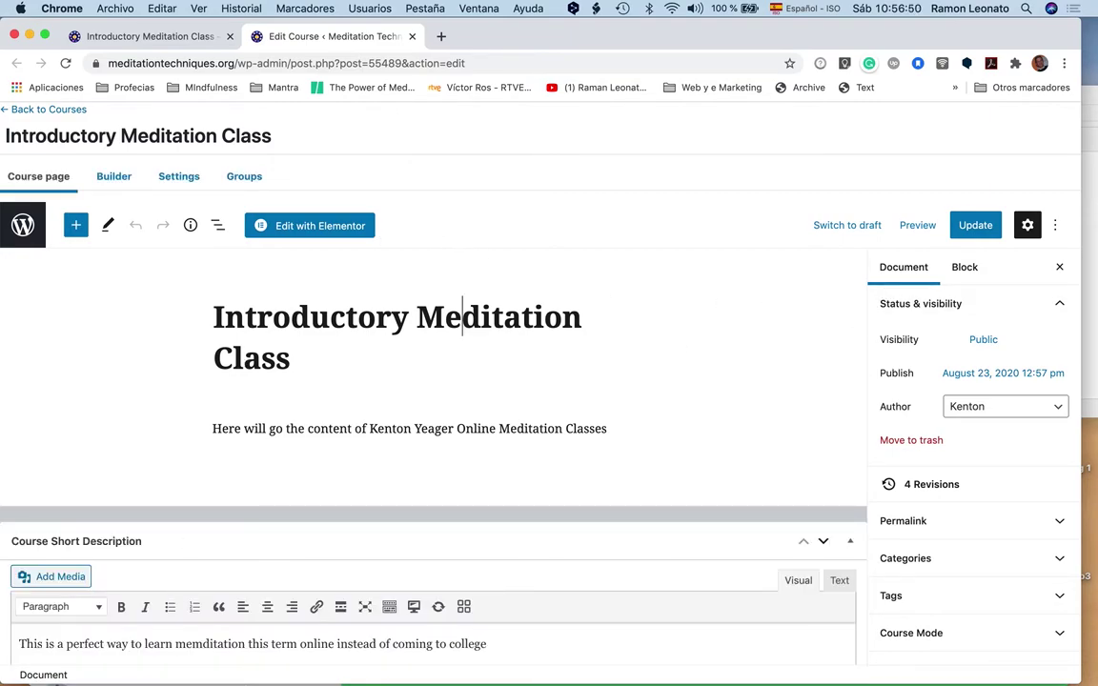
{"action": "mouse_move", "coordinate": [327, 673]}
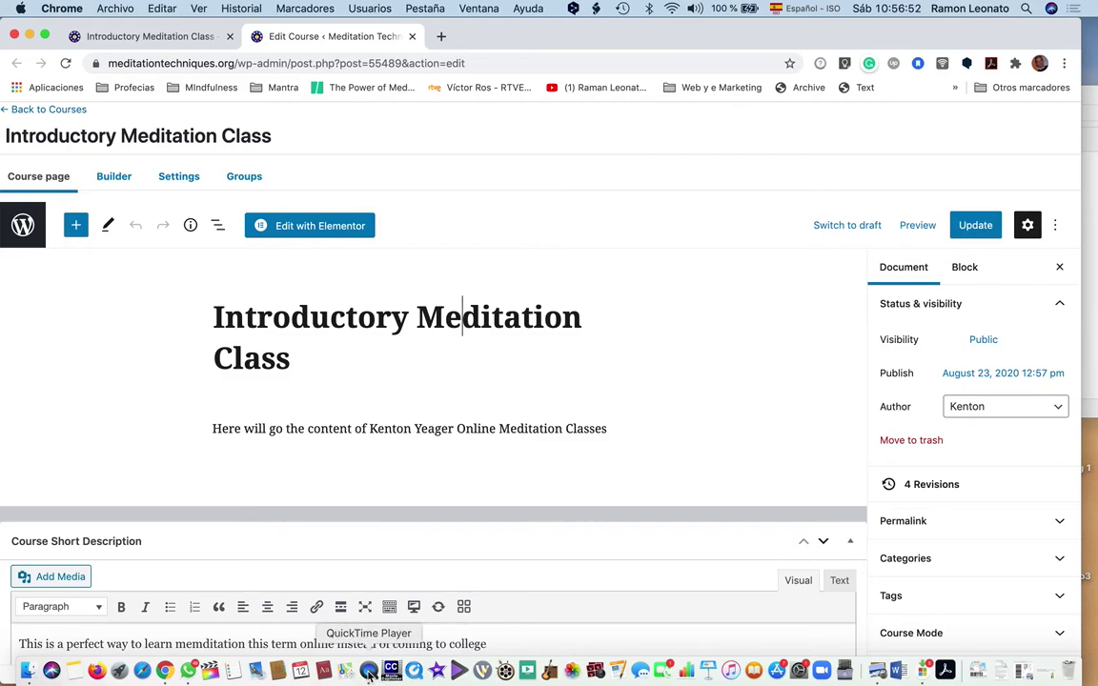
{"action": "left_click", "coordinate": [369, 671]}
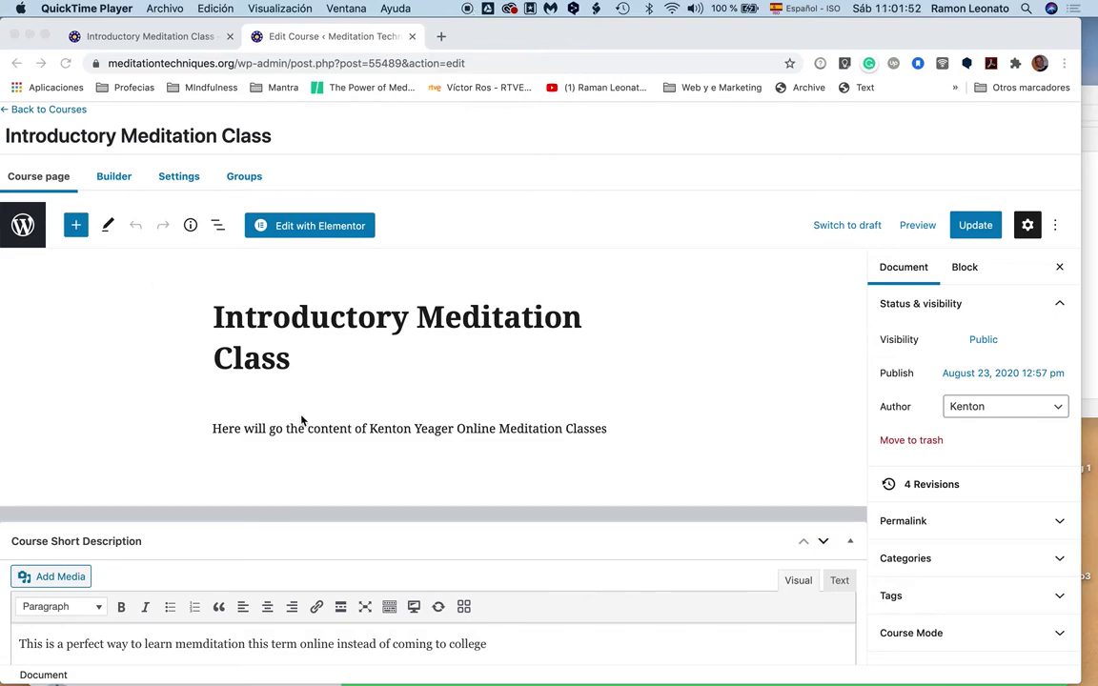
{"action": "scroll", "coordinate": [174, 378], "scroll_direction": "down", "scroll_amount": 2}
{"action": "scroll", "coordinate": [174, 378], "scroll_direction": "up", "scroll_amount": 2}
{"action": "scroll", "coordinate": [175, 378], "scroll_direction": "down", "scroll_amount": 2}
{"action": "scroll", "coordinate": [174, 378], "scroll_direction": "up", "scroll_amount": 2}
- Compare the title, content and short description in the course editor with how they appear on the public course page
{"action": "left_click", "coordinate": [186, 37]}
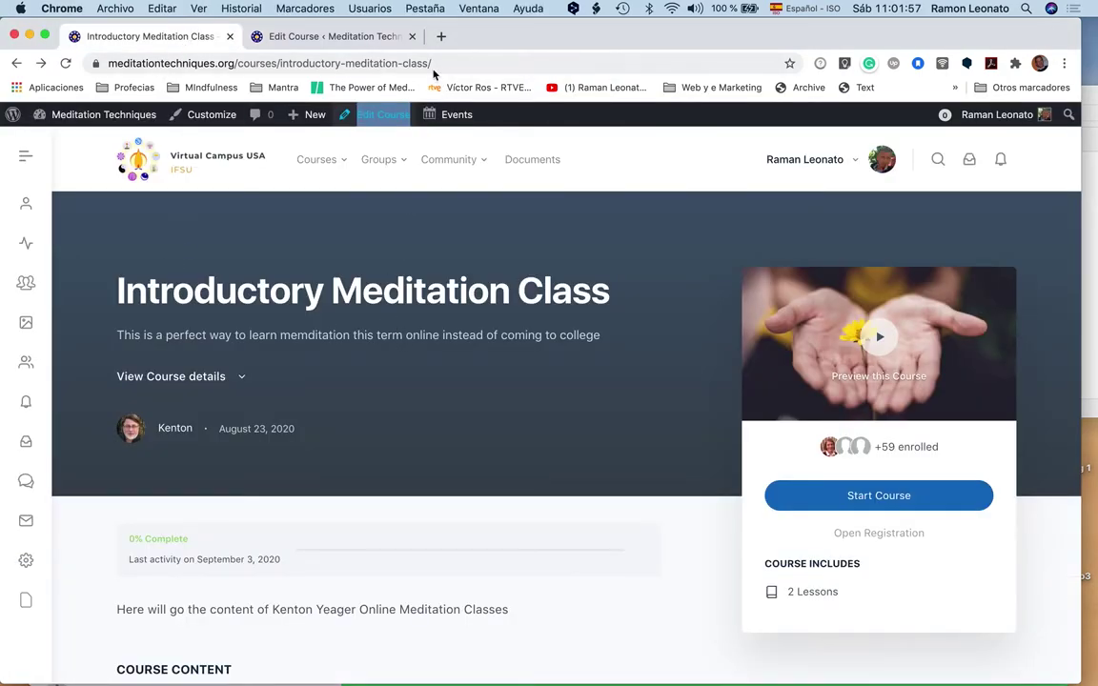
{"action": "left_click", "coordinate": [390, 38]}
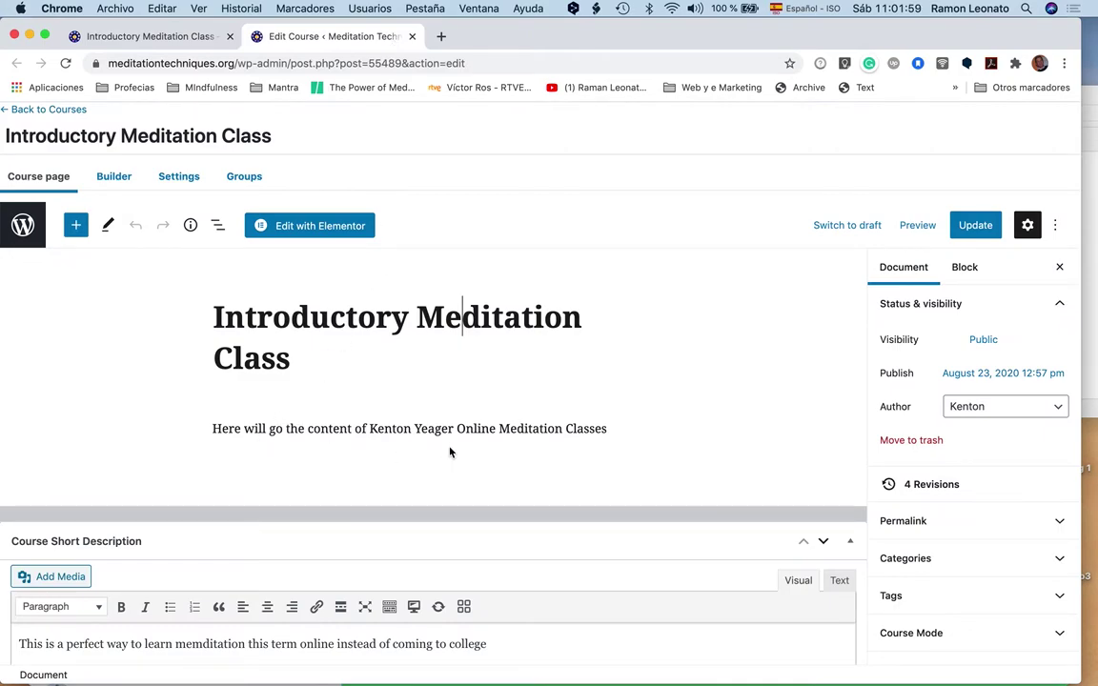
{"action": "left_click", "coordinate": [179, 35]}
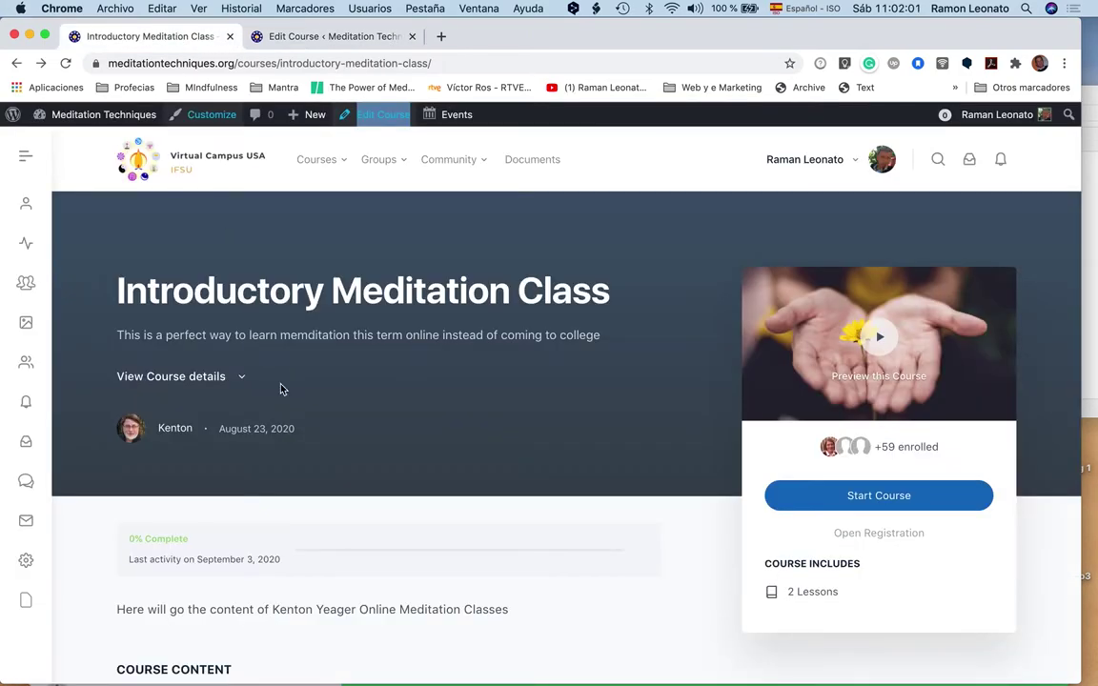
{"action": "scroll", "coordinate": [289, 424], "scroll_direction": "down", "scroll_amount": 2}
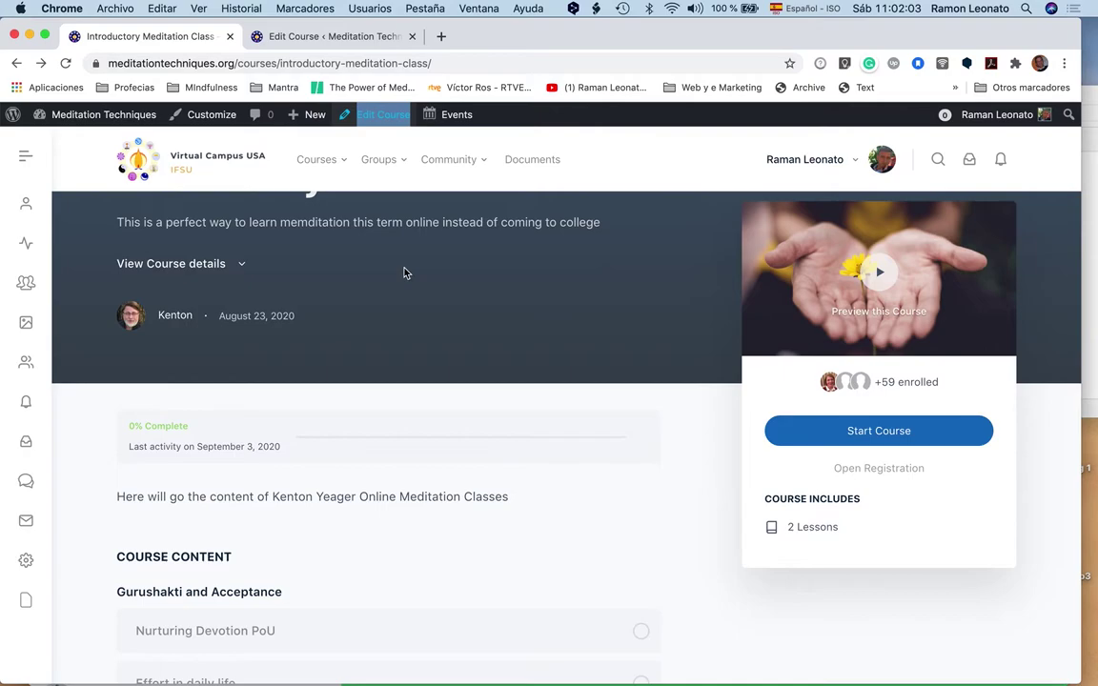
{"action": "left_click", "coordinate": [367, 38]}
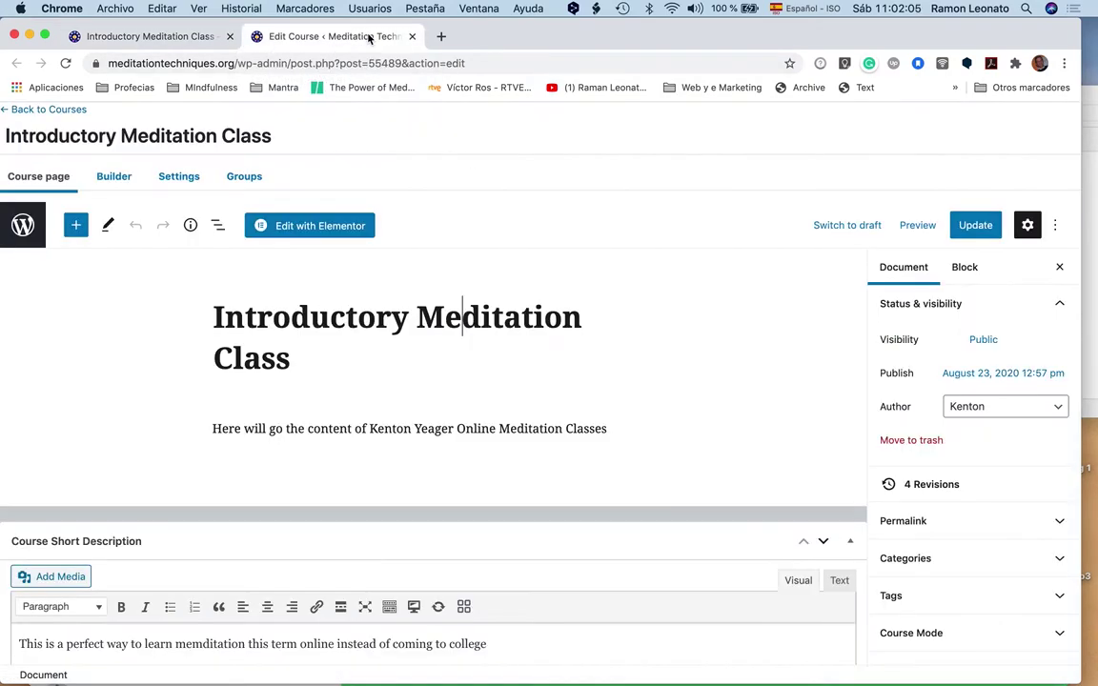
{"action": "scroll", "coordinate": [384, 415], "scroll_direction": "down", "scroll_amount": 5}
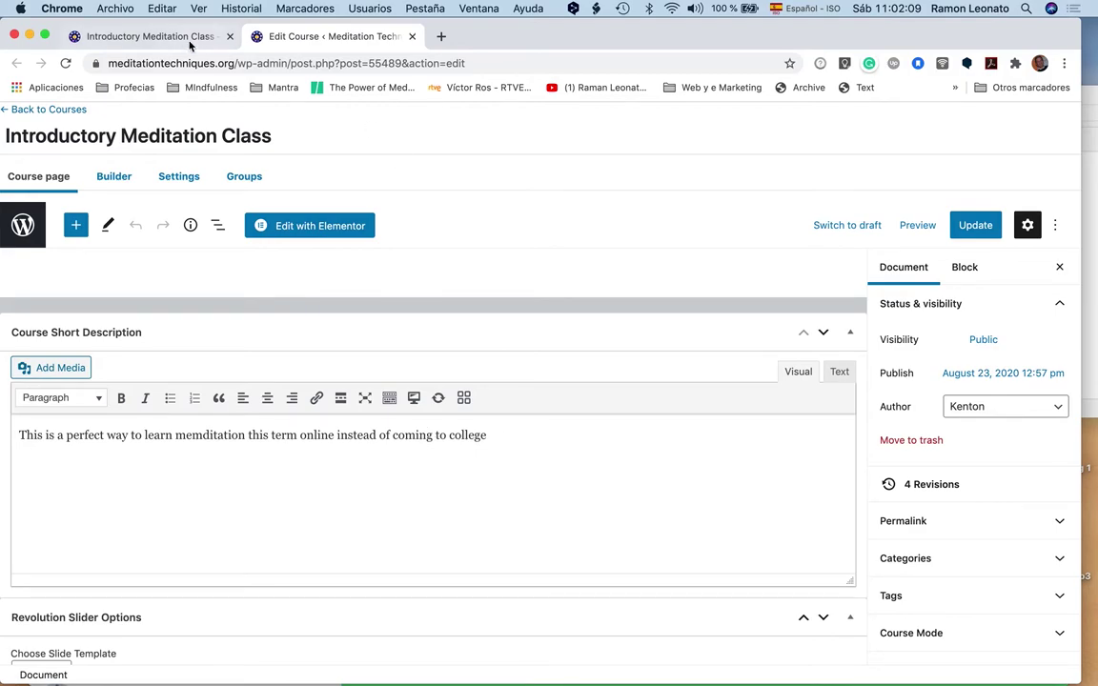
{"action": "left_click", "coordinate": [181, 38]}
{"action": "scroll", "coordinate": [143, 242], "scroll_direction": "up", "scroll_amount": 2}
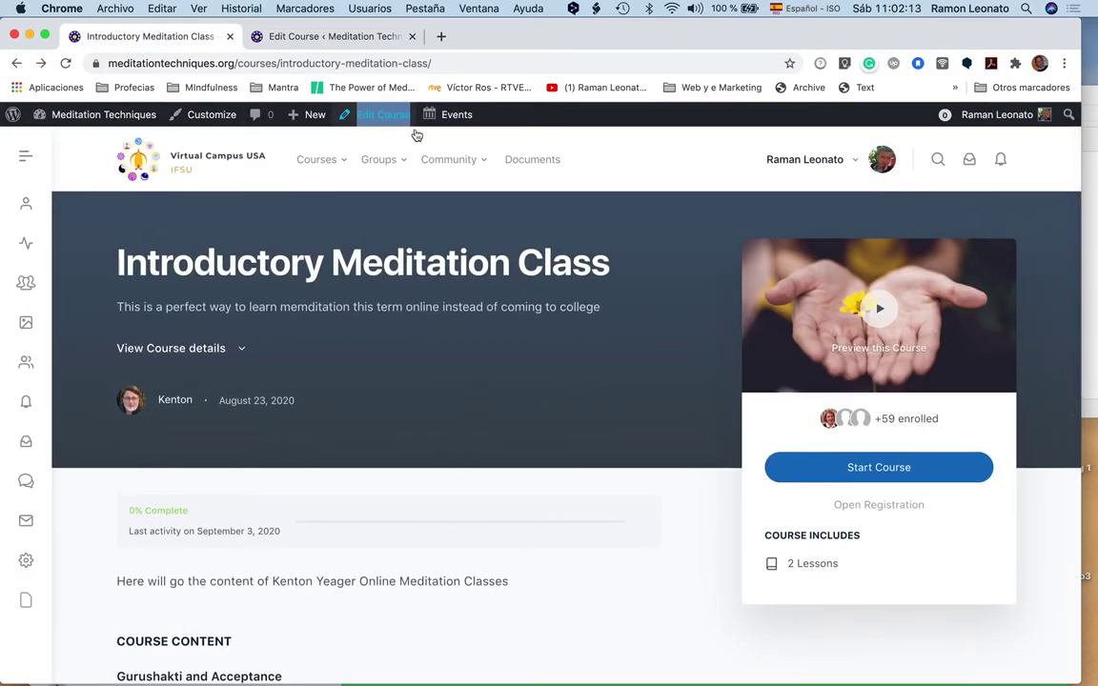
- Find the preview video URL in the course editor and match it to the video preview on the public course page
{"action": "left_click", "coordinate": [327, 38]}
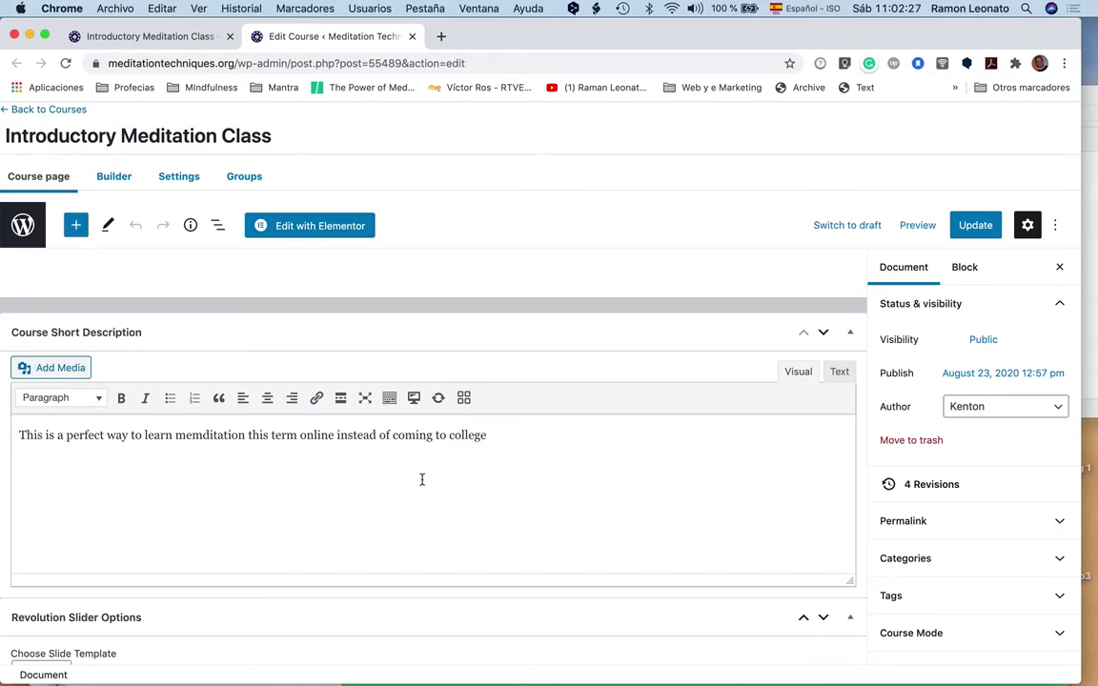
{"action": "scroll", "coordinate": [422, 480], "scroll_direction": "down", "scroll_amount": 1}
{"action": "scroll", "coordinate": [422, 479], "scroll_direction": "up", "scroll_amount": 5}
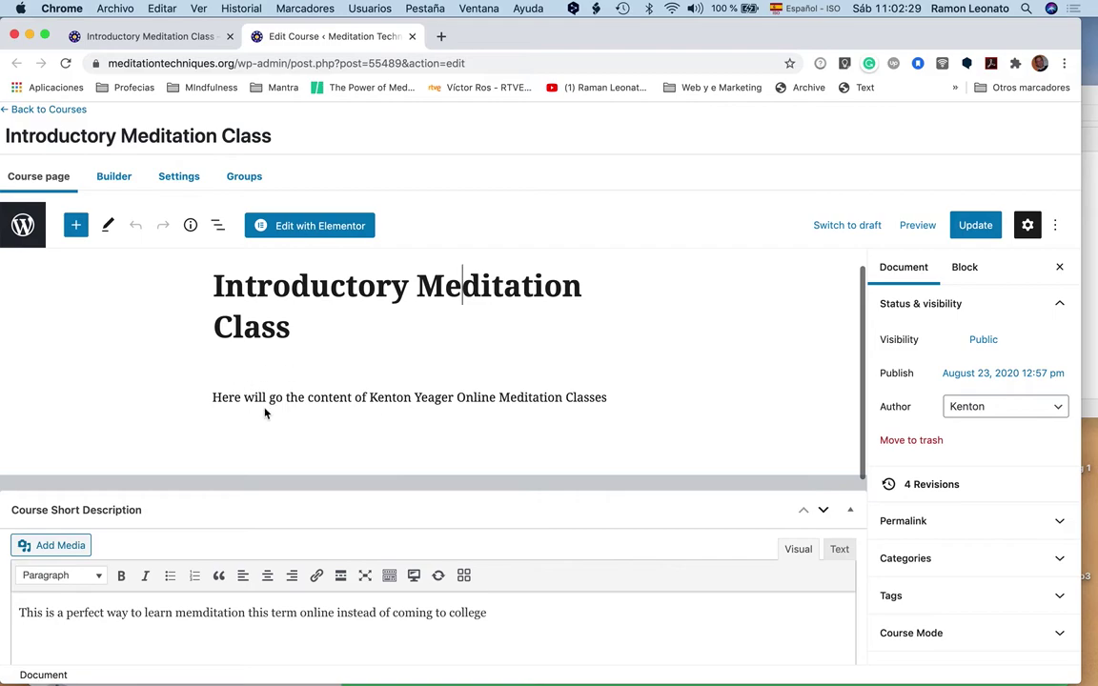
{"action": "scroll", "coordinate": [598, 391], "scroll_direction": "down", "scroll_amount": 6}
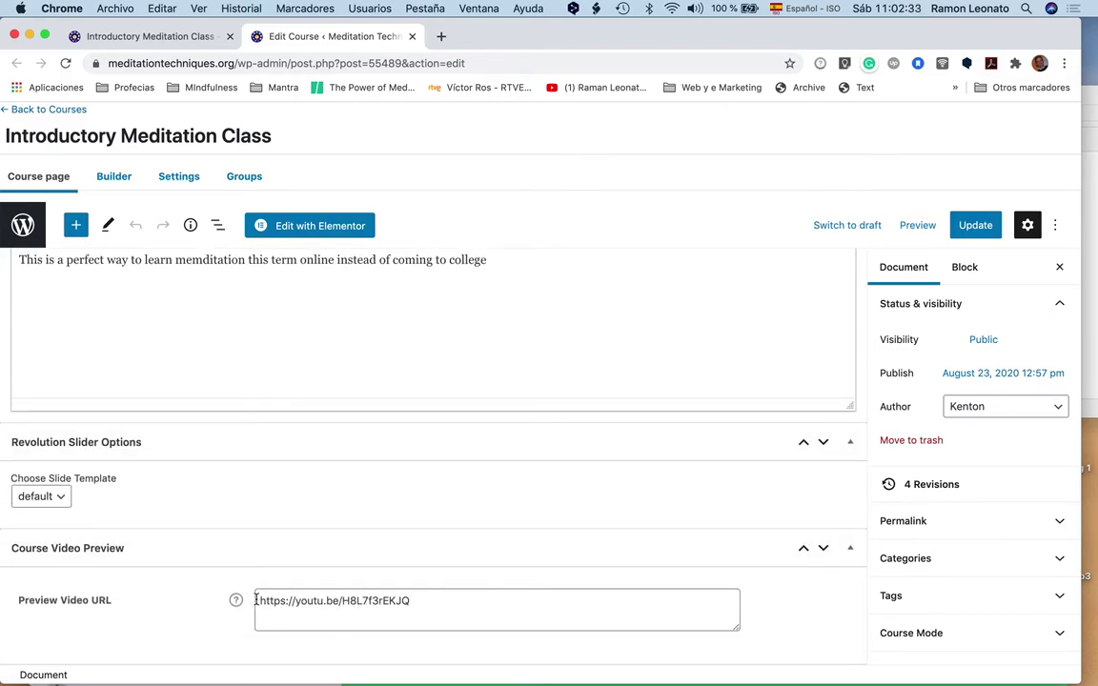
{"action": "left_click", "coordinate": [163, 38]}
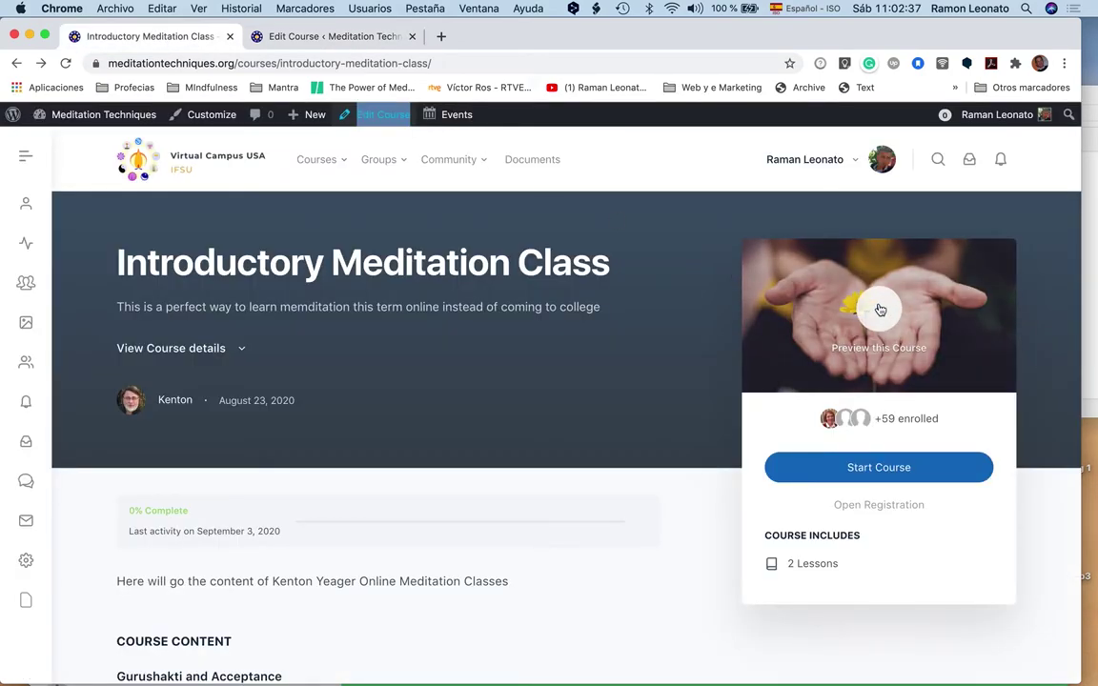
{"action": "scroll", "coordinate": [464, 579], "scroll_direction": "down", "scroll_amount": 3}
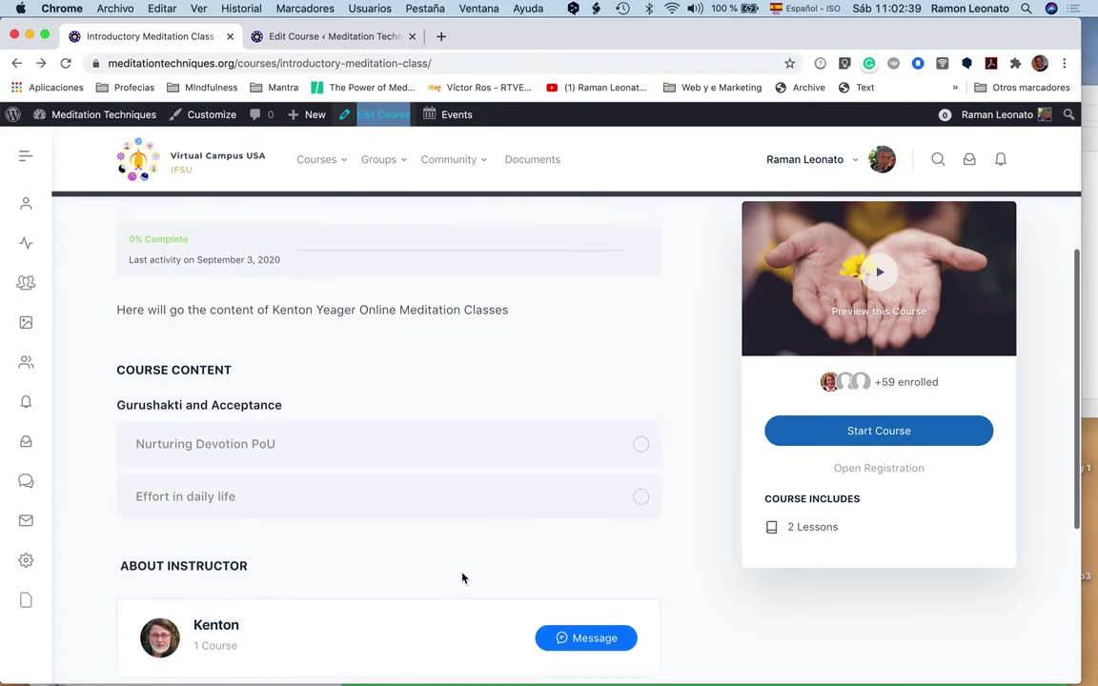
- Expand the course's Featured image setting in the editor and compare the picture with the public course page
{"action": "left_click", "coordinate": [350, 36]}
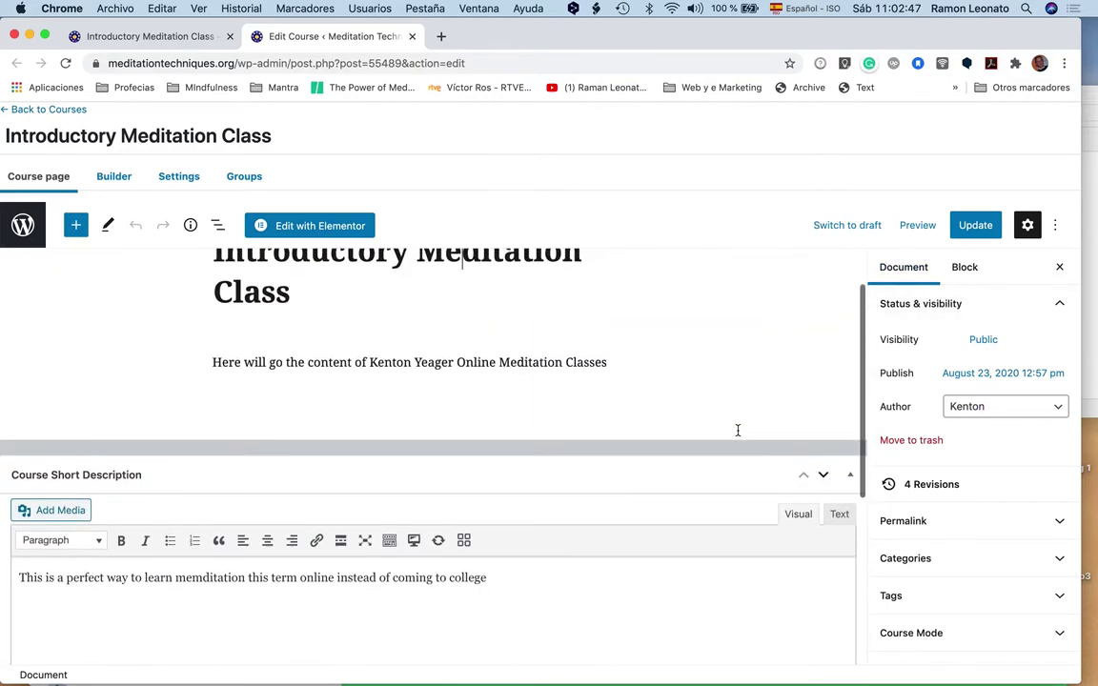
{"action": "scroll", "coordinate": [736, 430], "scroll_direction": "down", "scroll_amount": 6}
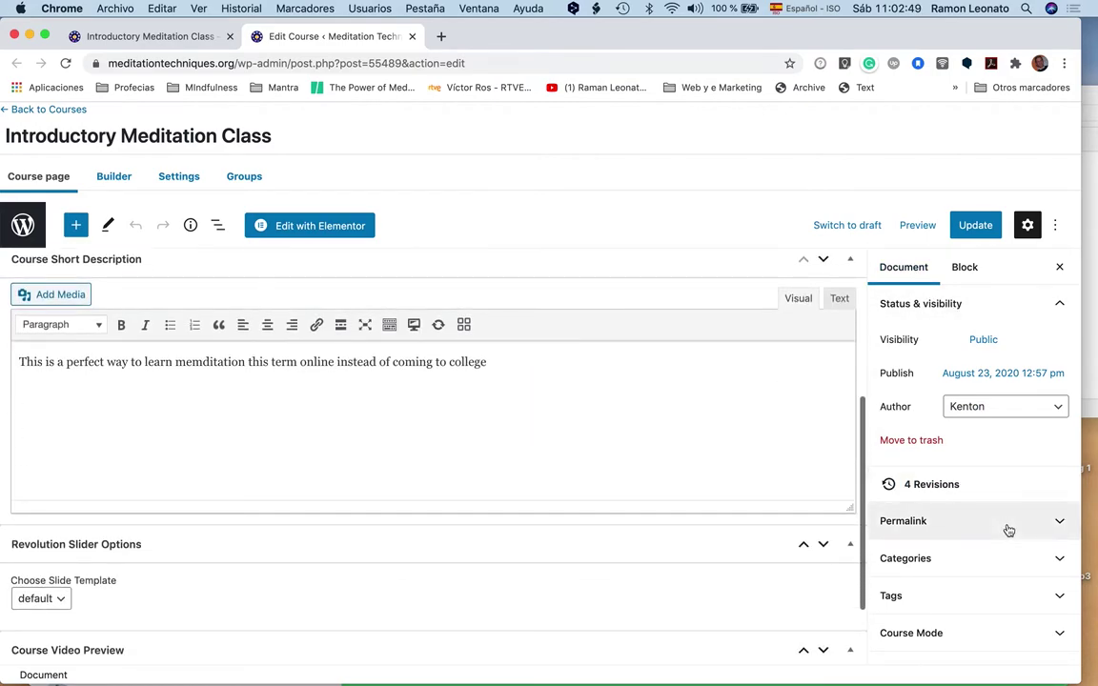
{"action": "scroll", "coordinate": [1006, 528], "scroll_direction": "down", "scroll_amount": 4}
{"action": "scroll", "coordinate": [1006, 528], "scroll_direction": "down", "scroll_amount": 6}
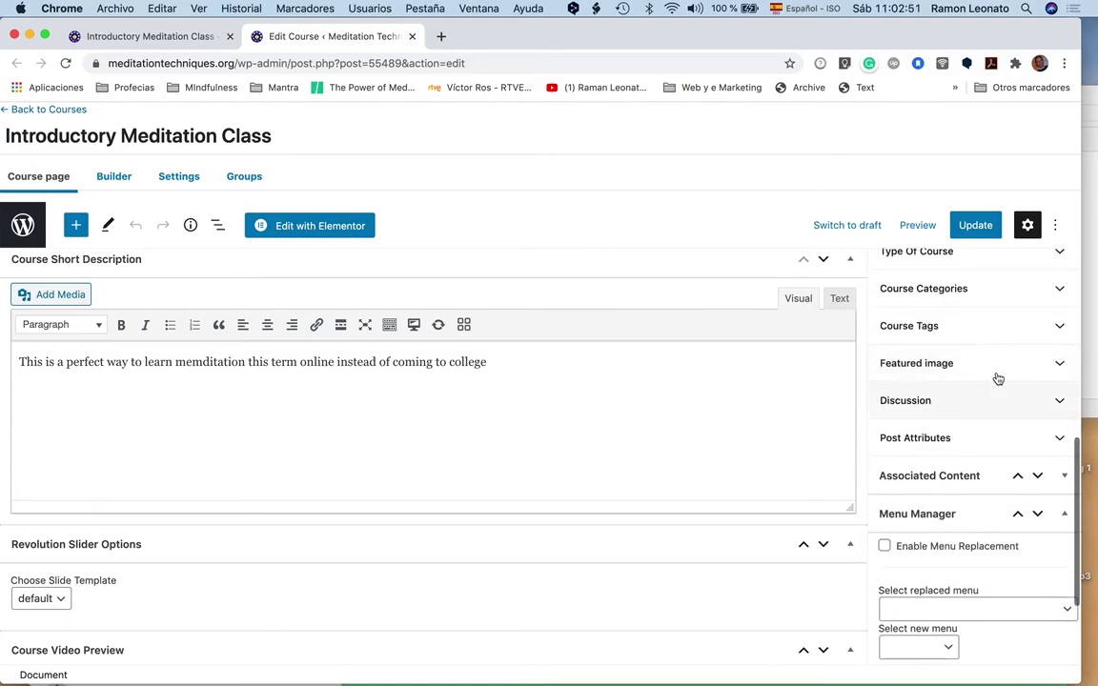
{"action": "left_click", "coordinate": [992, 367]}
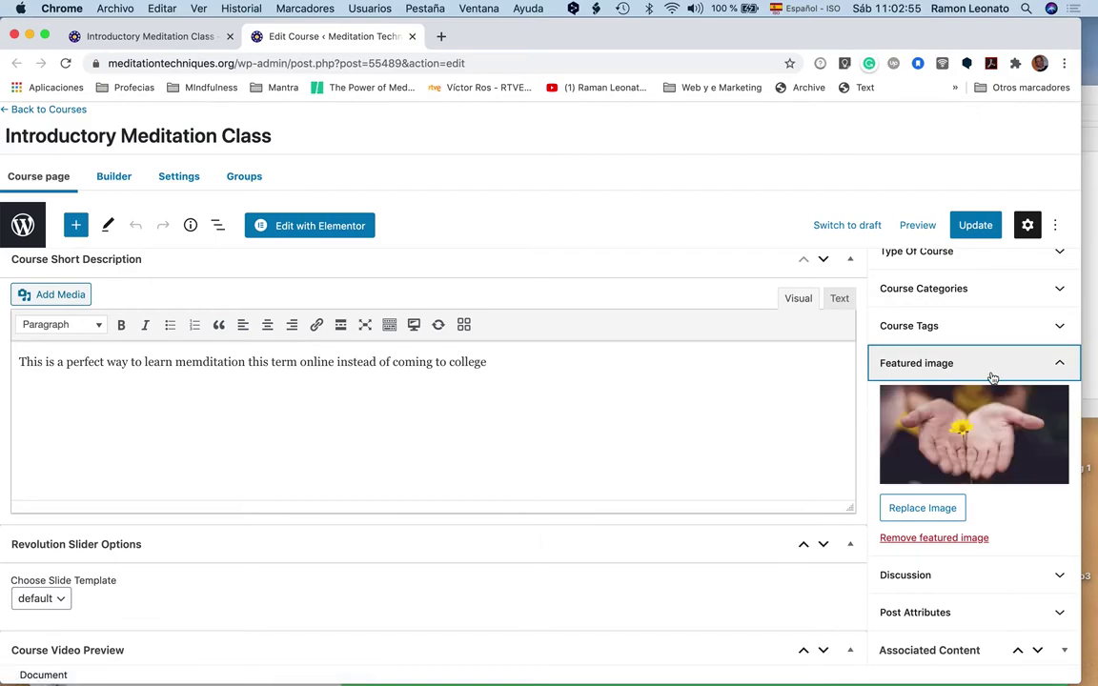
{"action": "left_click", "coordinate": [165, 36]}
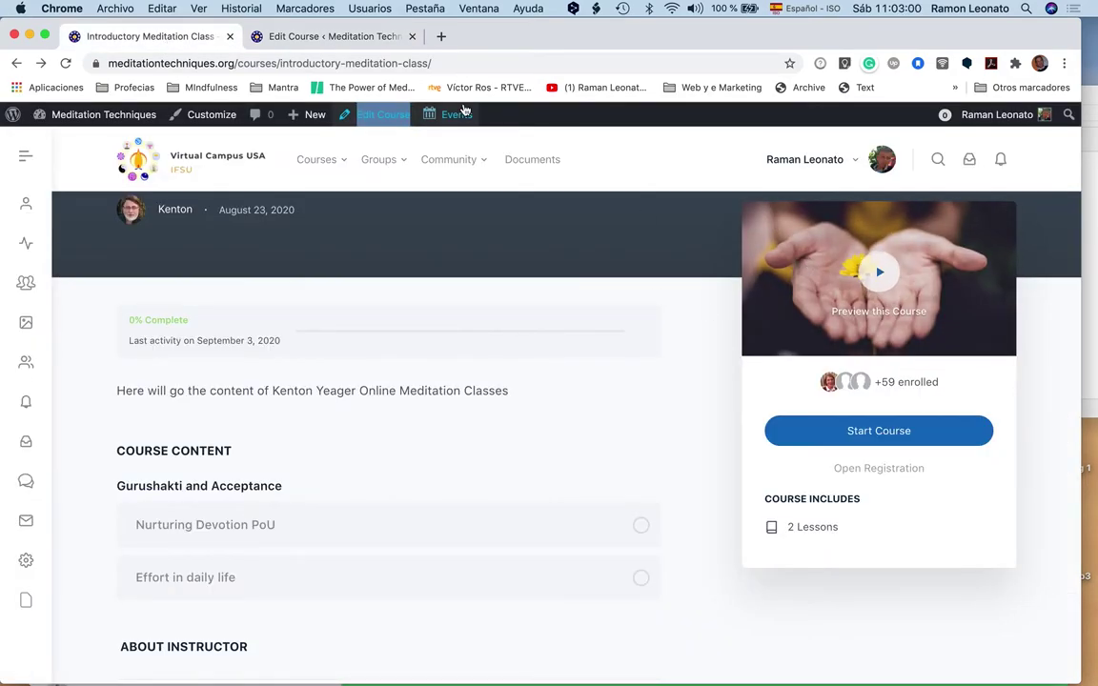
- Locate the Cover Photo setting among the course's document settings
{"action": "left_click", "coordinate": [380, 38]}
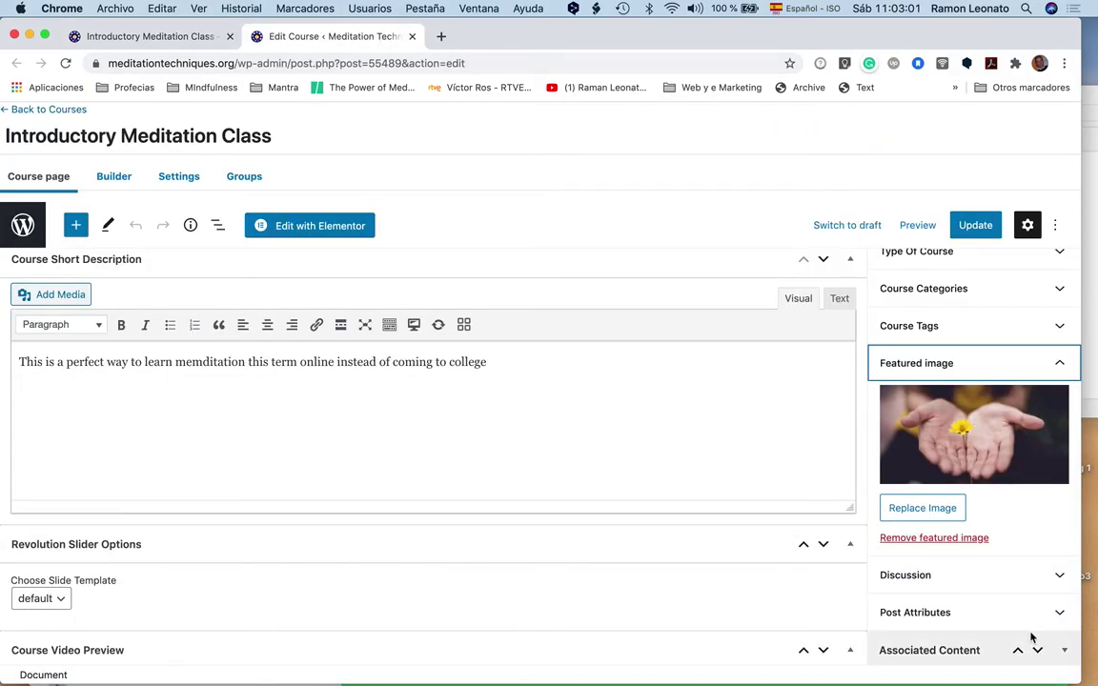
{"action": "scroll", "coordinate": [1030, 636], "scroll_direction": "down", "scroll_amount": 5}
{"action": "scroll", "coordinate": [1030, 636], "scroll_direction": "down", "scroll_amount": 1}
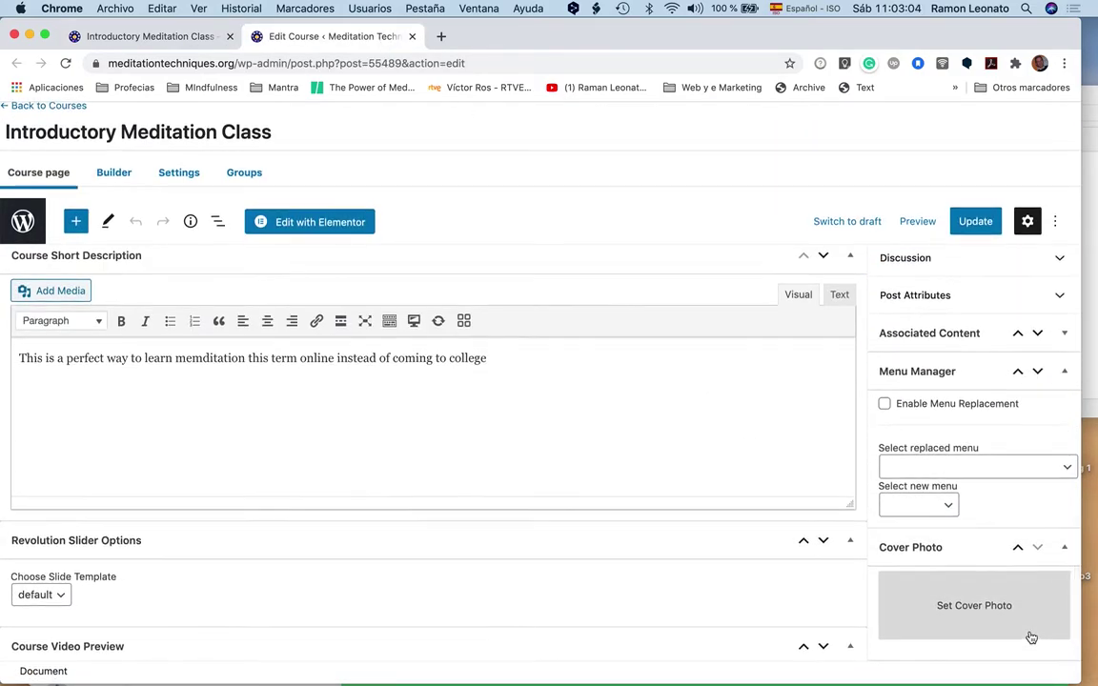
{"action": "scroll", "coordinate": [736, 496], "scroll_direction": "up", "scroll_amount": 5}
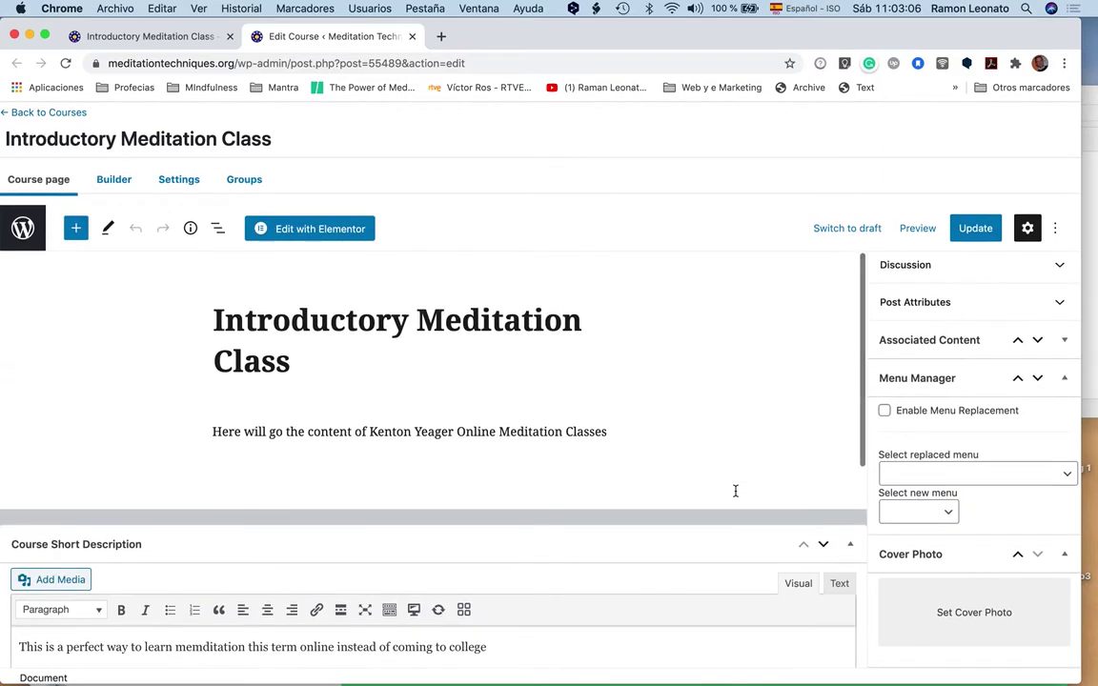
- Look over the header banner, lesson list, instructor and footer sections on the public course page
{"action": "left_click", "coordinate": [172, 38]}
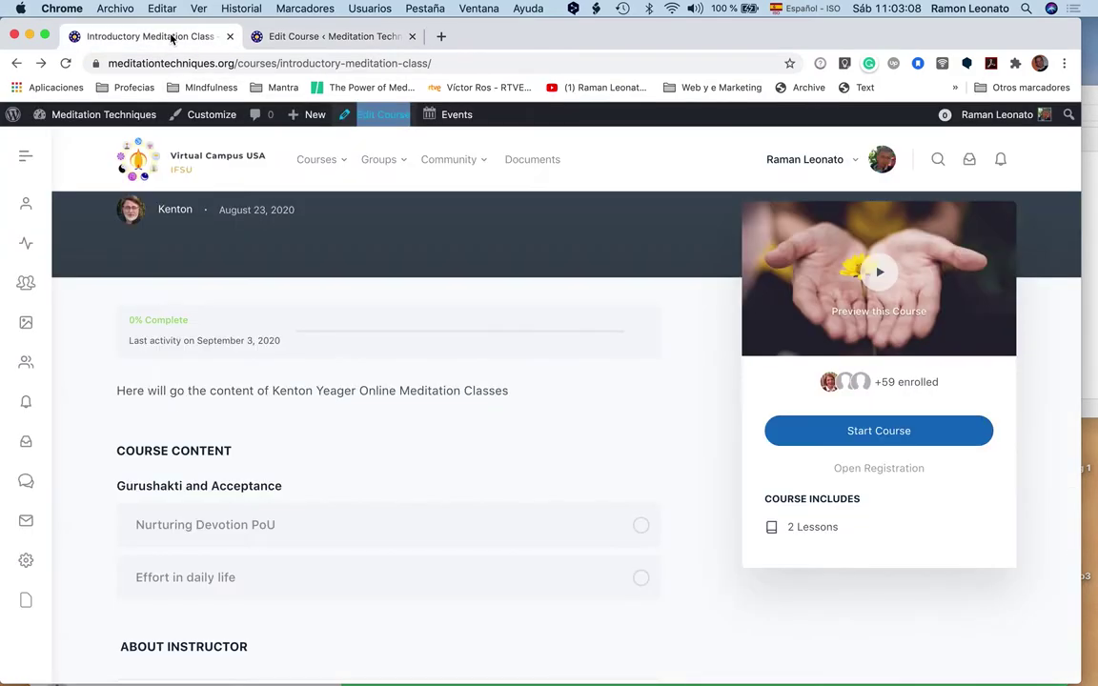
{"action": "scroll", "coordinate": [284, 265], "scroll_direction": "up", "scroll_amount": 4}
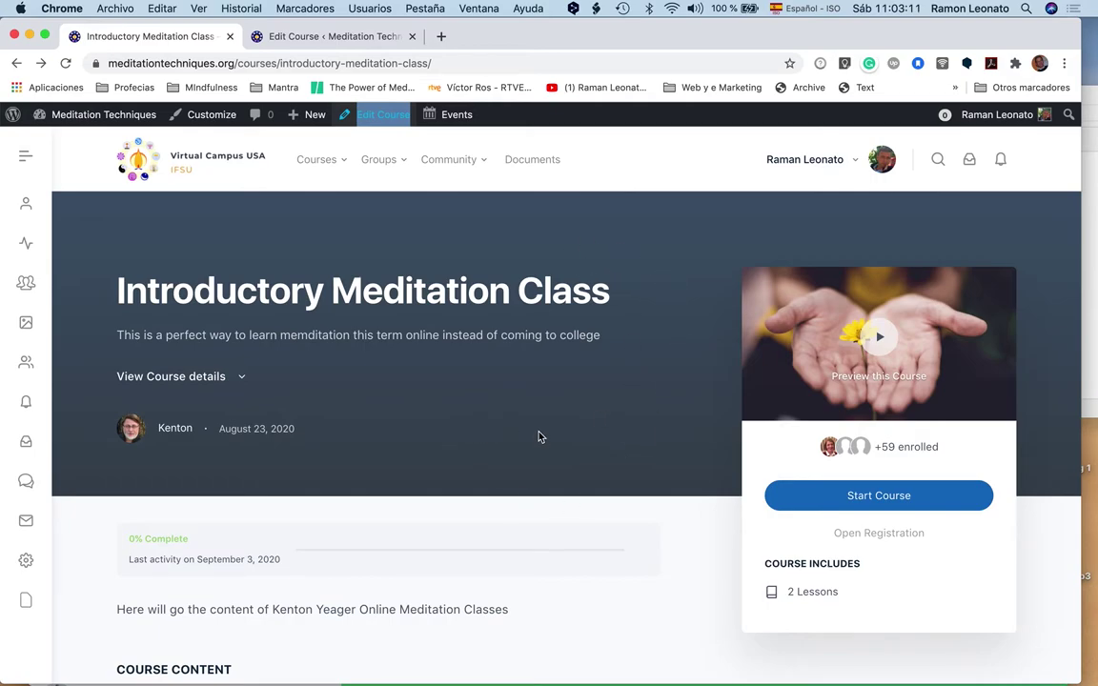
{"action": "scroll", "coordinate": [538, 437], "scroll_direction": "down", "scroll_amount": 10}
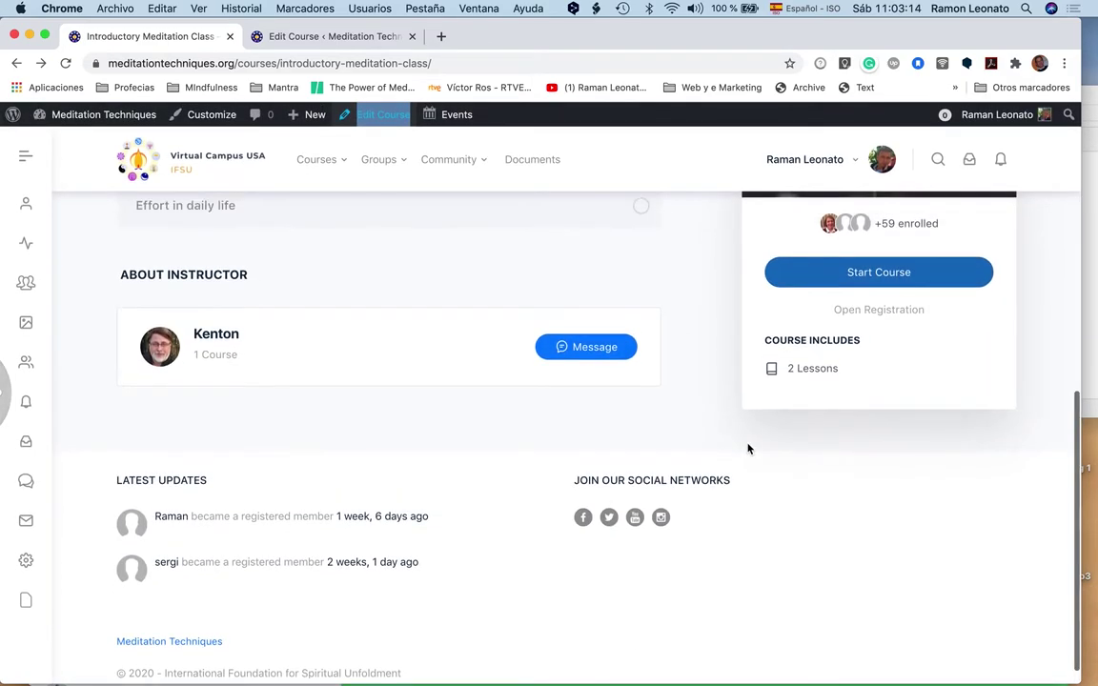
{"action": "scroll", "coordinate": [748, 449], "scroll_direction": "up", "scroll_amount": 5}
{"action": "scroll", "coordinate": [748, 449], "scroll_direction": "down", "scroll_amount": 4}
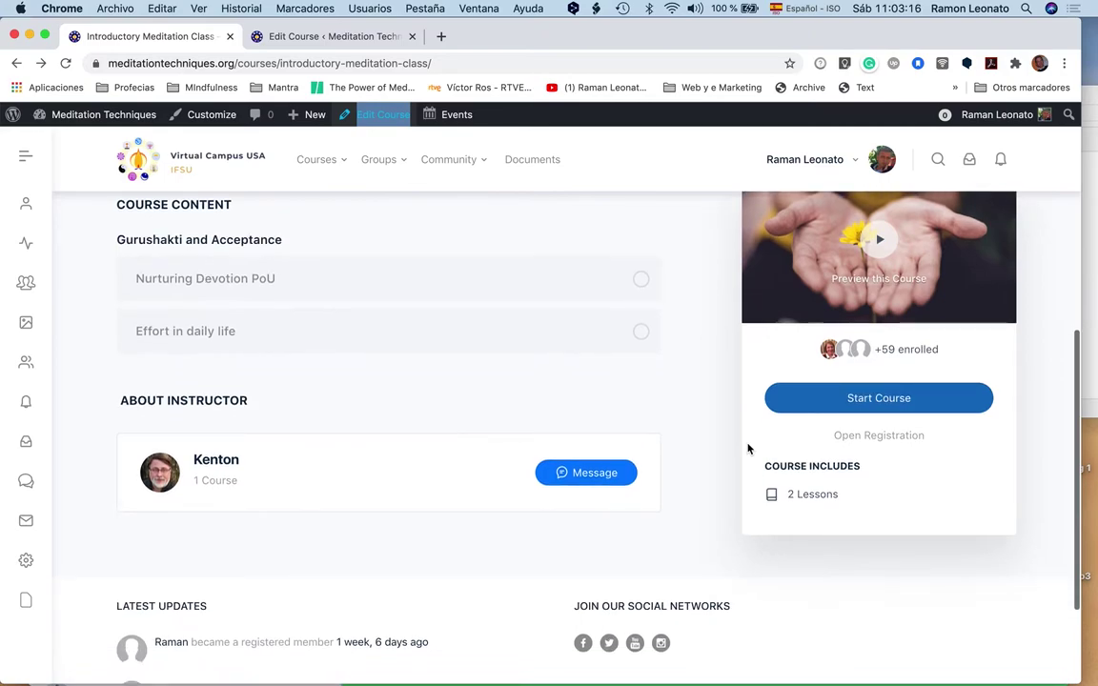
- Set the course's cover photo to Cover-Certief-Teacher-training-3.jpg from the media library and update the course
{"action": "left_click", "coordinate": [334, 36]}
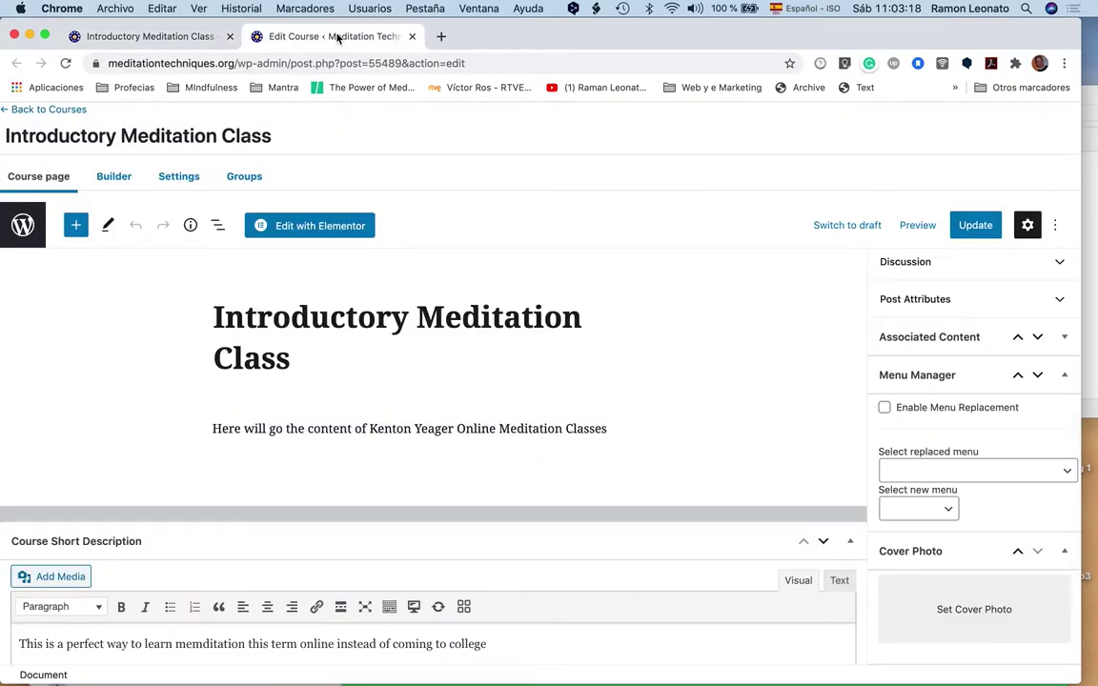
{"action": "left_click", "coordinate": [972, 620]}
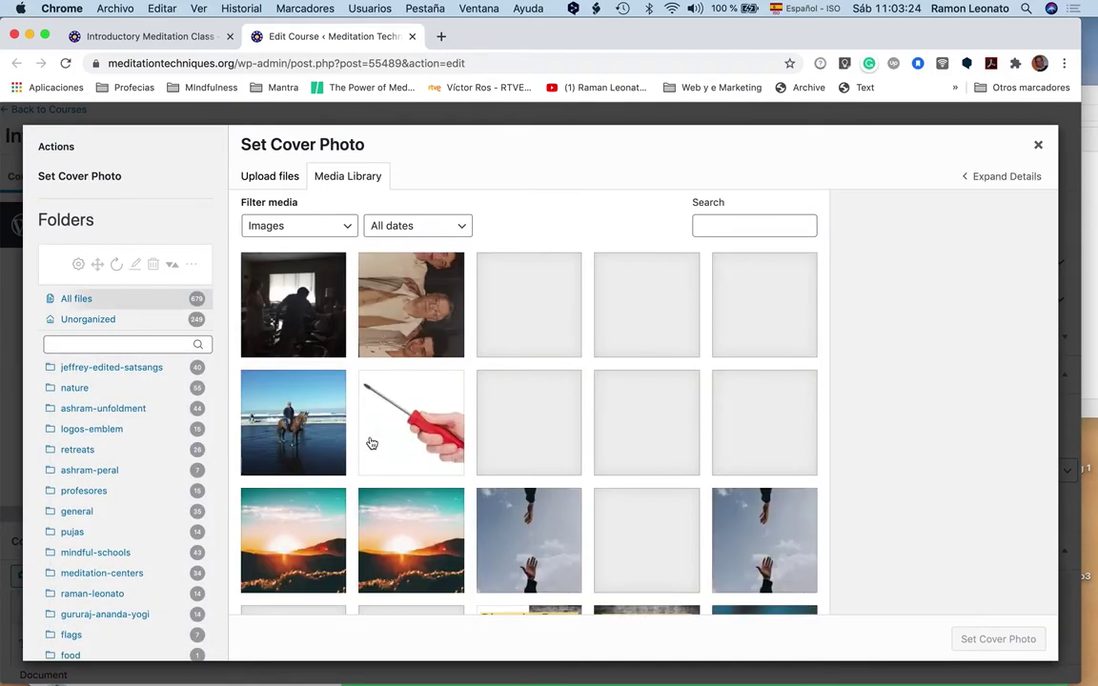
{"action": "scroll", "coordinate": [466, 545], "scroll_direction": "down", "scroll_amount": 5}
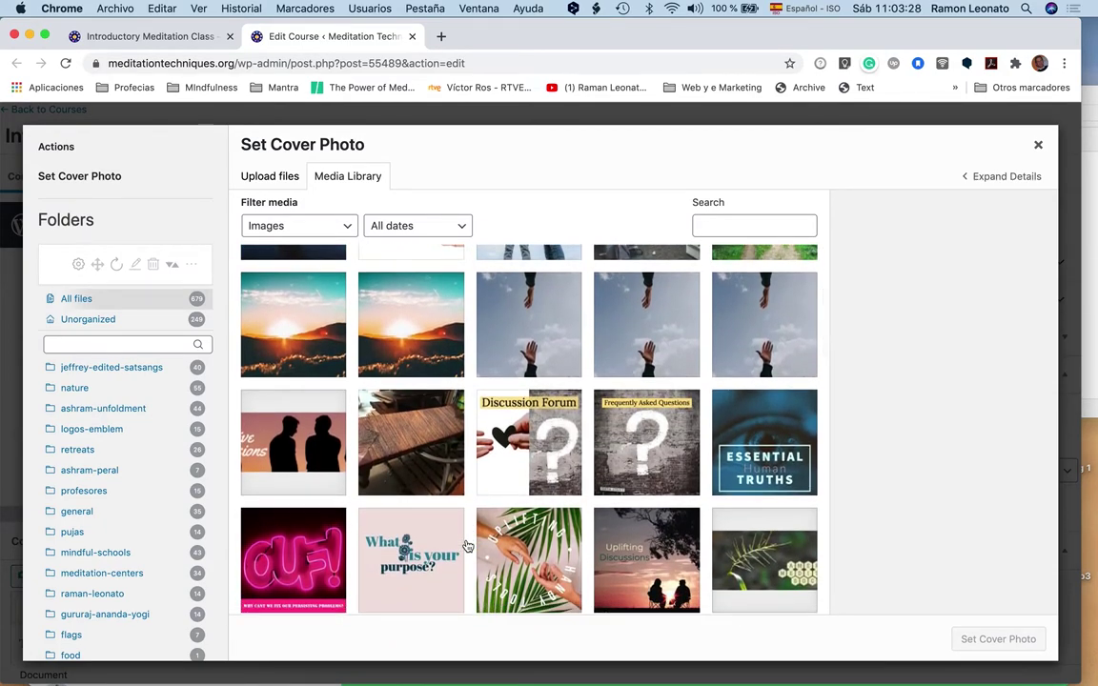
{"action": "scroll", "coordinate": [466, 545], "scroll_direction": "down", "scroll_amount": 4}
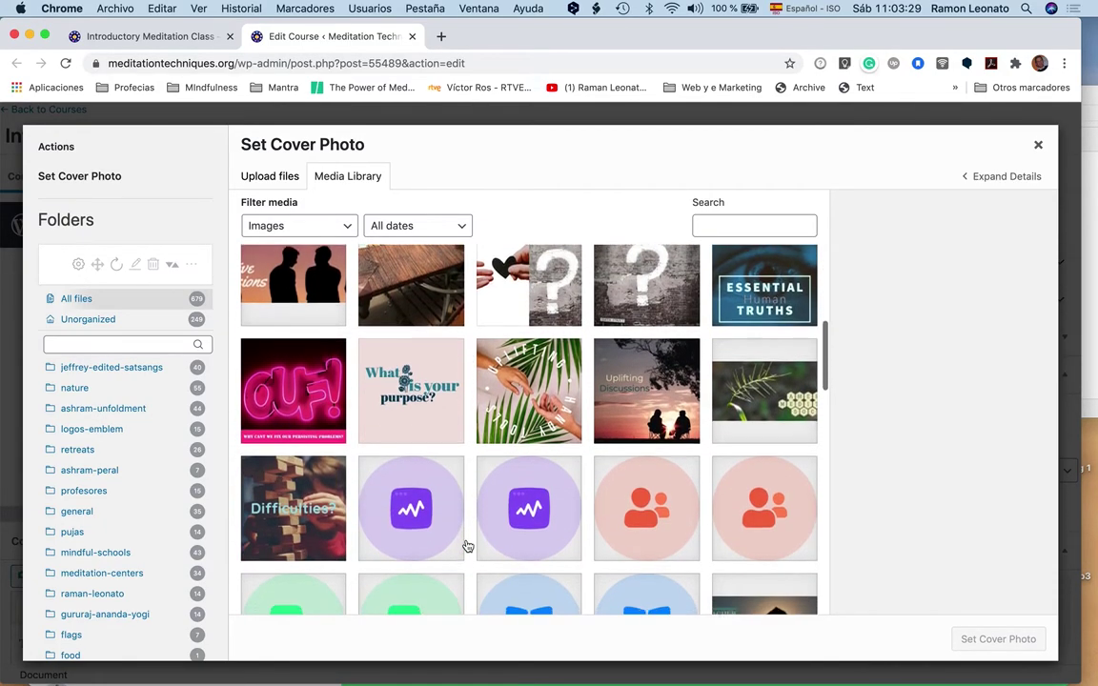
{"action": "scroll", "coordinate": [467, 545], "scroll_direction": "down", "scroll_amount": 2}
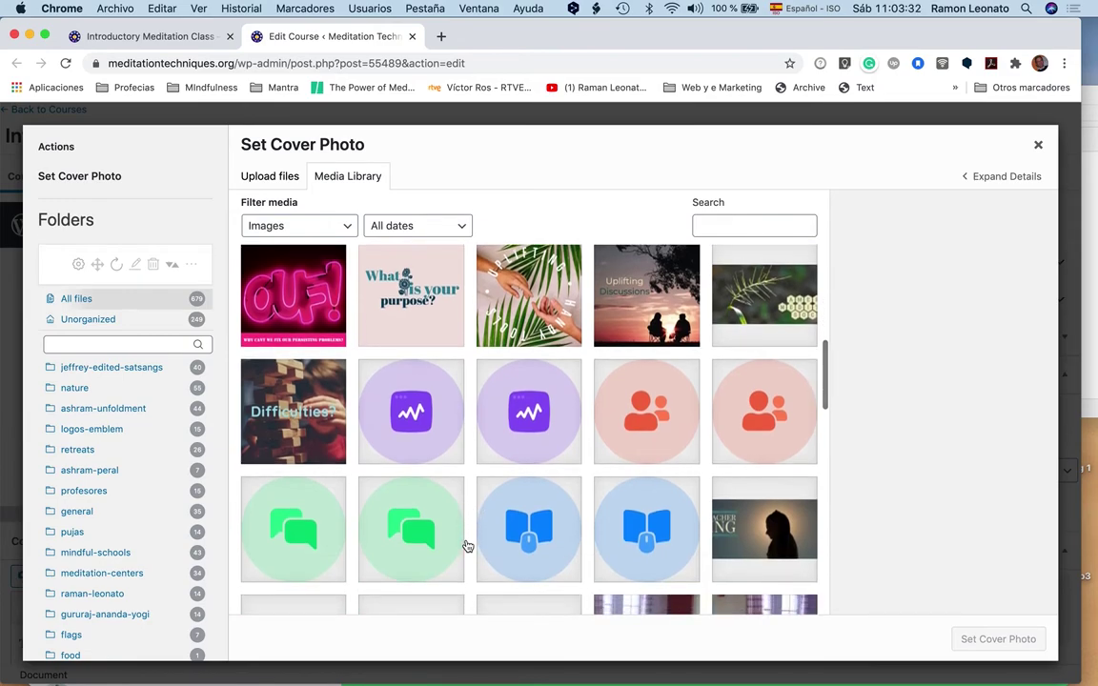
{"action": "left_click", "coordinate": [763, 299]}
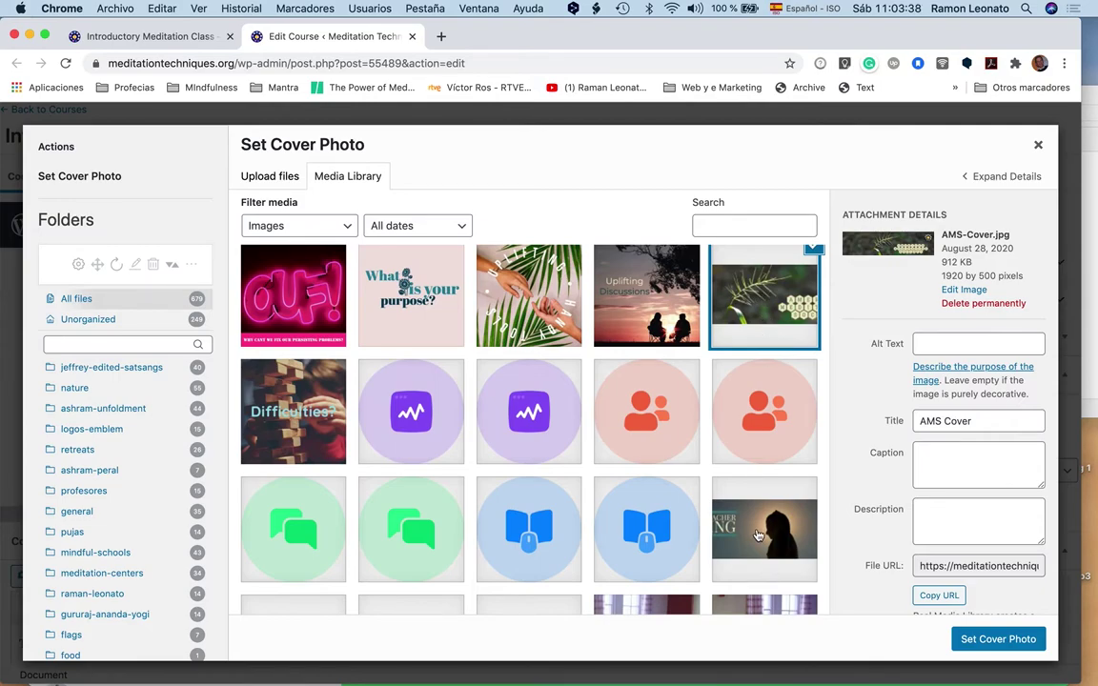
{"action": "left_click", "coordinate": [758, 536]}
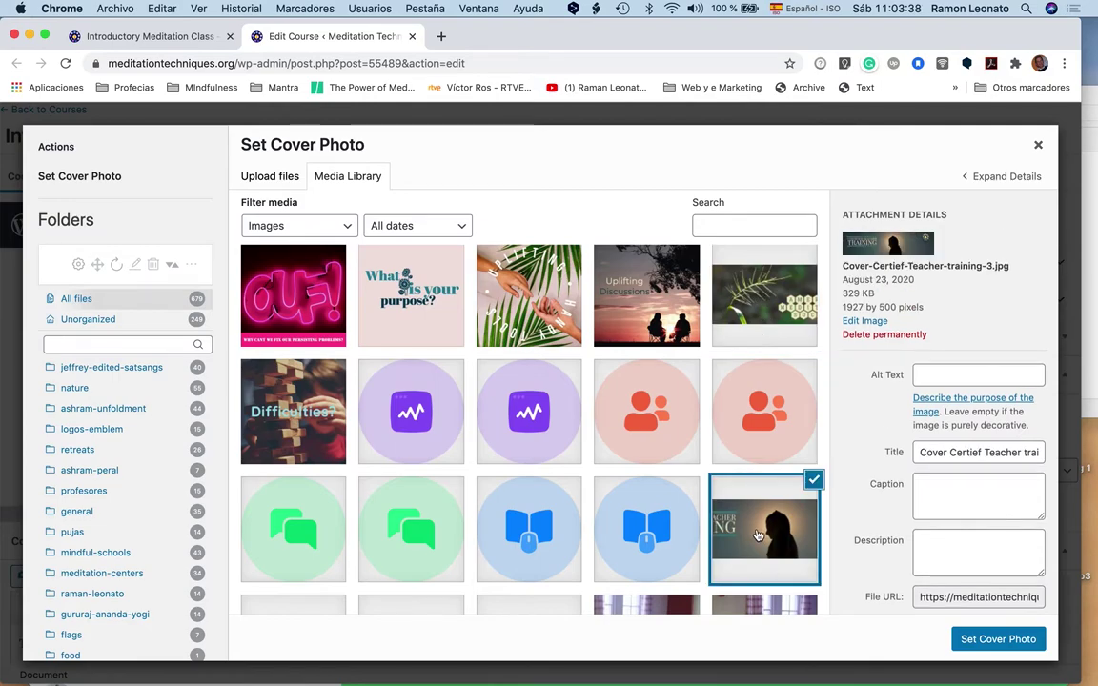
{"action": "left_click", "coordinate": [998, 639]}
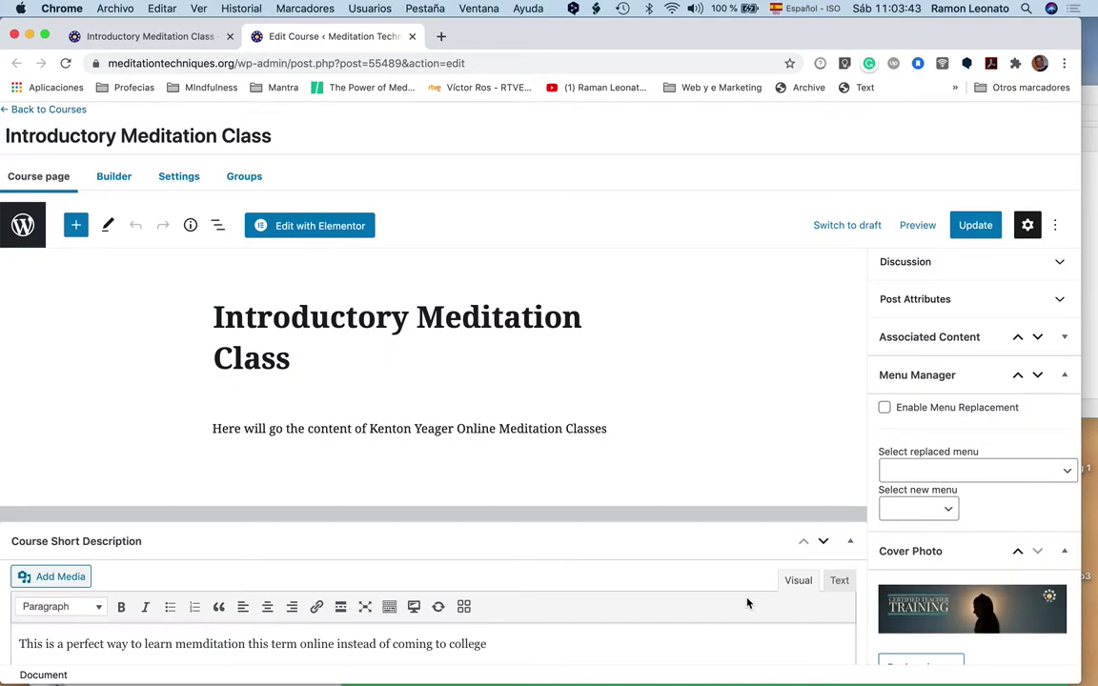
{"action": "scroll", "coordinate": [797, 625], "scroll_direction": "down", "scroll_amount": 2}
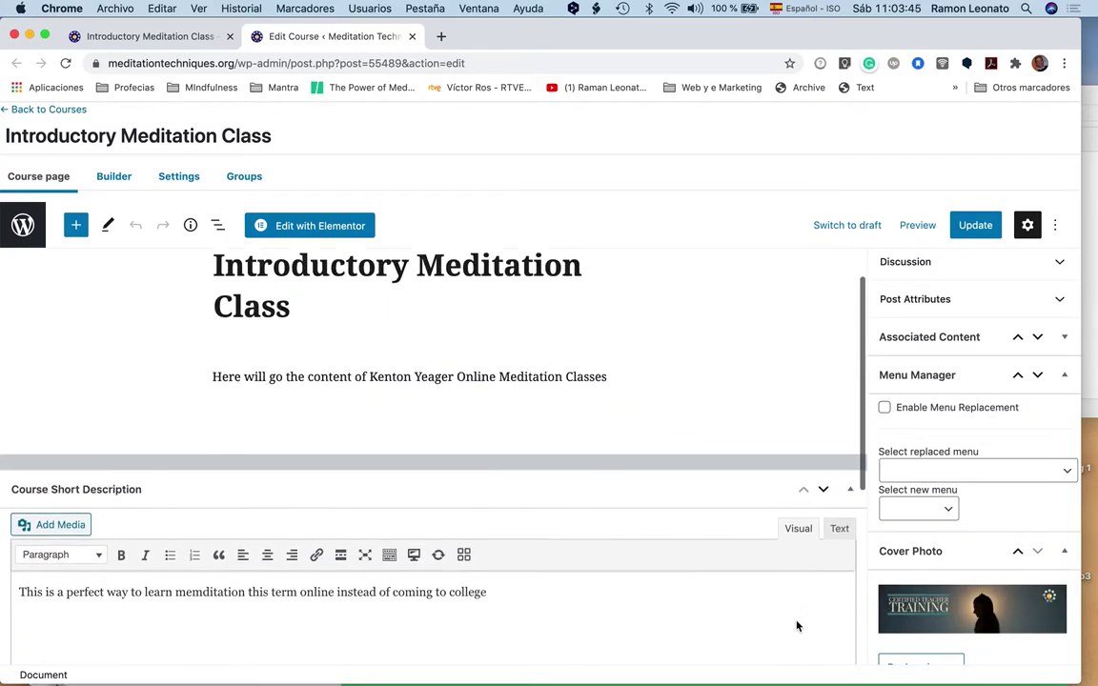
{"action": "left_click", "coordinate": [973, 225]}
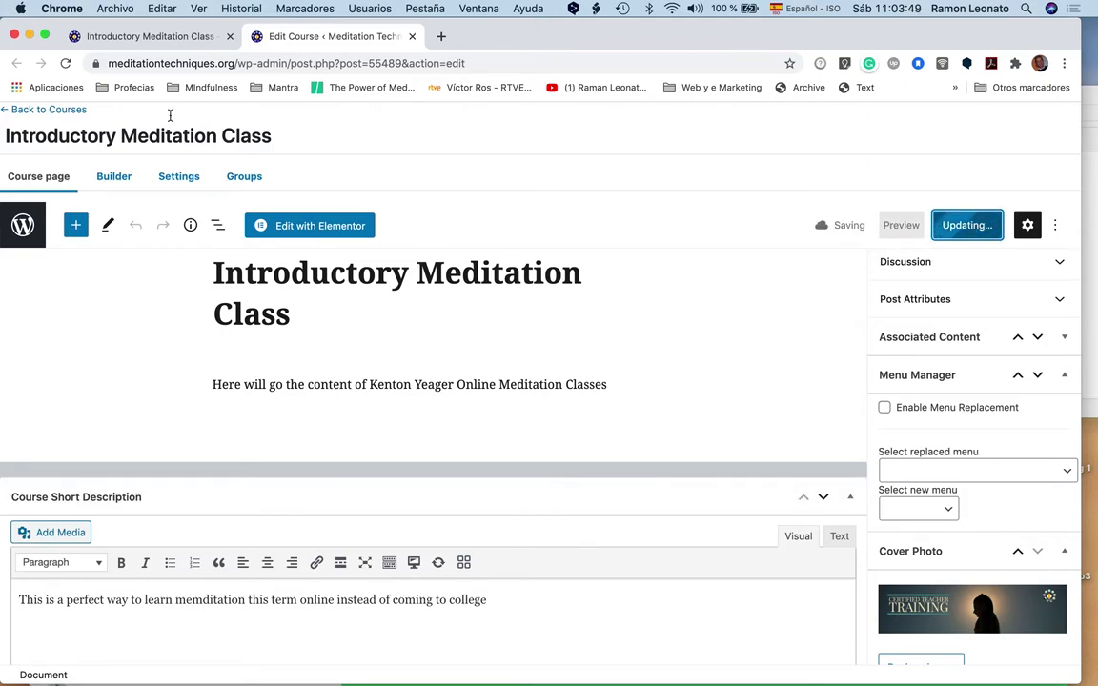
- Reload the public course page and check the cover photo in its header banner
{"action": "left_click", "coordinate": [152, 38]}
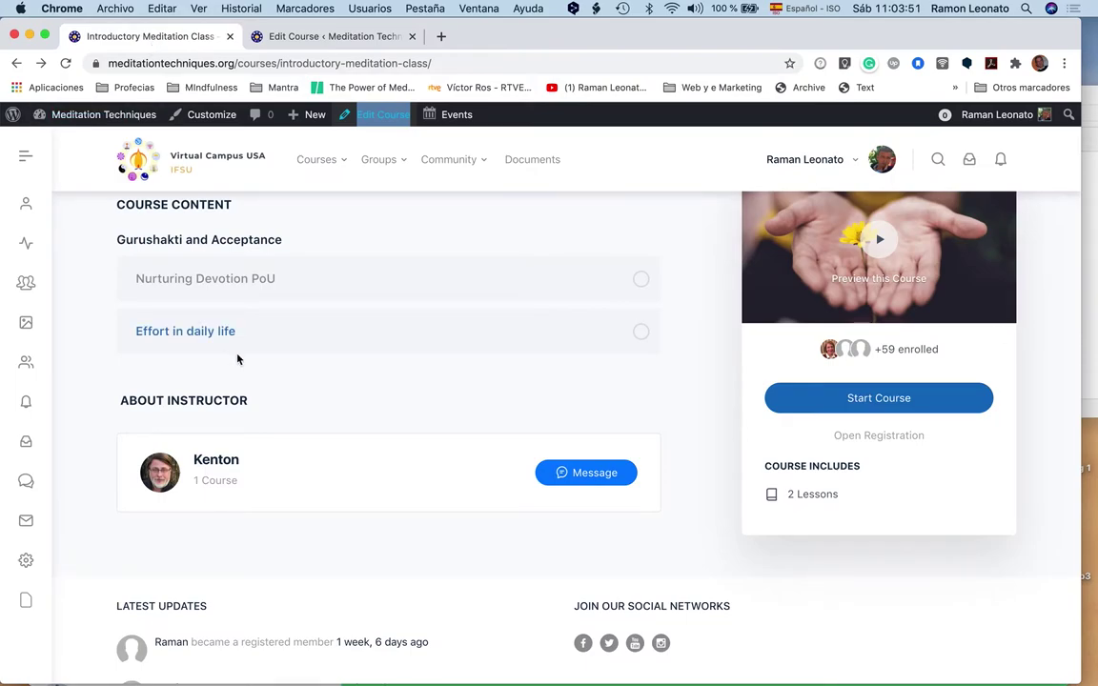
{"action": "key", "text": "super+r"}
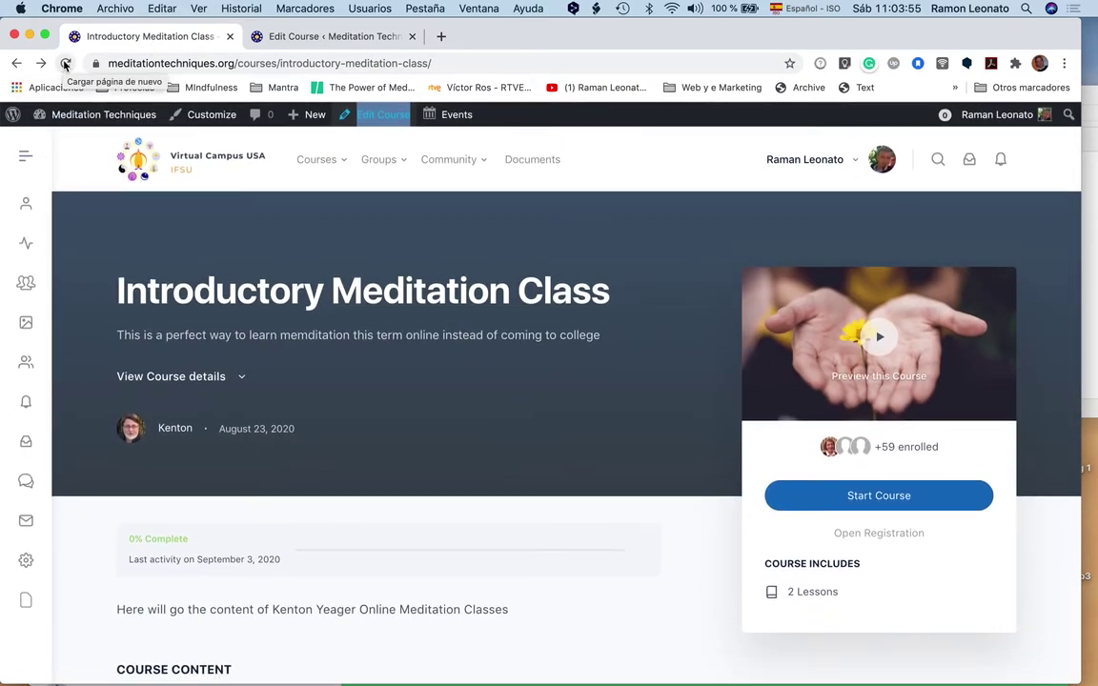
{"action": "left_click", "coordinate": [65, 62]}
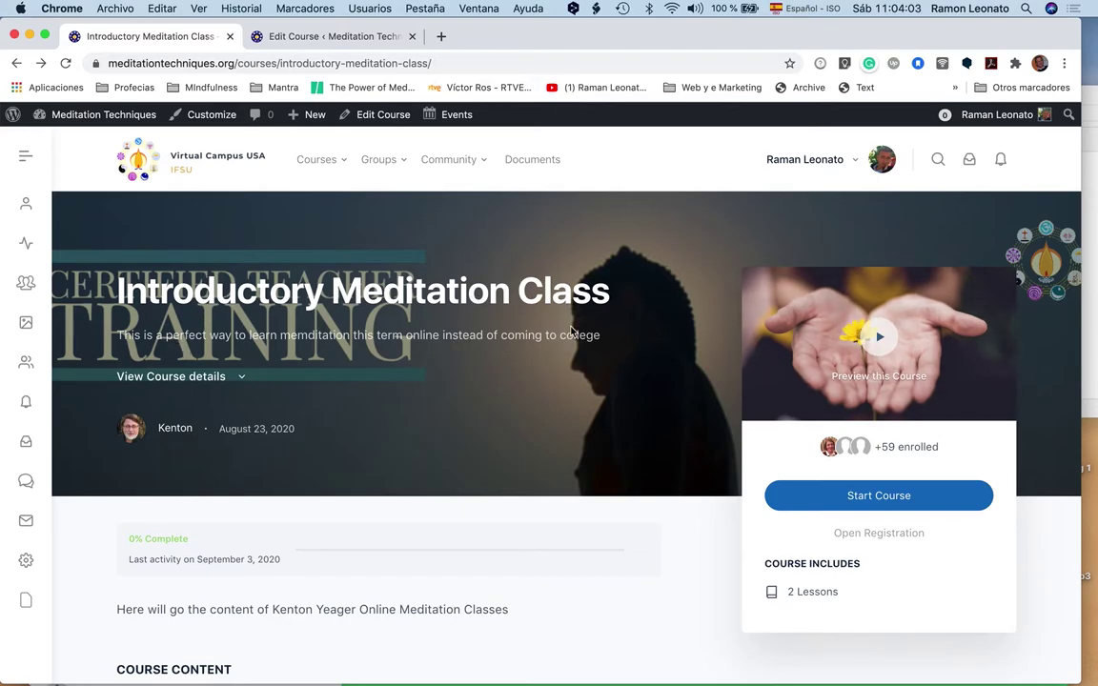
- Remove the cover photo from the course in the editor and update the course
{"action": "left_click", "coordinate": [378, 36]}
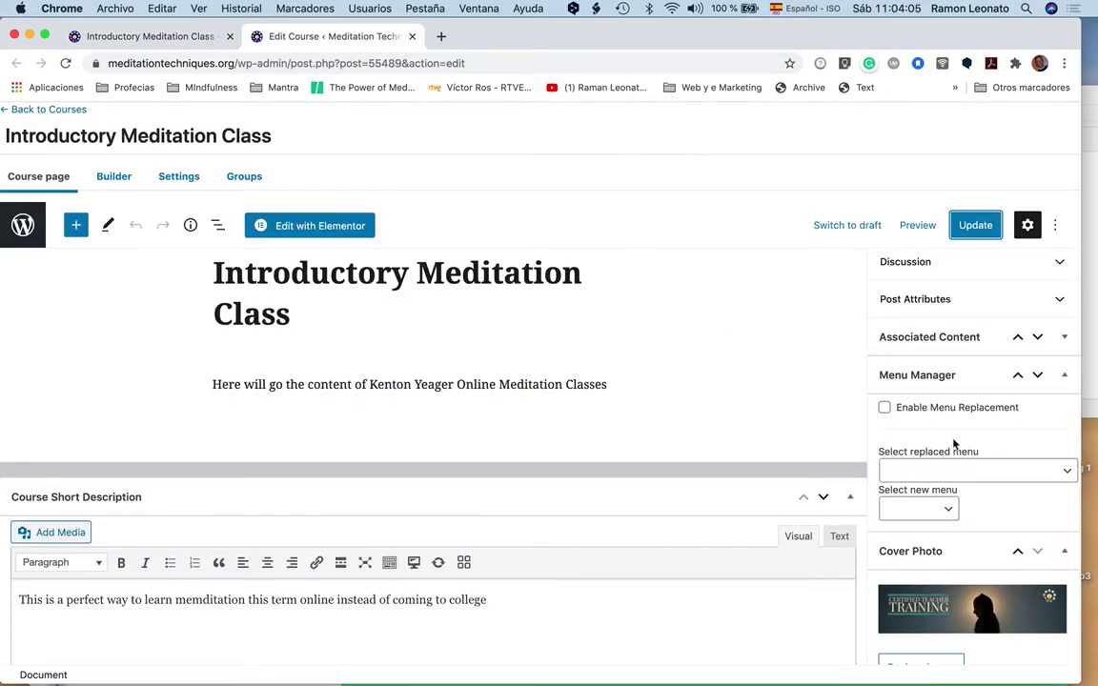
{"action": "scroll", "coordinate": [953, 444], "scroll_direction": "down", "scroll_amount": 1}
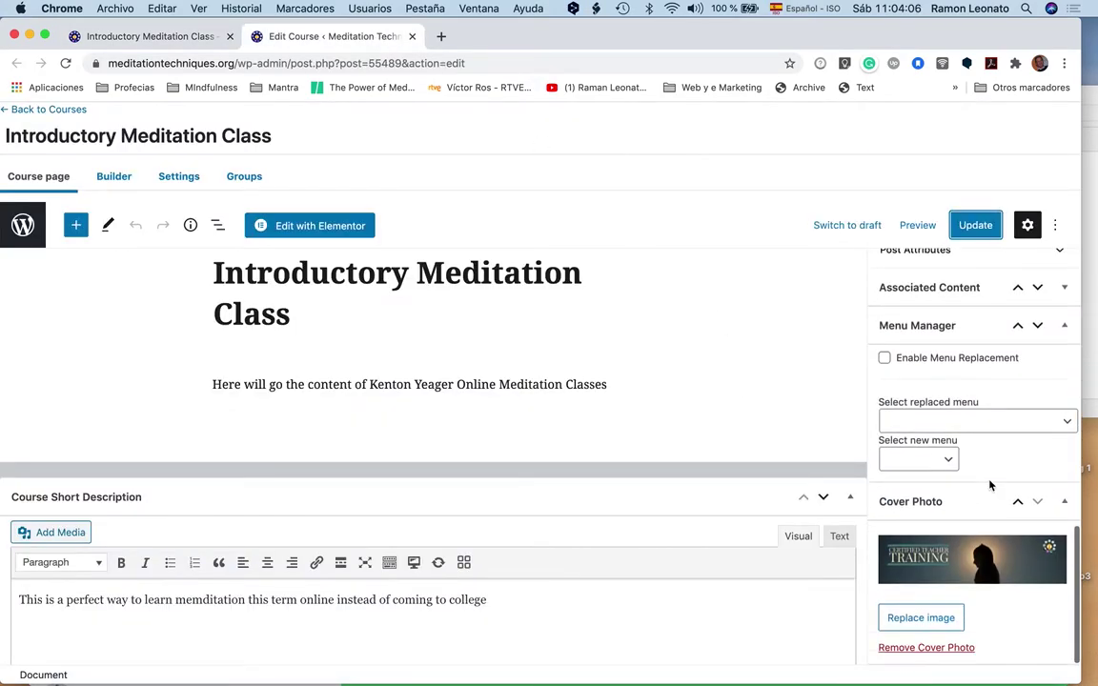
{"action": "left_click", "coordinate": [926, 648]}
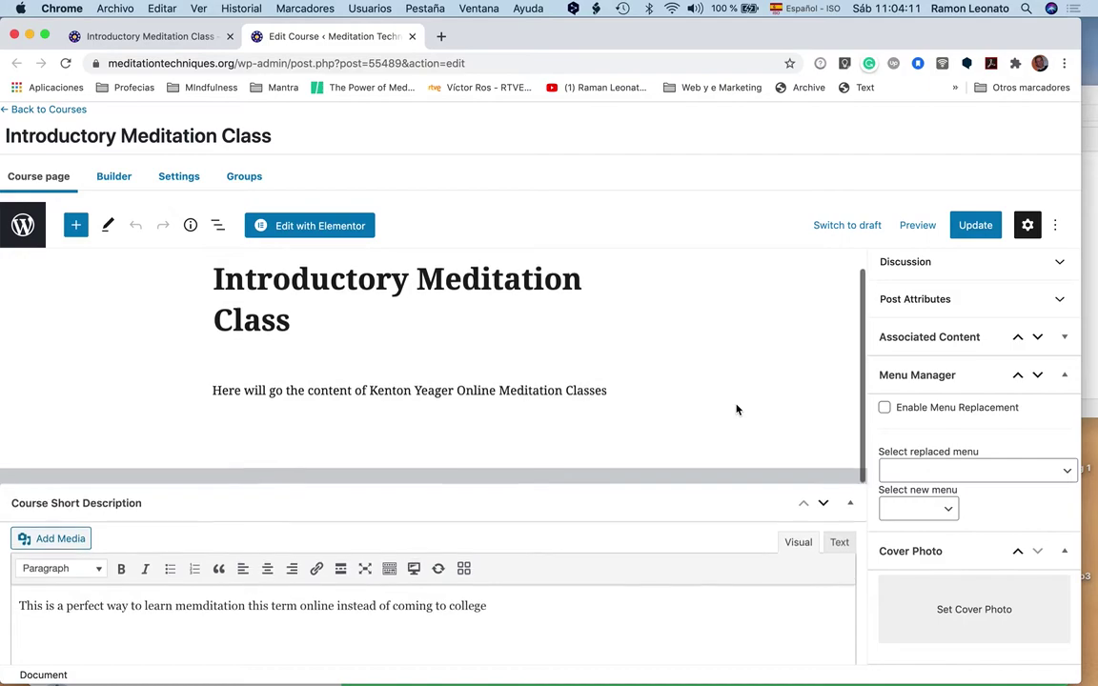
{"action": "left_click", "coordinate": [982, 225]}
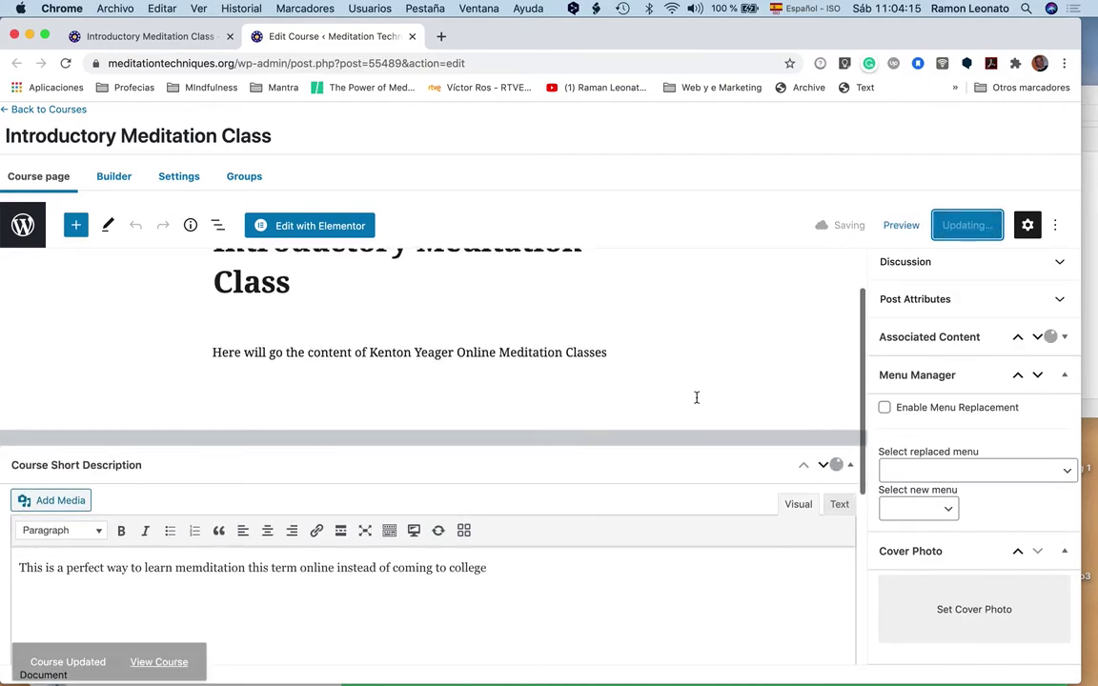
- Review the course editor's short description, Revolution Slider options and video preview sections
{"action": "scroll", "coordinate": [697, 403], "scroll_direction": "down", "scroll_amount": 6}
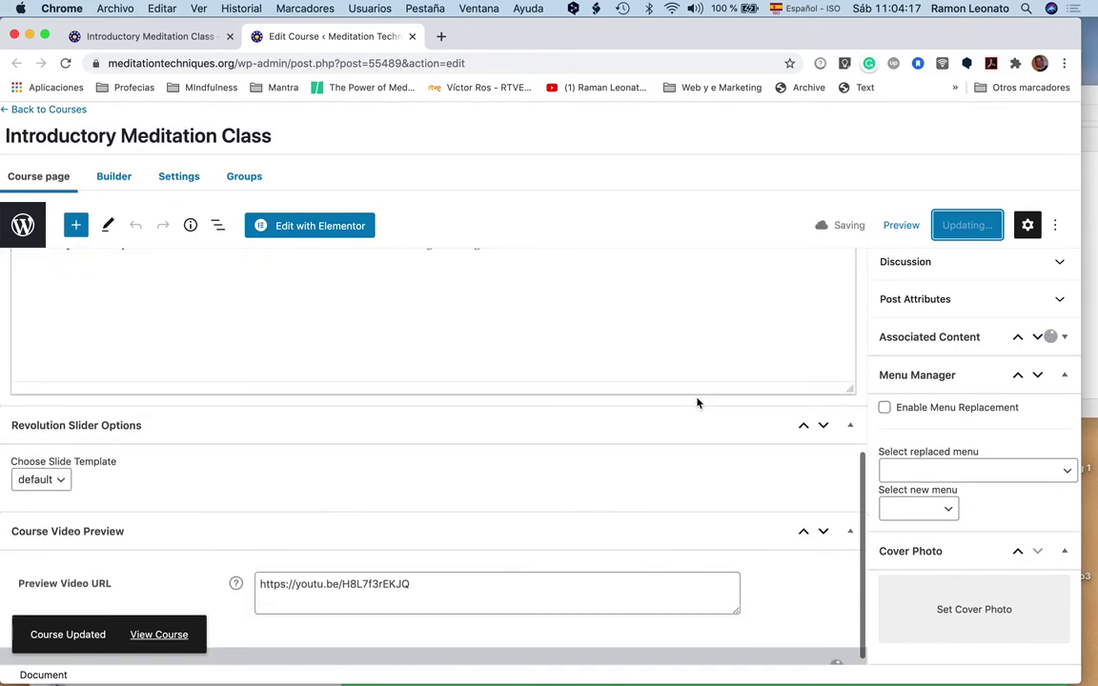
{"action": "scroll", "coordinate": [697, 400], "scroll_direction": "down", "scroll_amount": 5}
{"action": "scroll", "coordinate": [698, 399], "scroll_direction": "up", "scroll_amount": 5}
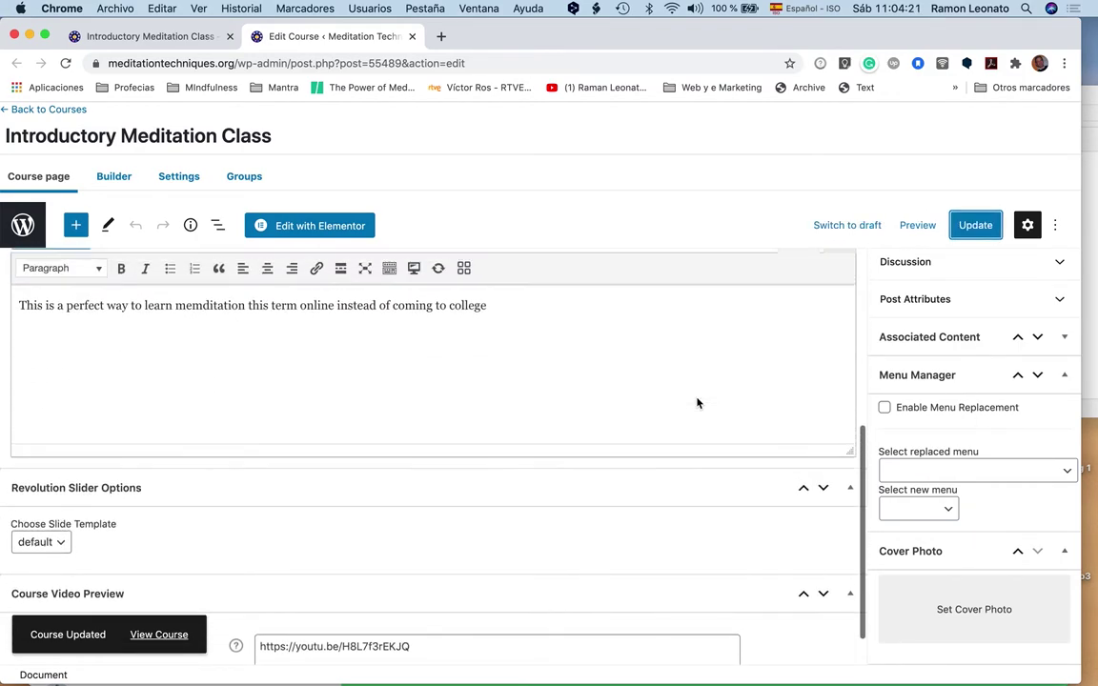
{"action": "scroll", "coordinate": [935, 336], "scroll_direction": "up", "scroll_amount": 5}
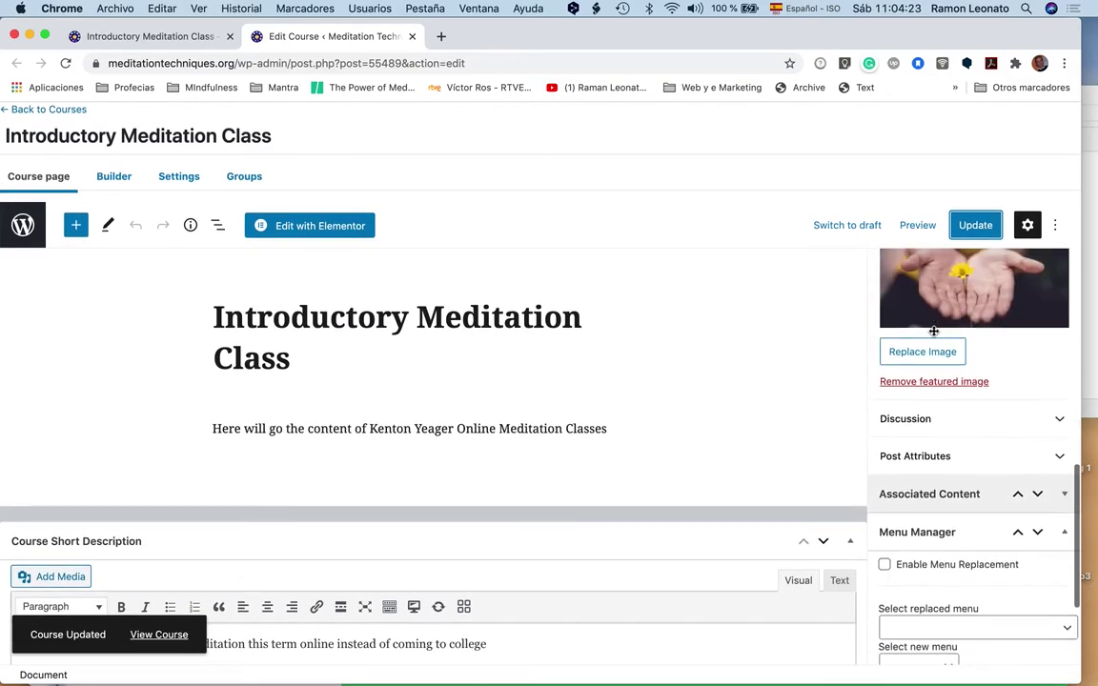
- Look over the course's document settings, from status and visibility through categories, tags and featured image to the cover photo
{"action": "scroll", "coordinate": [935, 336], "scroll_direction": "up", "scroll_amount": 6}
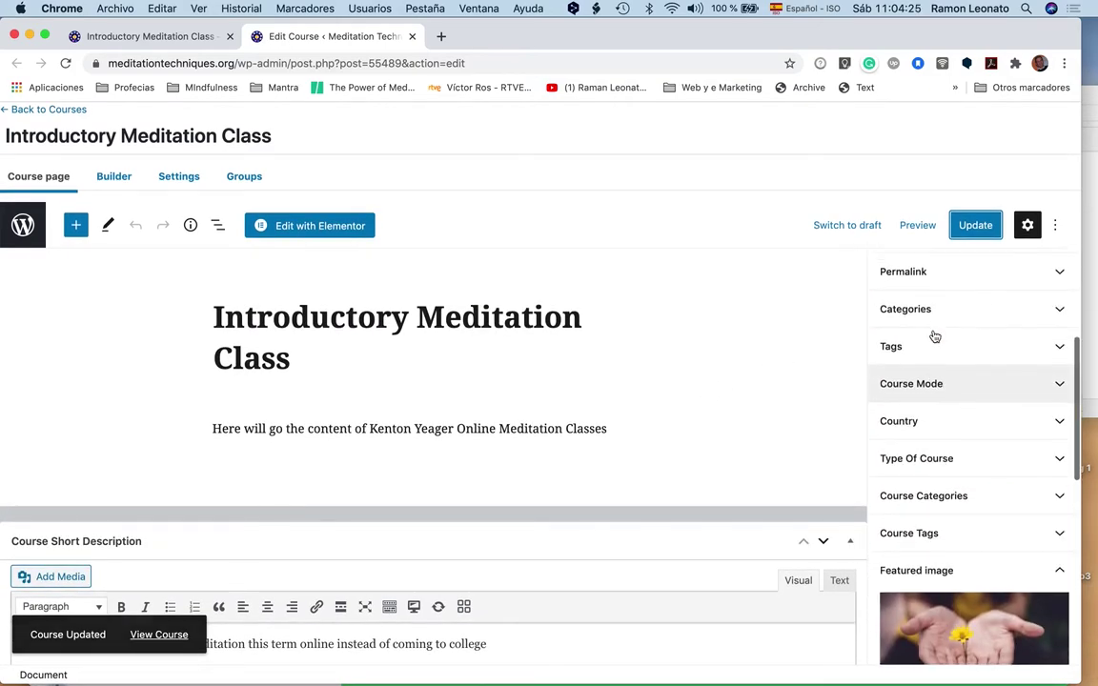
{"action": "scroll", "coordinate": [934, 335], "scroll_direction": "down", "scroll_amount": 2}
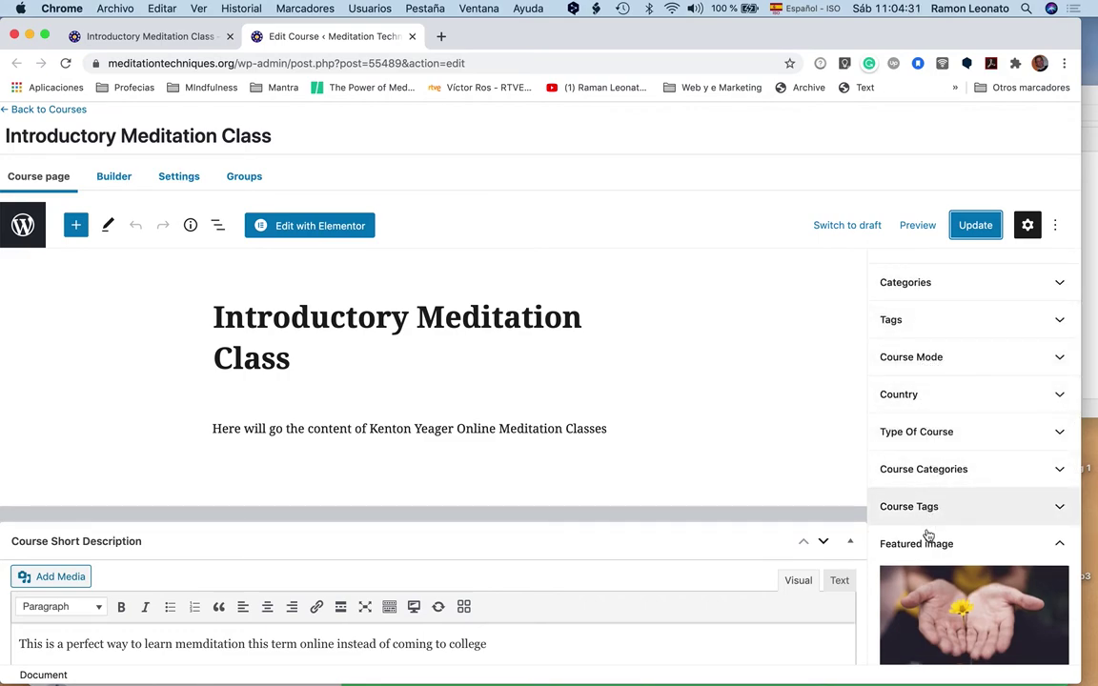
{"action": "scroll", "coordinate": [920, 388], "scroll_direction": "up", "scroll_amount": 2}
{"action": "scroll", "coordinate": [921, 390], "scroll_direction": "up", "scroll_amount": 1}
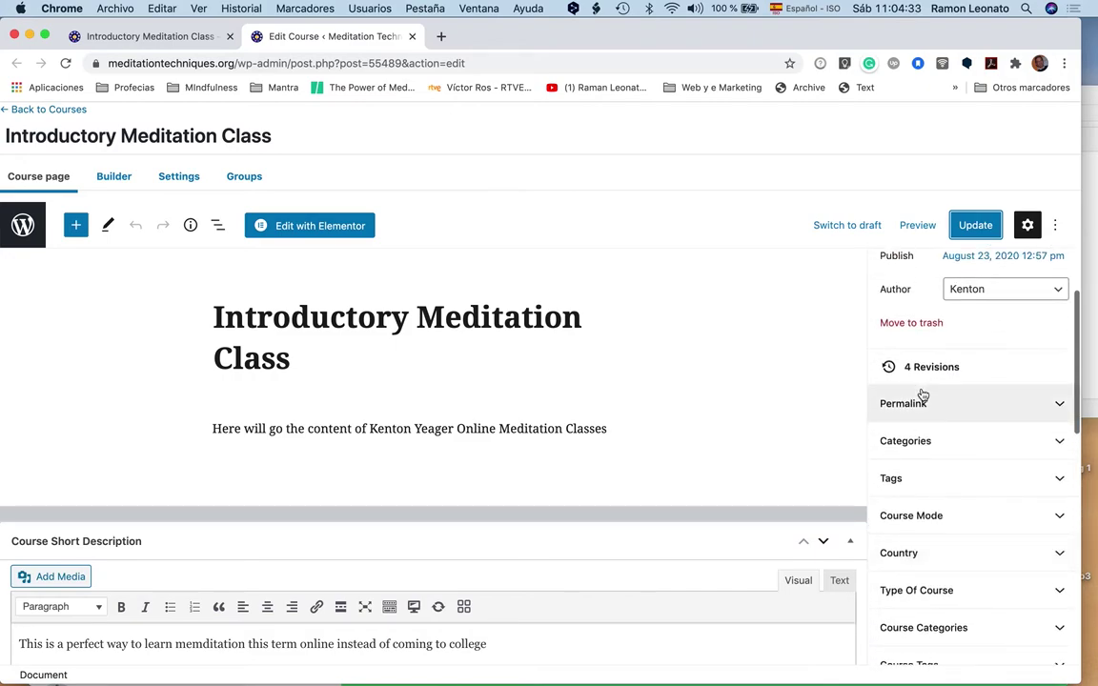
{"action": "scroll", "coordinate": [932, 486], "scroll_direction": "up", "scroll_amount": 1}
{"action": "scroll", "coordinate": [931, 486], "scroll_direction": "up", "scroll_amount": 1}
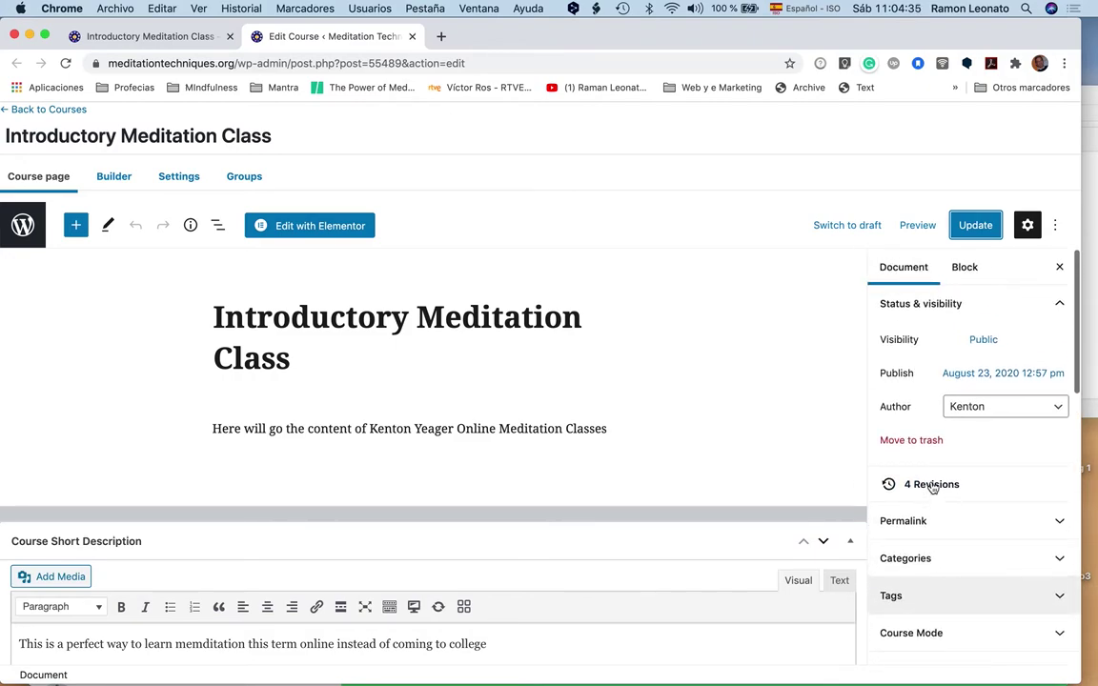
{"action": "scroll", "coordinate": [929, 549], "scroll_direction": "down", "scroll_amount": 2}
{"action": "scroll", "coordinate": [929, 549], "scroll_direction": "down", "scroll_amount": 4}
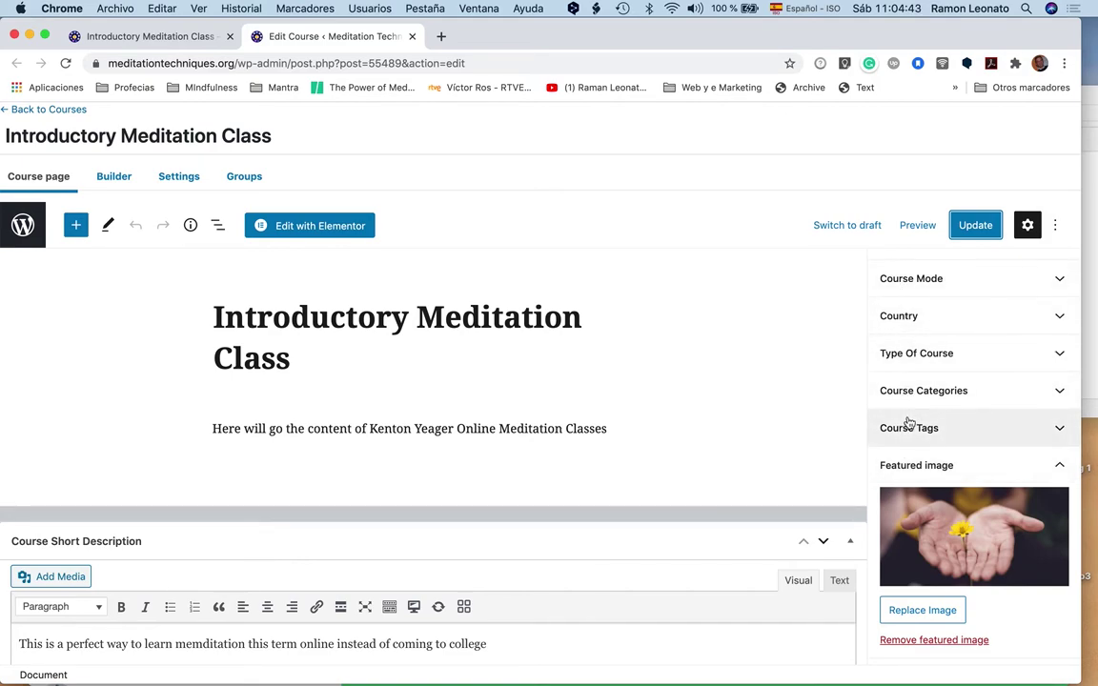
{"action": "scroll", "coordinate": [913, 358], "scroll_direction": "up", "scroll_amount": 2}
{"action": "scroll", "coordinate": [913, 359], "scroll_direction": "down", "scroll_amount": 10}
{"action": "scroll", "coordinate": [914, 359], "scroll_direction": "up", "scroll_amount": 4}
{"action": "scroll", "coordinate": [914, 359], "scroll_direction": "down", "scroll_amount": 5}
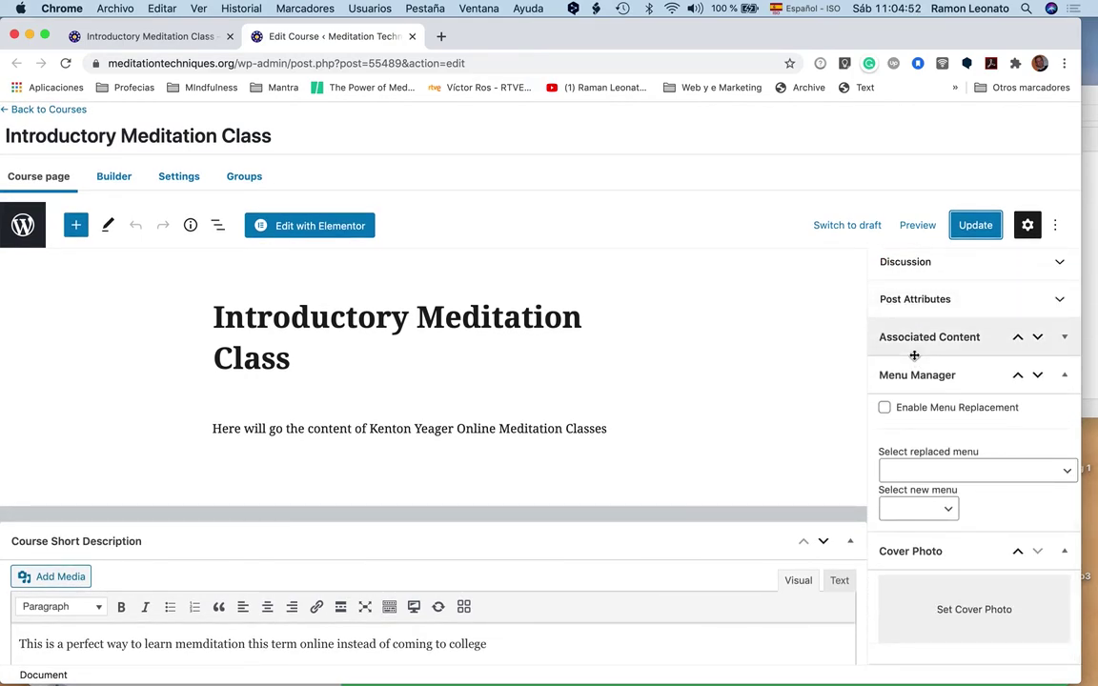
{"action": "scroll", "coordinate": [913, 357], "scroll_direction": "up", "scroll_amount": 15}
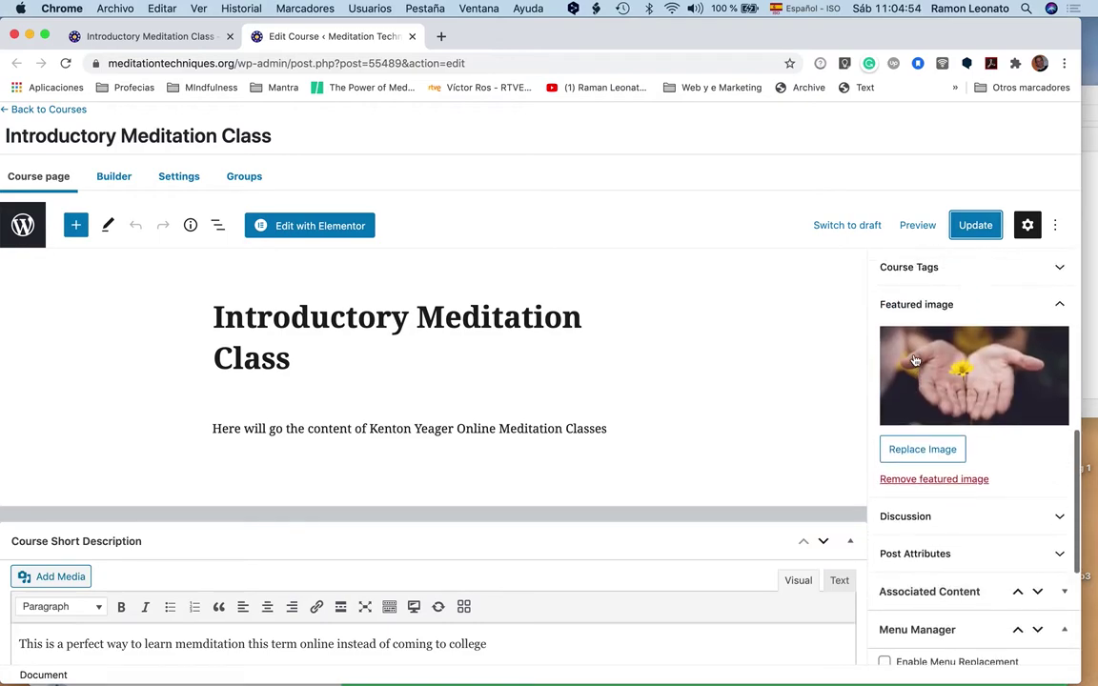
{"action": "scroll", "coordinate": [915, 360], "scroll_direction": "up", "scroll_amount": 4}
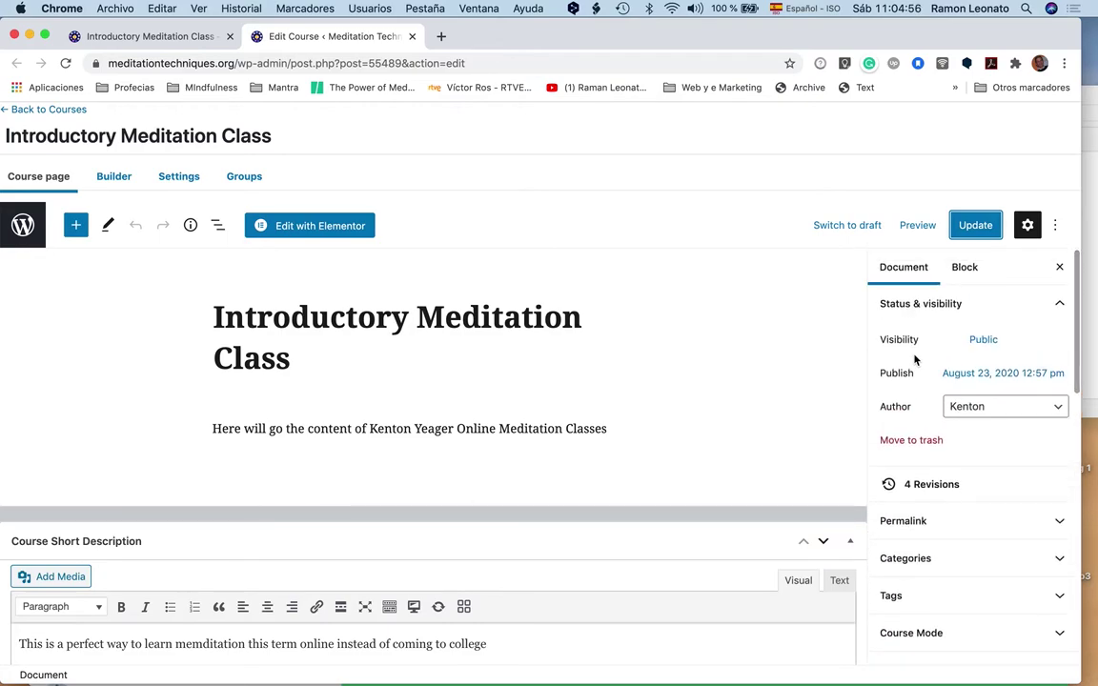
{"action": "scroll", "coordinate": [915, 360], "scroll_direction": "down", "scroll_amount": 8}
{"action": "scroll", "coordinate": [914, 359], "scroll_direction": "down", "scroll_amount": 10}
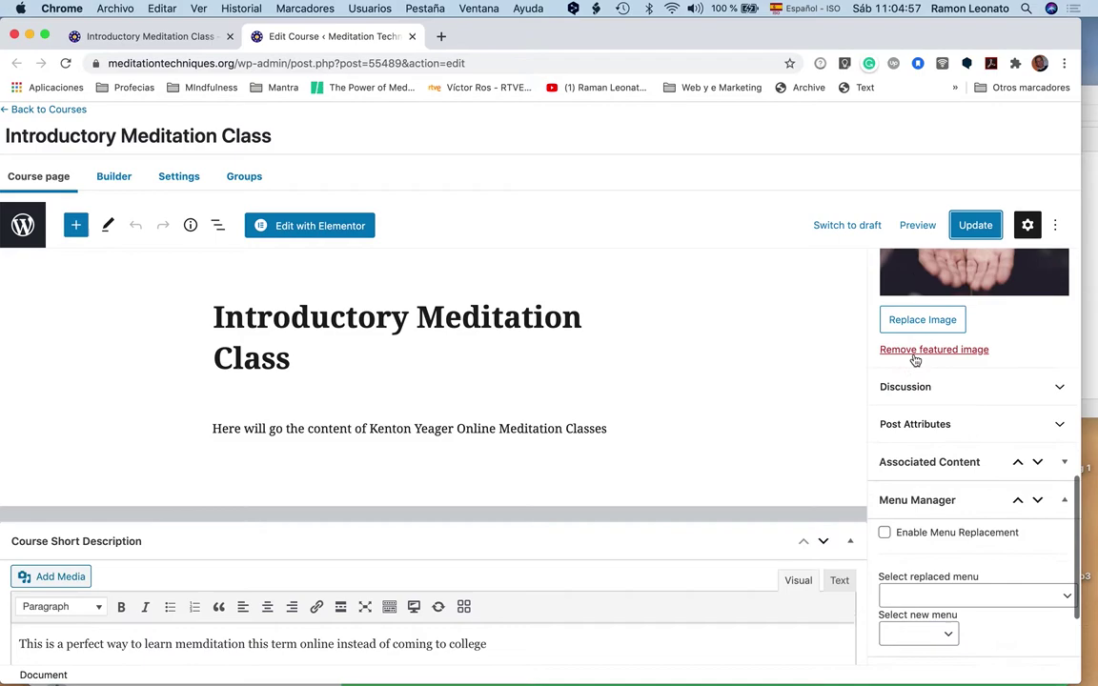
{"action": "scroll", "coordinate": [914, 357], "scroll_direction": "up", "scroll_amount": 8}
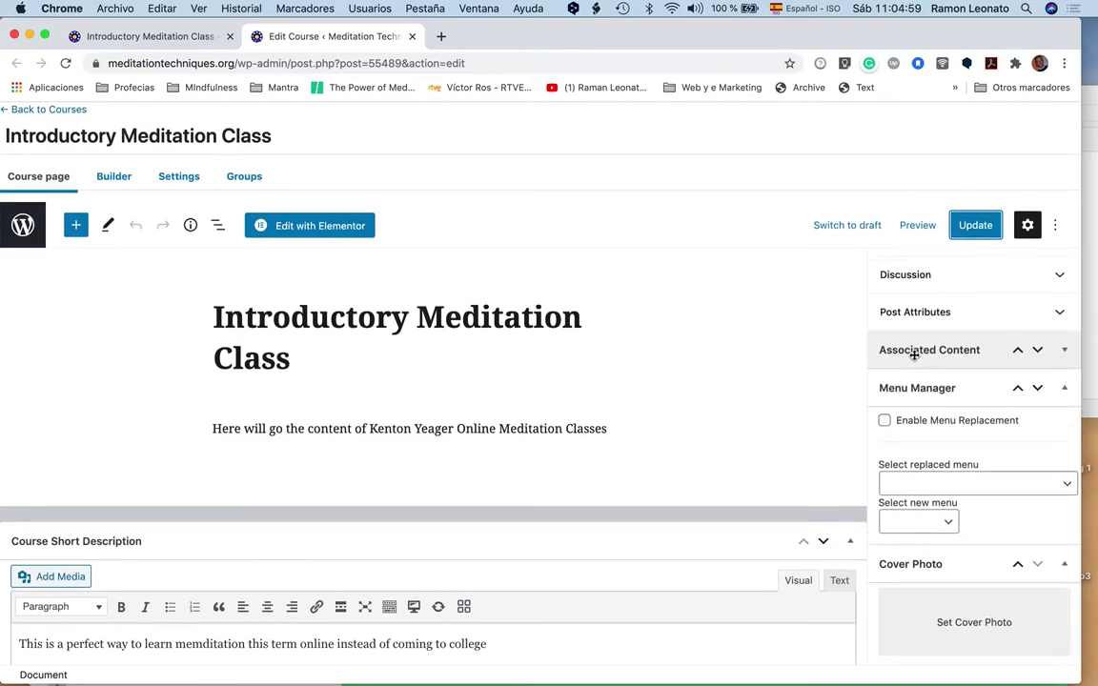
{"action": "scroll", "coordinate": [915, 360], "scroll_direction": "up", "scroll_amount": 5}
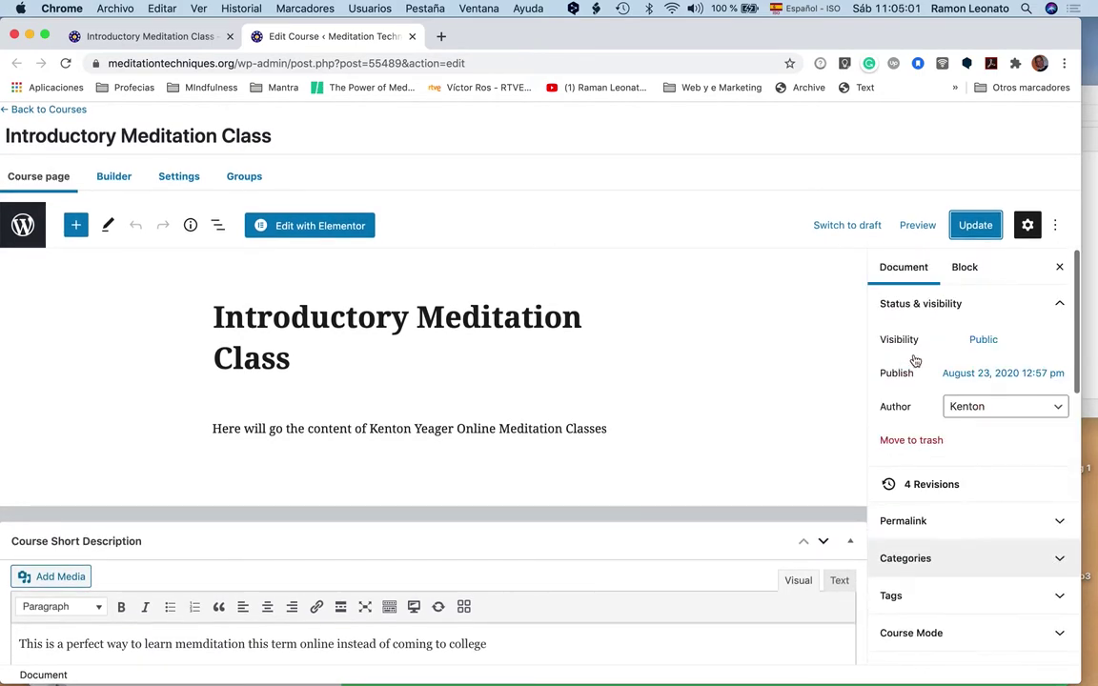
{"action": "scroll", "coordinate": [914, 359], "scroll_direction": "down", "scroll_amount": 5}
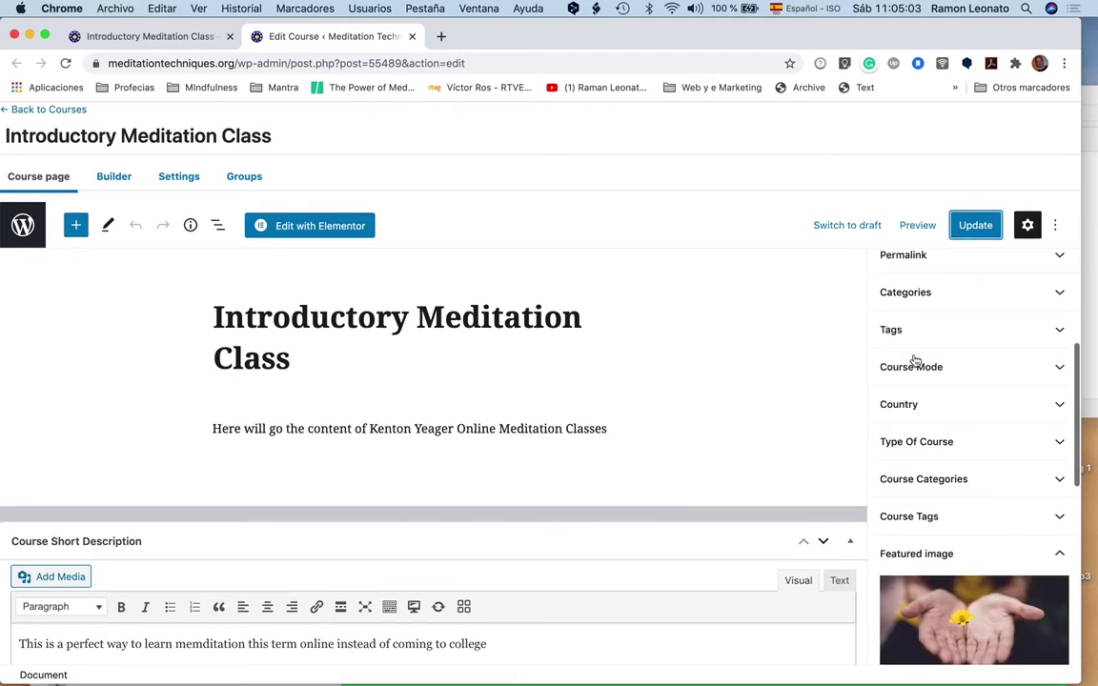
{"action": "scroll", "coordinate": [914, 360], "scroll_direction": "down", "scroll_amount": 6}
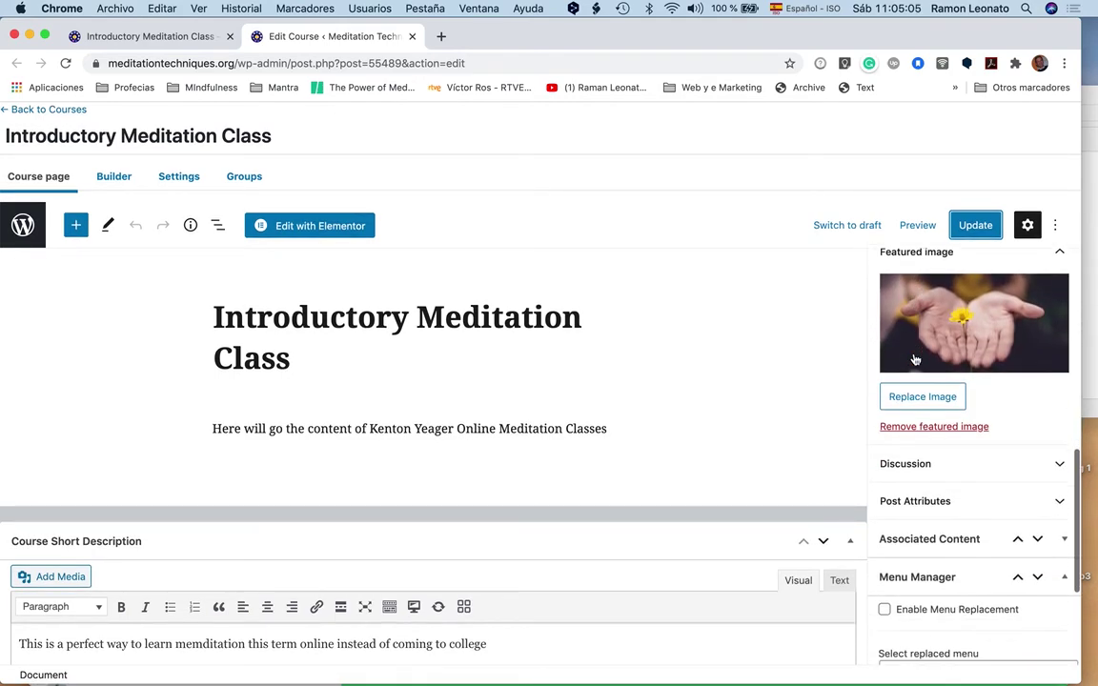
{"action": "scroll", "coordinate": [915, 359], "scroll_direction": "down", "scroll_amount": 2}
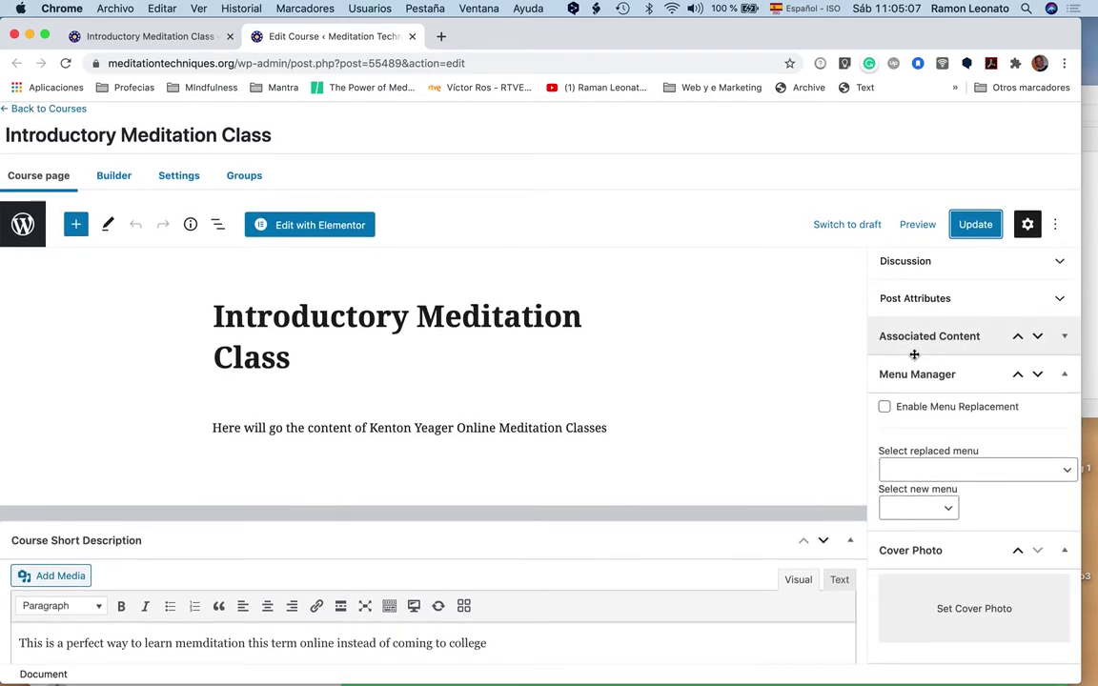
{"action": "scroll", "coordinate": [914, 355], "scroll_direction": "up", "scroll_amount": 2}
{"action": "scroll", "coordinate": [915, 359], "scroll_direction": "up", "scroll_amount": 15}
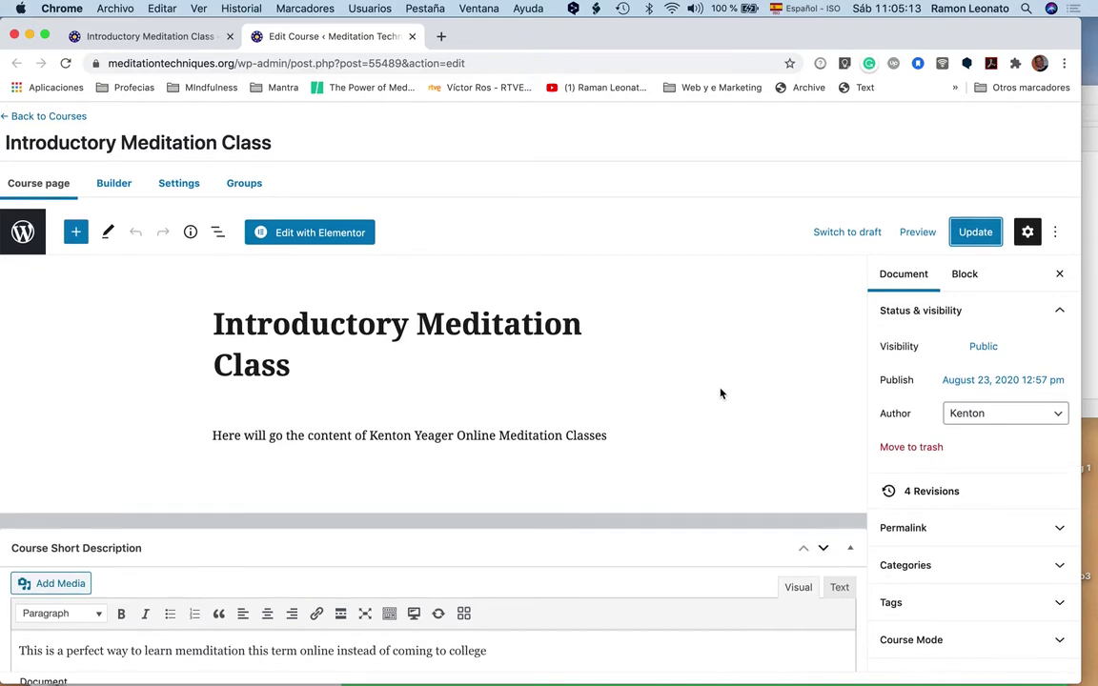
- Open the course builder for the Introductory Meditation Class and review its section heading, lessons and final quizzes areas
{"action": "scroll", "coordinate": [721, 394], "scroll_direction": "down", "scroll_amount": 10}
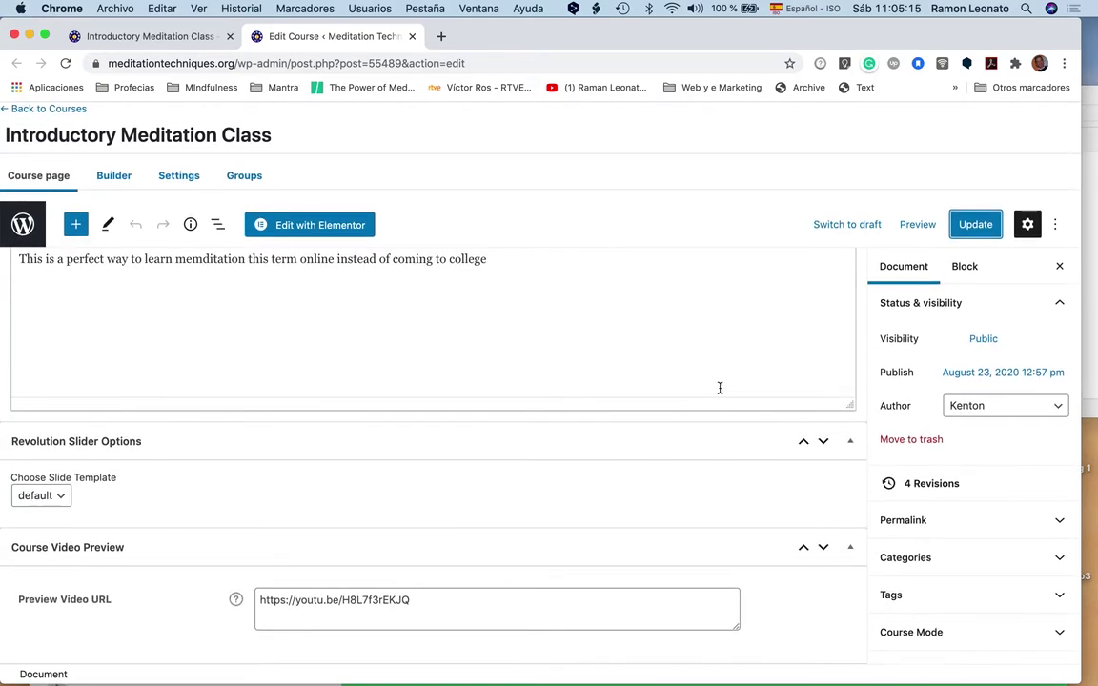
{"action": "scroll", "coordinate": [719, 388], "scroll_direction": "up", "scroll_amount": 5}
{"action": "scroll", "coordinate": [720, 393], "scroll_direction": "up", "scroll_amount": 5}
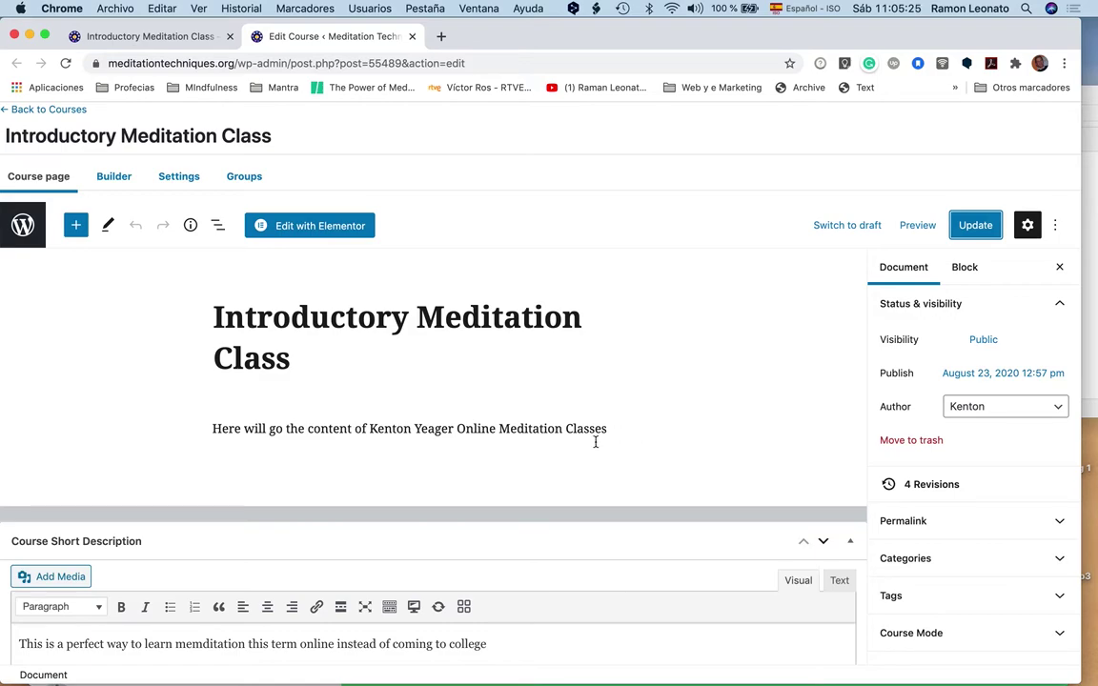
{"action": "left_click", "coordinate": [113, 179]}
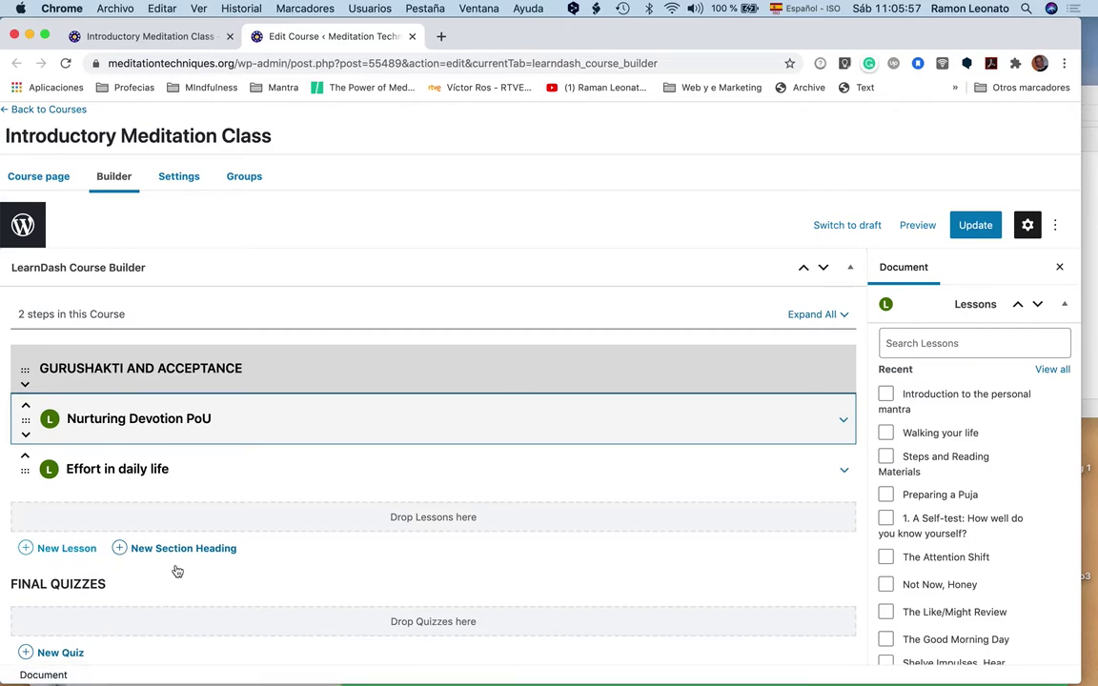
{"action": "scroll", "coordinate": [228, 586], "scroll_direction": "down", "scroll_amount": 1}
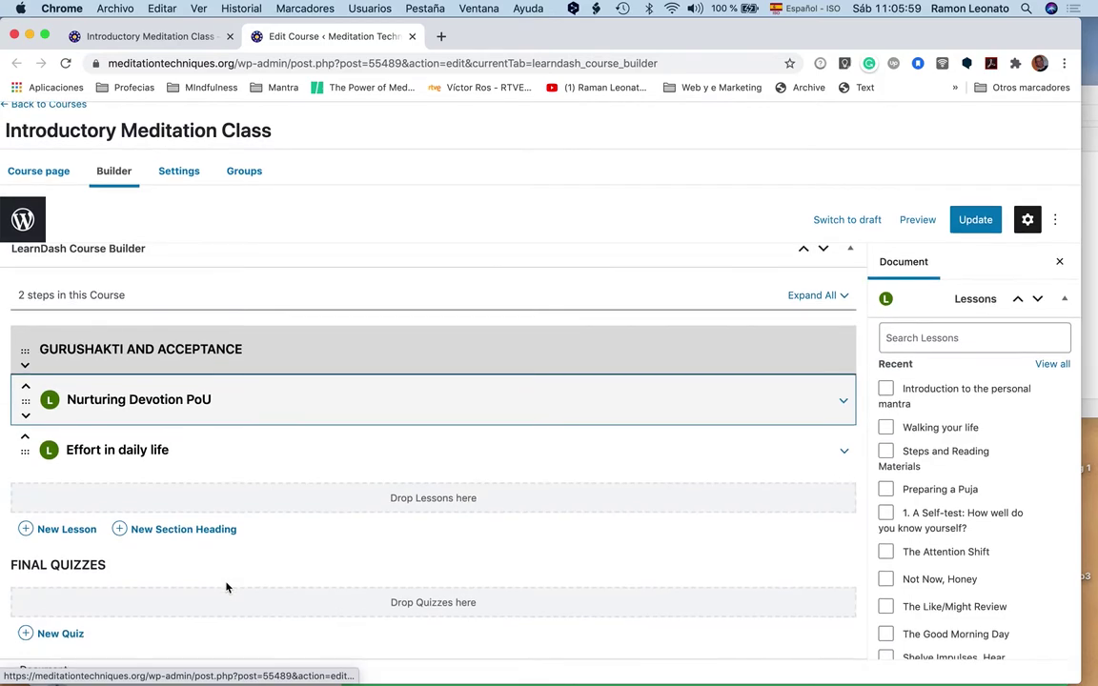
{"action": "scroll", "coordinate": [114, 610], "scroll_direction": "up", "scroll_amount": 1}
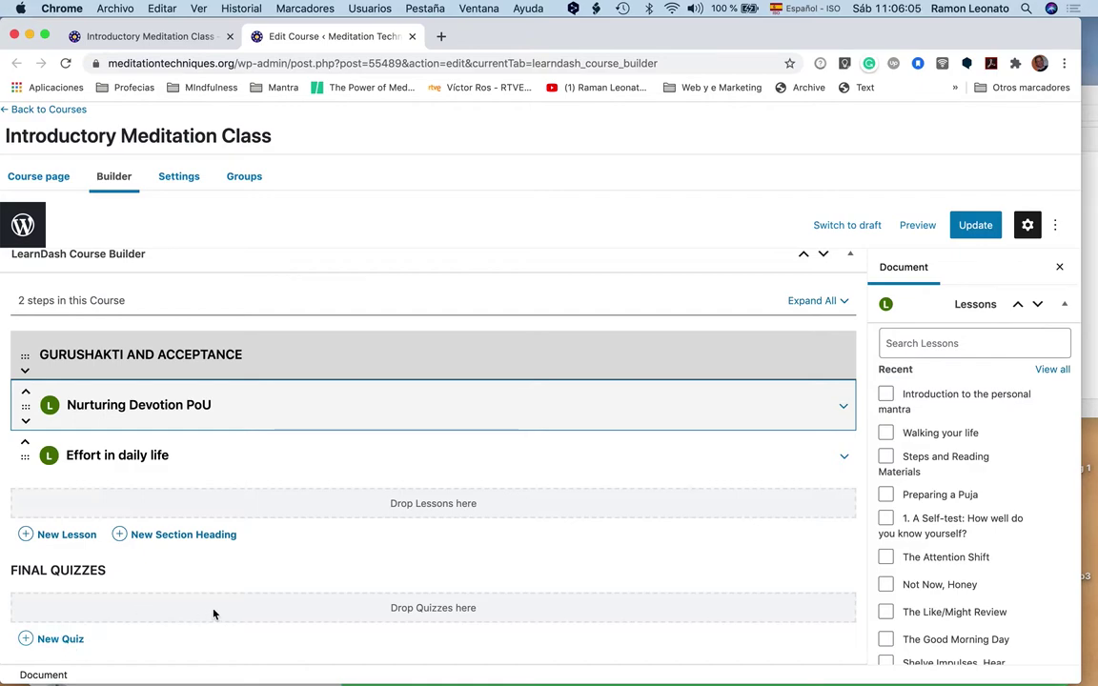
{"action": "scroll", "coordinate": [243, 539], "scroll_direction": "up", "scroll_amount": 1}
{"action": "scroll", "coordinate": [243, 539], "scroll_direction": "down", "scroll_amount": 1}
{"action": "scroll", "coordinate": [243, 539], "scroll_direction": "up", "scroll_amount": 1}
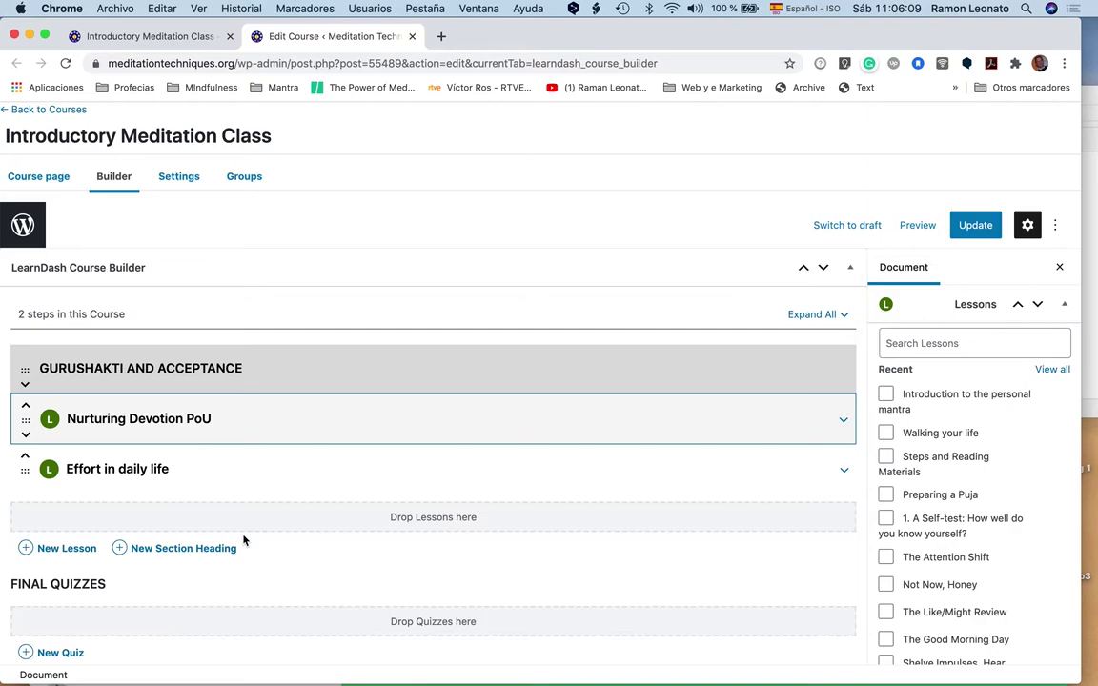
- Add a section heading titled "The Mind" and arrange both existing lessons above it, with Effort in daily life first
{"action": "left_click", "coordinate": [184, 549]}
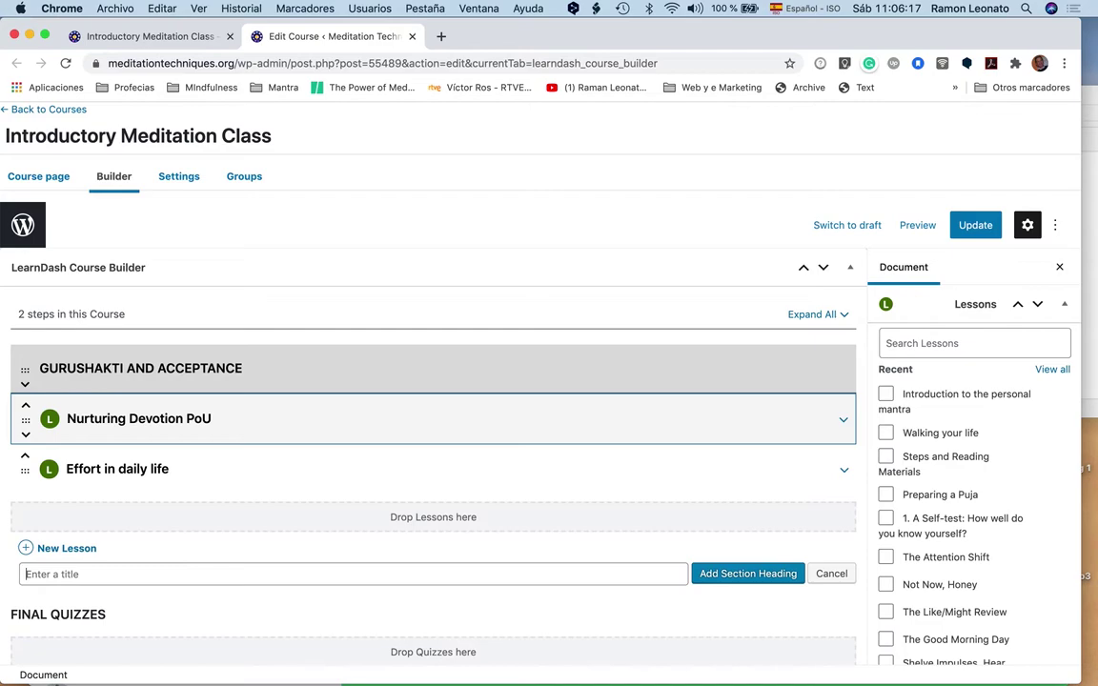
{"action": "type", "text": "The Mind"}
{"action": "left_click", "coordinate": [737, 574]}
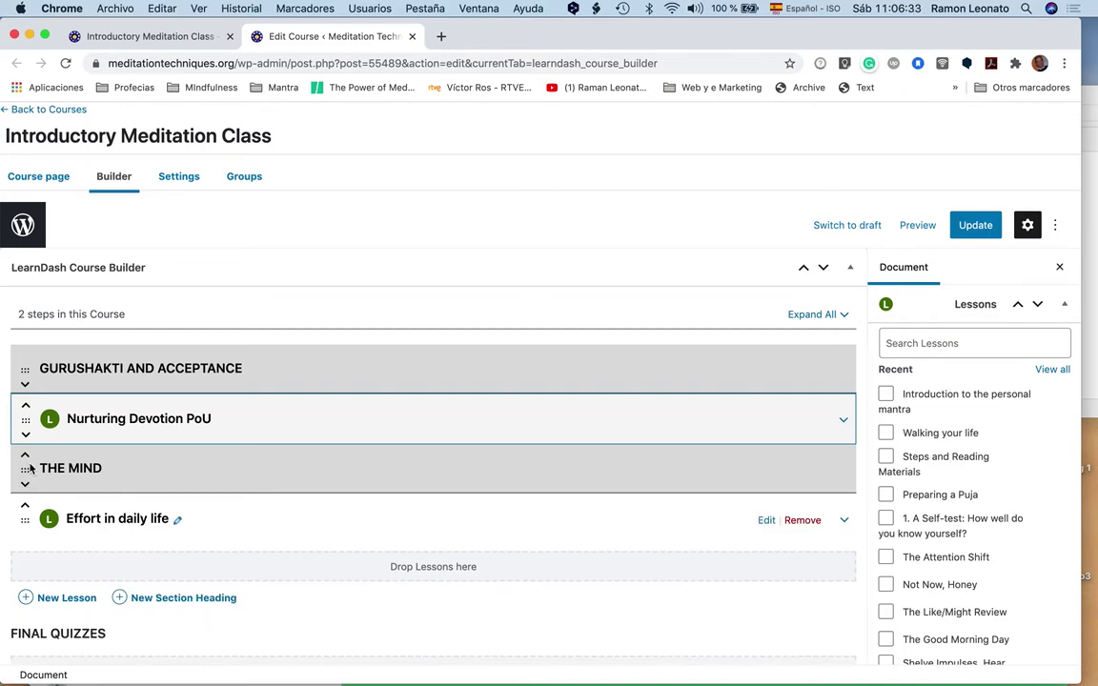
{"action": "mouse_move", "coordinate": [25, 522]}
{"action": "left_mouse_down"}
{"action": "mouse_move", "coordinate": [26, 393]}
{"action": "mouse_move", "coordinate": [13, 460]}
{"action": "mouse_move", "coordinate": [32, 603]}
{"action": "mouse_move", "coordinate": [43, 520]}
{"action": "left_mouse_up"}
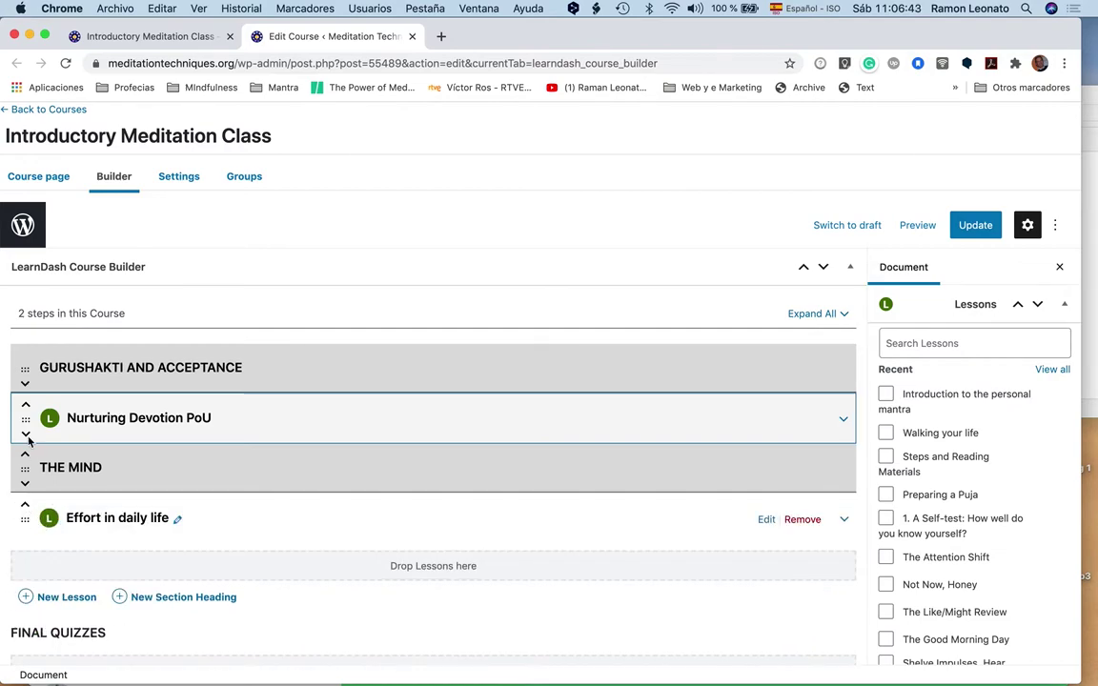
{"action": "left_click_drag", "start_coordinate": [26, 420], "coordinate": [20, 412]}
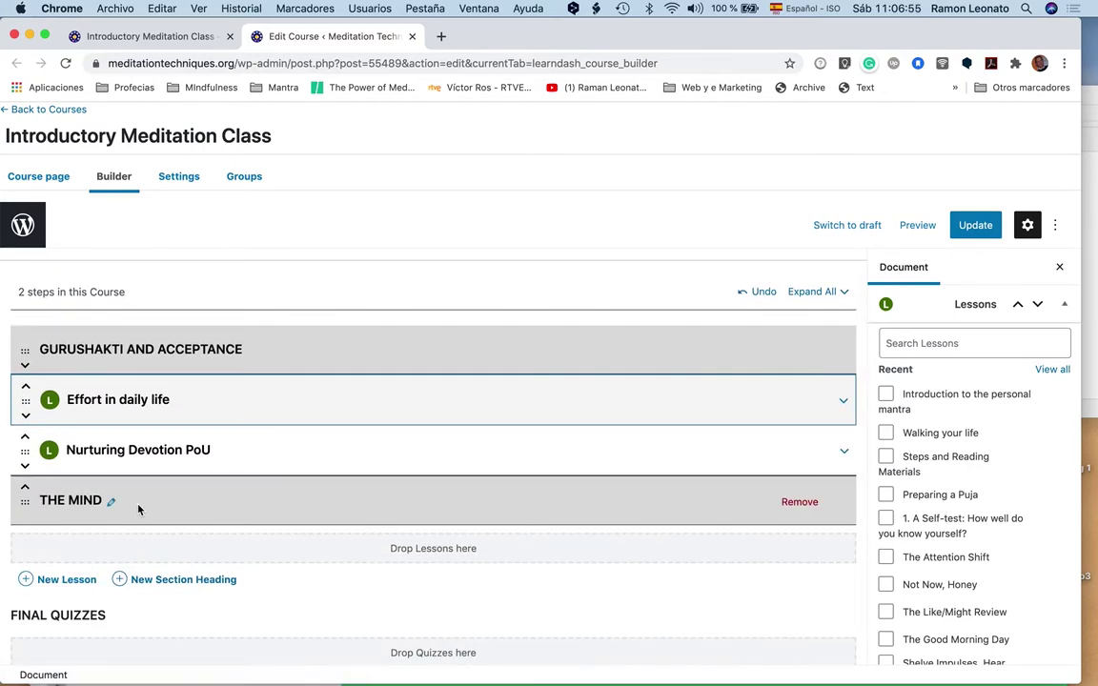
- Add a new lesson titled "The Scheme of the Mind" under the The Mind section
{"action": "left_click", "coordinate": [68, 582]}
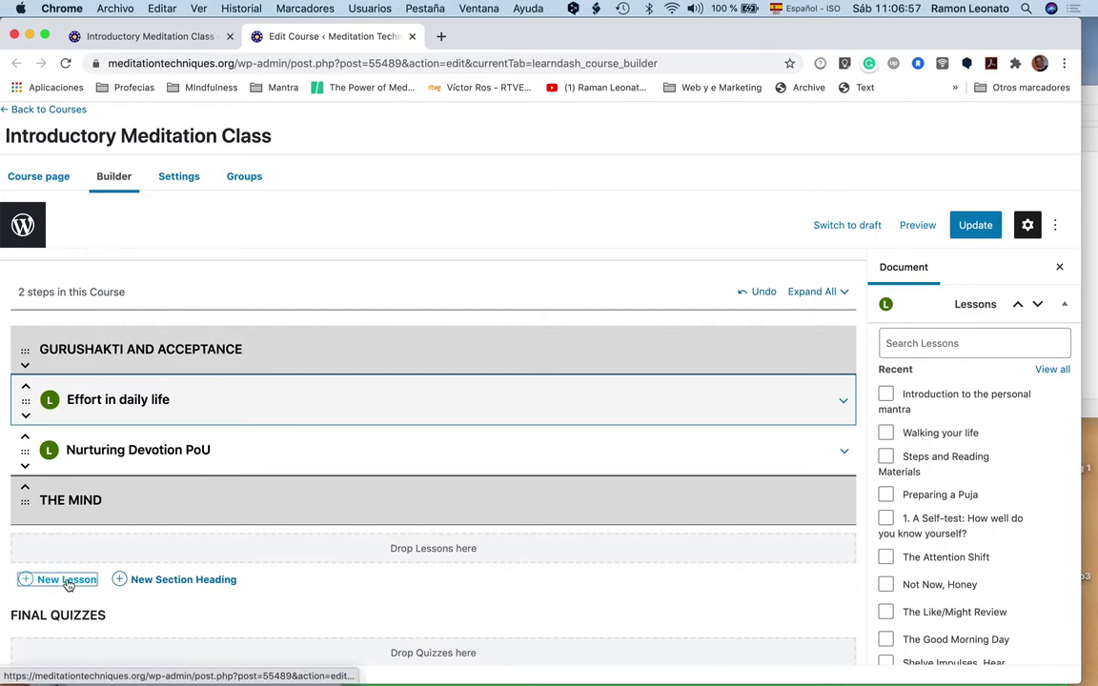
{"action": "left_click", "coordinate": [68, 581]}
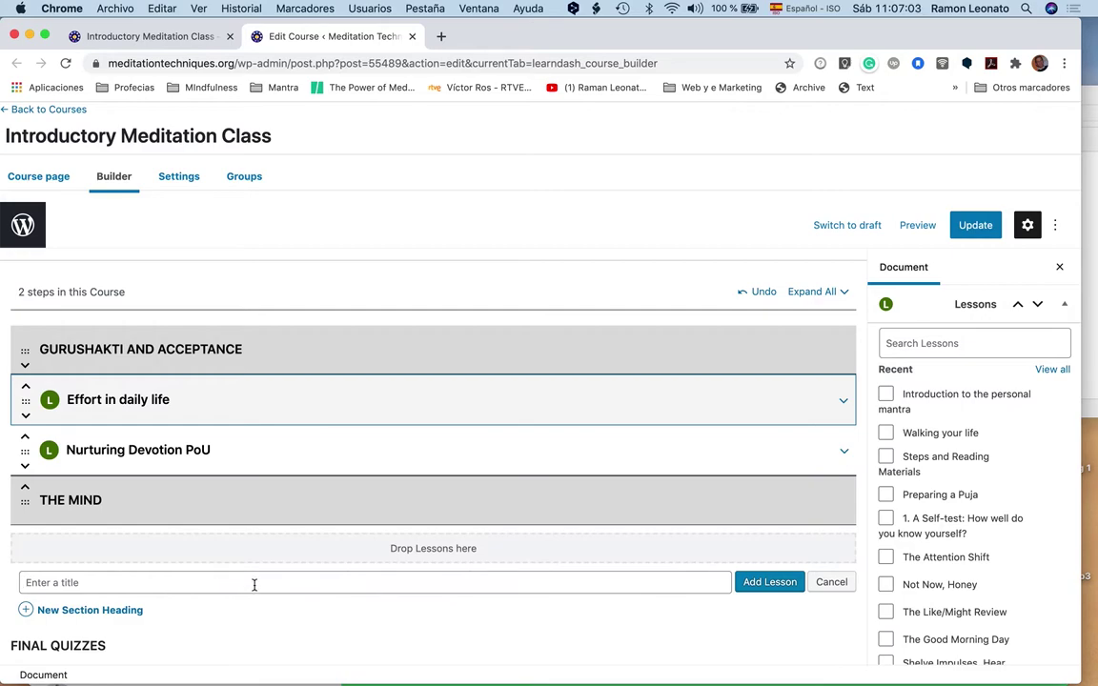
{"action": "type", "text": "T"}
{"action": "key", "text": "BackSpace"}
{"action": "type", "text": "The Scheme of the mind"}
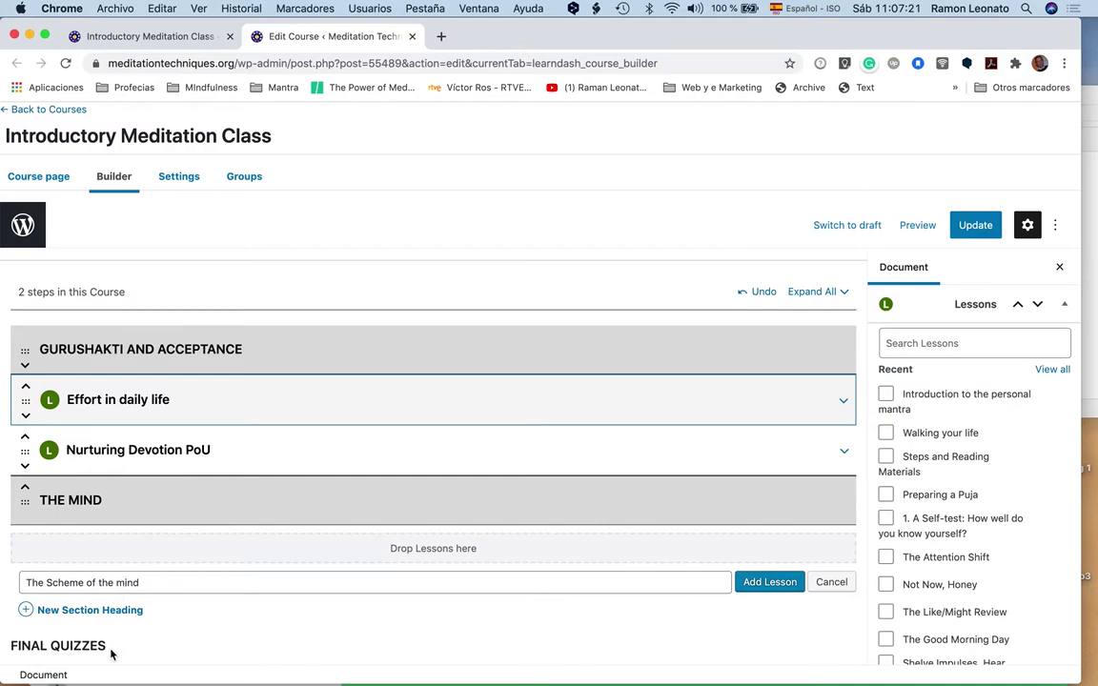
{"action": "key", "text": "BackSpace"}
{"action": "type", "text": "M"}
{"action": "left_click", "coordinate": [771, 583]}
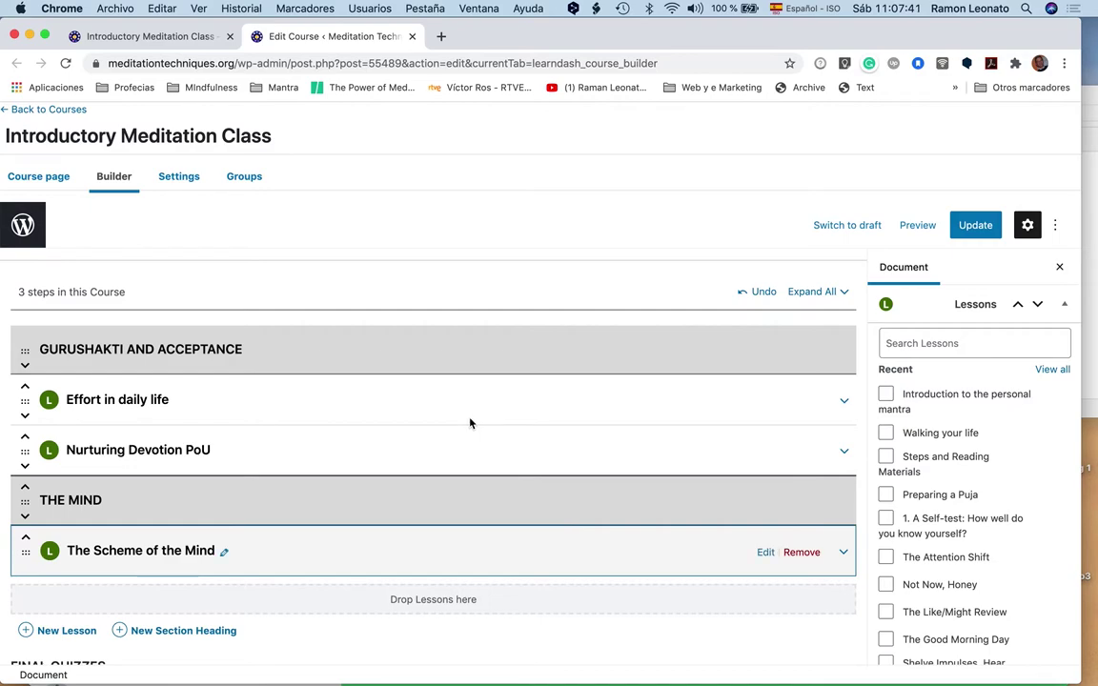
- Reorder the Gurushakti and Acceptance section so that Nurturing Devotion PoU comes before Effort in daily life
{"action": "scroll", "coordinate": [470, 422], "scroll_direction": "up", "scroll_amount": 2}
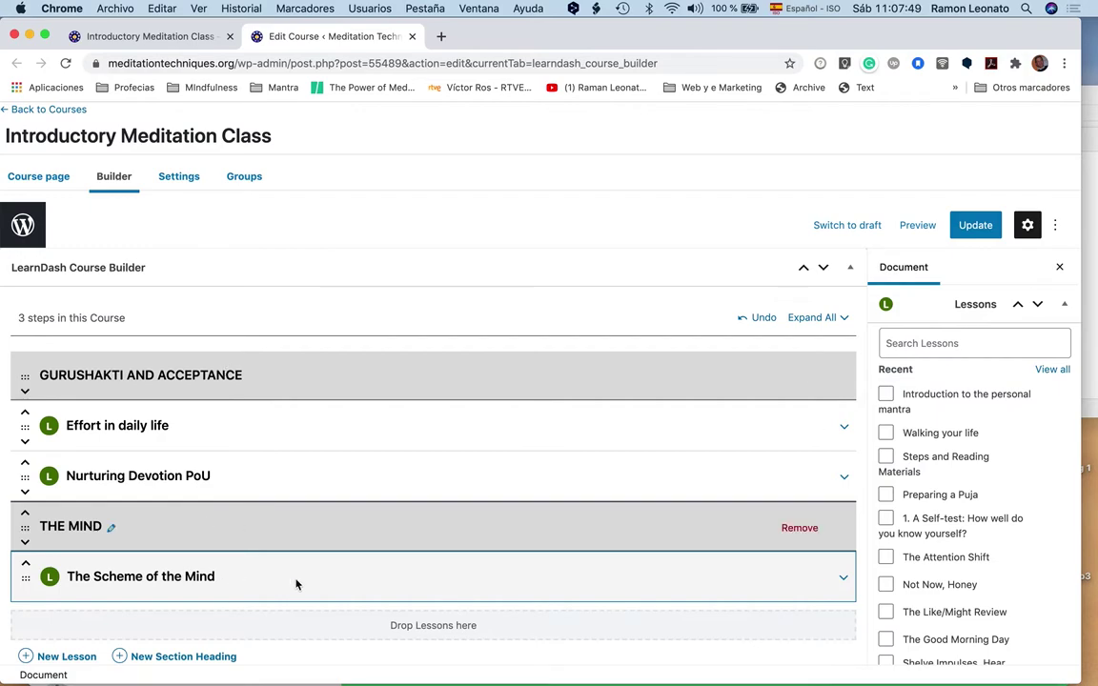
{"action": "scroll", "coordinate": [144, 667], "scroll_direction": "down", "scroll_amount": 3}
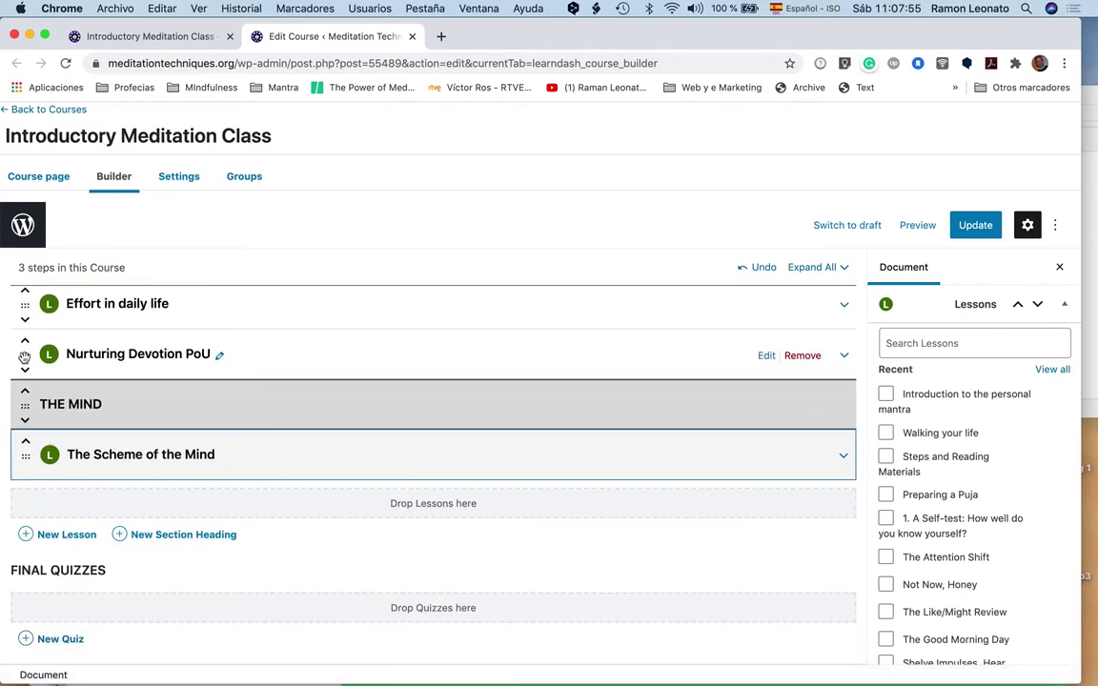
{"action": "left_click_drag", "start_coordinate": [24, 357], "coordinate": [23, 390]}
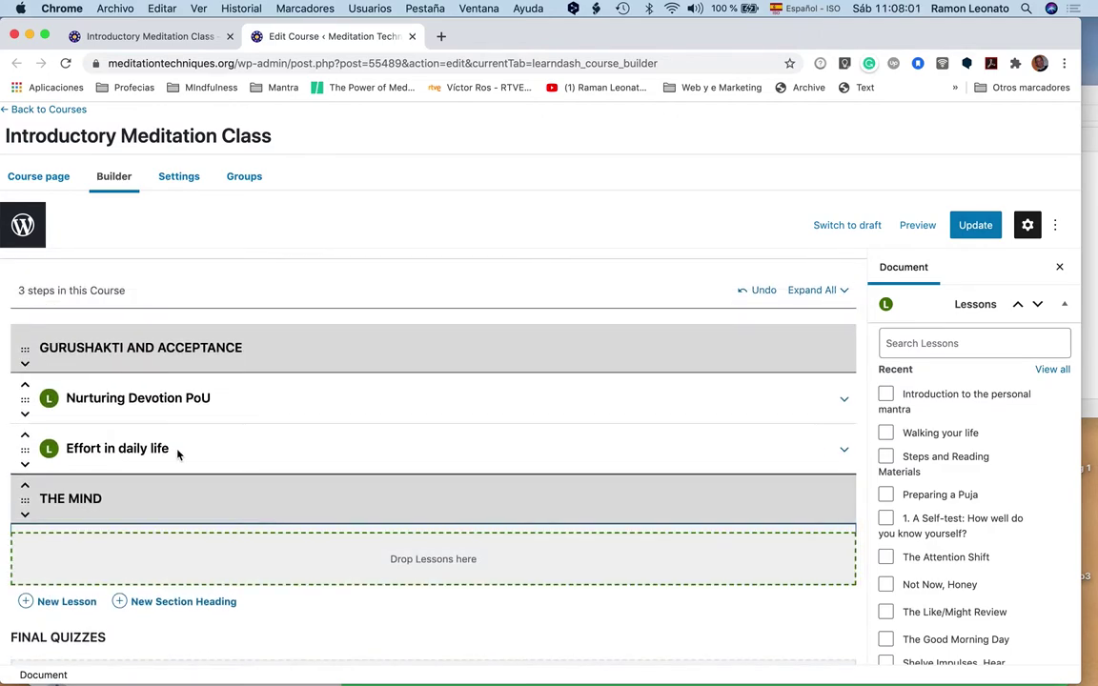
{"action": "scroll", "coordinate": [177, 454], "scroll_direction": "down", "scroll_amount": 2}
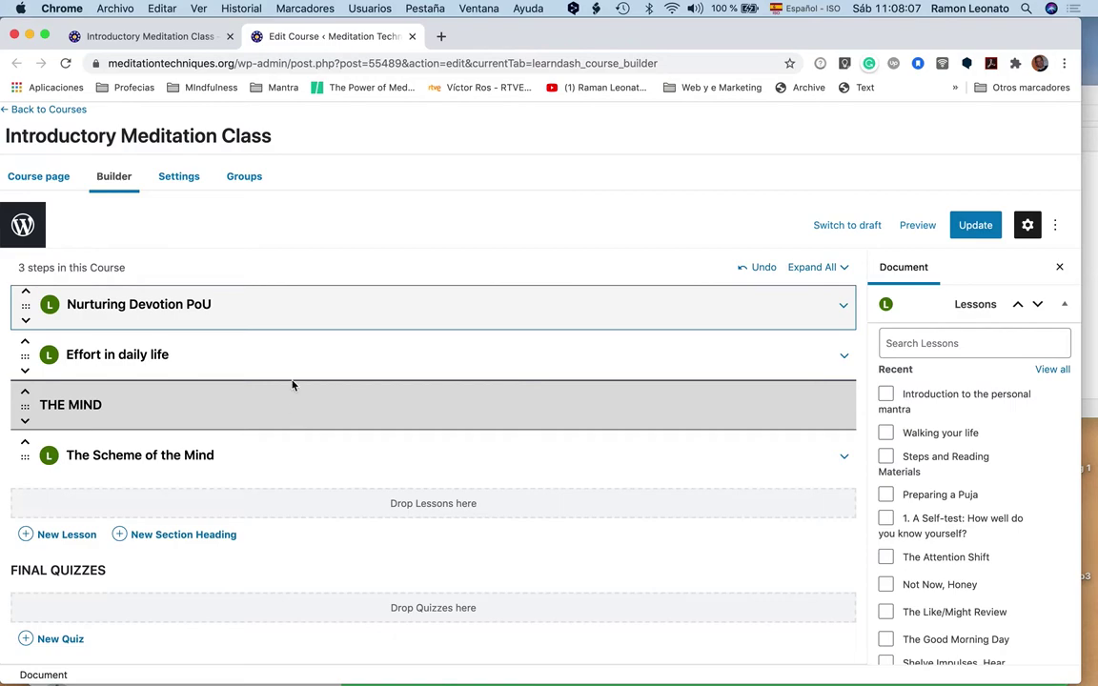
- Search the existing lessons for "pou" and add The Ocean of Endless Beauty PoU and The Good Morning Day Practice PoU to the course
{"action": "scroll", "coordinate": [929, 544], "scroll_direction": "down", "scroll_amount": 5}
{"action": "scroll", "coordinate": [933, 545], "scroll_direction": "down", "scroll_amount": 10}
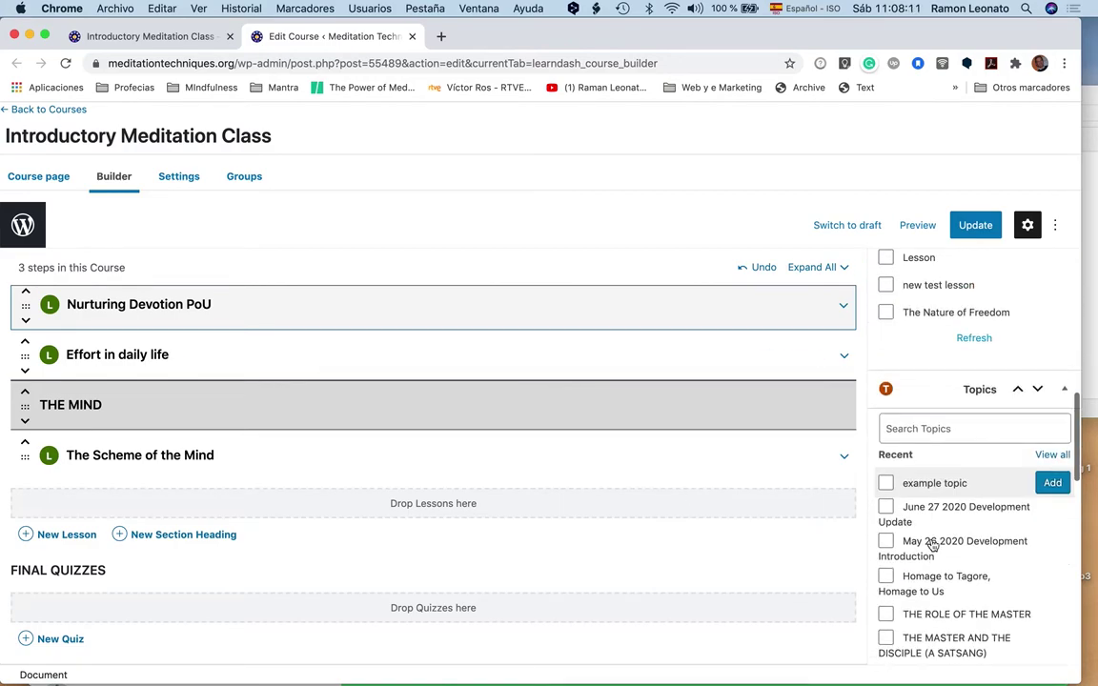
{"action": "scroll", "coordinate": [933, 544], "scroll_direction": "up", "scroll_amount": 10}
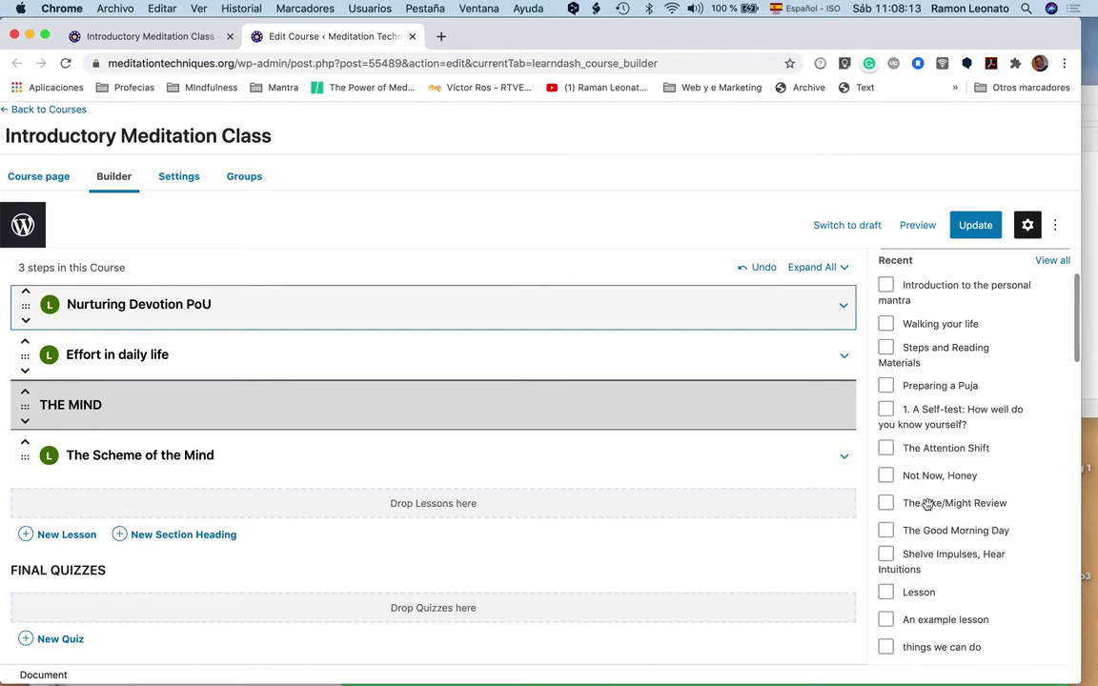
{"action": "scroll", "coordinate": [944, 313], "scroll_direction": "up", "scroll_amount": 2}
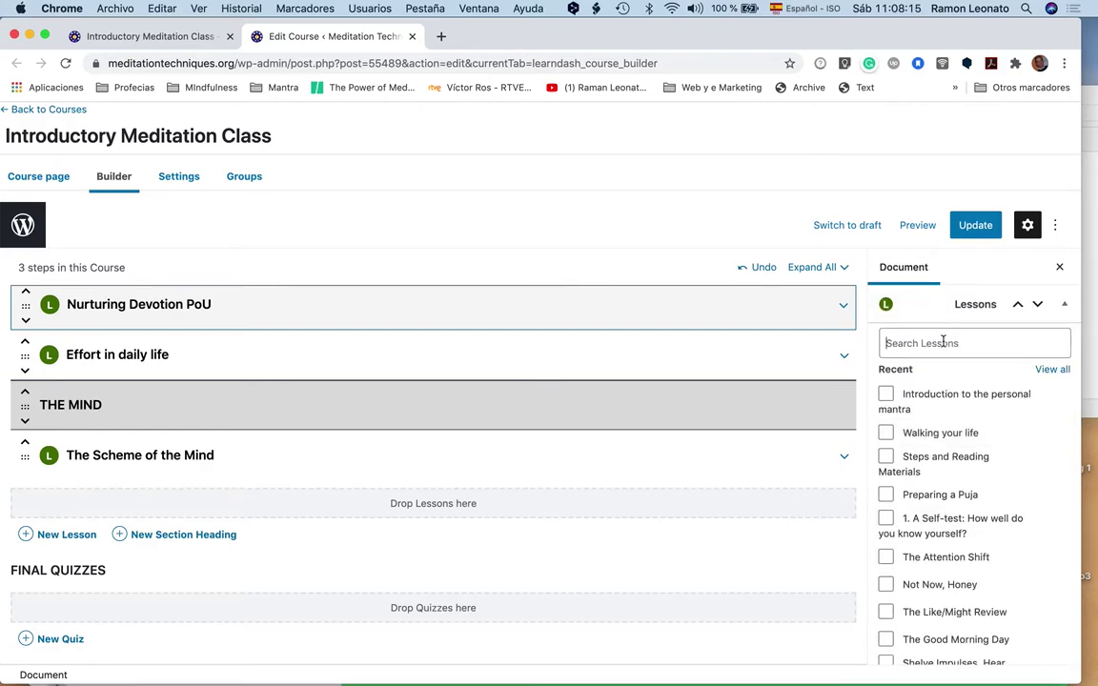
{"action": "left_click", "coordinate": [942, 342]}
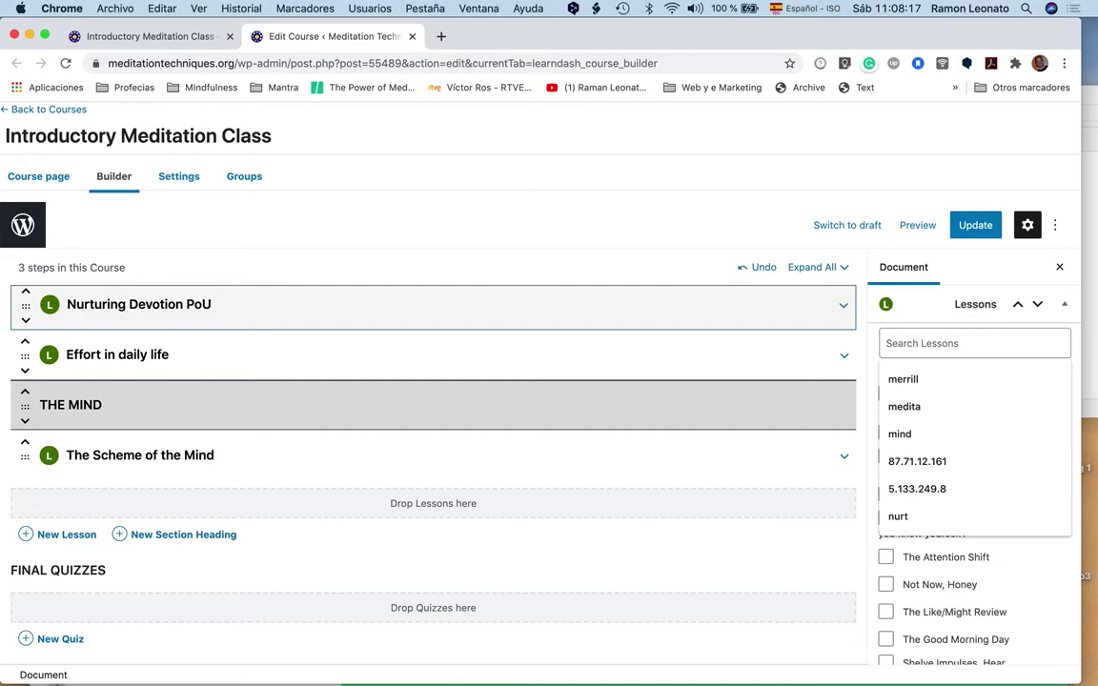
{"action": "type", "text": "pou"}
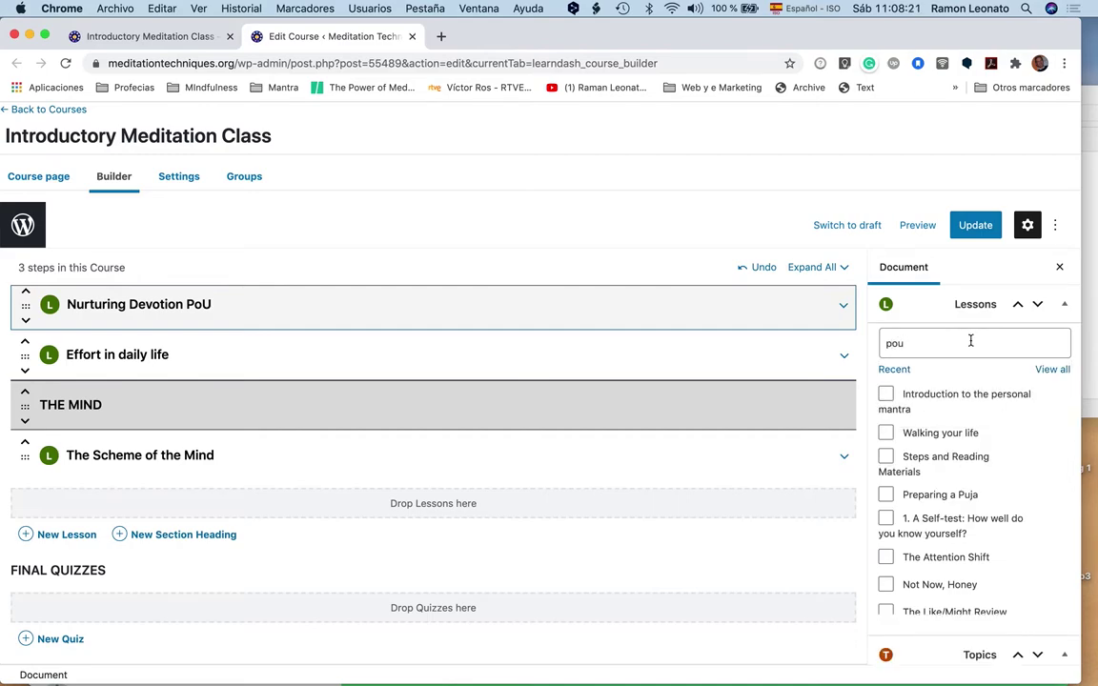
{"action": "scroll", "coordinate": [1012, 479], "scroll_direction": "down", "scroll_amount": 3}
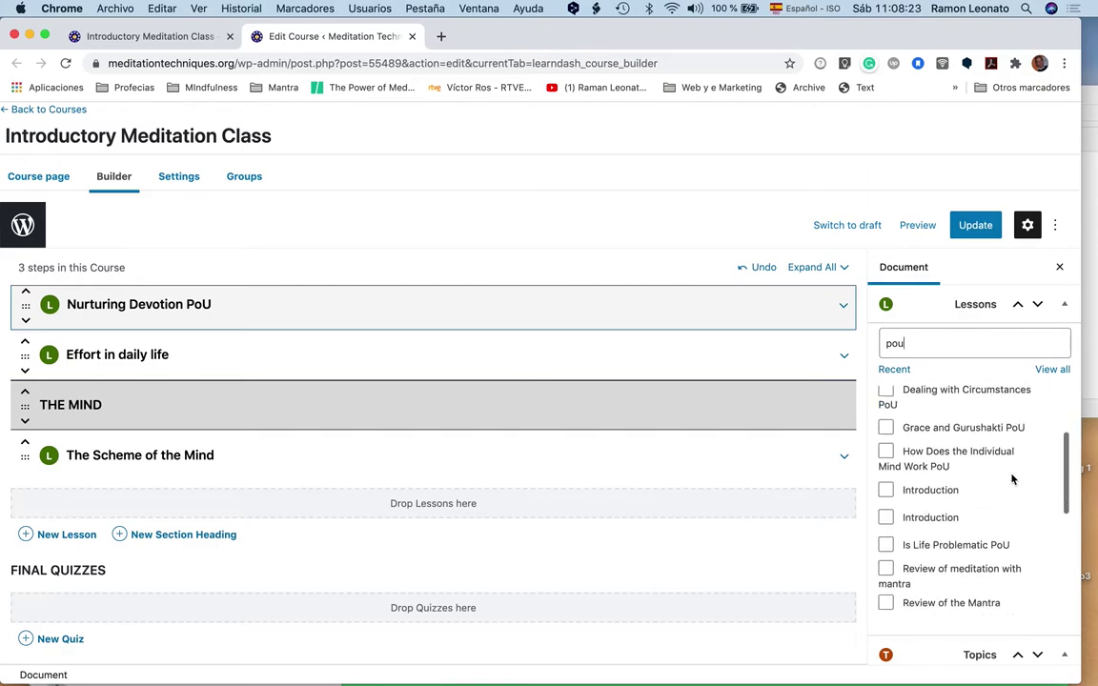
{"action": "scroll", "coordinate": [1012, 479], "scroll_direction": "down", "scroll_amount": 3}
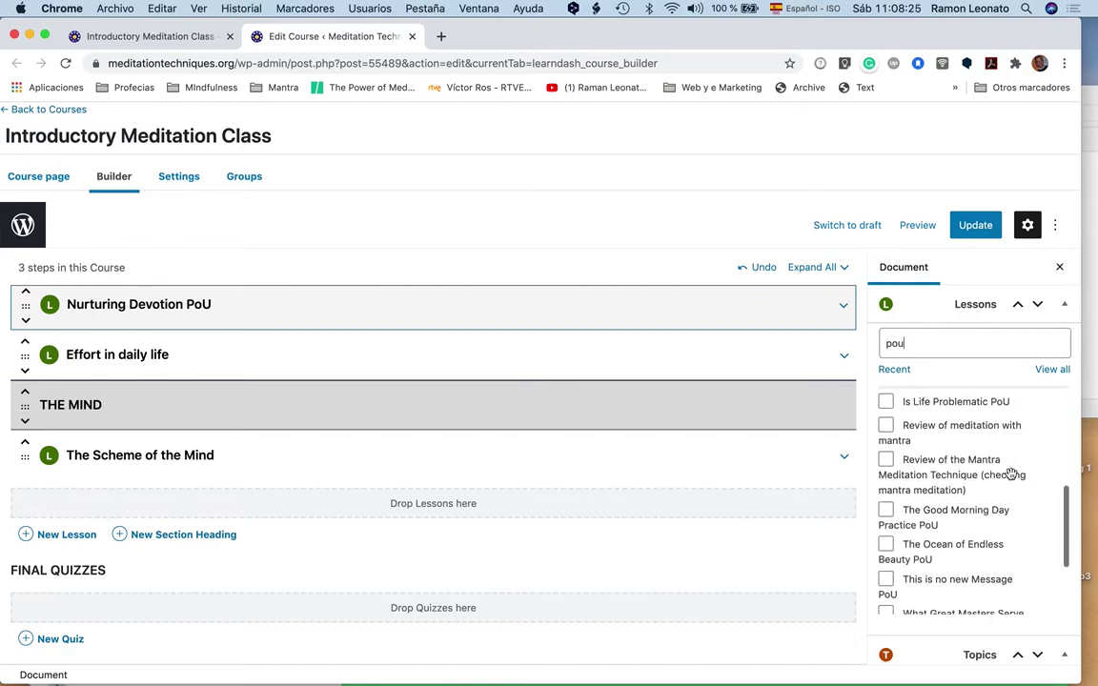
{"action": "scroll", "coordinate": [1012, 476], "scroll_direction": "down", "scroll_amount": 2}
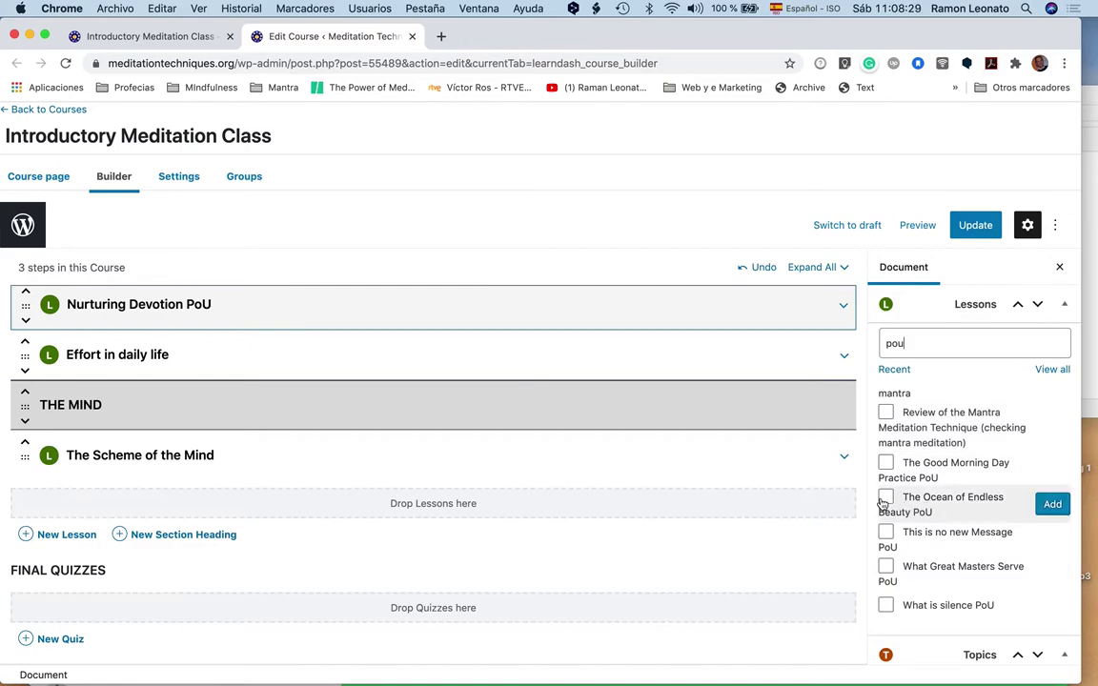
{"action": "left_click", "coordinate": [1053, 504]}
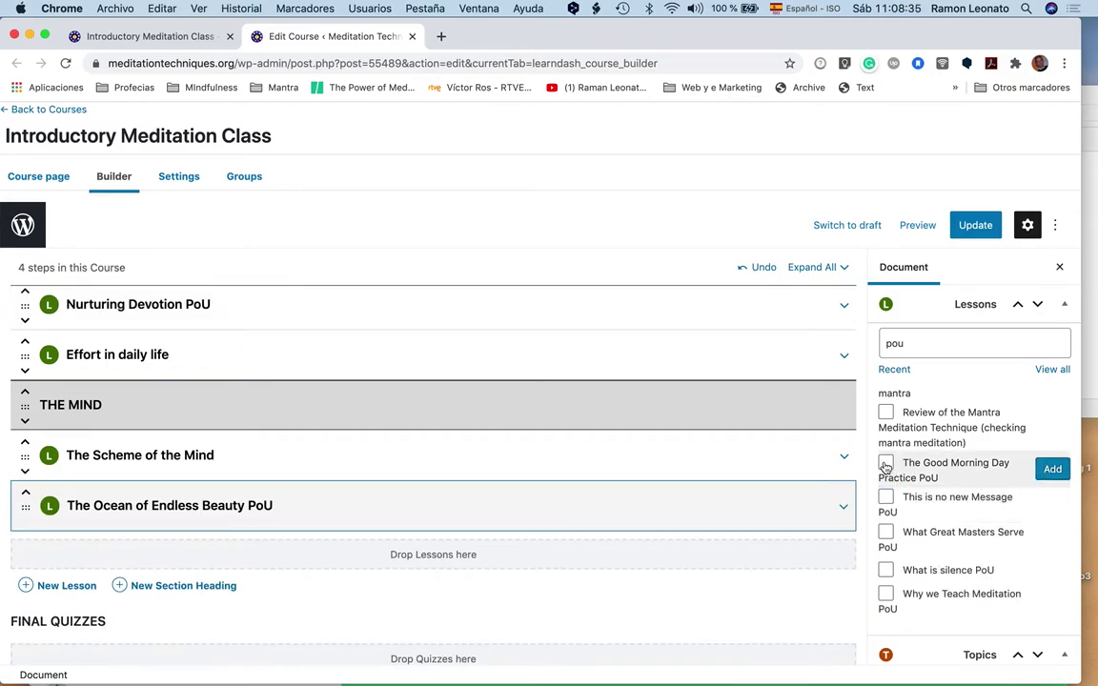
{"action": "left_click", "coordinate": [1052, 469]}
- Add the existing lesson How Does the Individual Mind Work PoU to the course
{"action": "scroll", "coordinate": [990, 570], "scroll_direction": "down", "scroll_amount": 1}
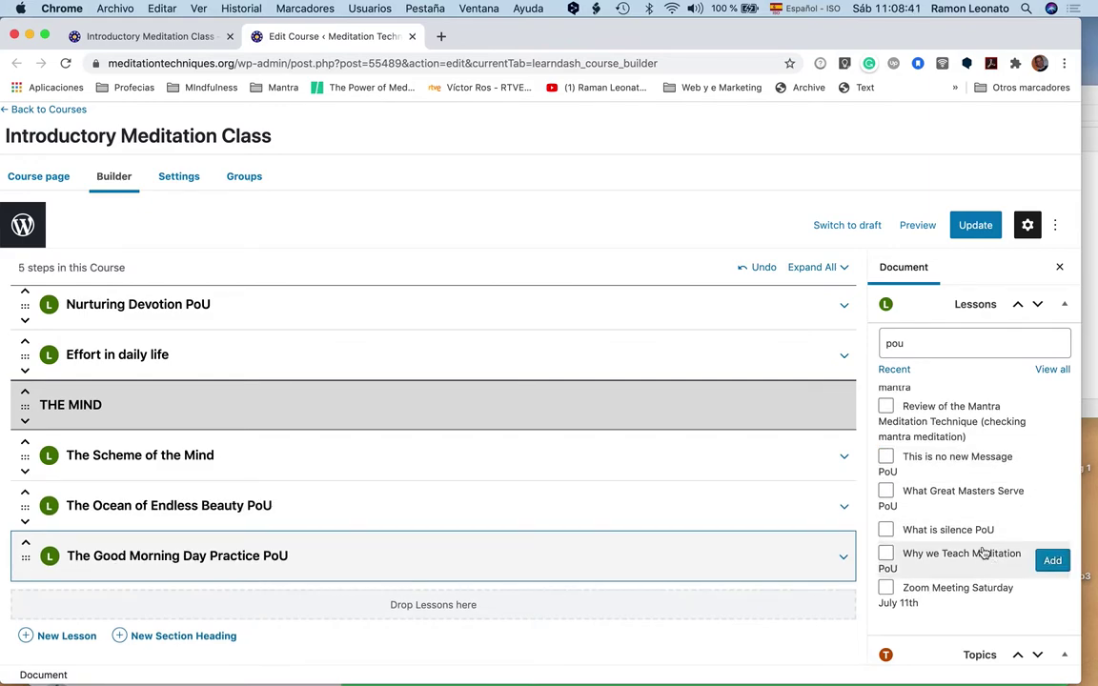
{"action": "scroll", "coordinate": [985, 553], "scroll_direction": "up", "scroll_amount": 1}
{"action": "scroll", "coordinate": [972, 502], "scroll_direction": "up", "scroll_amount": 5}
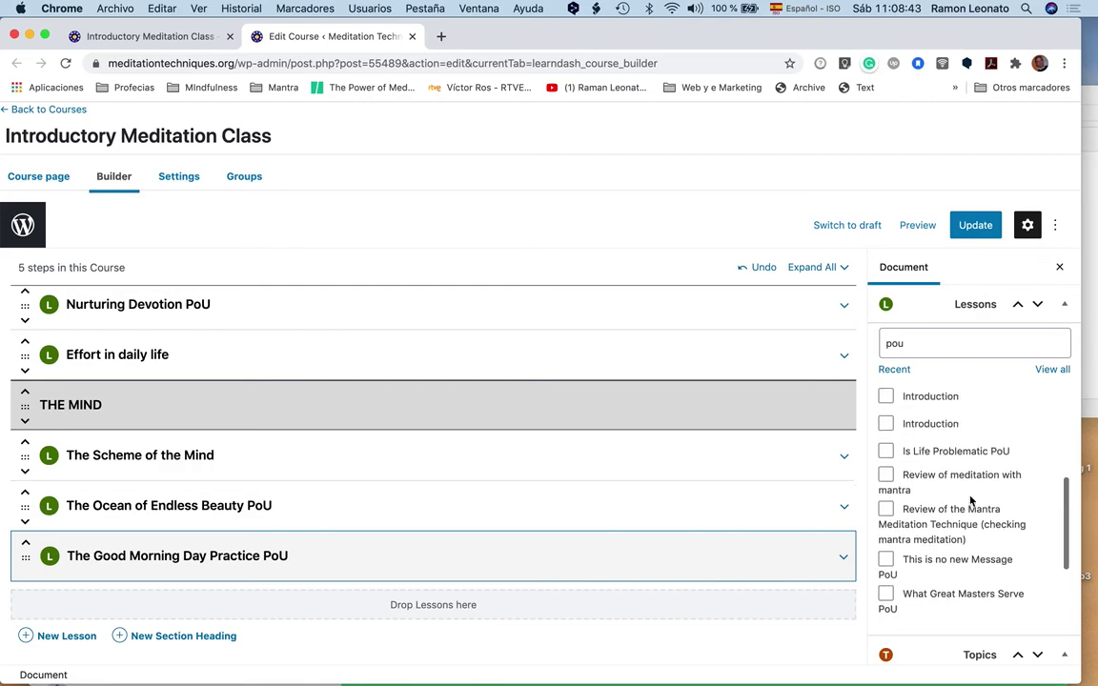
{"action": "scroll", "coordinate": [968, 481], "scroll_direction": "up", "scroll_amount": 1}
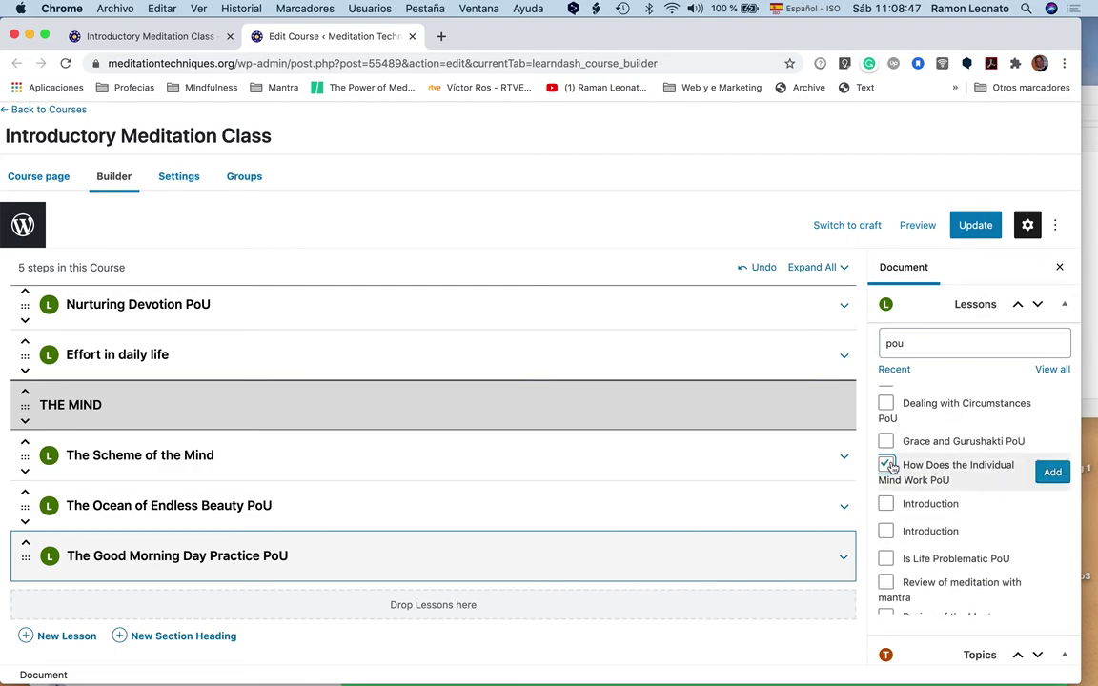
{"action": "left_click", "coordinate": [1052, 472]}
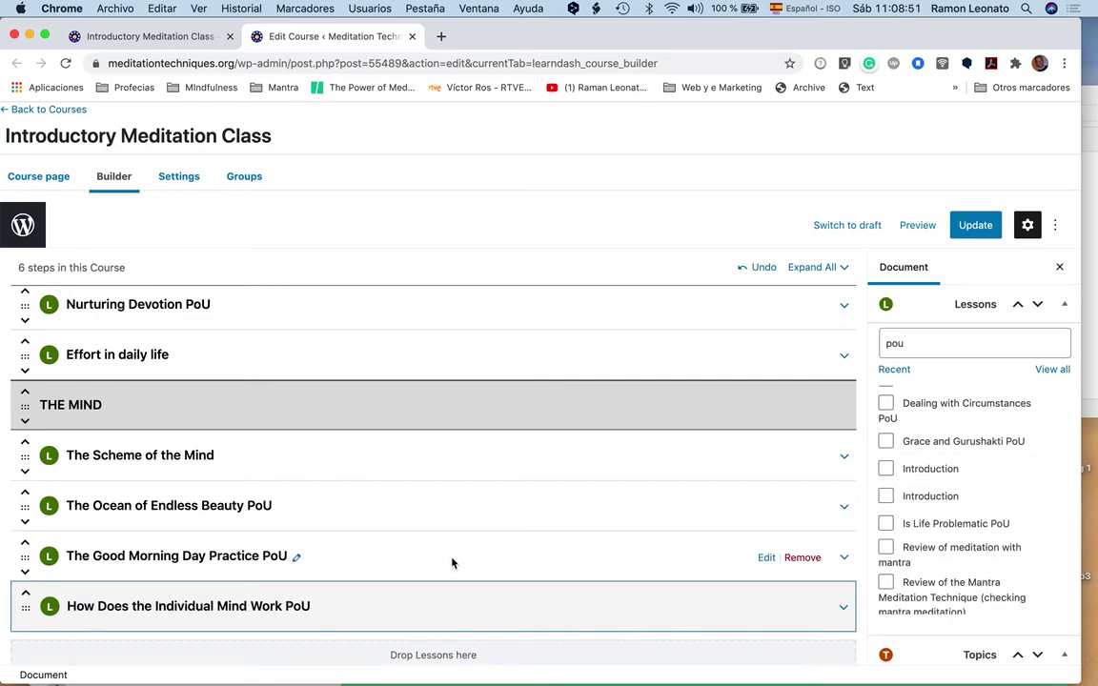
- Move How Does the Individual Mind Work PoU to the first place under the The Mind heading
{"action": "scroll", "coordinate": [451, 562], "scroll_direction": "down", "scroll_amount": 2}
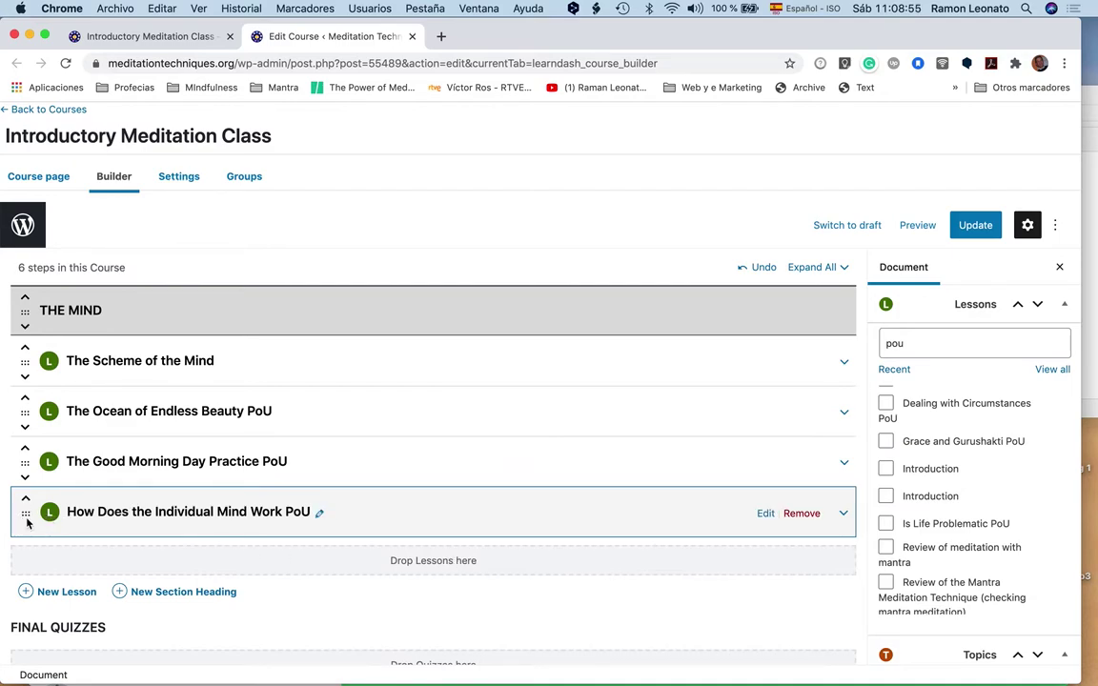
{"action": "triple_click", "coordinate": [66, 461]}
{"action": "left_click_drag", "start_coordinate": [67, 461], "coordinate": [16, 459]}
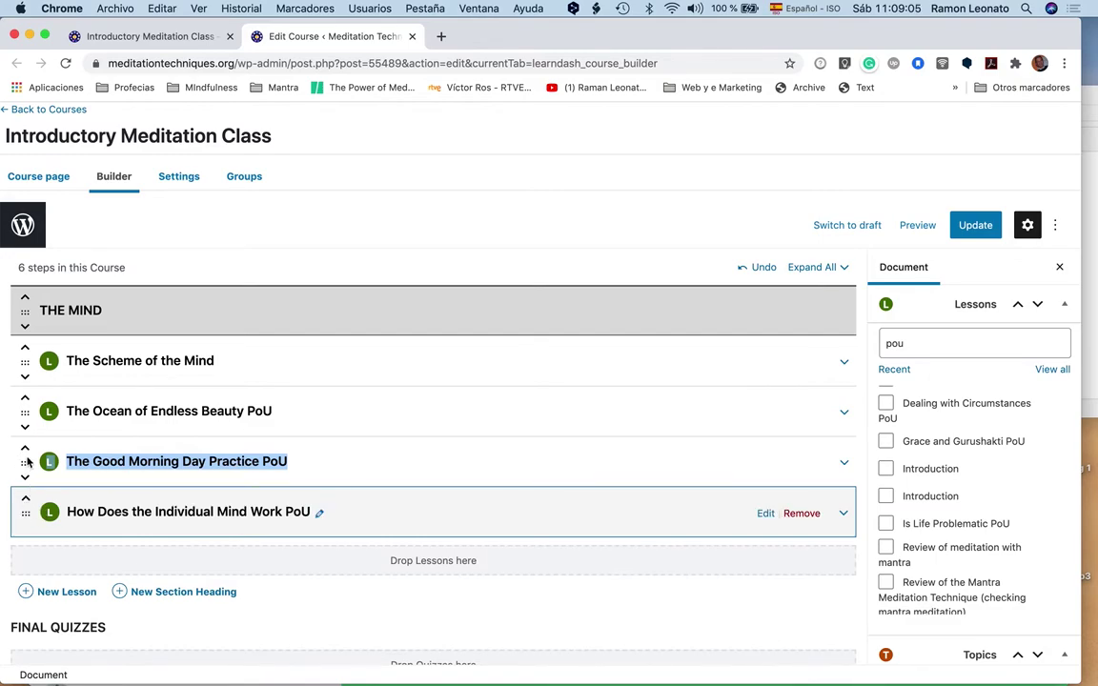
{"action": "left_click_drag", "start_coordinate": [29, 370], "coordinate": [20, 360]}
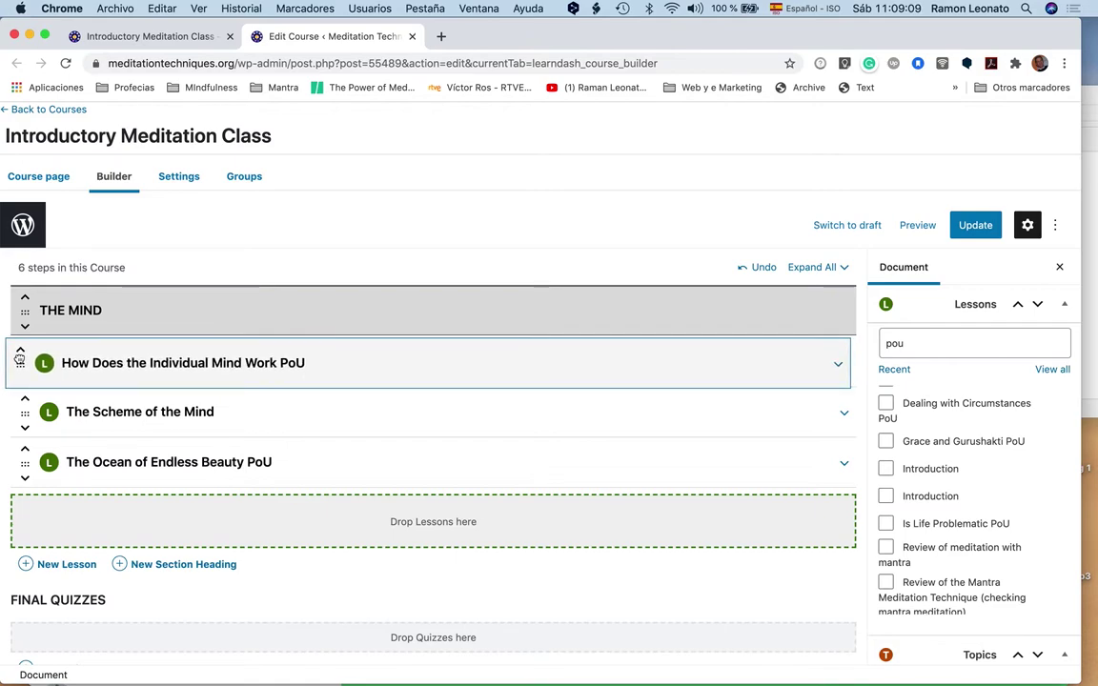
{"action": "left_click_drag", "start_coordinate": [64, 502], "coordinate": [218, 464]}
{"action": "scroll", "coordinate": [216, 463], "scroll_direction": "up", "scroll_amount": 5}
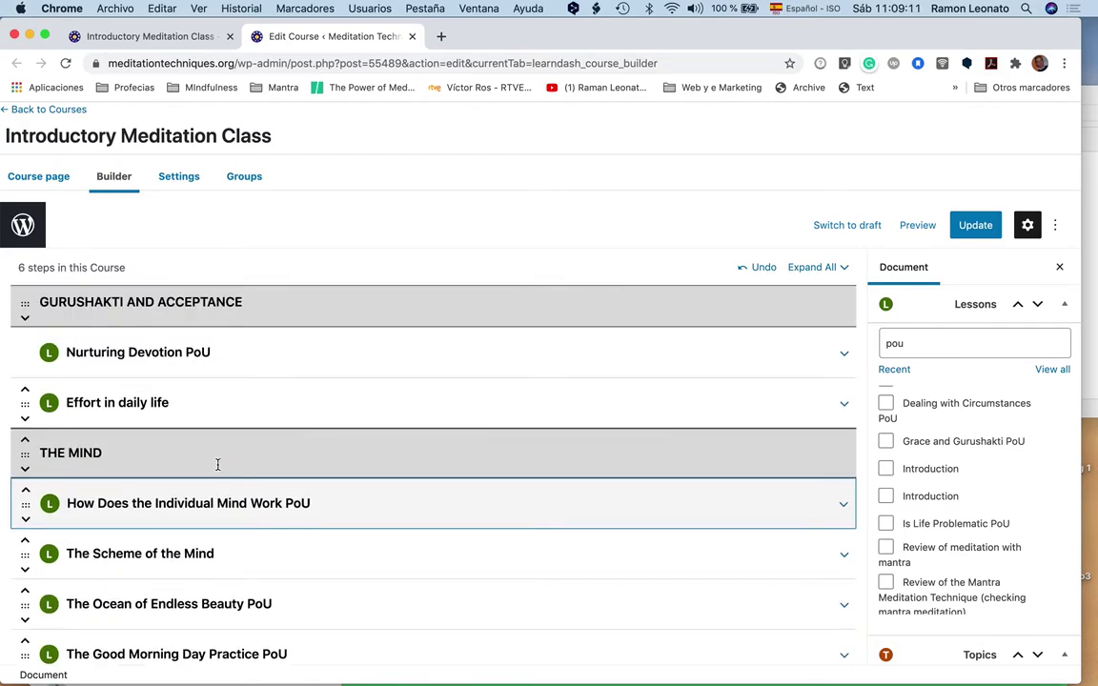
- Move The Ocean of Endless Beauty PoU to the end of the Gurushakti and Acceptance section, after Effort in daily life
{"action": "scroll", "coordinate": [218, 421], "scroll_direction": "down", "scroll_amount": 2}
{"action": "scroll", "coordinate": [209, 400], "scroll_direction": "down", "scroll_amount": 3}
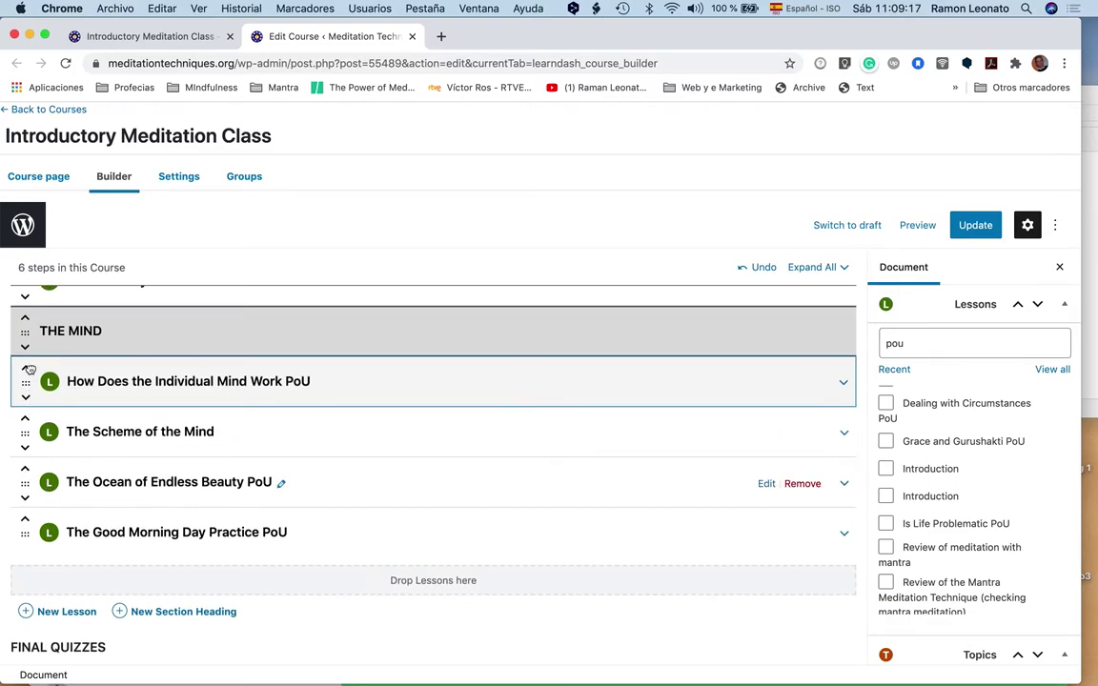
{"action": "left_click_drag", "start_coordinate": [27, 380], "coordinate": [37, 428]}
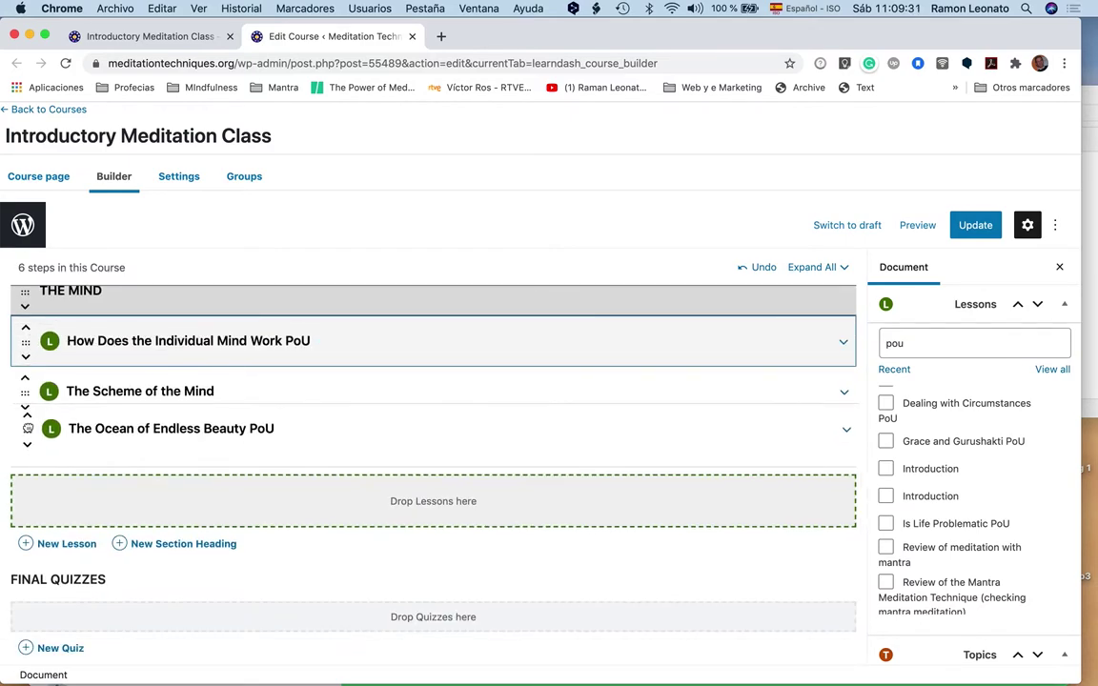
{"action": "left_click_drag", "start_coordinate": [47, 349], "coordinate": [27, 363]}
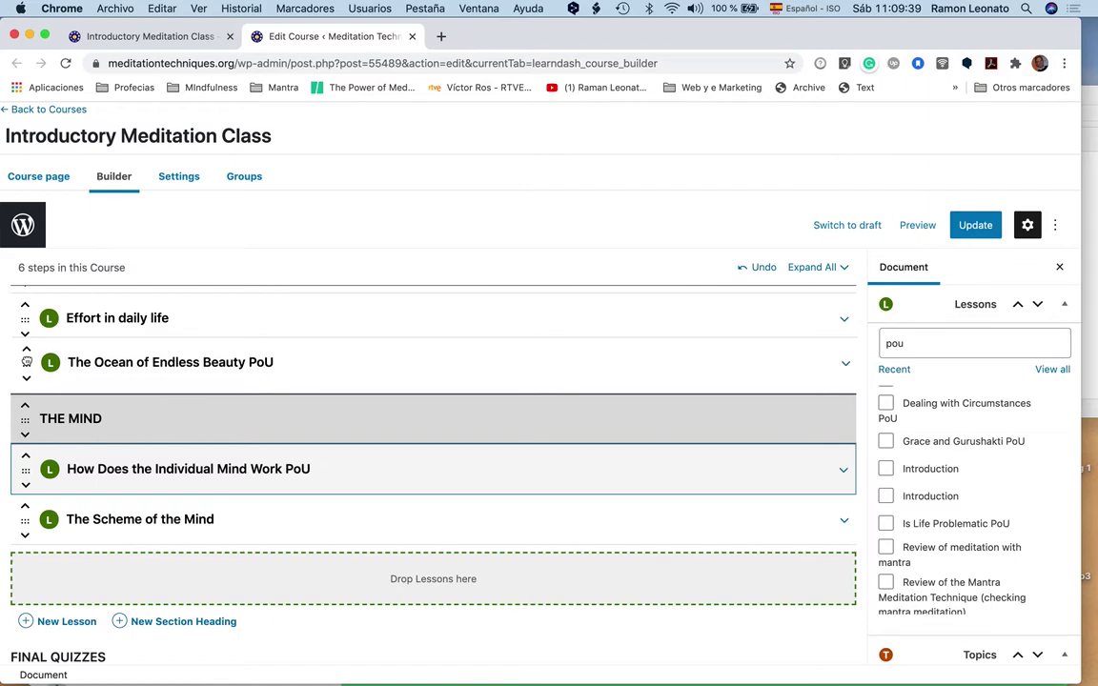
{"action": "scroll", "coordinate": [338, 366], "scroll_direction": "up", "scroll_amount": 3}
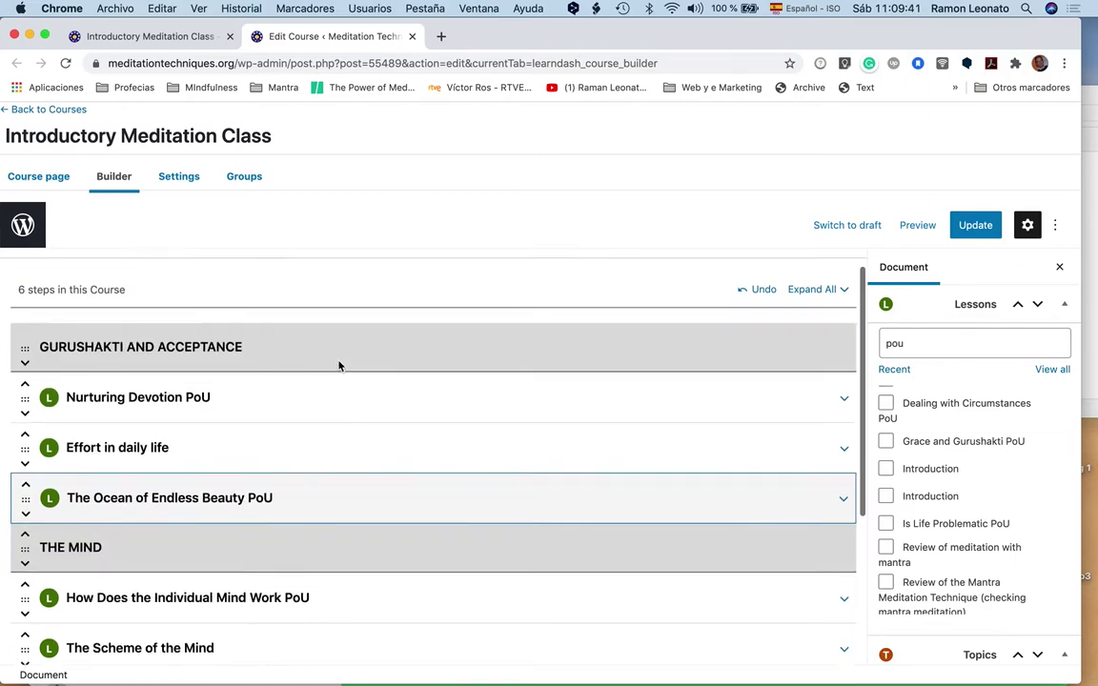
{"action": "scroll", "coordinate": [338, 366], "scroll_direction": "down", "scroll_amount": 5}
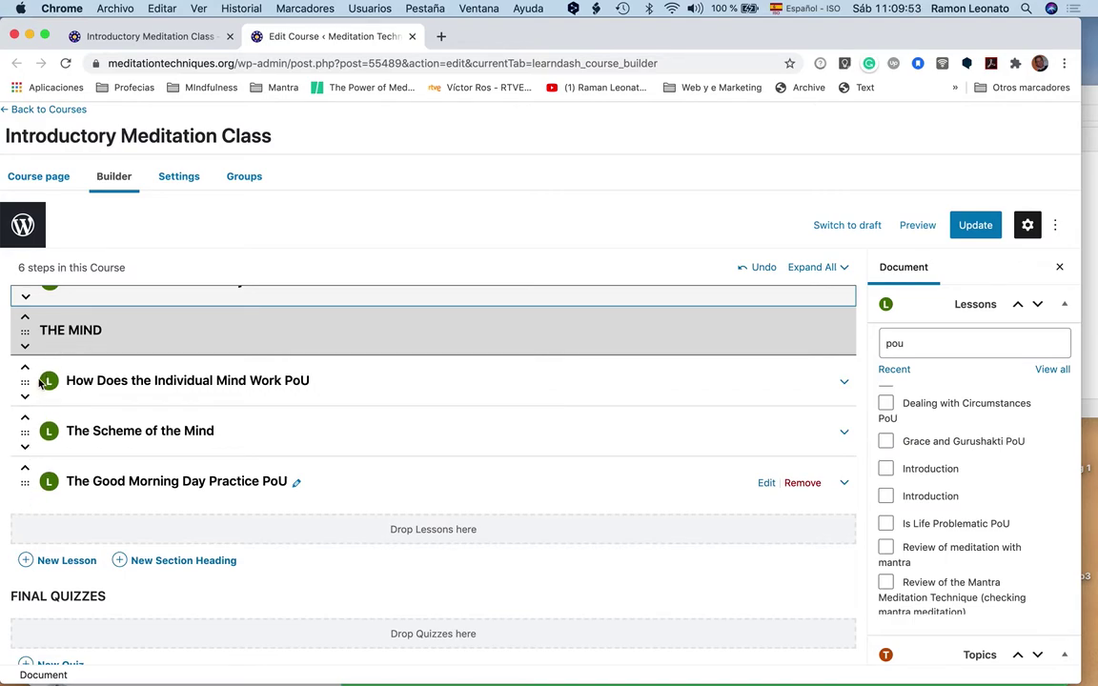
{"action": "left_click_drag", "start_coordinate": [432, 403], "coordinate": [285, 95]}
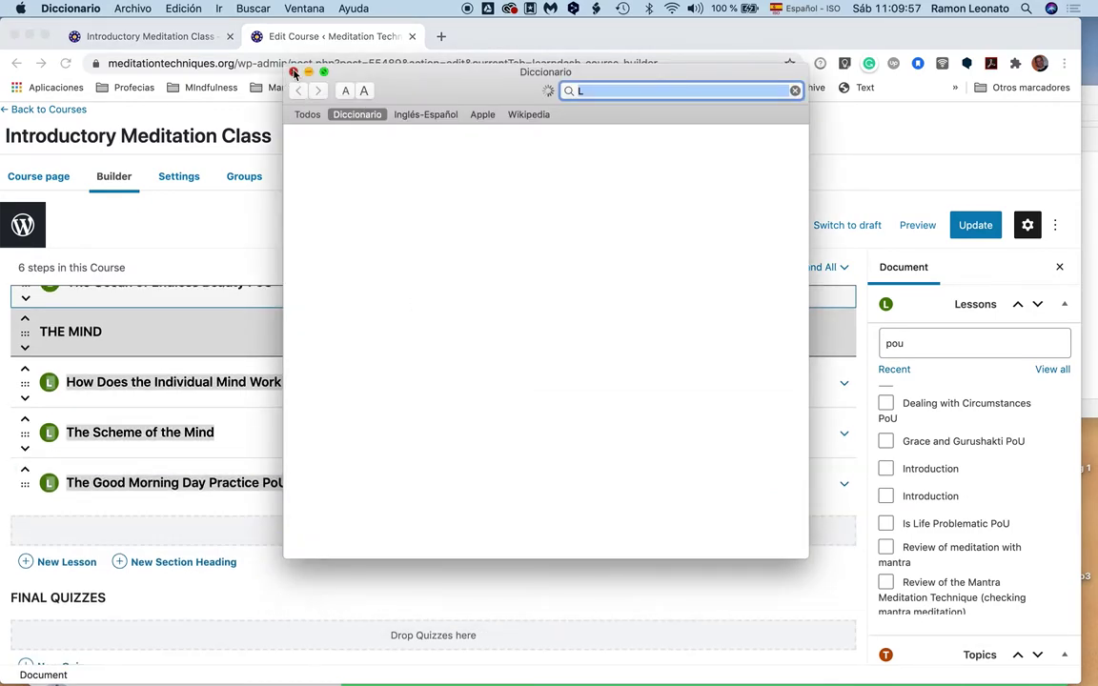
{"action": "left_click", "coordinate": [293, 72]}
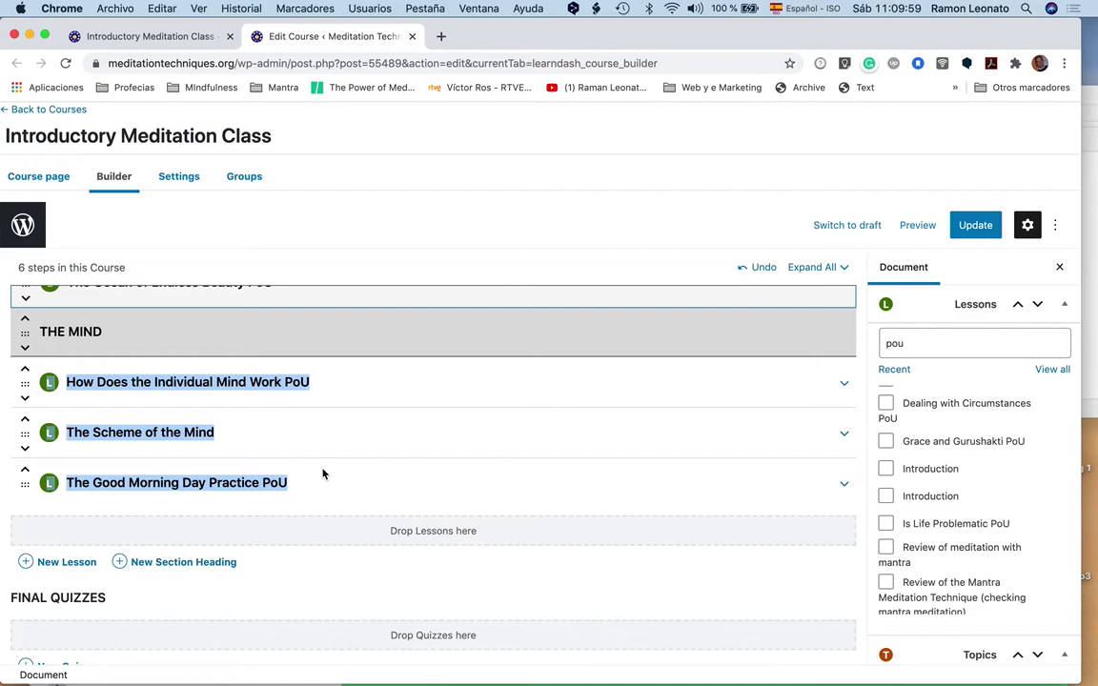
{"action": "left_click", "coordinate": [322, 473]}
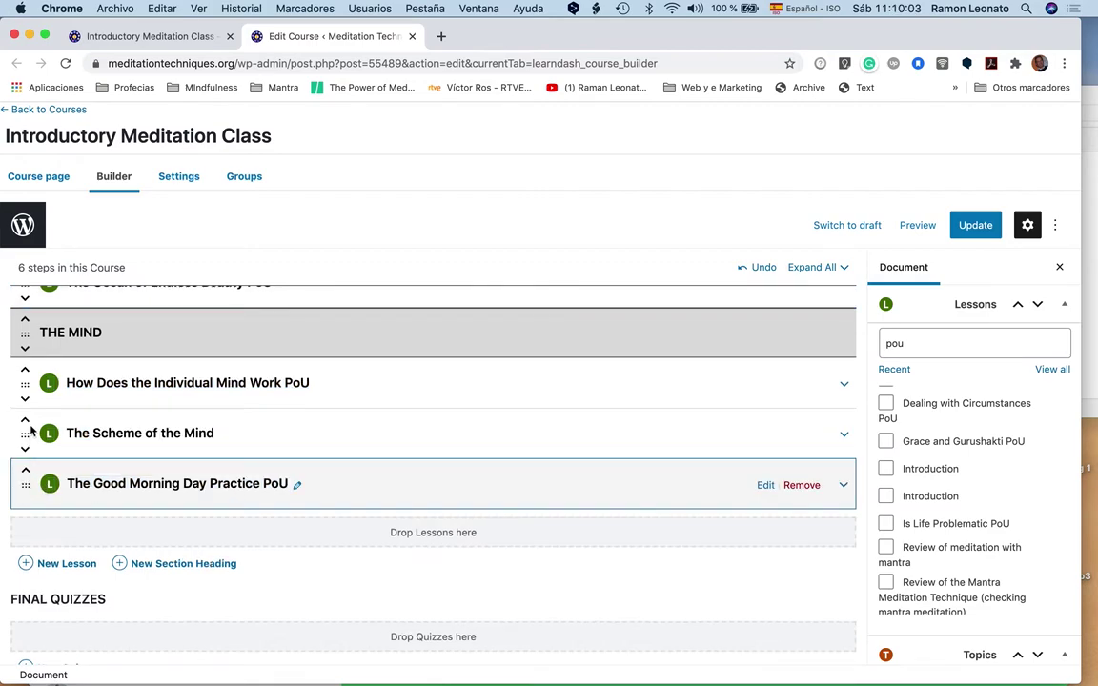
- Move The Good Morning Day Practice PoU to the first place under The Mind and save the course changes
{"action": "mouse_move", "coordinate": [29, 418]}
{"action": "left_mouse_down"}
{"action": "mouse_move", "coordinate": [20, 480]}
{"action": "mouse_move", "coordinate": [23, 358]}
{"action": "mouse_move", "coordinate": [26, 397]}
{"action": "left_mouse_up"}
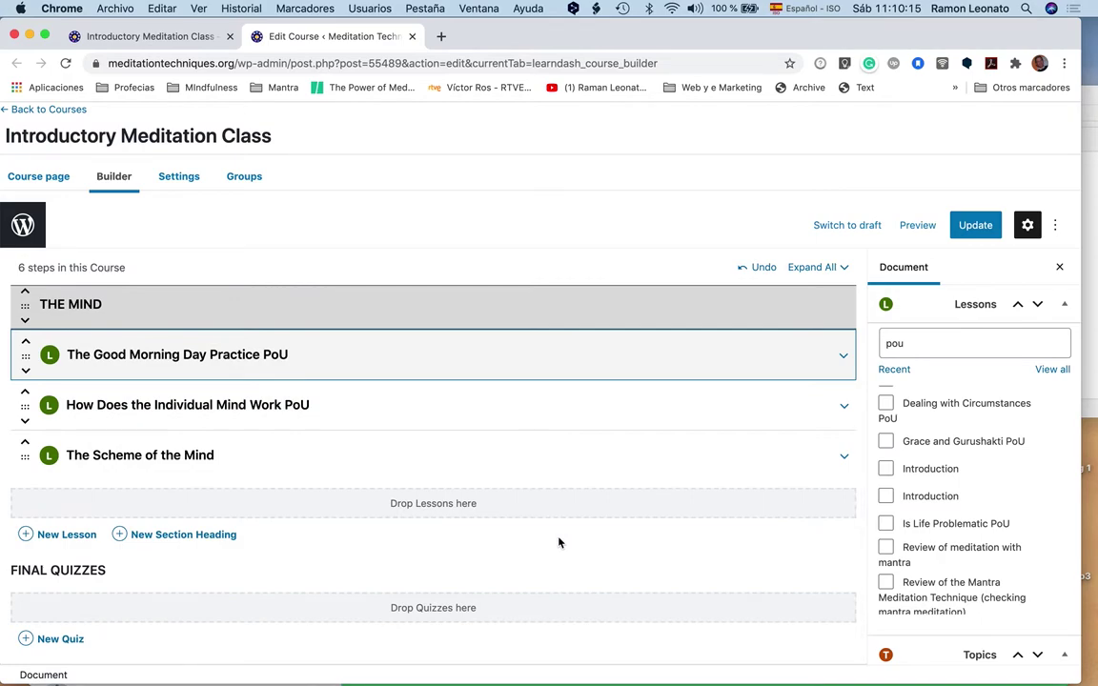
{"action": "scroll", "coordinate": [560, 541], "scroll_direction": "up", "scroll_amount": 2}
{"action": "scroll", "coordinate": [559, 542], "scroll_direction": "up", "scroll_amount": 1}
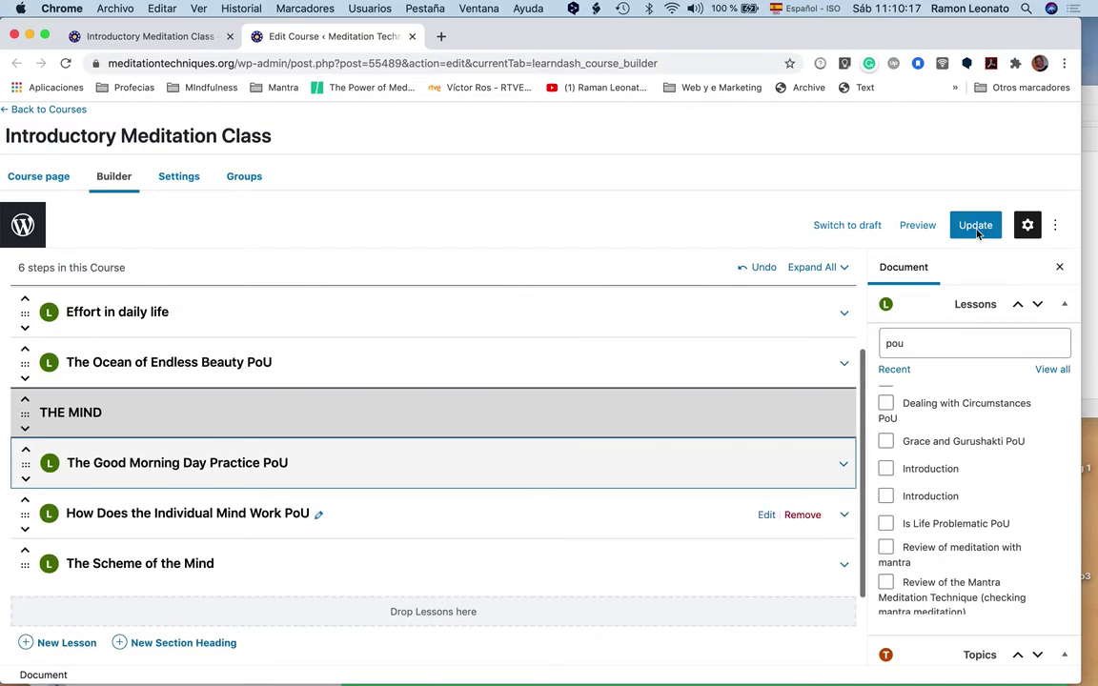
{"action": "left_click", "coordinate": [979, 227]}
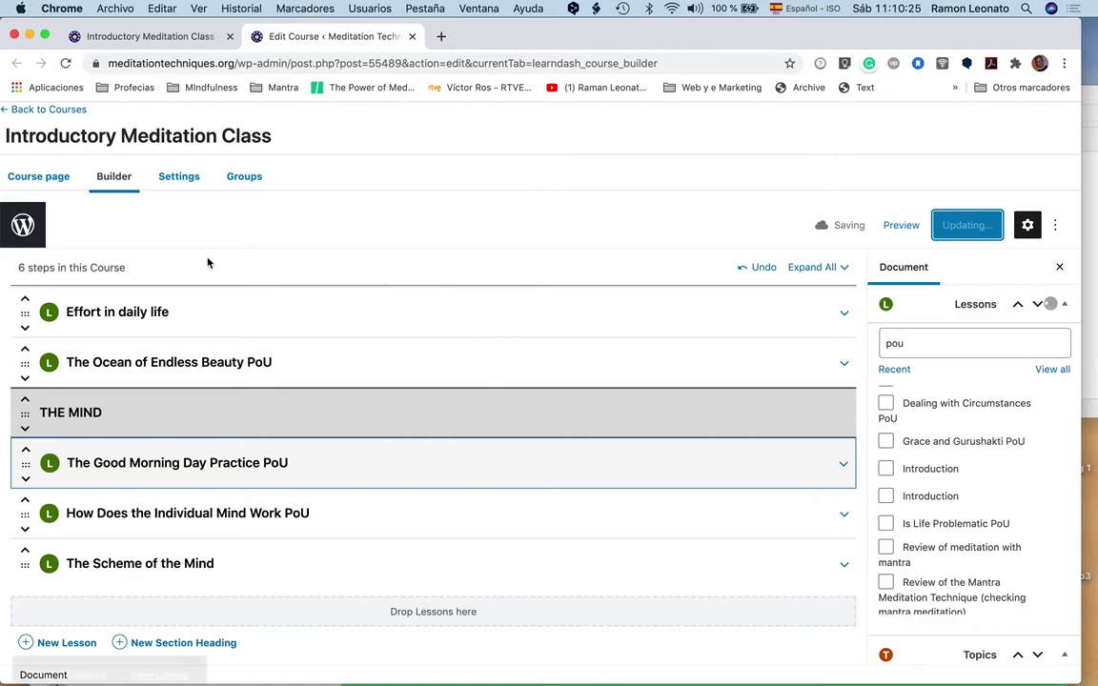
- Return to the public Introductory Meditation Class page, check its course content, and reload it to load the saved lesson structure
{"action": "left_click", "coordinate": [151, 38]}
{"action": "scroll", "coordinate": [311, 511], "scroll_direction": "down", "scroll_amount": 4}
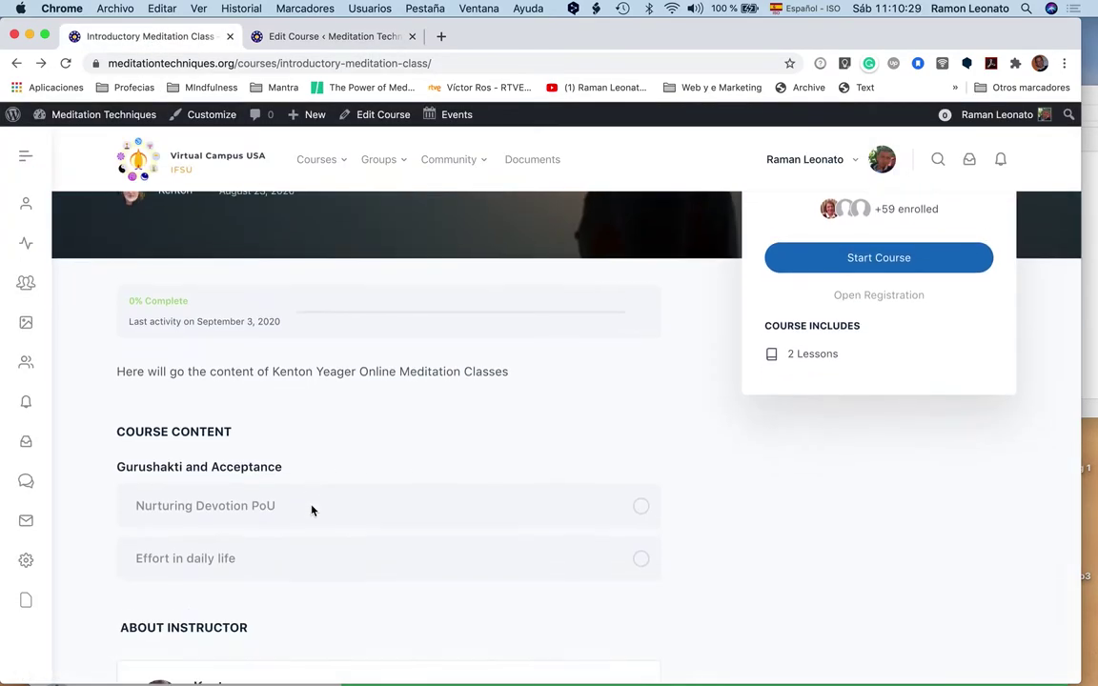
{"action": "scroll", "coordinate": [311, 511], "scroll_direction": "down", "scroll_amount": 3}
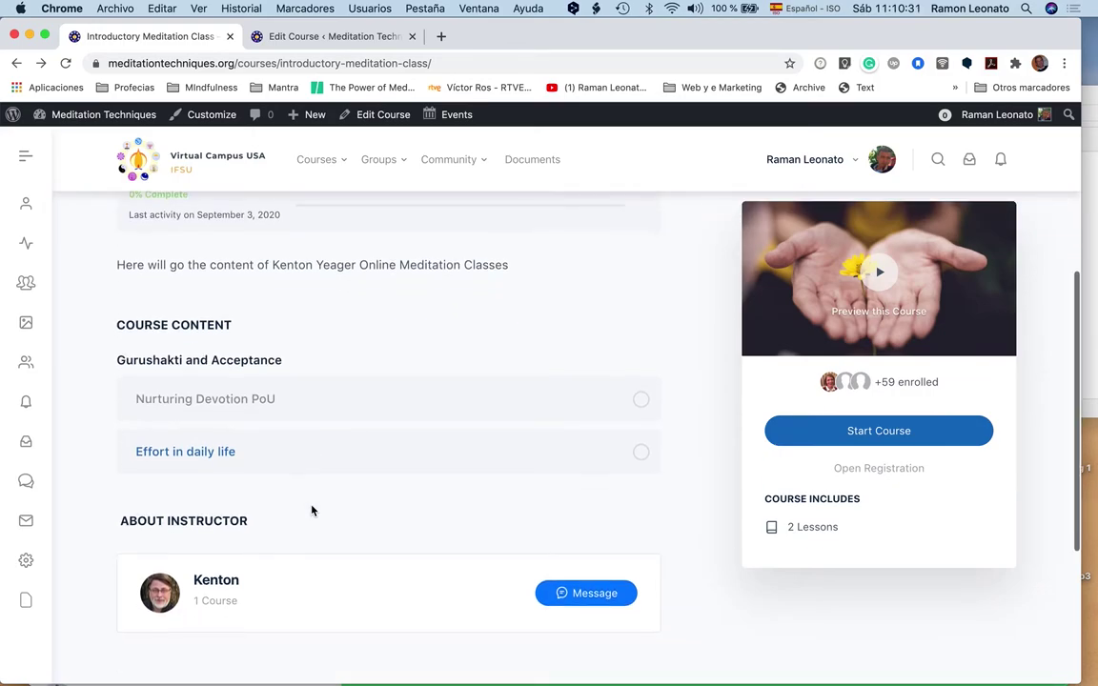
{"action": "scroll", "coordinate": [311, 511], "scroll_direction": "down", "scroll_amount": 1}
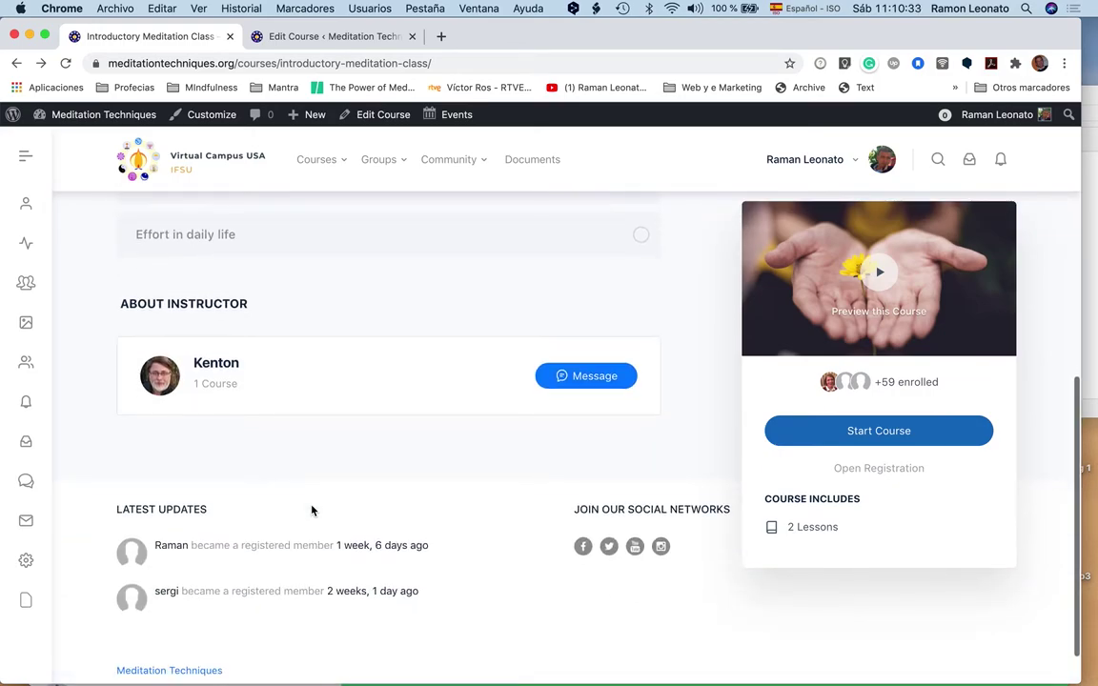
{"action": "scroll", "coordinate": [310, 511], "scroll_direction": "up", "scroll_amount": 3}
{"action": "scroll", "coordinate": [311, 510], "scroll_direction": "up", "scroll_amount": 1}
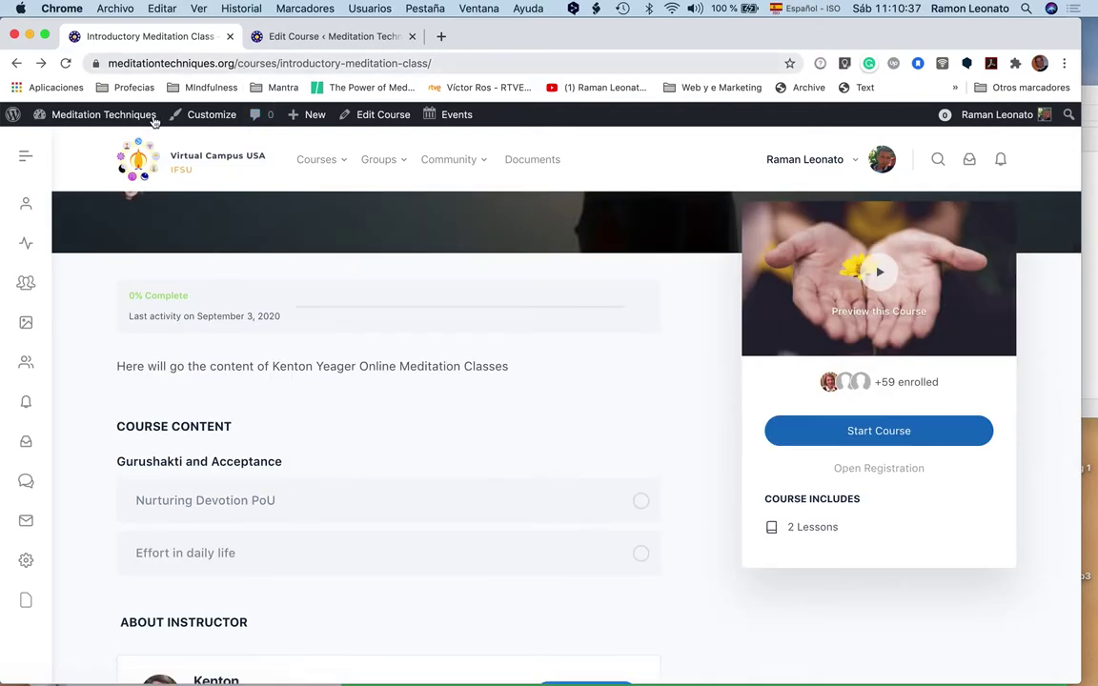
{"action": "left_click", "coordinate": [66, 63]}
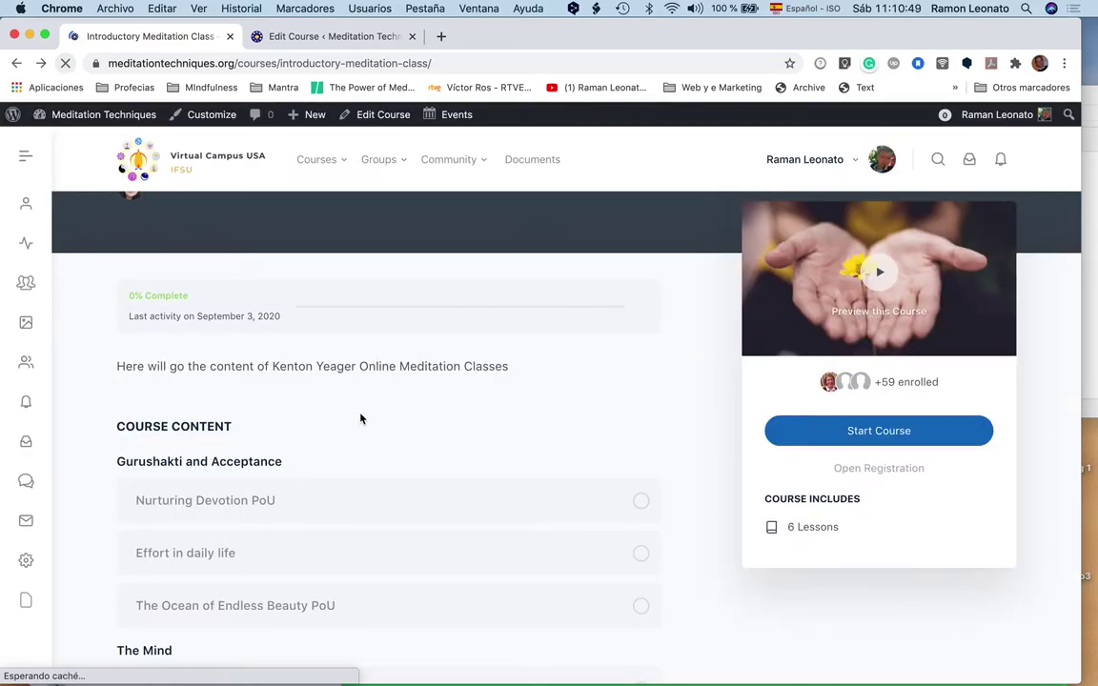
- Examine the lessons and their order under Gurushakti and Acceptance and The Mind on the reloaded course page
{"action": "scroll", "coordinate": [361, 417], "scroll_direction": "down", "scroll_amount": 5}
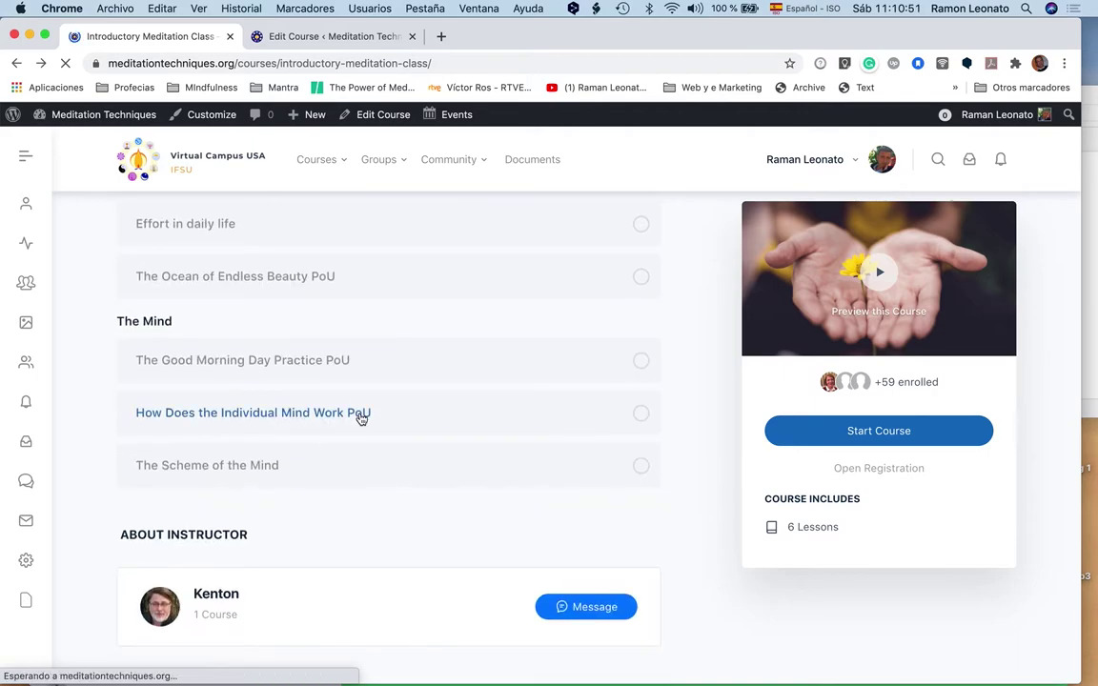
{"action": "scroll", "coordinate": [361, 418], "scroll_direction": "down", "scroll_amount": 2}
{"action": "scroll", "coordinate": [361, 419], "scroll_direction": "up", "scroll_amount": 4}
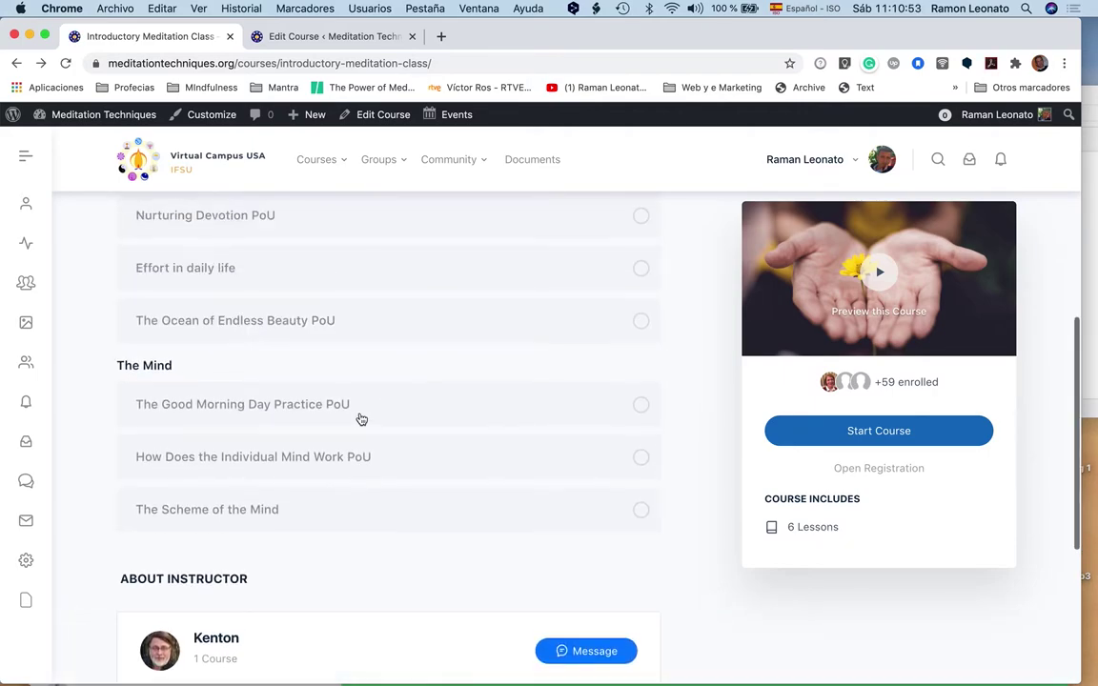
{"action": "scroll", "coordinate": [362, 418], "scroll_direction": "up", "scroll_amount": 3}
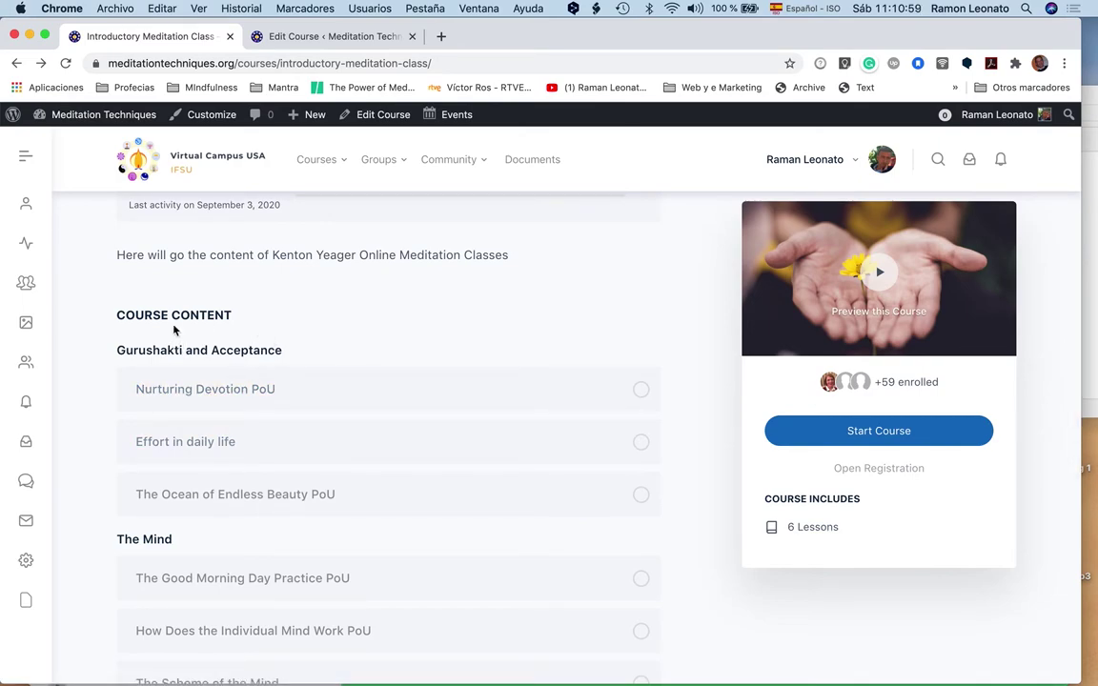
{"action": "scroll", "coordinate": [318, 497], "scroll_direction": "down", "scroll_amount": 3}
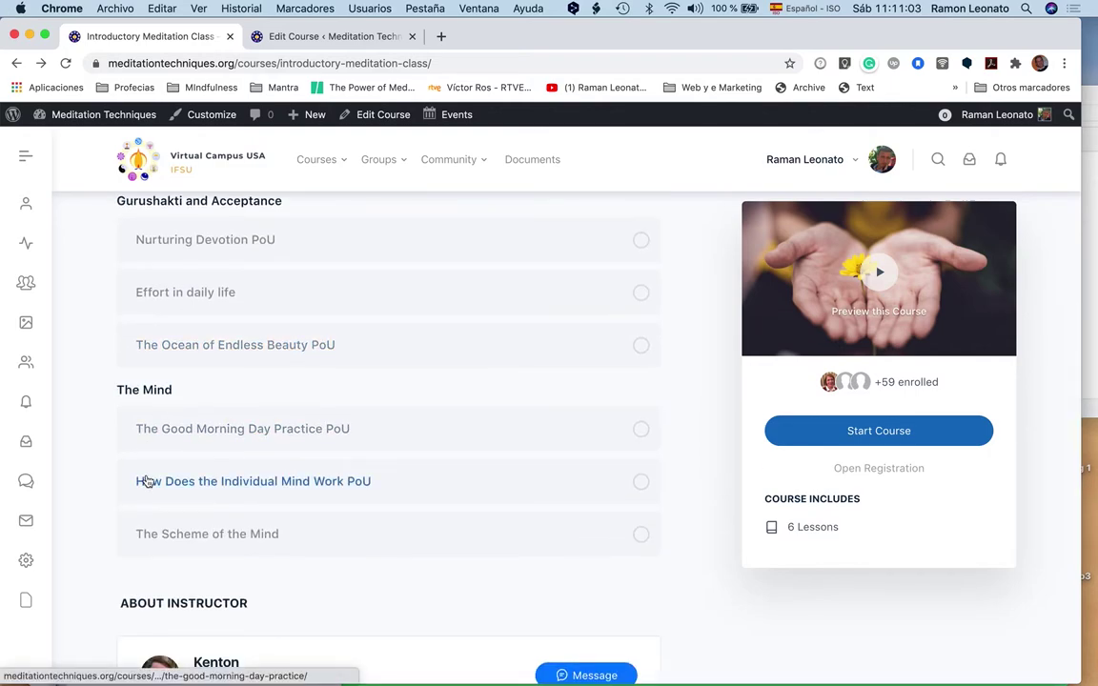
{"action": "scroll", "coordinate": [400, 385], "scroll_direction": "up", "scroll_amount": 3}
{"action": "scroll", "coordinate": [400, 385], "scroll_direction": "down", "scroll_amount": 5}
{"action": "scroll", "coordinate": [401, 385], "scroll_direction": "up", "scroll_amount": 3}
{"action": "scroll", "coordinate": [400, 385], "scroll_direction": "up", "scroll_amount": 2}
{"action": "scroll", "coordinate": [400, 385], "scroll_direction": "down", "scroll_amount": 3}
{"action": "scroll", "coordinate": [400, 385], "scroll_direction": "up", "scroll_amount": 3}
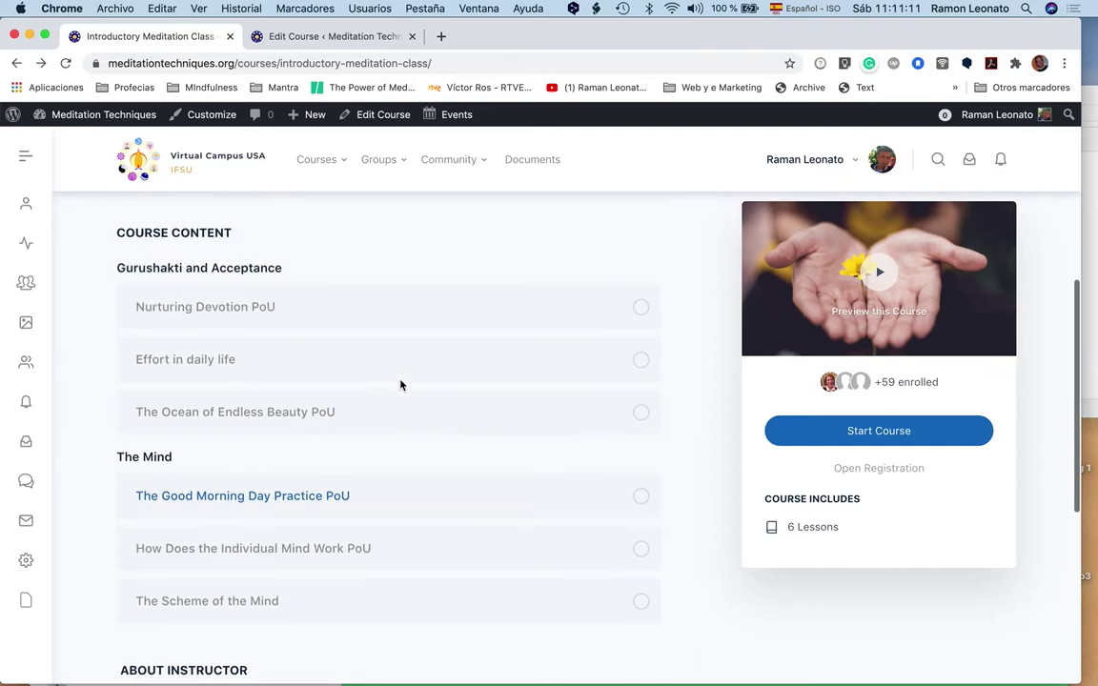
{"action": "scroll", "coordinate": [400, 385], "scroll_direction": "down", "scroll_amount": 2}
{"action": "scroll", "coordinate": [400, 385], "scroll_direction": "down", "scroll_amount": 2}
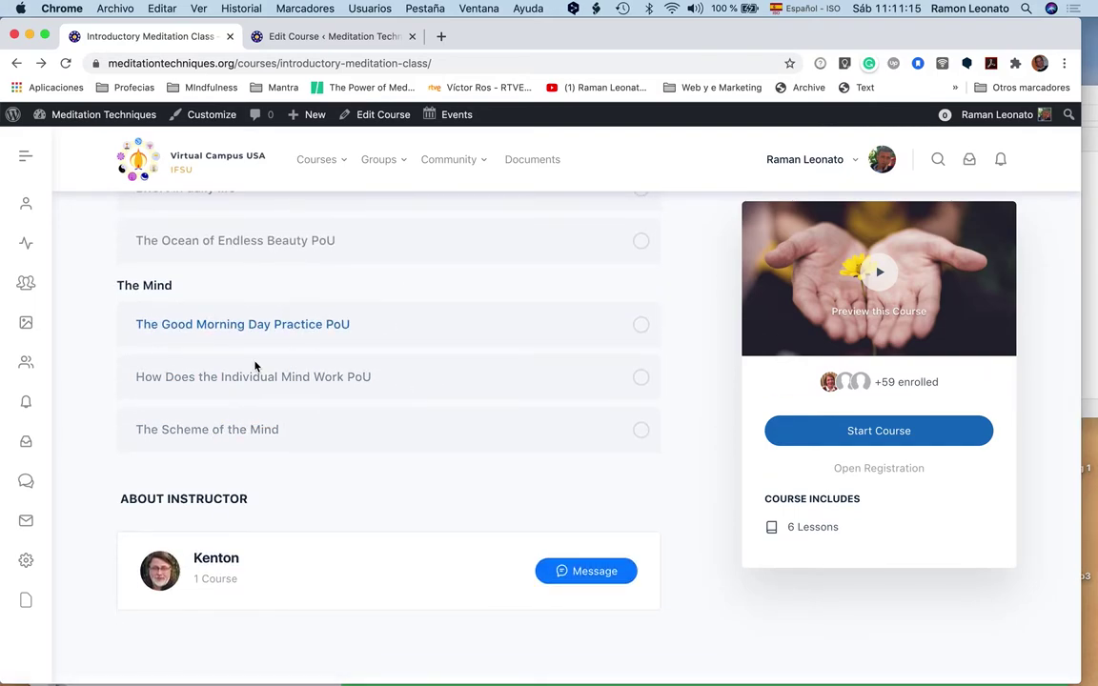
{"action": "scroll", "coordinate": [254, 365], "scroll_direction": "up", "scroll_amount": 3}
{"action": "scroll", "coordinate": [254, 364], "scroll_direction": "up", "scroll_amount": 1}
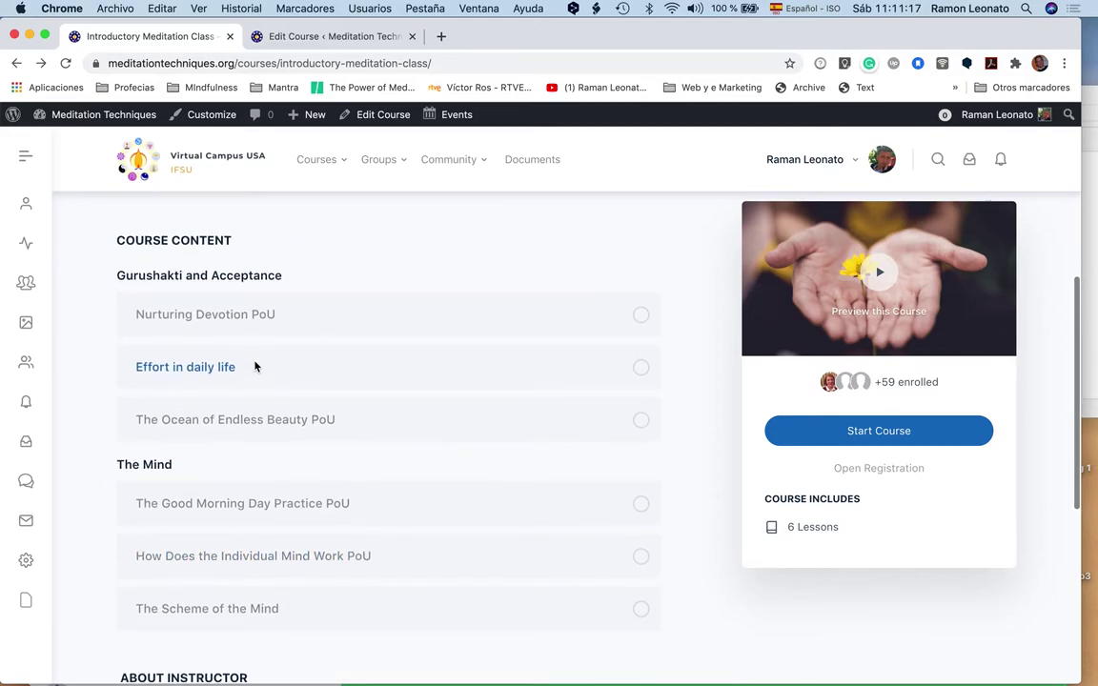
{"action": "scroll", "coordinate": [255, 366], "scroll_direction": "down", "scroll_amount": 4}
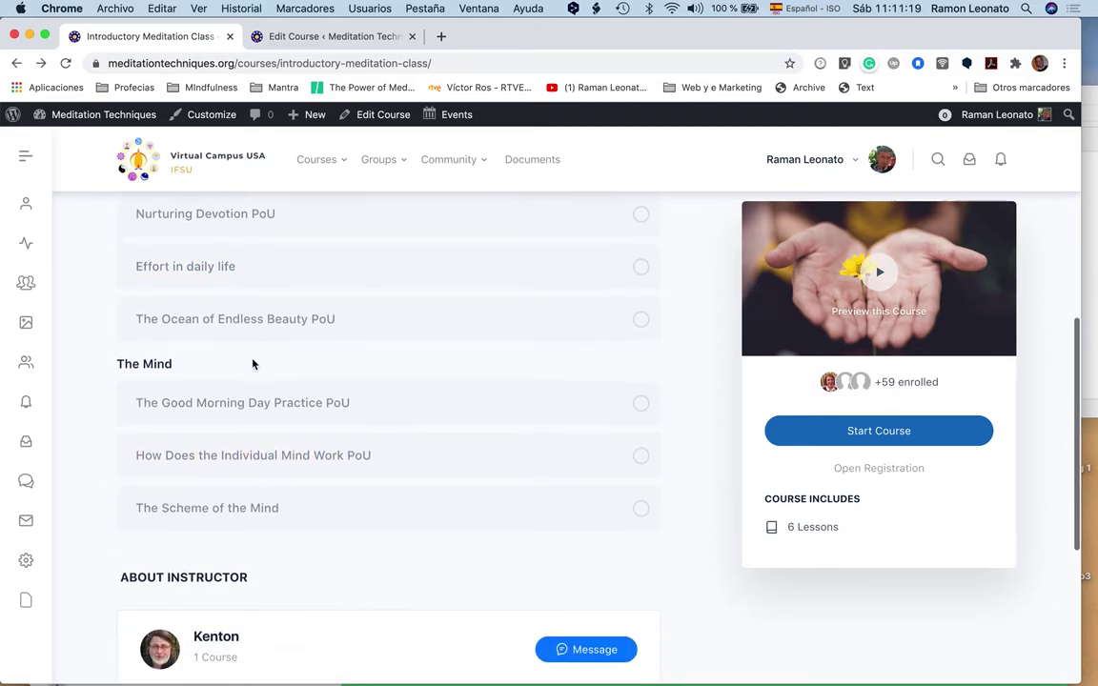
{"action": "scroll", "coordinate": [253, 364], "scroll_direction": "down", "scroll_amount": 2}
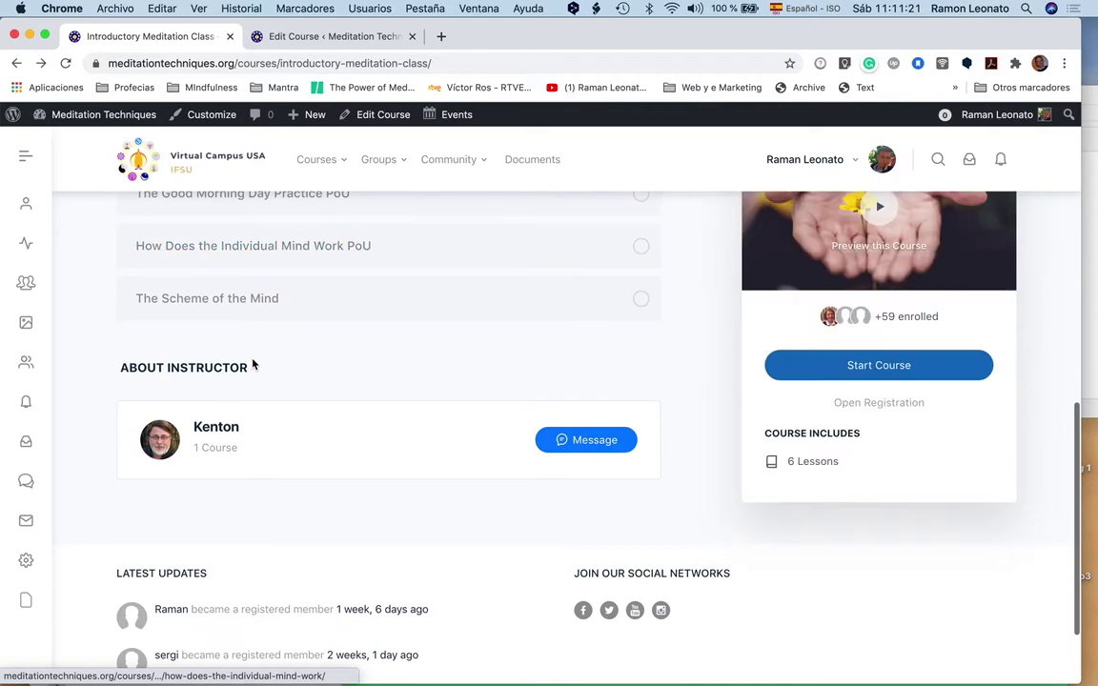
{"action": "scroll", "coordinate": [253, 364], "scroll_direction": "up", "scroll_amount": 2}
{"action": "scroll", "coordinate": [253, 364], "scroll_direction": "up", "scroll_amount": 4}
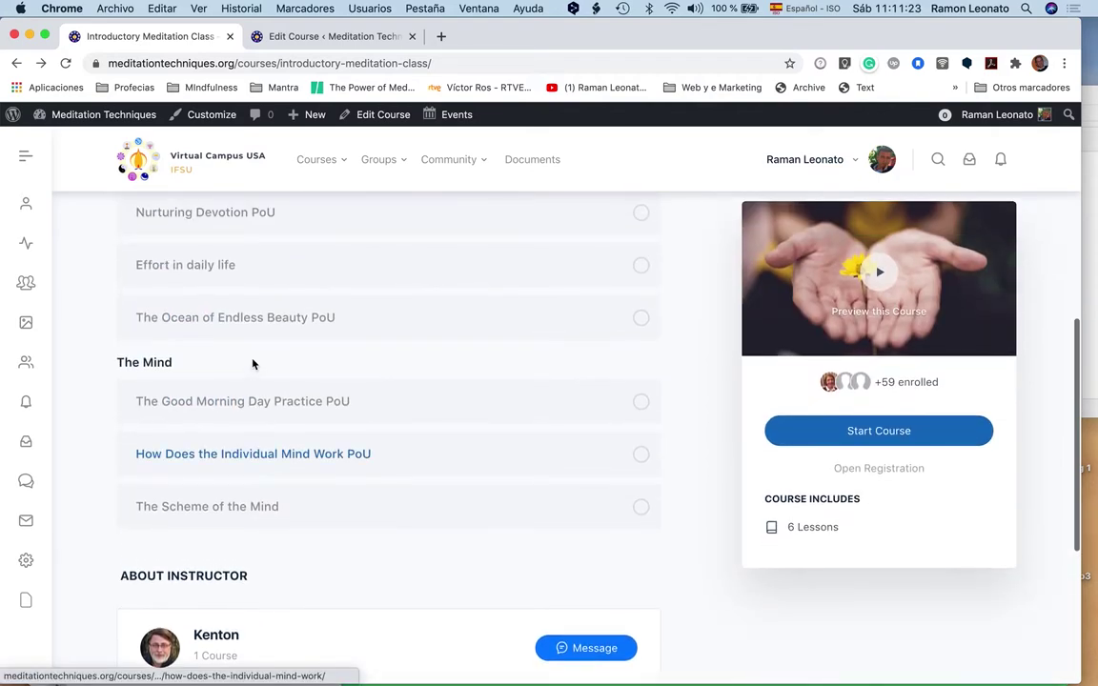
{"action": "scroll", "coordinate": [254, 365], "scroll_direction": "up", "scroll_amount": 1}
{"action": "scroll", "coordinate": [254, 365], "scroll_direction": "down", "scroll_amount": 2}
{"action": "scroll", "coordinate": [253, 364], "scroll_direction": "down", "scroll_amount": 4}
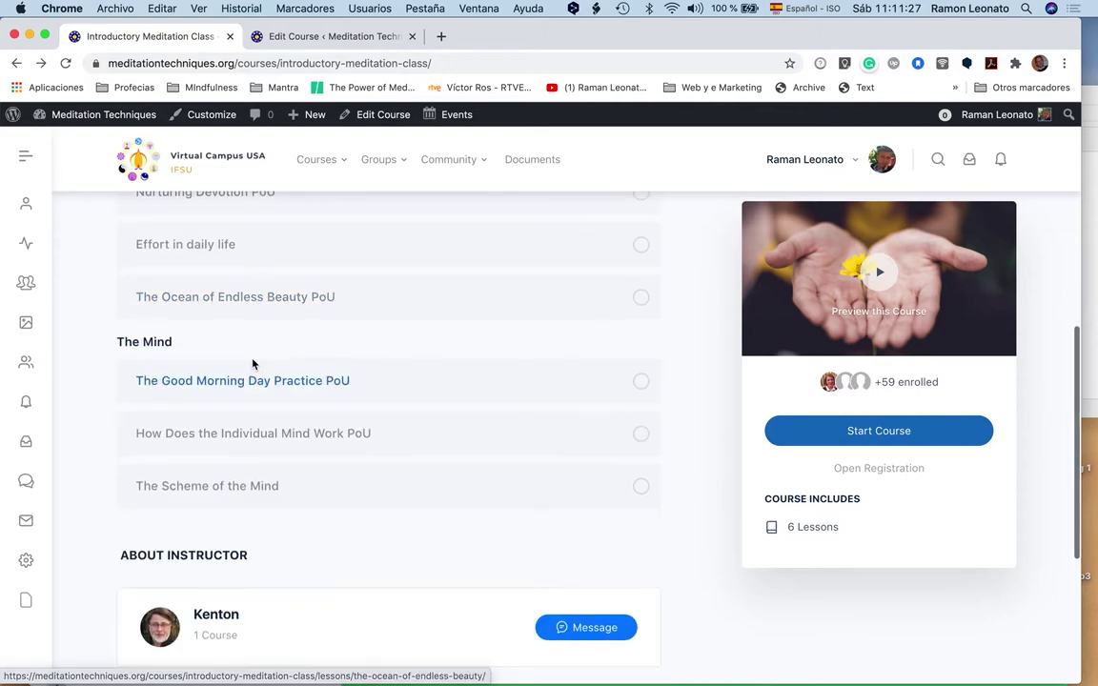
{"action": "scroll", "coordinate": [253, 363], "scroll_direction": "down", "scroll_amount": 1}
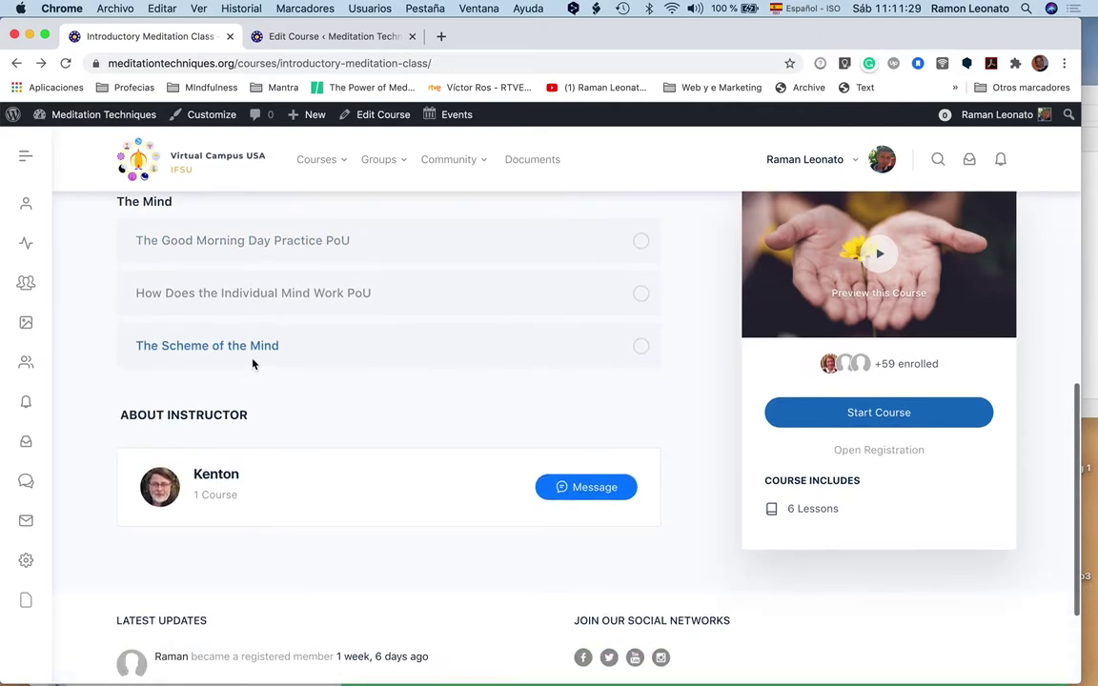
{"action": "scroll", "coordinate": [253, 364], "scroll_direction": "up", "scroll_amount": 3}
{"action": "scroll", "coordinate": [253, 365], "scroll_direction": "up", "scroll_amount": 3}
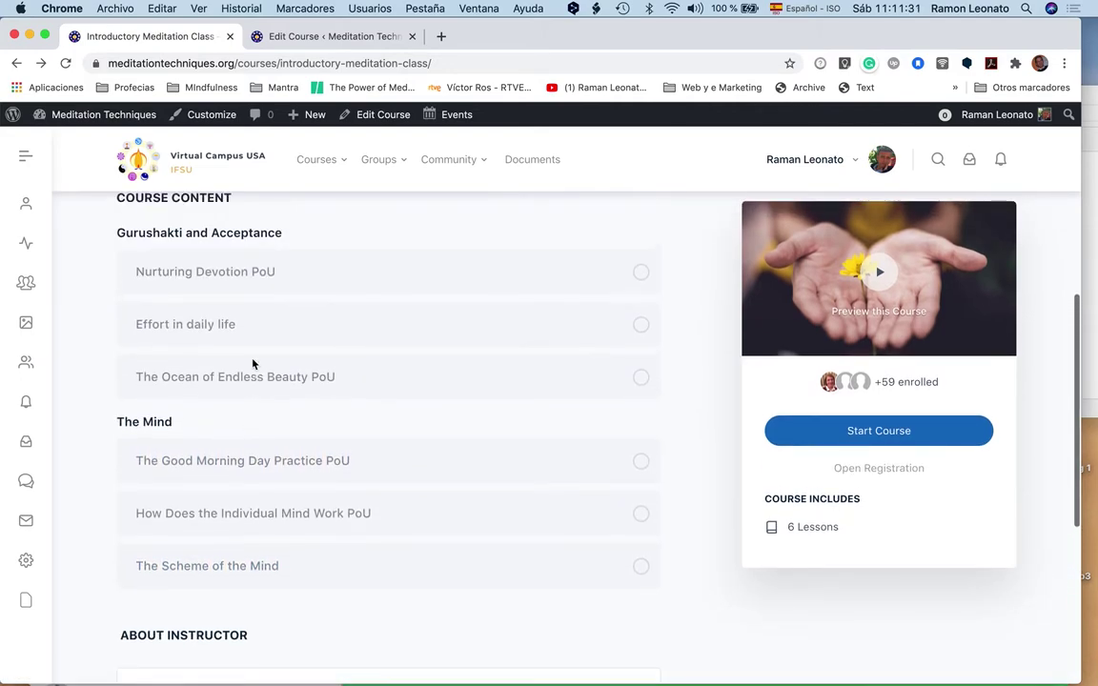
{"action": "scroll", "coordinate": [254, 364], "scroll_direction": "up", "scroll_amount": 2}
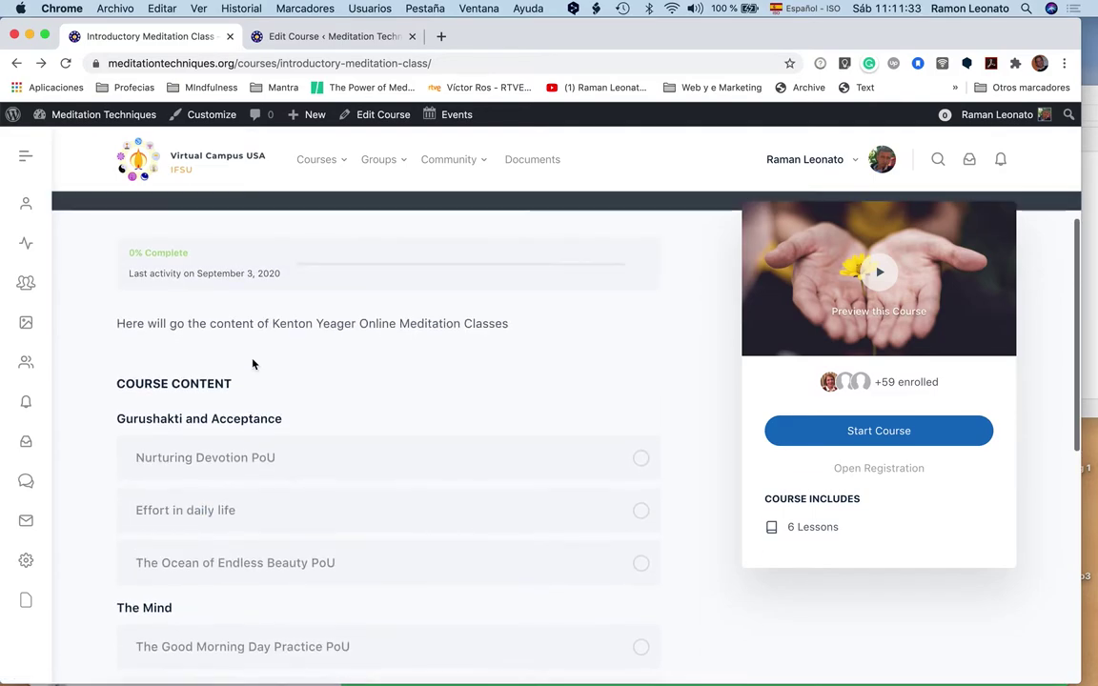
{"action": "scroll", "coordinate": [253, 363], "scroll_direction": "down", "scroll_amount": 6}
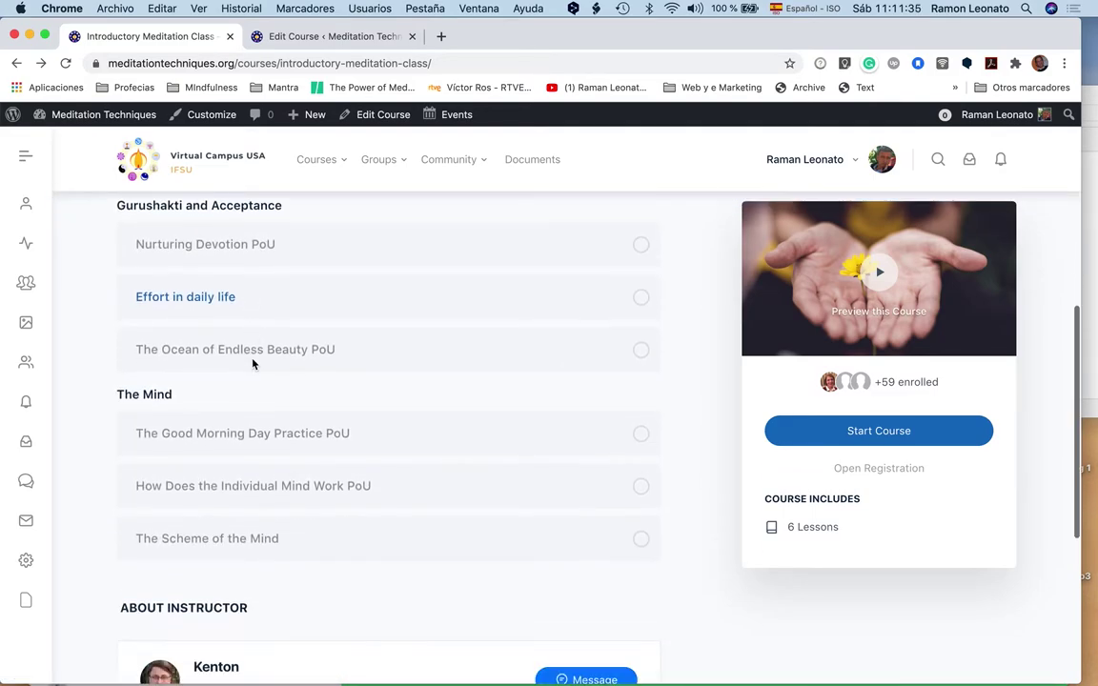
{"action": "scroll", "coordinate": [254, 364], "scroll_direction": "up", "scroll_amount": 3}
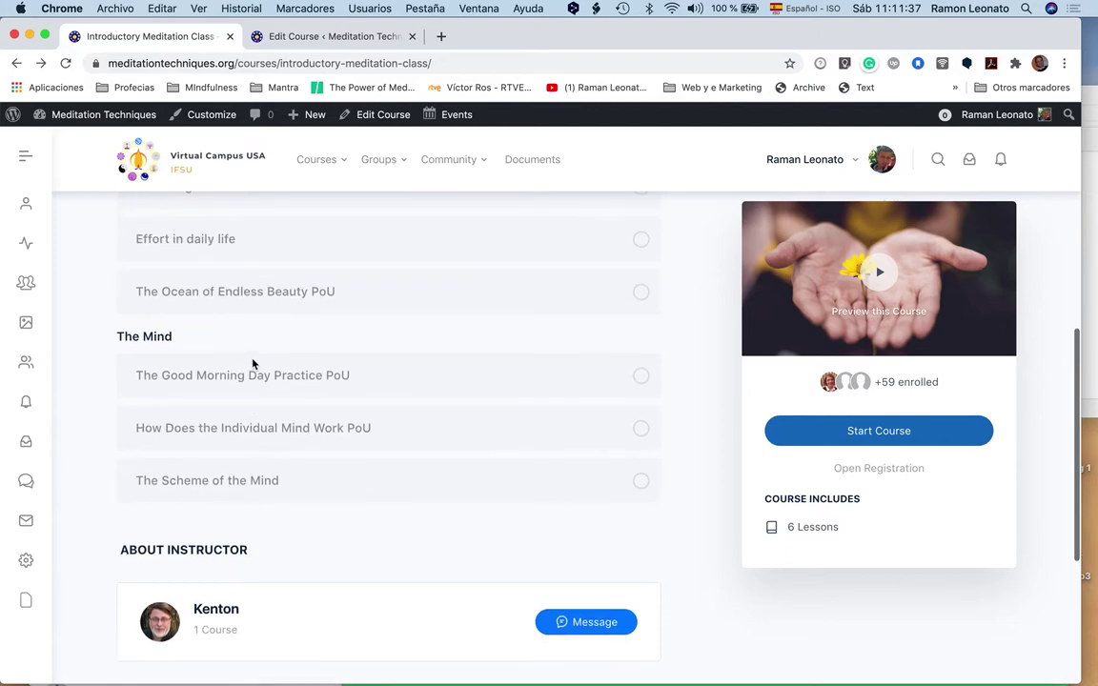
{"action": "scroll", "coordinate": [254, 364], "scroll_direction": "up", "scroll_amount": 2}
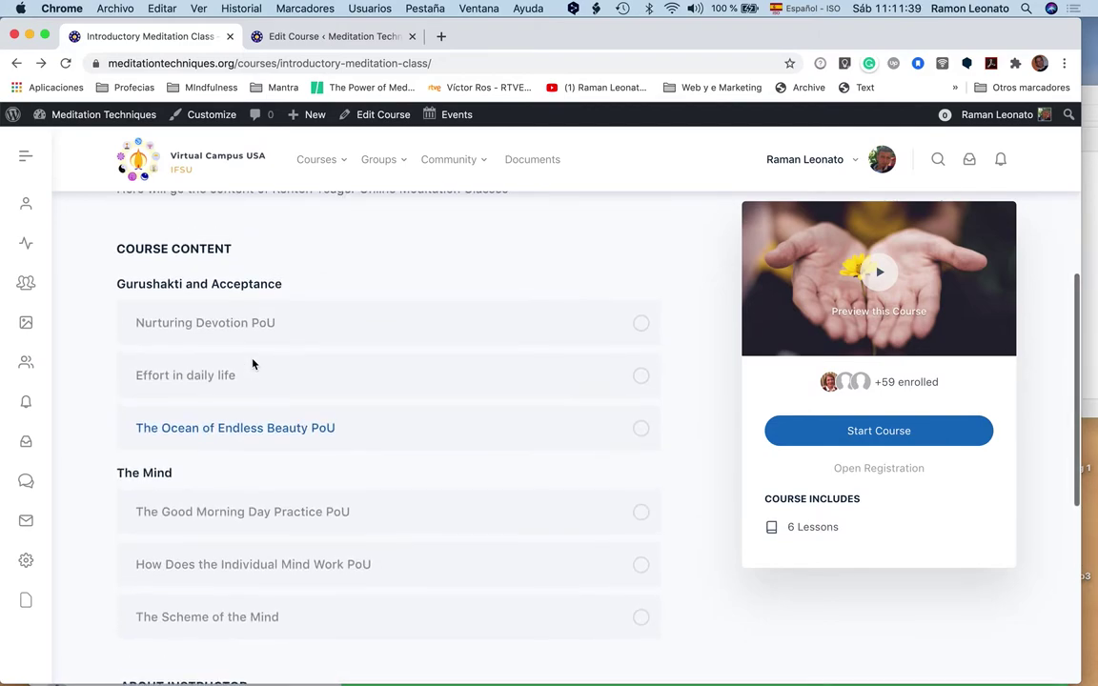
{"action": "scroll", "coordinate": [253, 364], "scroll_direction": "up", "scroll_amount": 1}
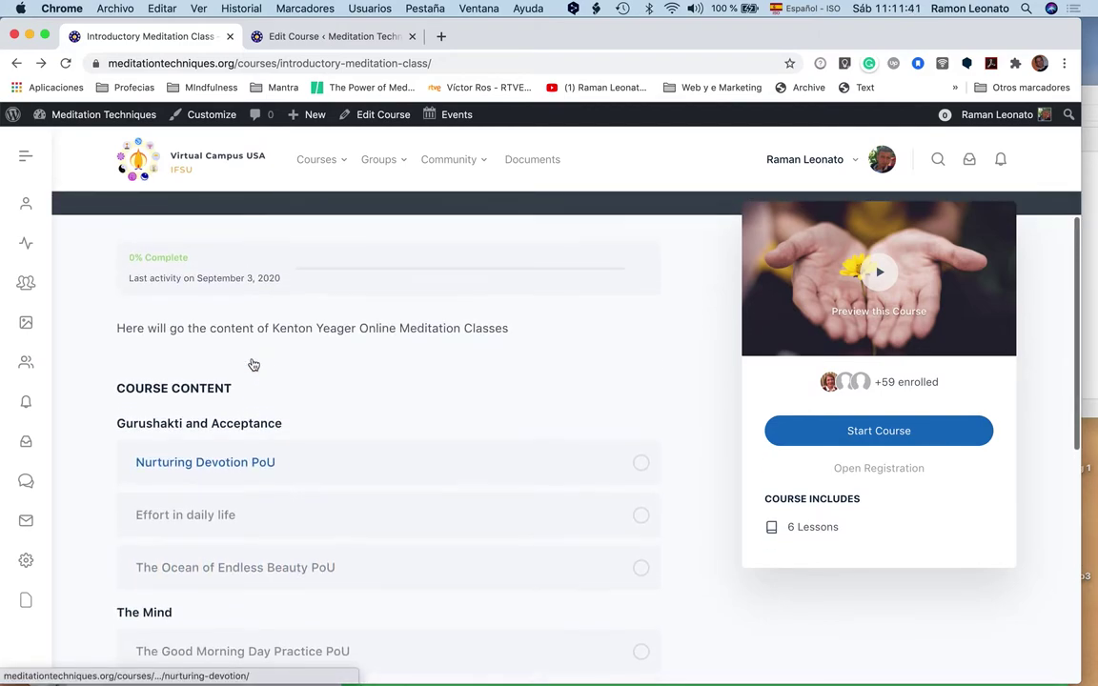
{"action": "scroll", "coordinate": [253, 364], "scroll_direction": "down", "scroll_amount": 5}
{"action": "scroll", "coordinate": [254, 364], "scroll_direction": "down", "scroll_amount": 2}
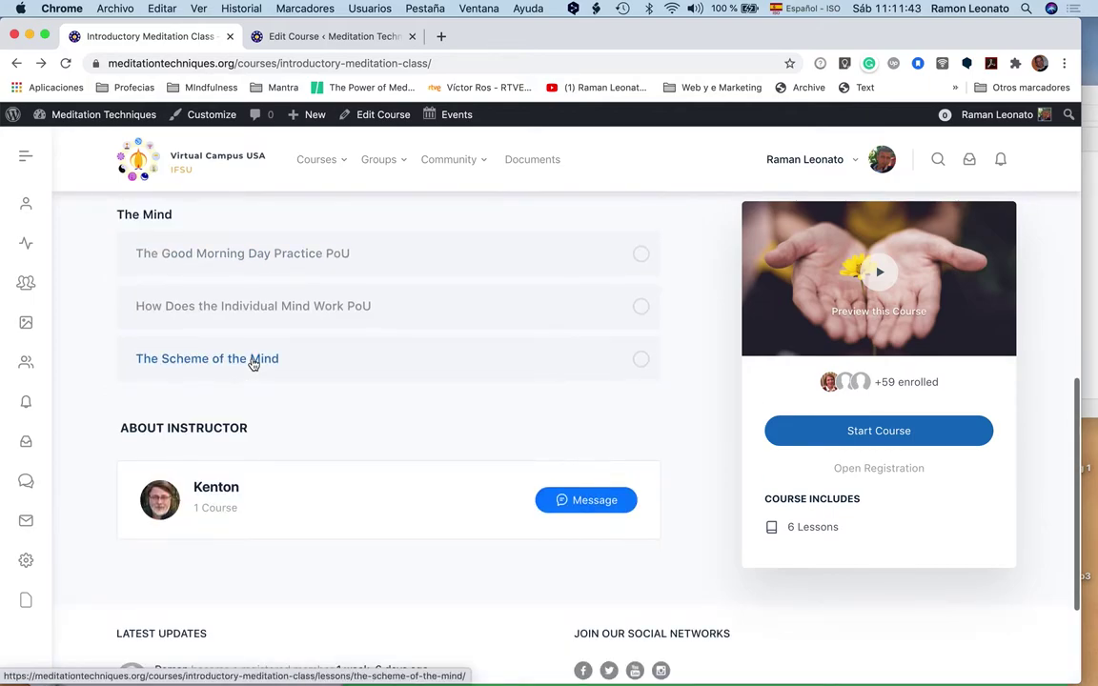
{"action": "scroll", "coordinate": [254, 364], "scroll_direction": "up", "scroll_amount": 6}
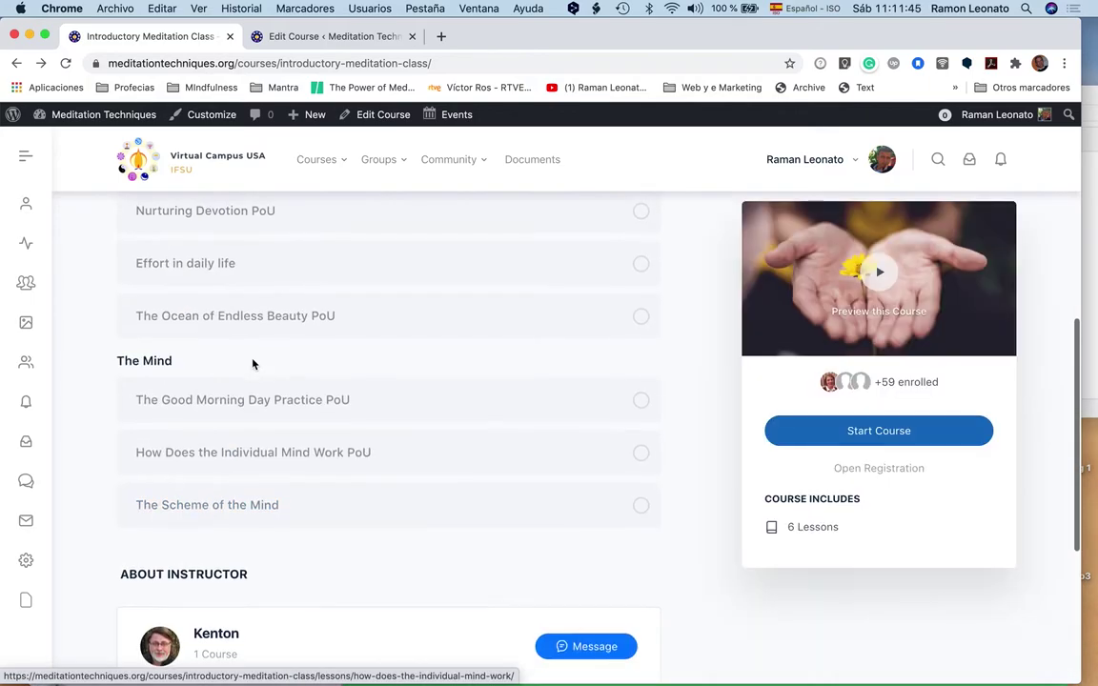
{"action": "scroll", "coordinate": [254, 362], "scroll_direction": "up", "scroll_amount": 1}
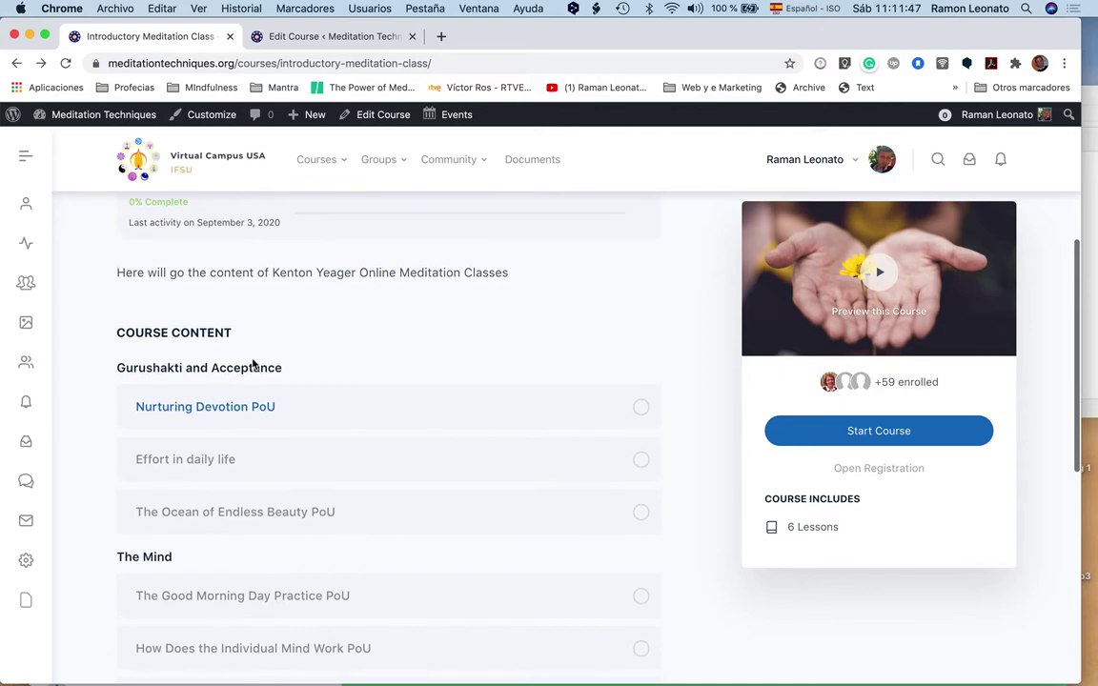
{"action": "mouse_move", "coordinate": [360, 678]}
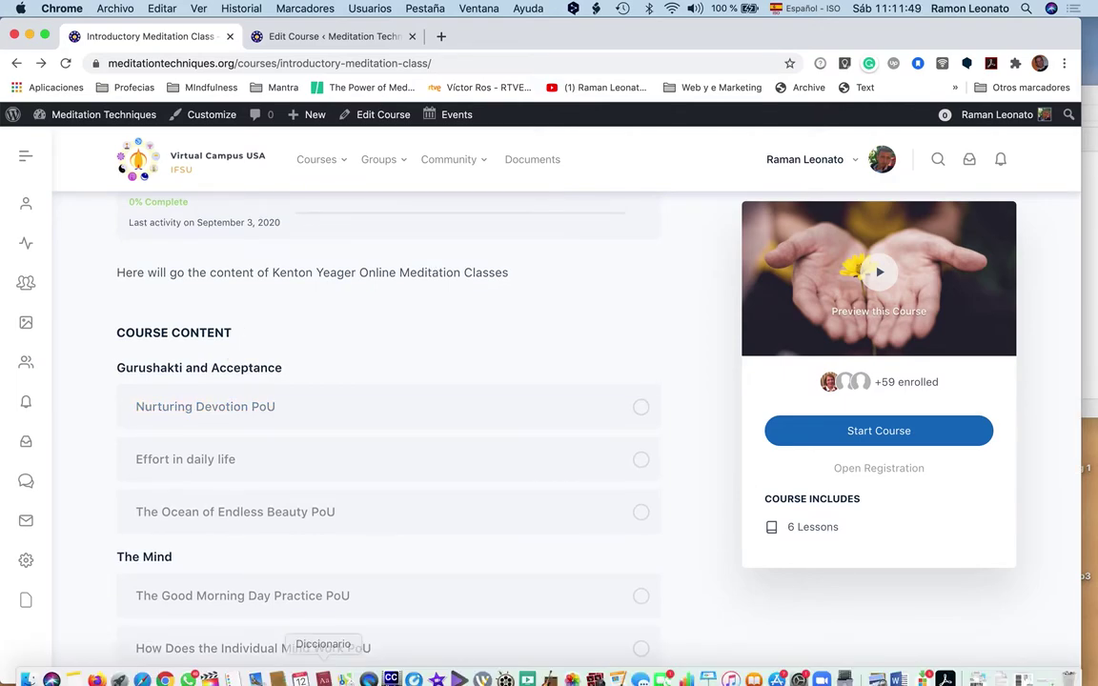
{"action": "left_click", "coordinate": [370, 671]}
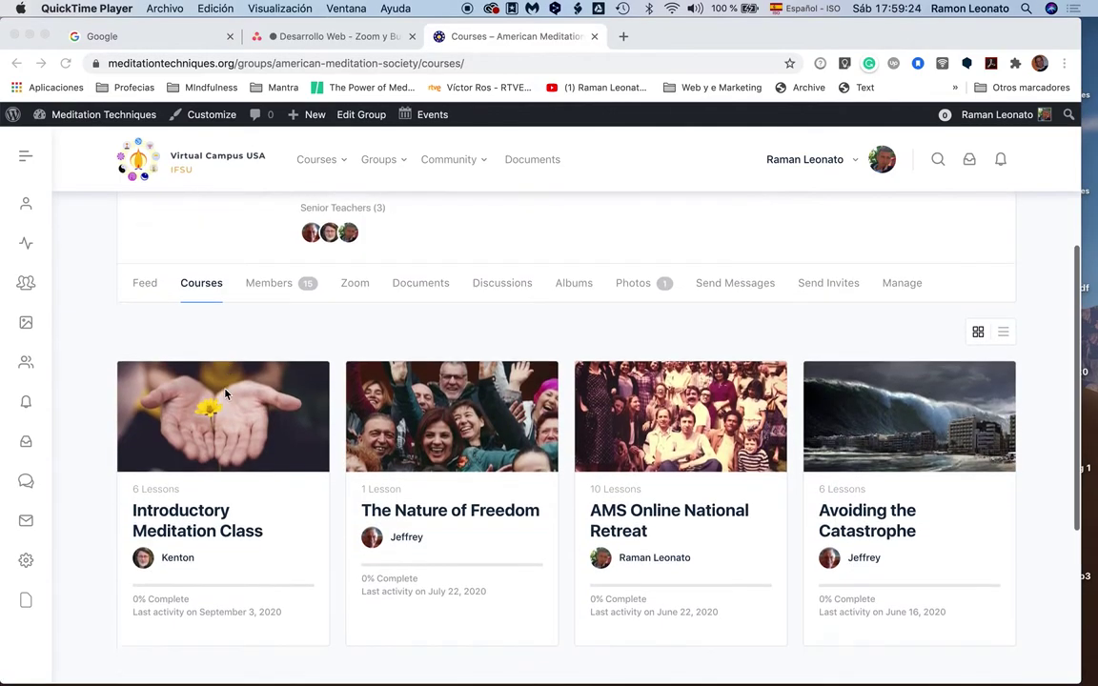
- Look over the American Meditation Society group's header and the courses offered in its Courses section
{"action": "scroll", "coordinate": [226, 394], "scroll_direction": "down", "scroll_amount": 4}
{"action": "scroll", "coordinate": [226, 393], "scroll_direction": "up", "scroll_amount": 3}
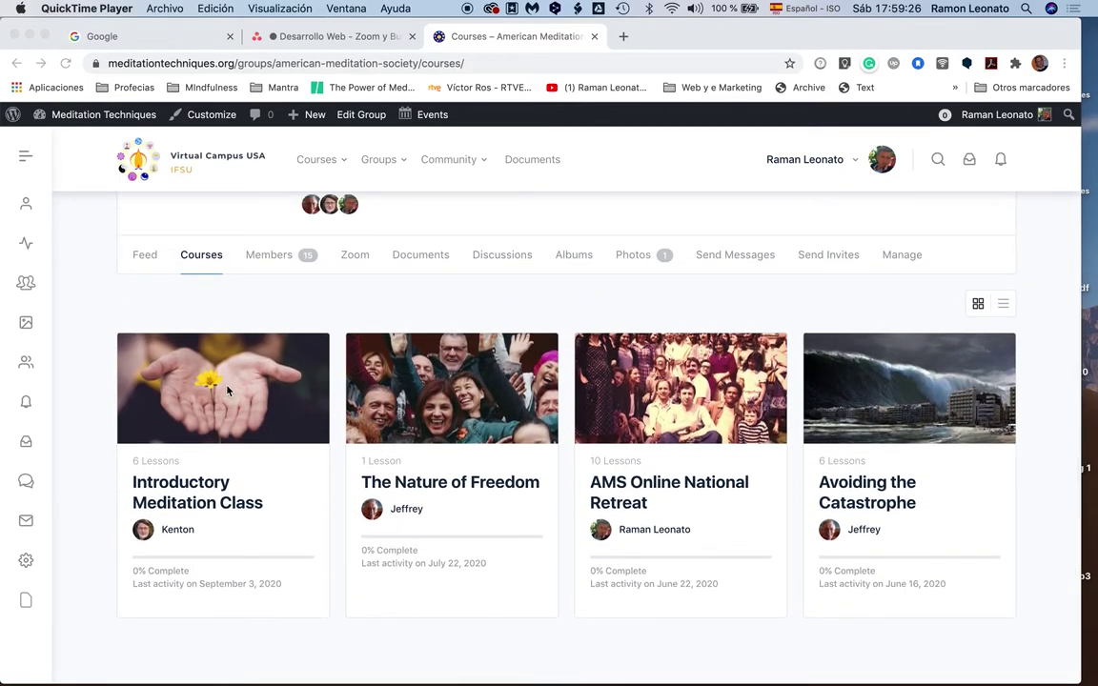
{"action": "scroll", "coordinate": [244, 328], "scroll_direction": "up", "scroll_amount": 5}
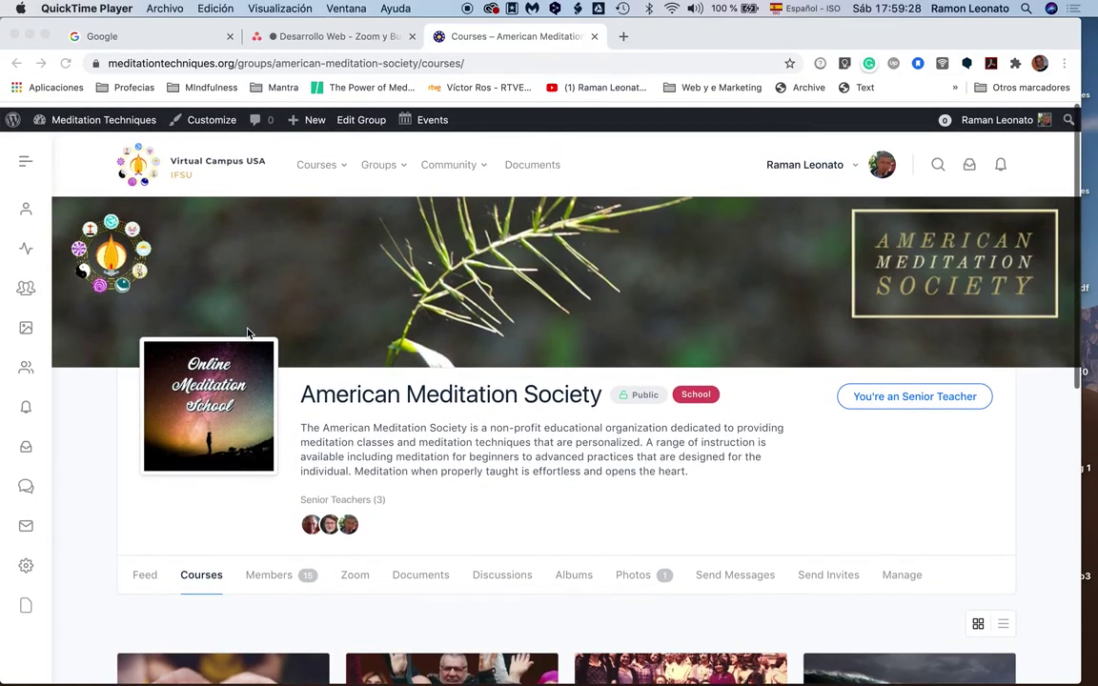
{"action": "scroll", "coordinate": [247, 333], "scroll_direction": "down", "scroll_amount": 1}
{"action": "scroll", "coordinate": [503, 367], "scroll_direction": "down", "scroll_amount": 4}
{"action": "scroll", "coordinate": [503, 368], "scroll_direction": "up", "scroll_amount": 5}
{"action": "scroll", "coordinate": [503, 368], "scroll_direction": "down", "scroll_amount": 2}
{"action": "scroll", "coordinate": [503, 368], "scroll_direction": "down", "scroll_amount": 2}
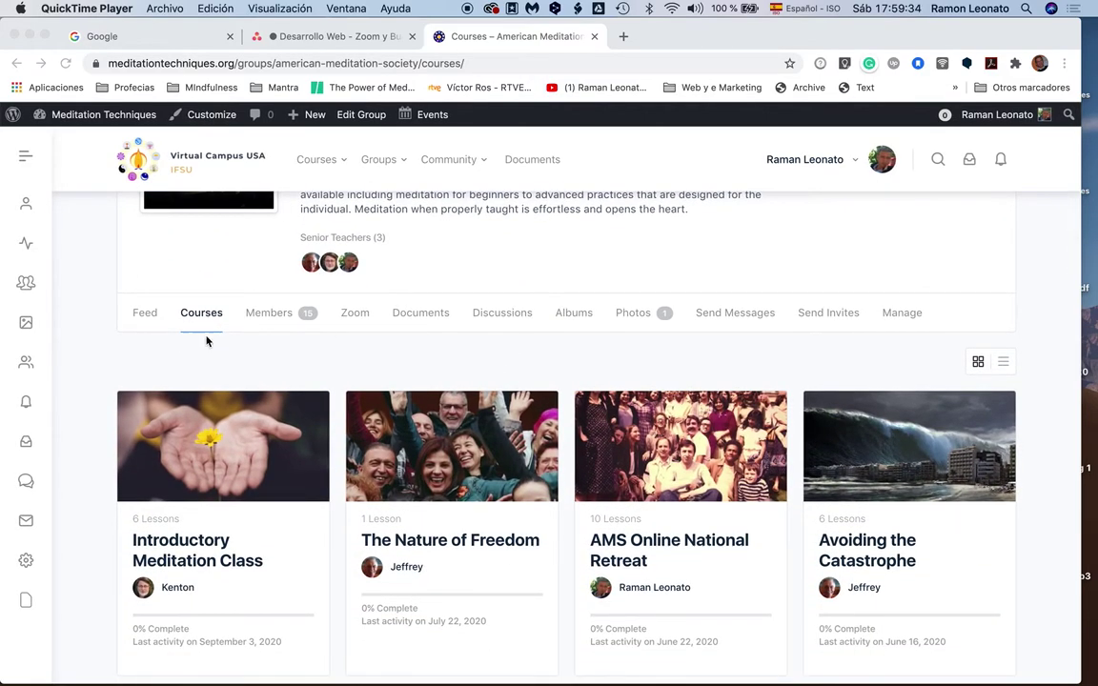
- Open the group's Zoom meetings and review the upcoming training session's description, duration, meeting link, options and countdown
{"action": "left_click", "coordinate": [355, 315]}
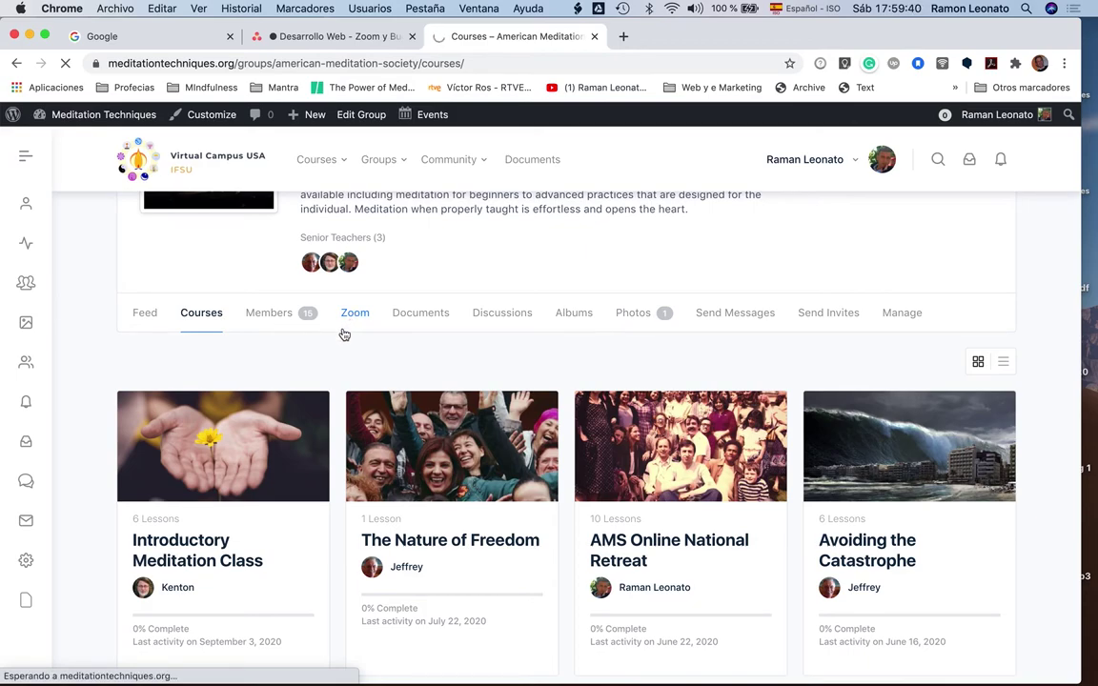
{"action": "scroll", "coordinate": [338, 351], "scroll_direction": "down", "scroll_amount": 10}
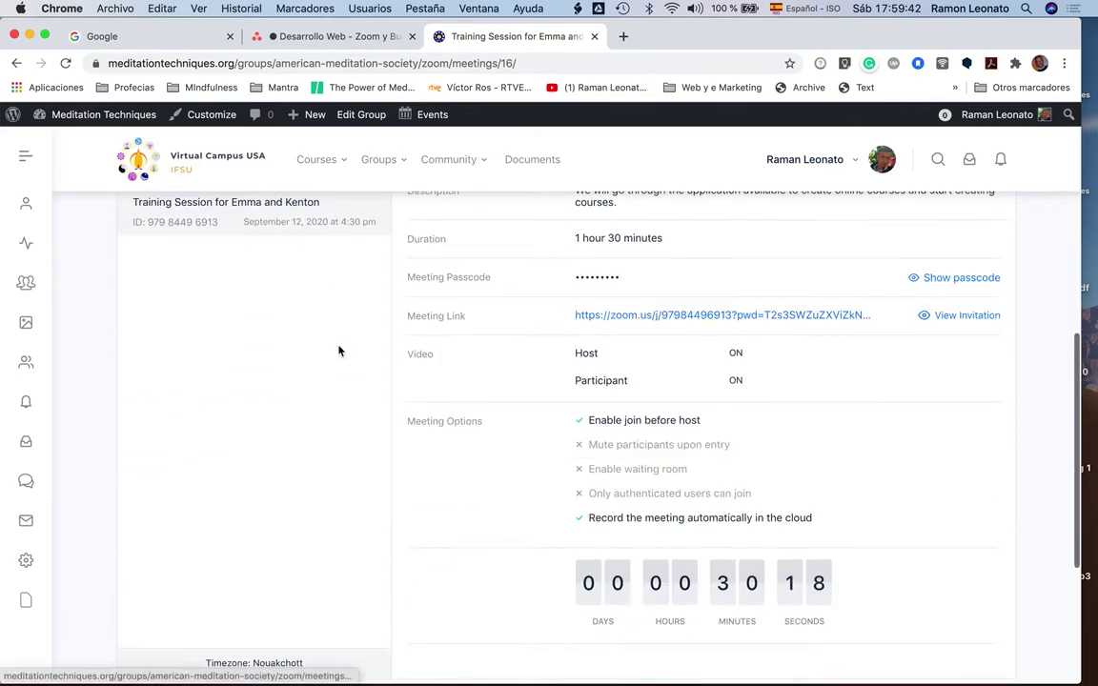
{"action": "scroll", "coordinate": [339, 350], "scroll_direction": "up", "scroll_amount": 5}
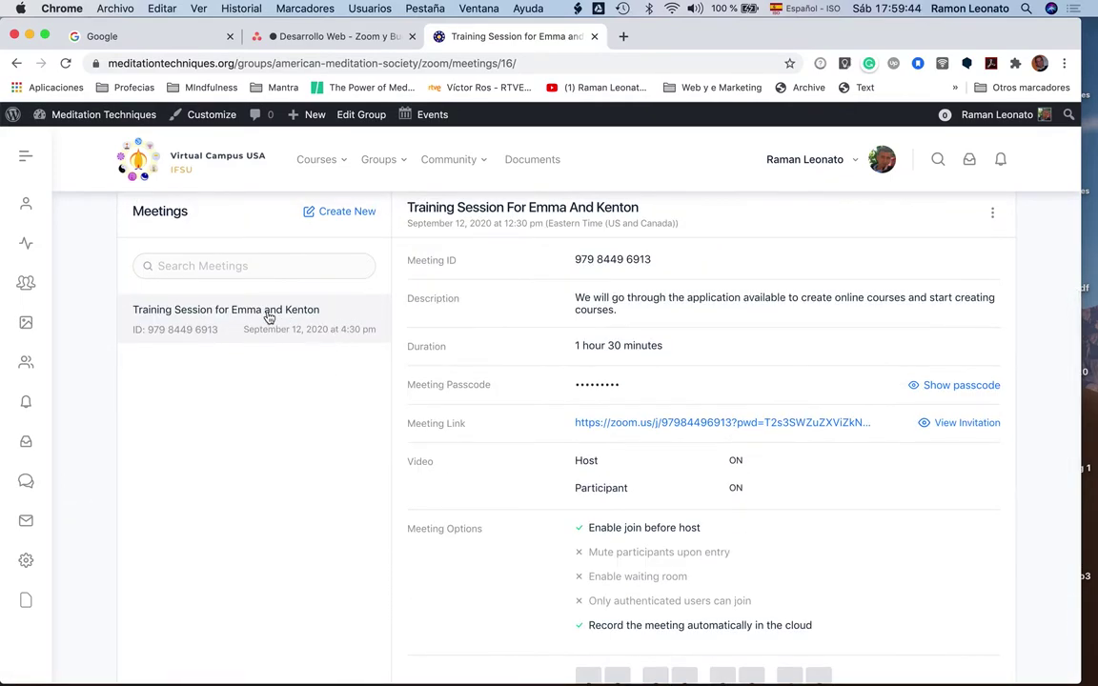
{"action": "scroll", "coordinate": [1021, 376], "scroll_direction": "down", "scroll_amount": 5}
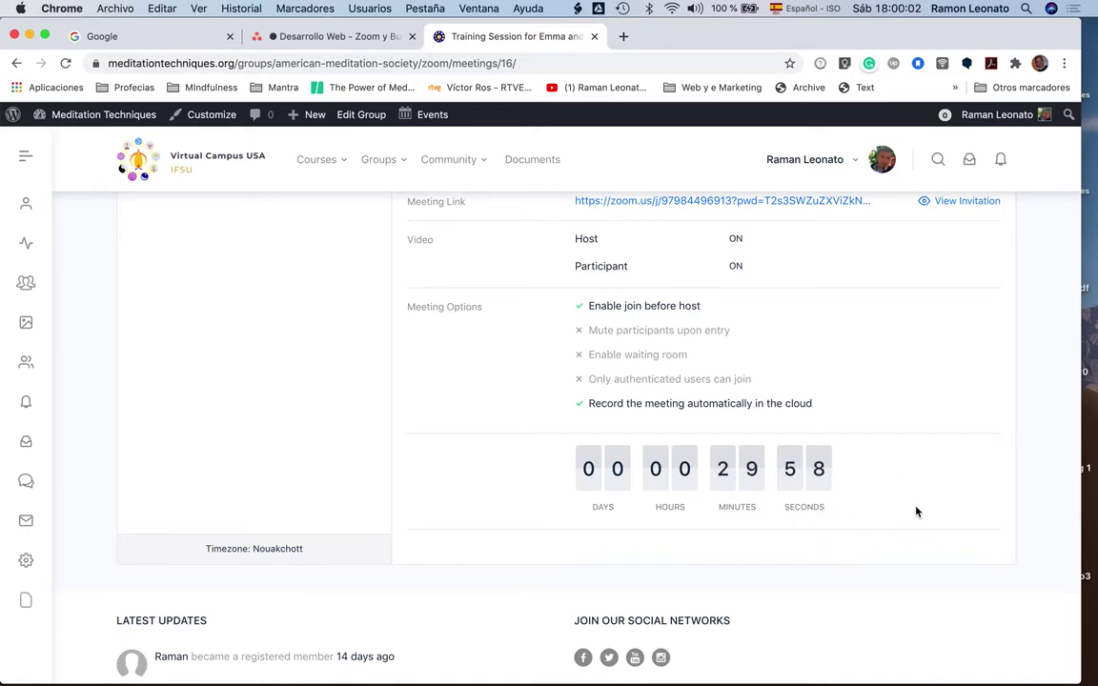
{"action": "scroll", "coordinate": [899, 489], "scroll_direction": "up", "scroll_amount": 5}
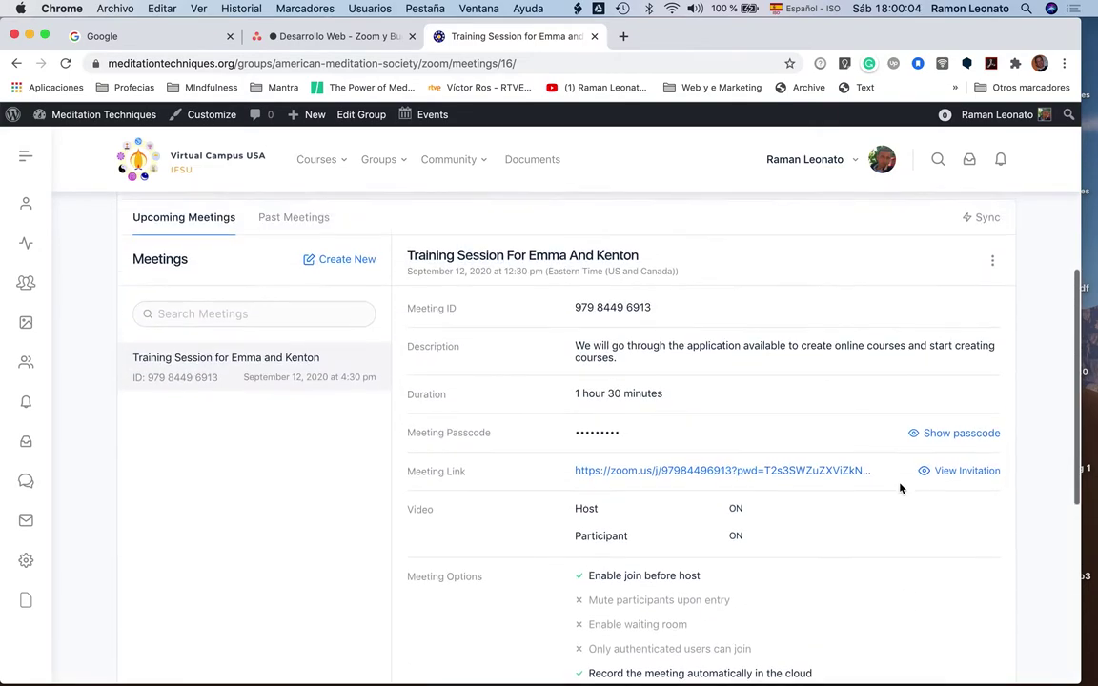
{"action": "scroll", "coordinate": [899, 489], "scroll_direction": "down", "scroll_amount": 2}
{"action": "scroll", "coordinate": [899, 488], "scroll_direction": "down", "scroll_amount": 2}
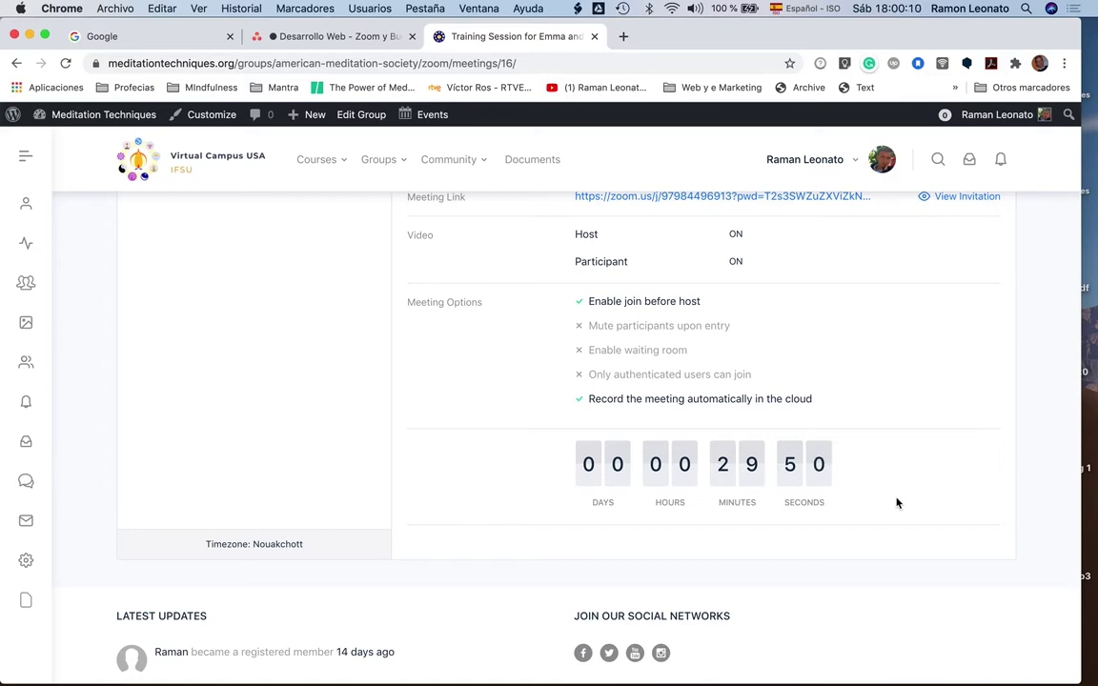
{"action": "scroll", "coordinate": [896, 502], "scroll_direction": "up", "scroll_amount": 4}
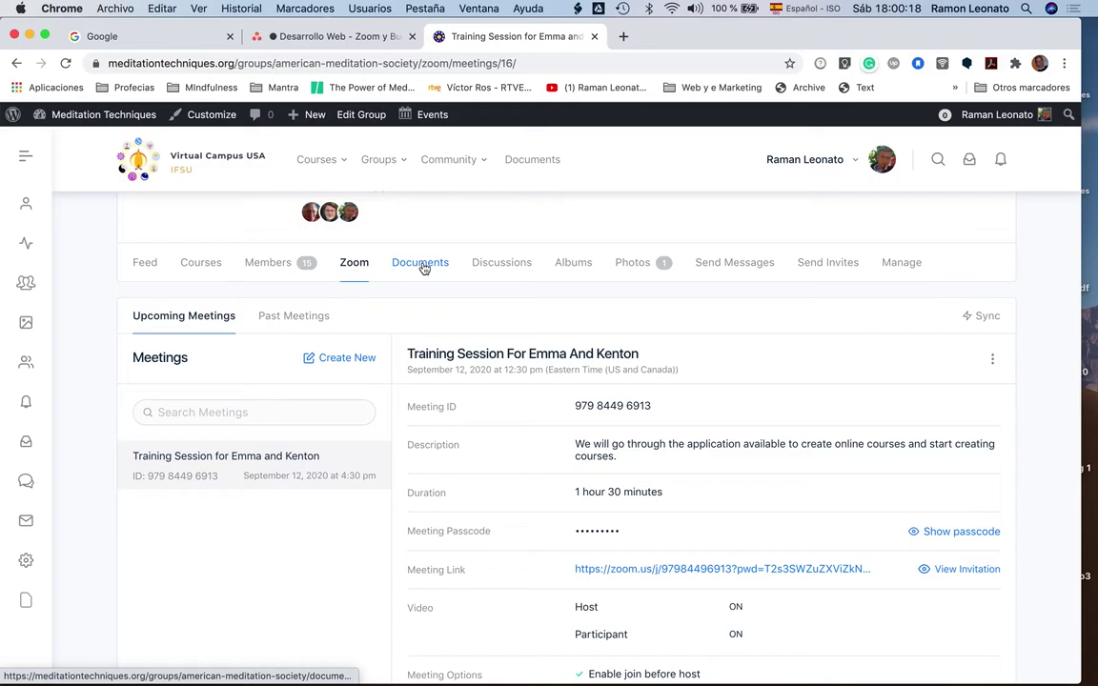
- Return to the group's courses, open the Introductory Meditation Class and look through its course content
{"action": "left_click", "coordinate": [201, 270]}
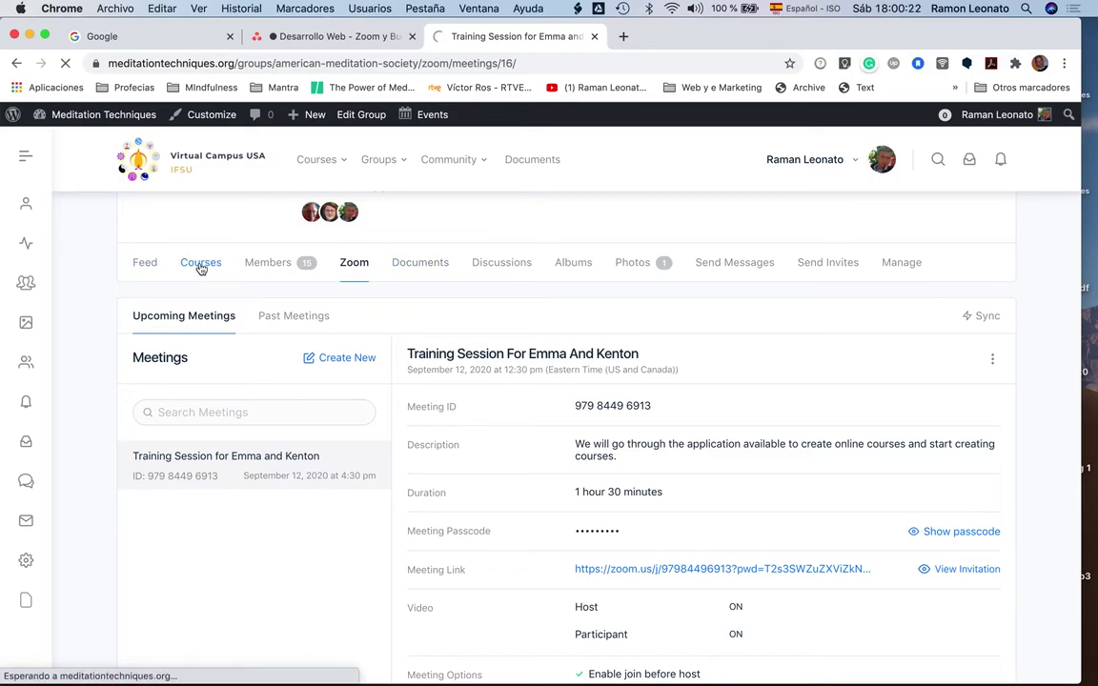
{"action": "scroll", "coordinate": [286, 449], "scroll_direction": "down", "scroll_amount": 5}
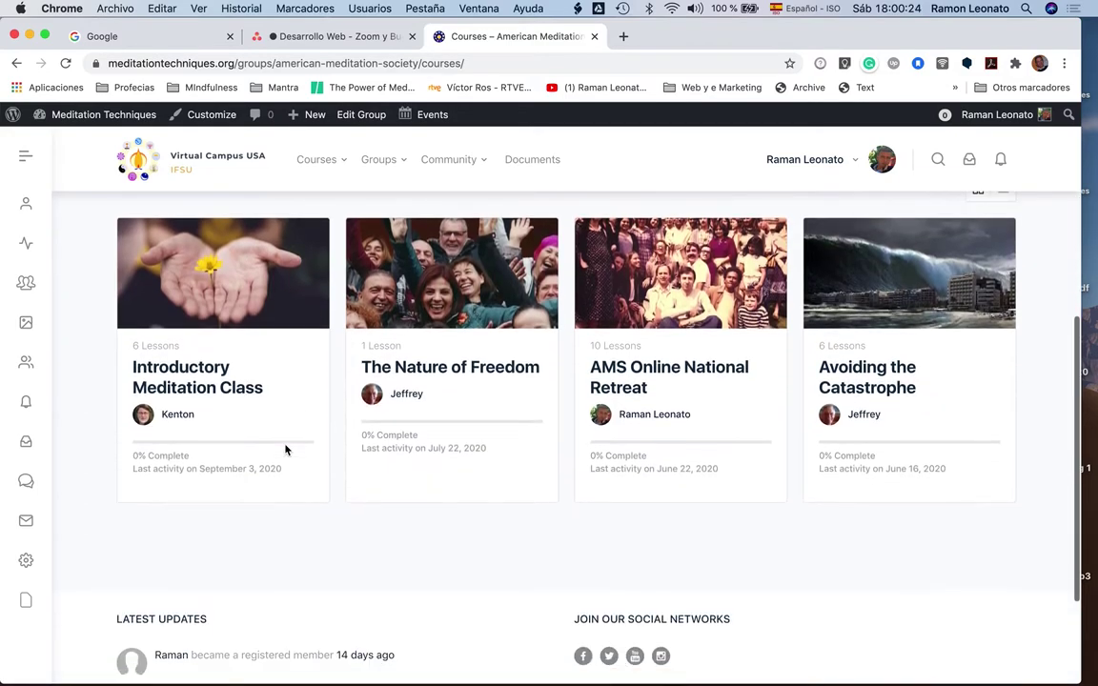
{"action": "left_click", "coordinate": [202, 384]}
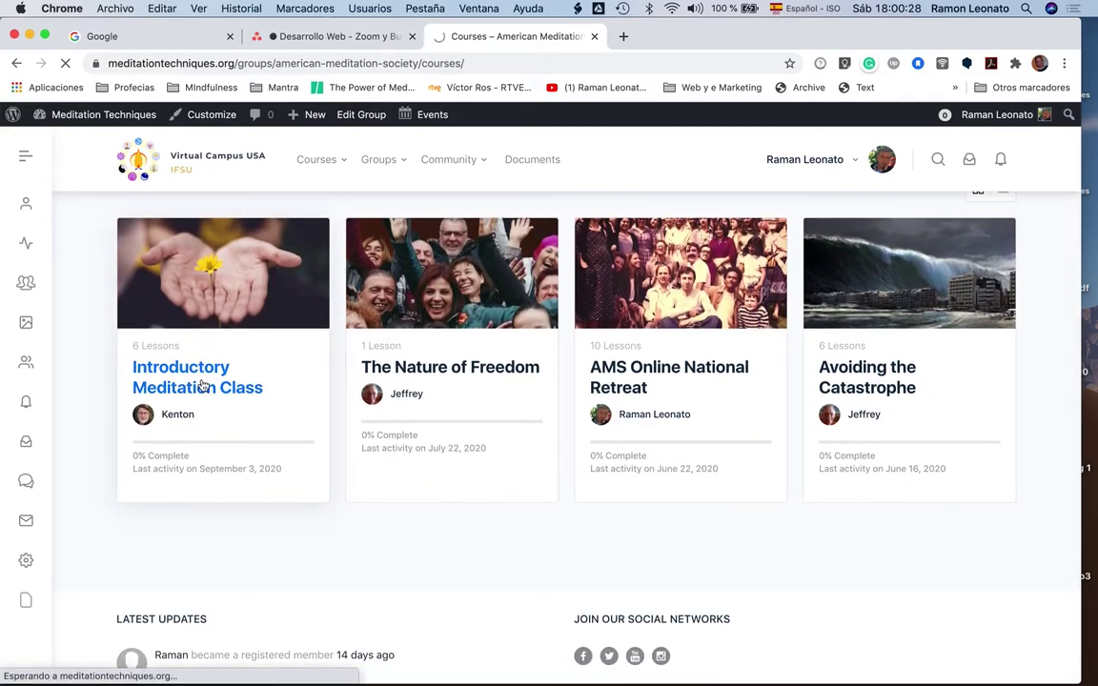
{"action": "scroll", "coordinate": [441, 431], "scroll_direction": "down", "scroll_amount": 3}
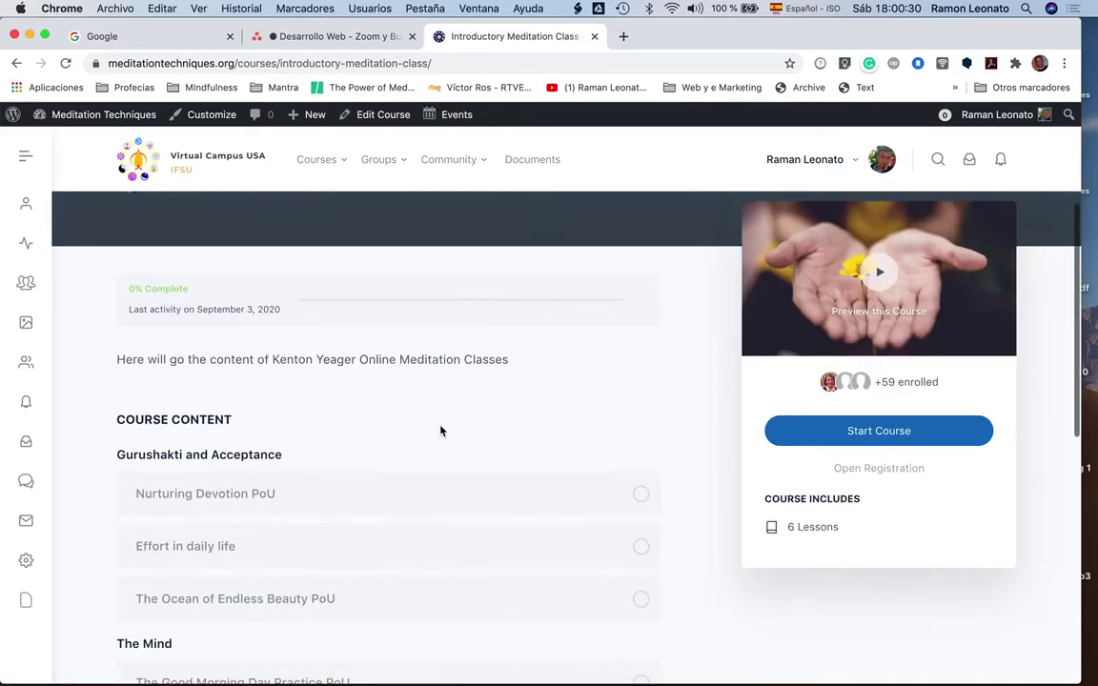
{"action": "scroll", "coordinate": [441, 430], "scroll_direction": "down", "scroll_amount": 2}
{"action": "scroll", "coordinate": [440, 430], "scroll_direction": "up", "scroll_amount": 1}
{"action": "scroll", "coordinate": [440, 431], "scroll_direction": "down", "scroll_amount": 1}
{"action": "scroll", "coordinate": [441, 431], "scroll_direction": "down", "scroll_amount": 1}
{"action": "scroll", "coordinate": [441, 429], "scroll_direction": "up", "scroll_amount": 4}
{"action": "mouse_move", "coordinate": [367, 168]}
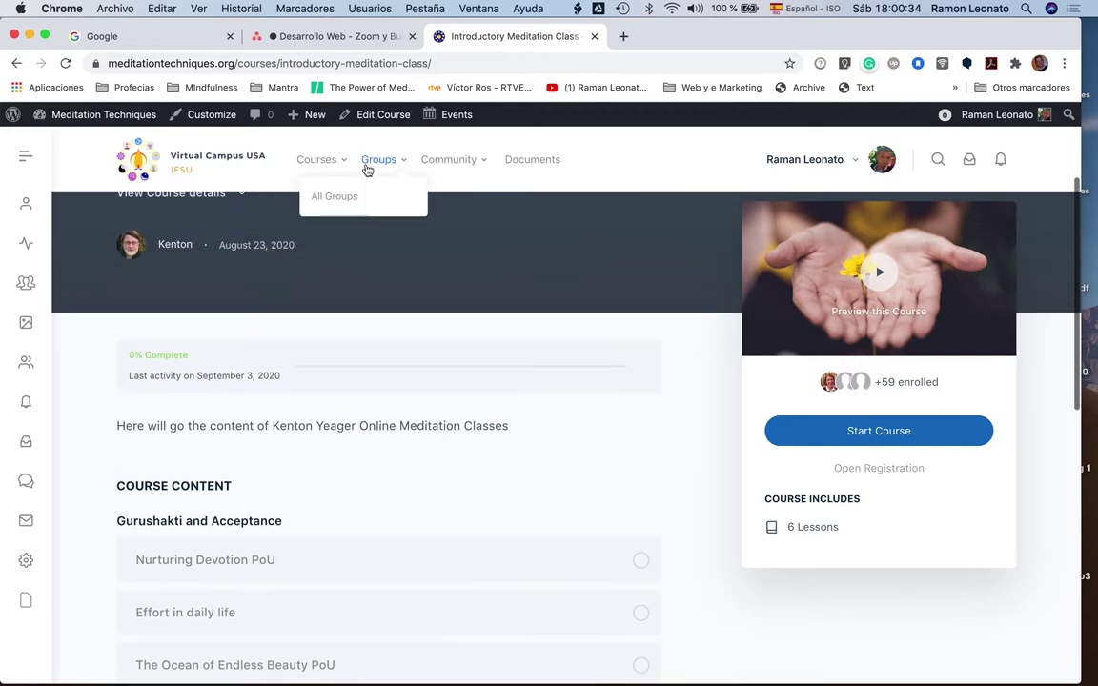
- Open the Introductory Meditation Class for editing and review its title, page text, short description and document settings
{"action": "left_click", "coordinate": [379, 115]}
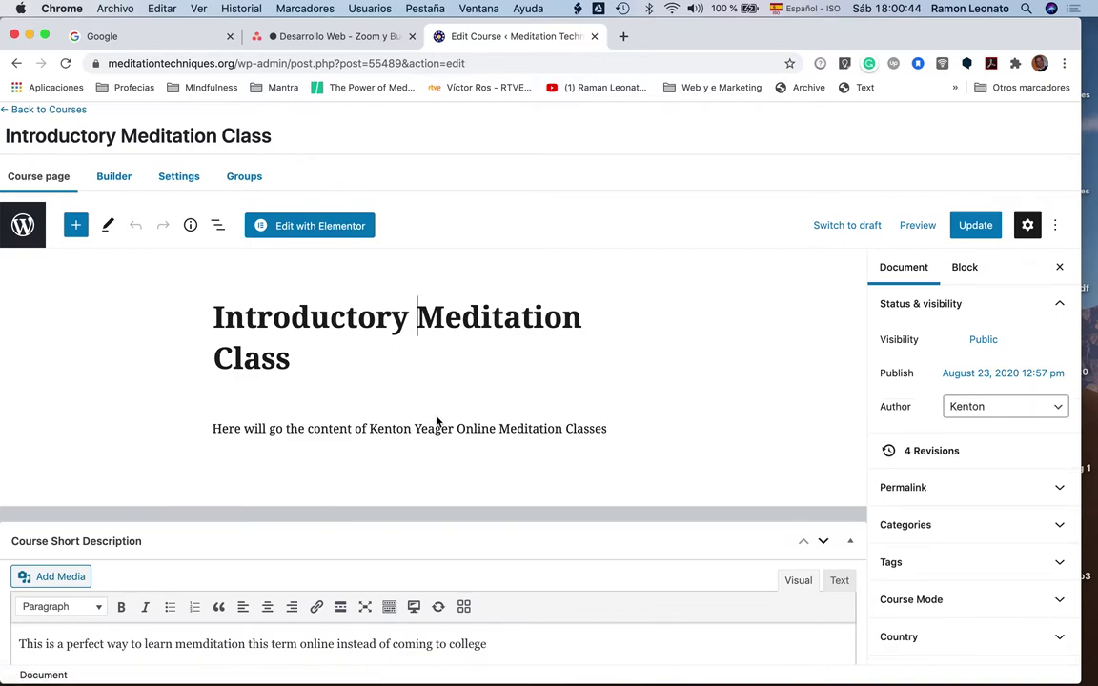
{"action": "scroll", "coordinate": [435, 419], "scroll_direction": "down", "scroll_amount": 2}
{"action": "scroll", "coordinate": [436, 416], "scroll_direction": "down", "scroll_amount": 2}
{"action": "scroll", "coordinate": [435, 416], "scroll_direction": "up", "scroll_amount": 5}
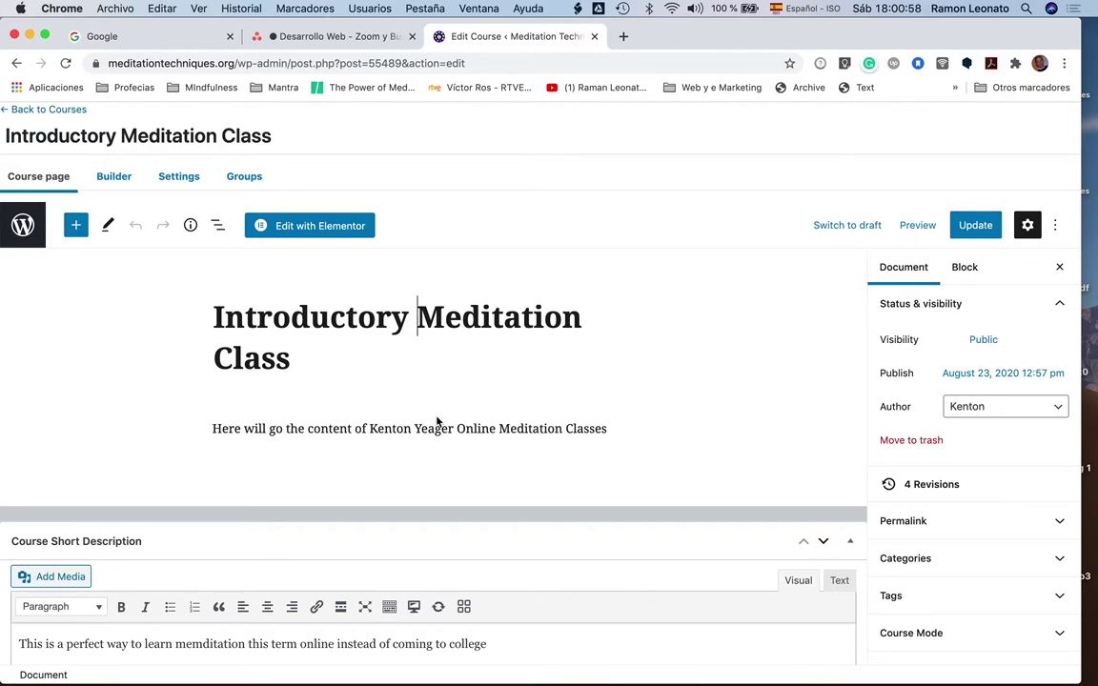
{"action": "scroll", "coordinate": [437, 421], "scroll_direction": "down", "scroll_amount": 2}
{"action": "scroll", "coordinate": [437, 421], "scroll_direction": "up", "scroll_amount": 2}
{"action": "scroll", "coordinate": [438, 421], "scroll_direction": "down", "scroll_amount": 2}
{"action": "scroll", "coordinate": [438, 421], "scroll_direction": "up", "scroll_amount": 2}
{"action": "scroll", "coordinate": [437, 421], "scroll_direction": "down", "scroll_amount": 1}
{"action": "scroll", "coordinate": [438, 421], "scroll_direction": "up", "scroll_amount": 1}
{"action": "scroll", "coordinate": [405, 426], "scroll_direction": "down", "scroll_amount": 5}
{"action": "scroll", "coordinate": [405, 426], "scroll_direction": "up", "scroll_amount": 4}
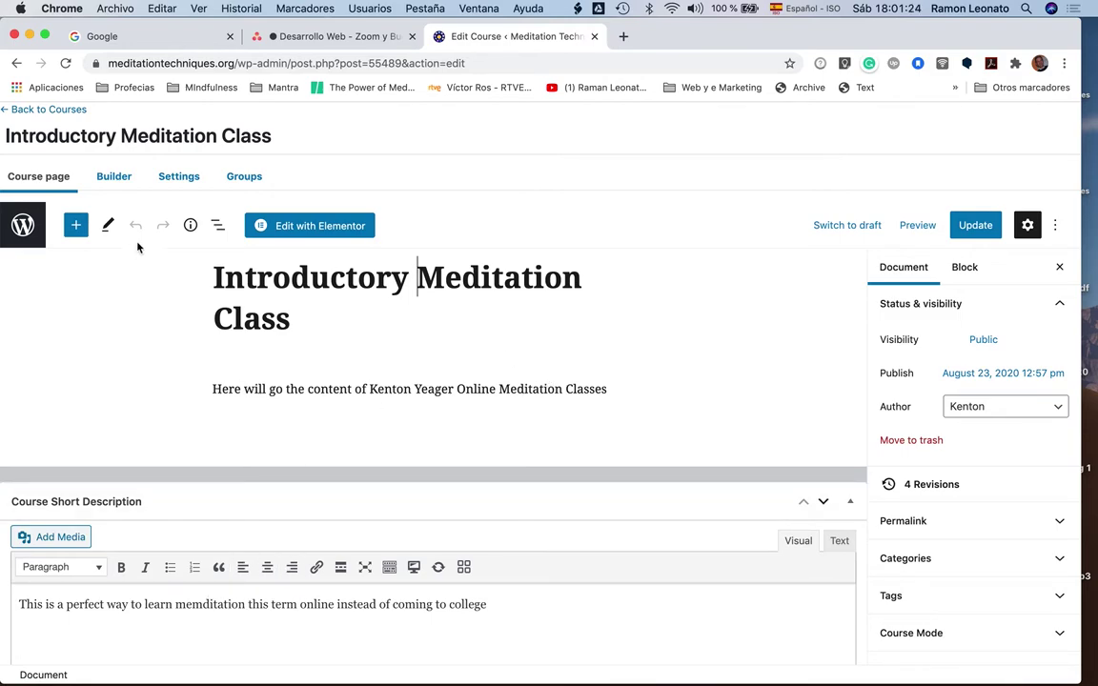
- In the course builder, add a new lesson titled "The Scheme of the MInd Part I" after The Scheme of the Mind
{"action": "left_click", "coordinate": [113, 178]}
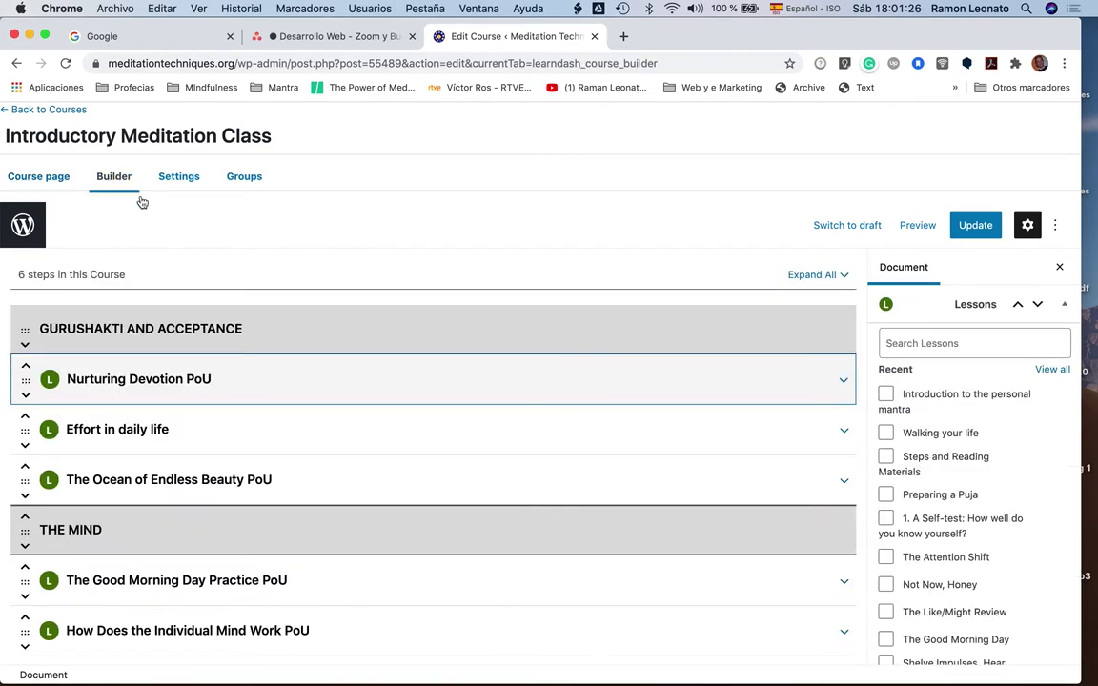
{"action": "scroll", "coordinate": [312, 392], "scroll_direction": "down", "scroll_amount": 5}
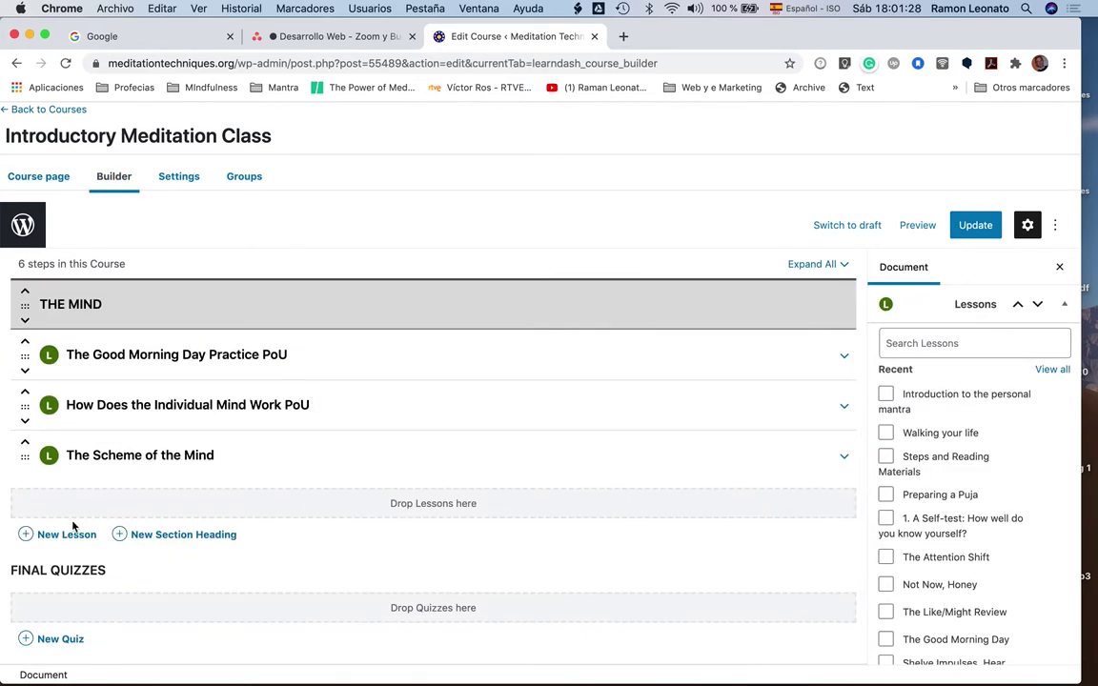
{"action": "left_click", "coordinate": [72, 537]}
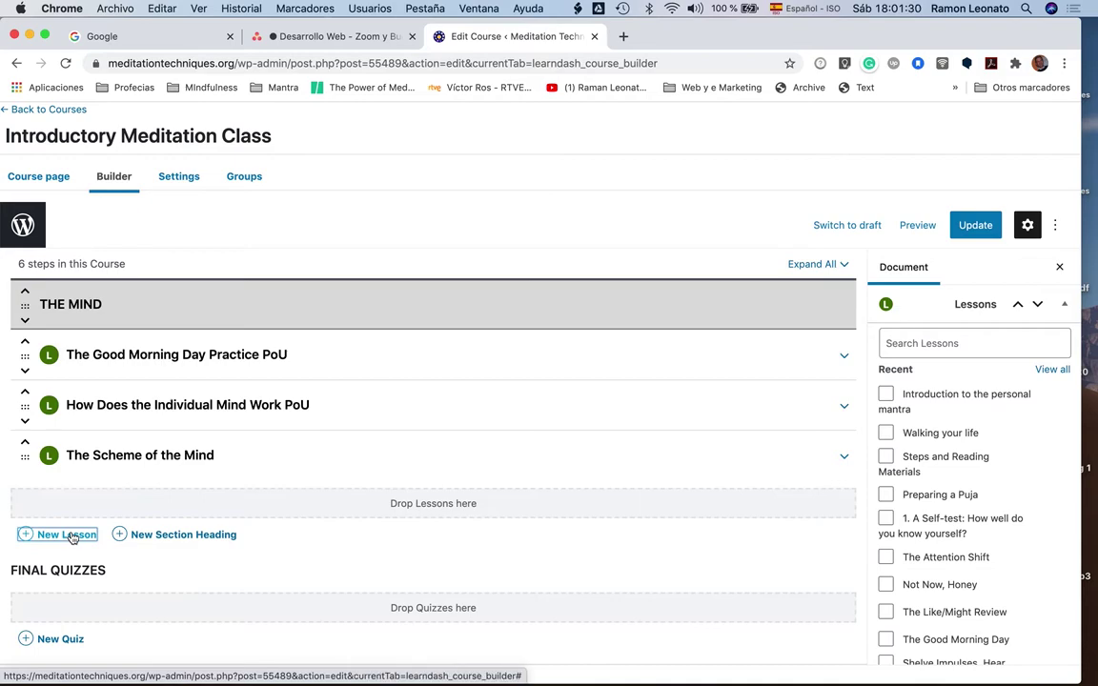
{"action": "left_click", "coordinate": [72, 536]}
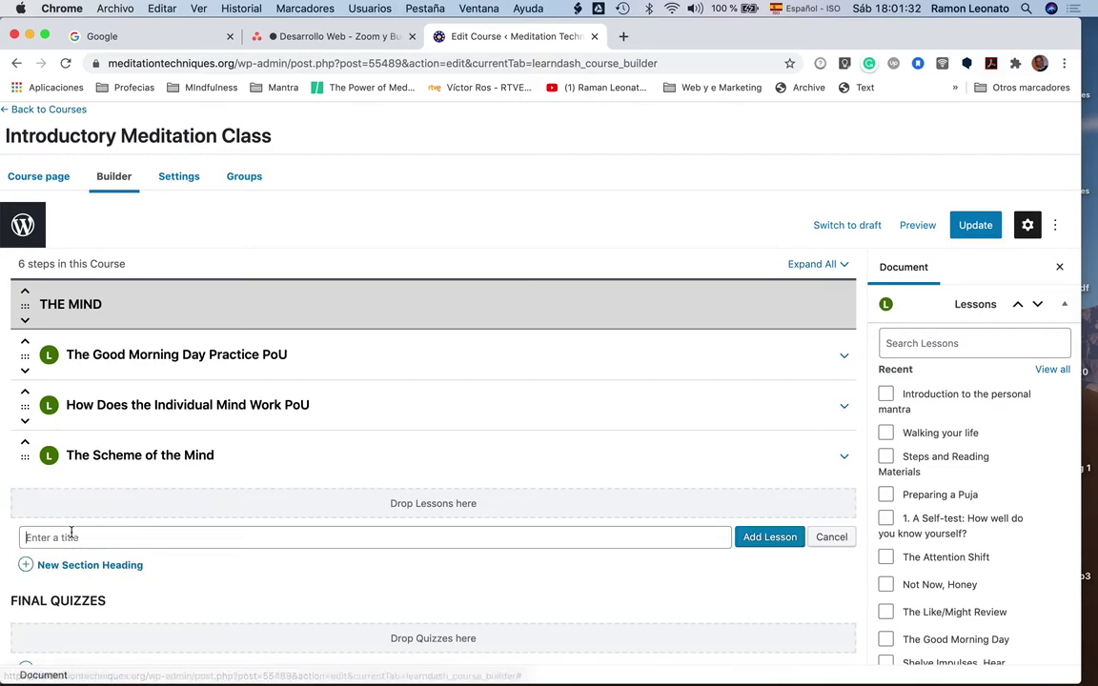
{"action": "scroll", "coordinate": [230, 540], "scroll_direction": "up", "scroll_amount": 5}
{"action": "scroll", "coordinate": [231, 540], "scroll_direction": "down", "scroll_amount": 5}
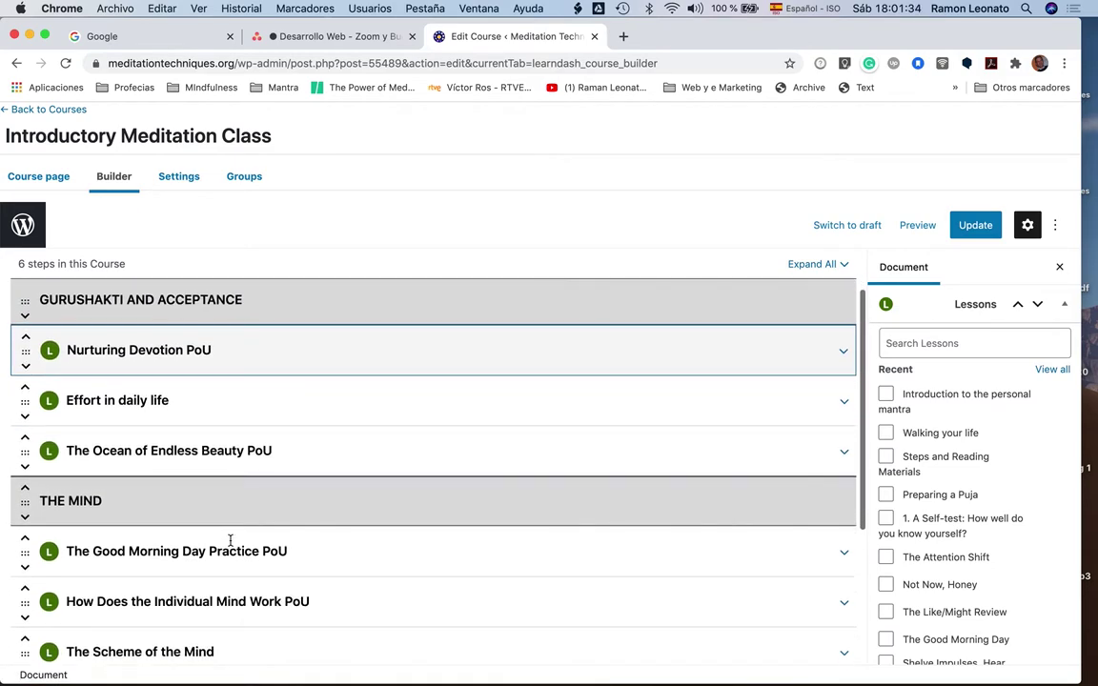
{"action": "type", "text": "The Sch"}
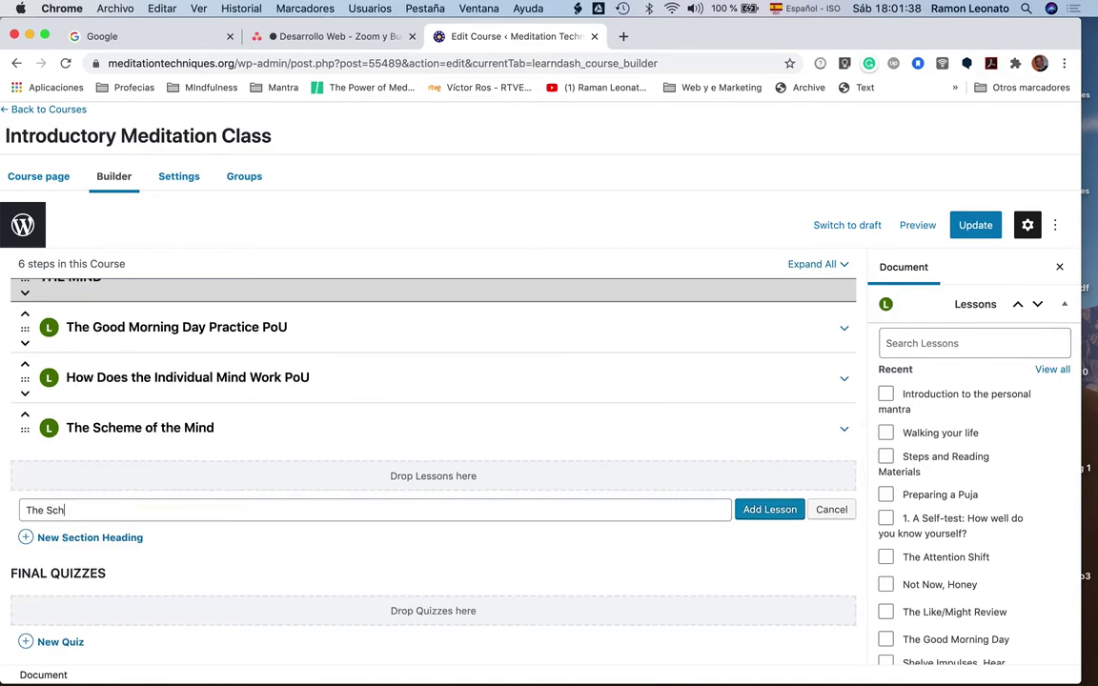
{"action": "type", "text": "eme of the MInd Part I"}
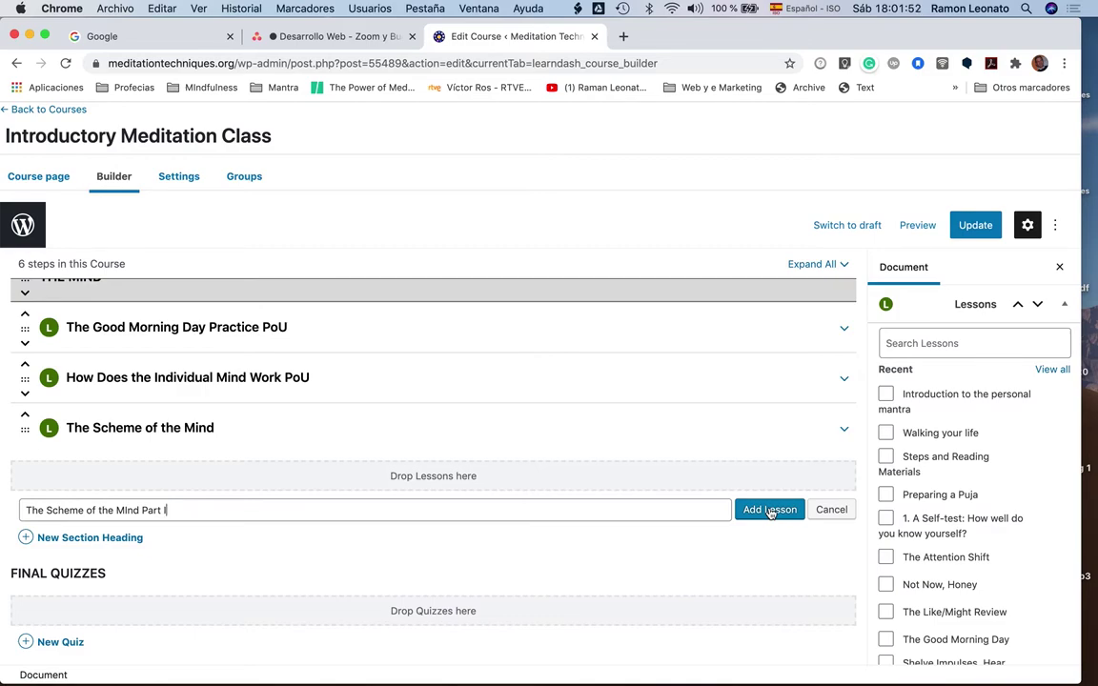
{"action": "left_click", "coordinate": [770, 511]}
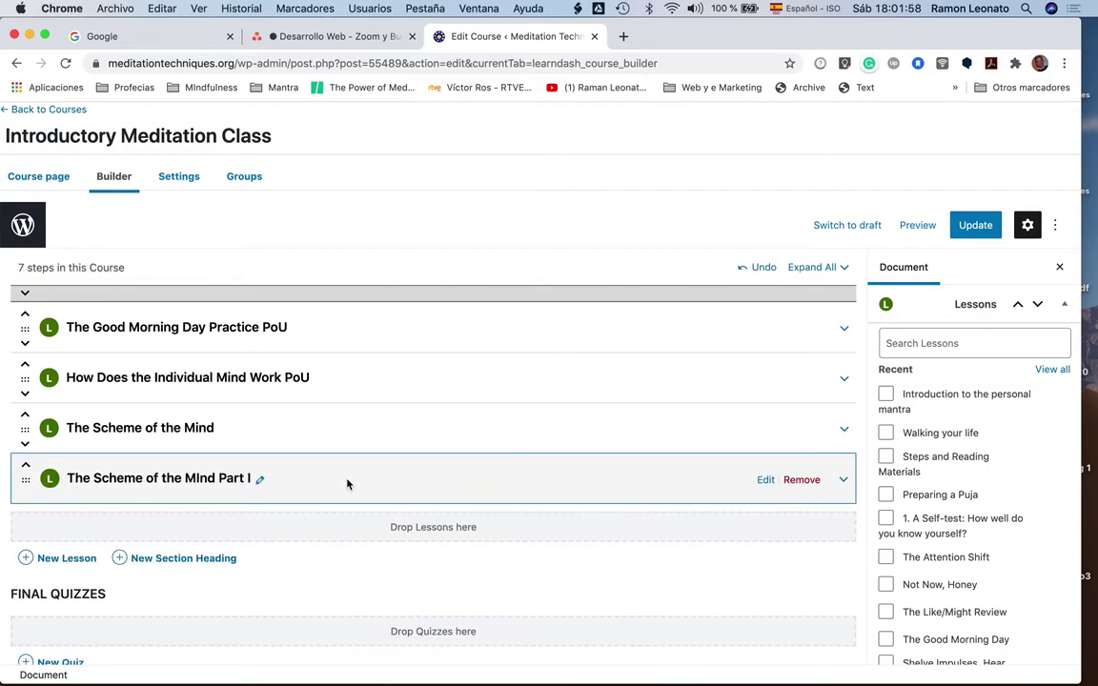
- Correct the new lesson's title to "The Scheme of the Mind Part I" and save the title
{"action": "left_click", "coordinate": [261, 483]}
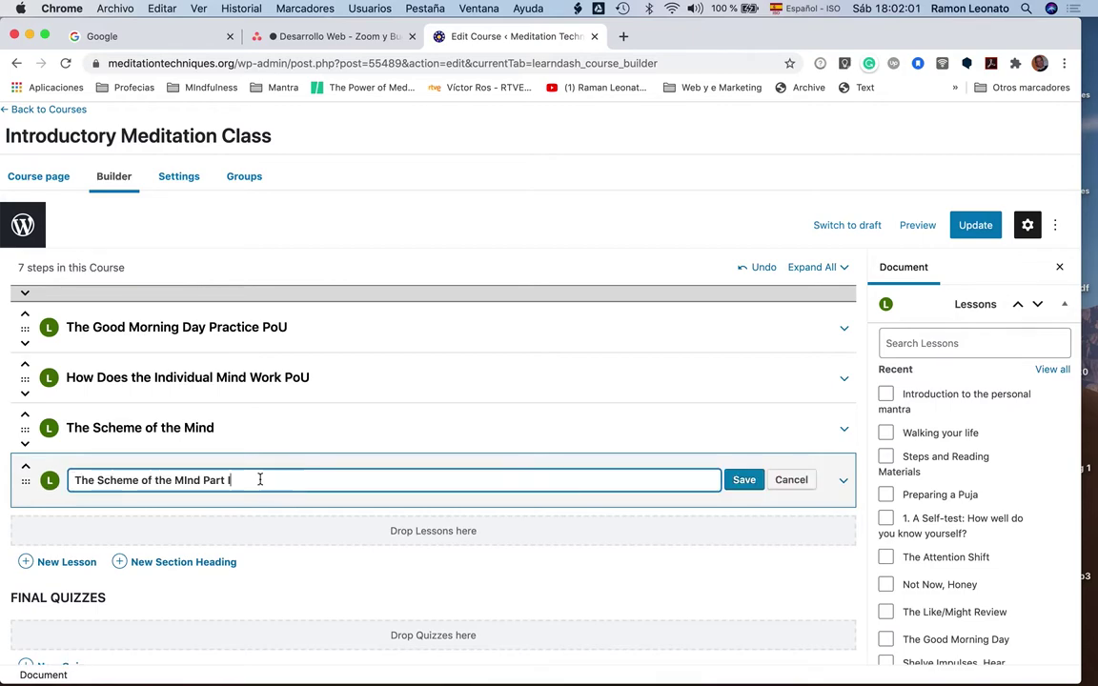
{"action": "left_click", "coordinate": [187, 481]}
{"action": "key", "text": "BackSpace"}
{"action": "type", "text": "i"}
{"action": "left_click", "coordinate": [748, 484]}
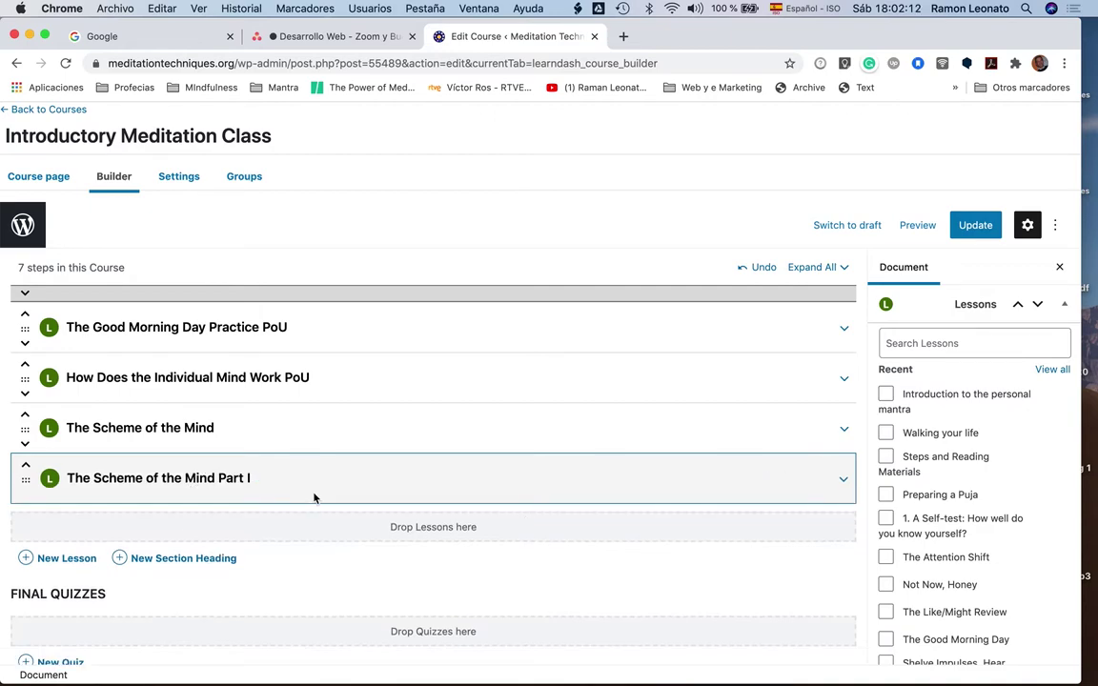
- Check the lesson order in the builder and update the course to save the added lesson
{"action": "scroll", "coordinate": [240, 379], "scroll_direction": "up", "scroll_amount": 2}
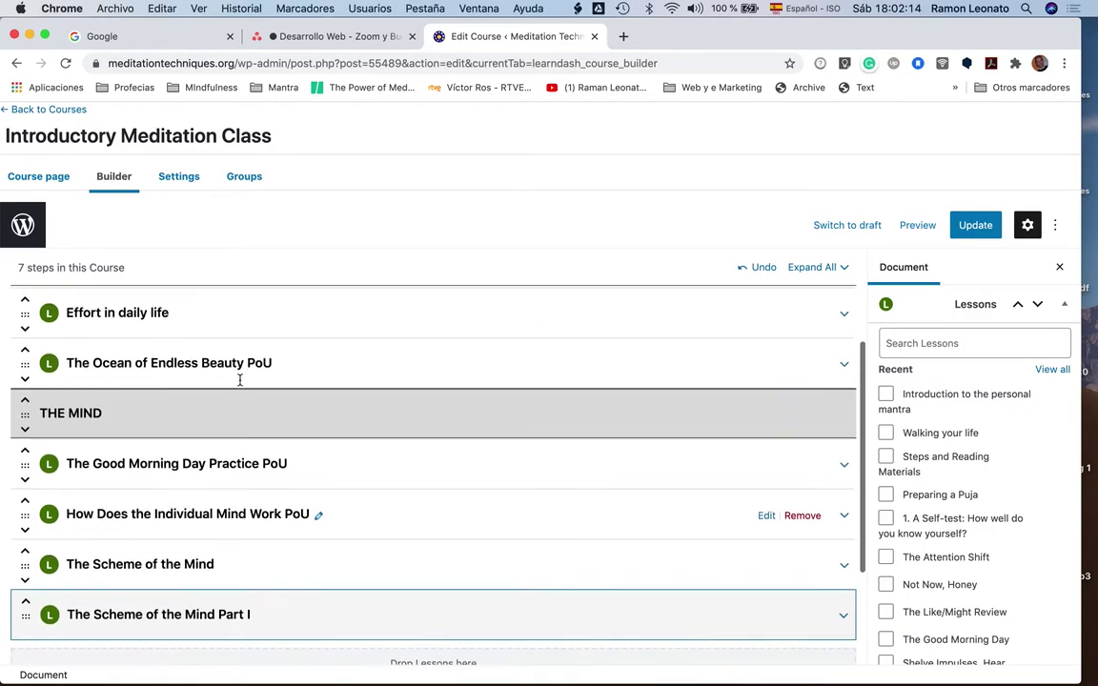
{"action": "scroll", "coordinate": [238, 380], "scroll_direction": "down", "scroll_amount": 2}
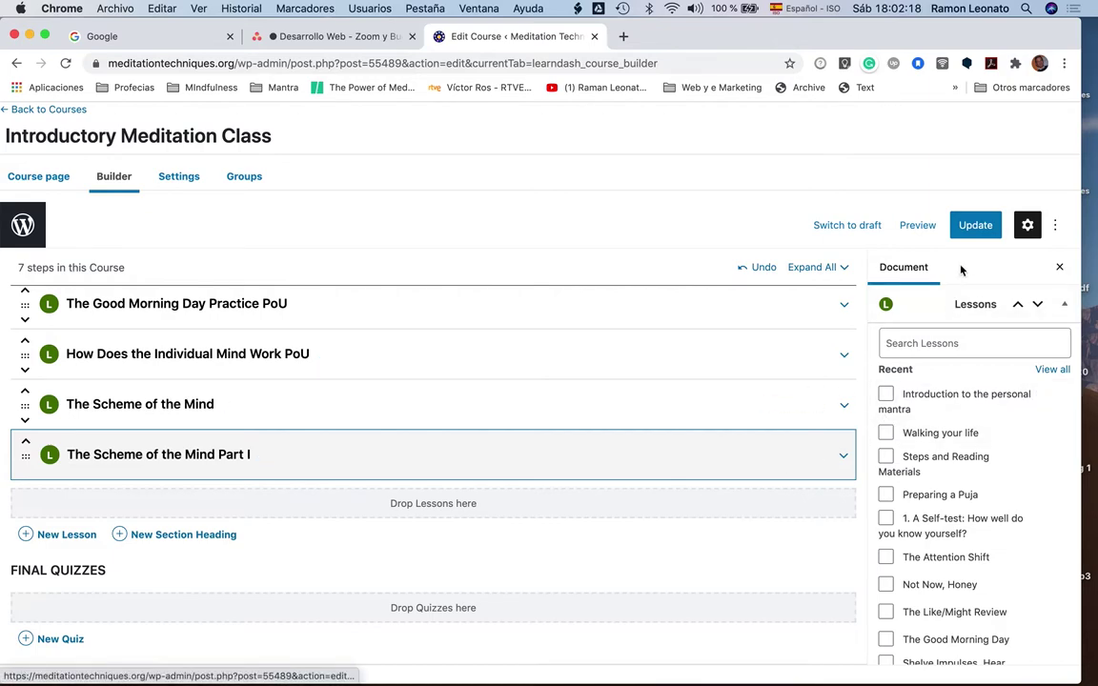
{"action": "left_click", "coordinate": [976, 224]}
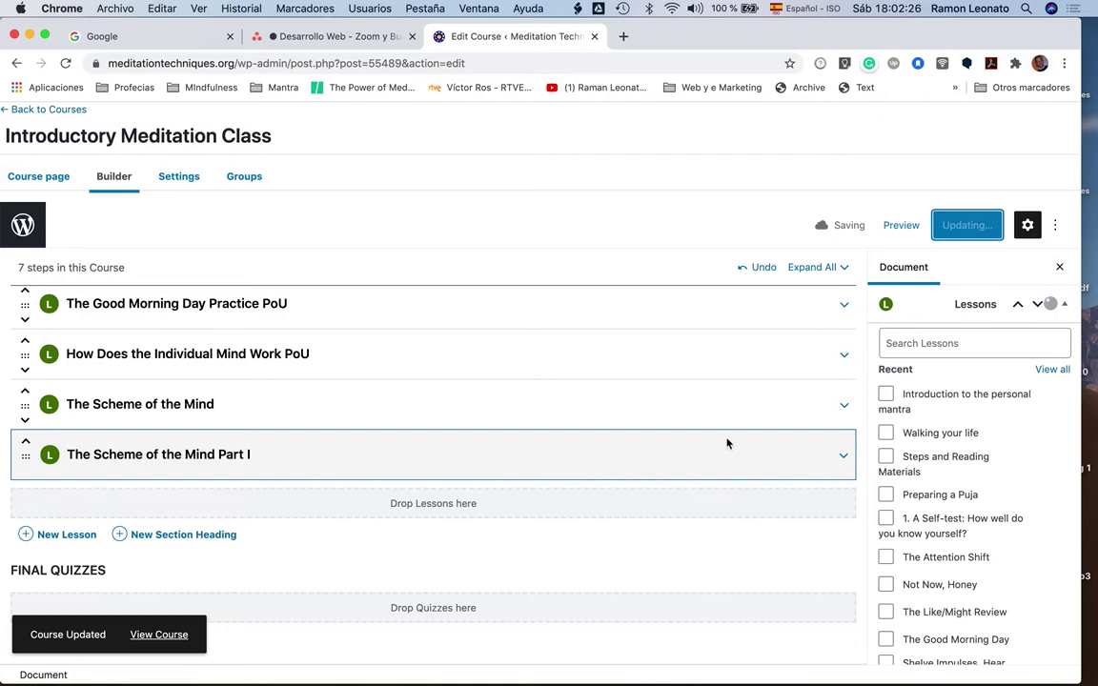
- Open the lesson The Scheme of the Mind Part I for editing in a new browser tab
{"action": "mouse_move", "coordinate": [747, 454]}
{"action": "right_click", "coordinate": [765, 459]}
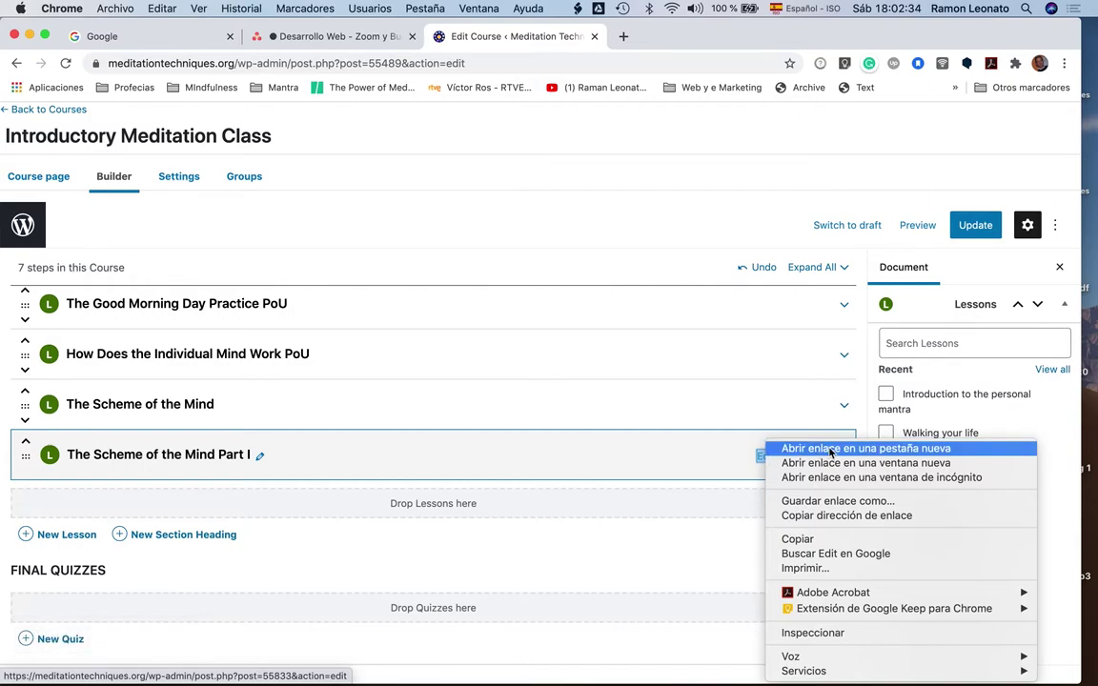
{"action": "left_click", "coordinate": [831, 450]}
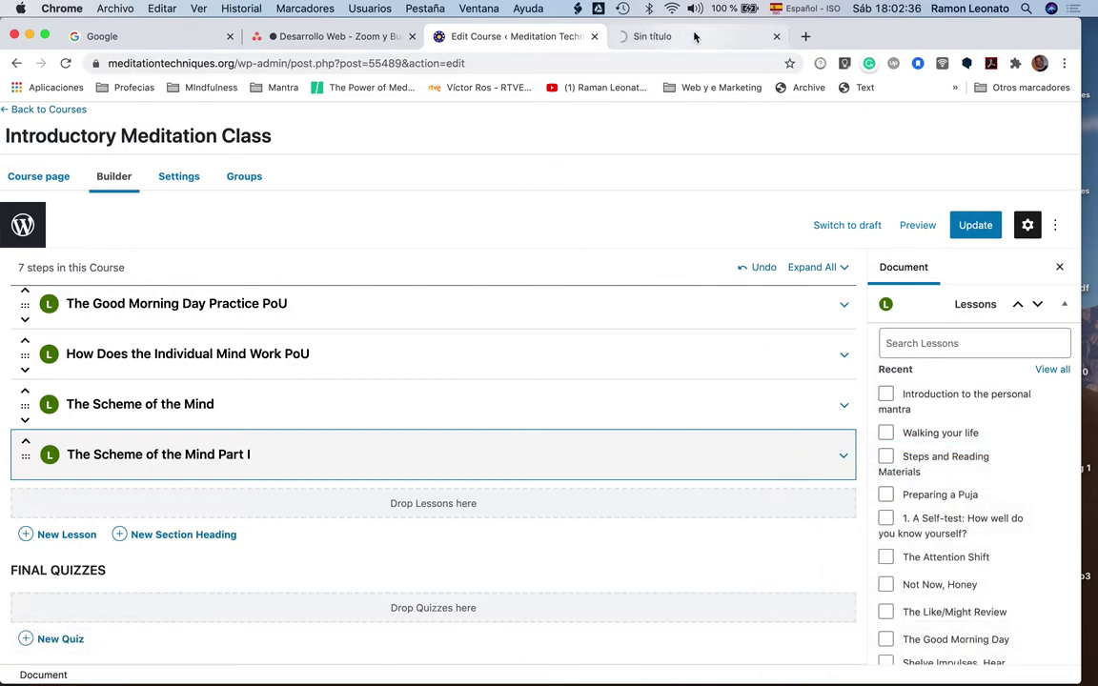
{"action": "left_click", "coordinate": [694, 36]}
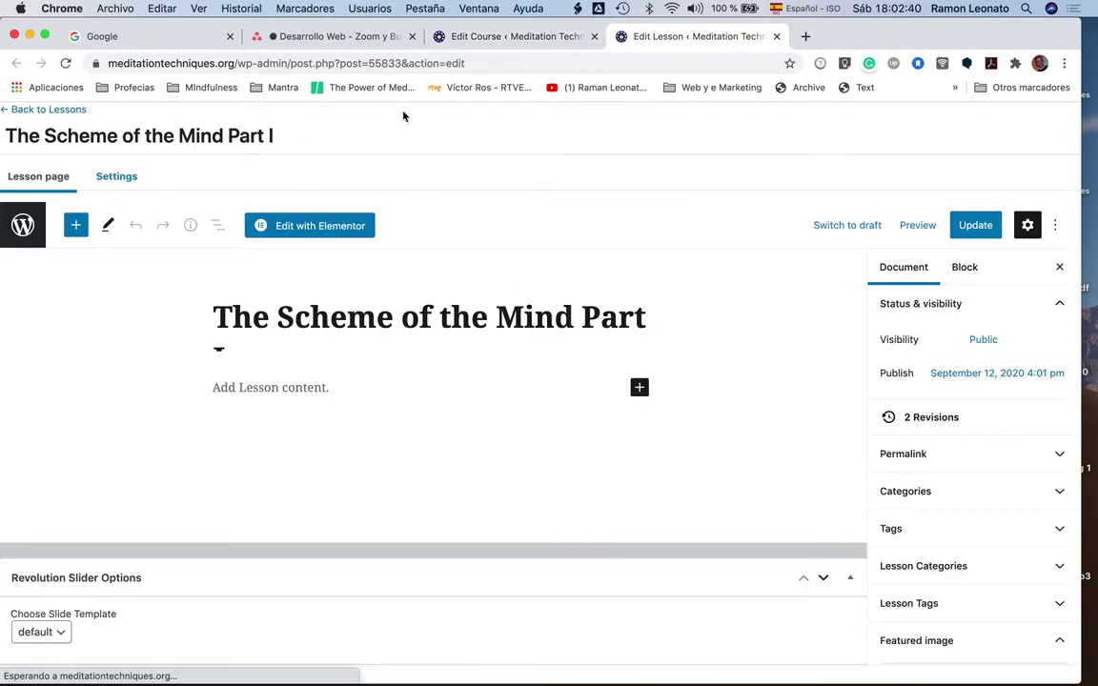
{"action": "left_click", "coordinate": [451, 317]}
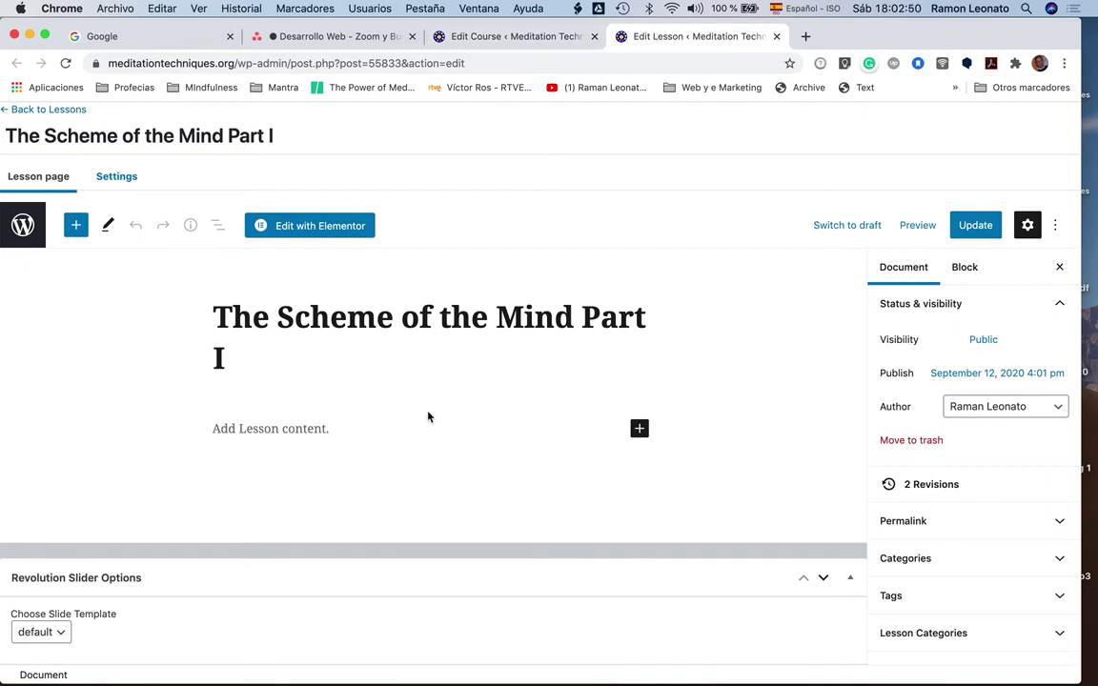
- Switch to Word and read through the lesson document TEXTO DE LECCION PARTE I from beginning to end
{"action": "mouse_move", "coordinate": [171, 676]}
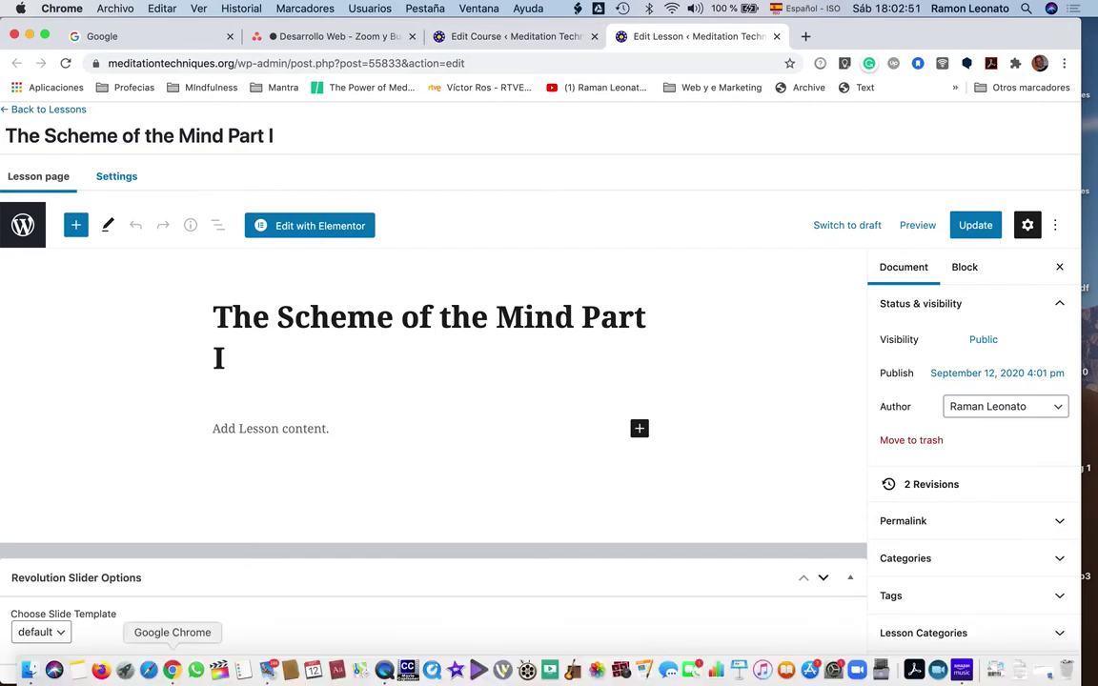
{"action": "left_click", "coordinate": [385, 673]}
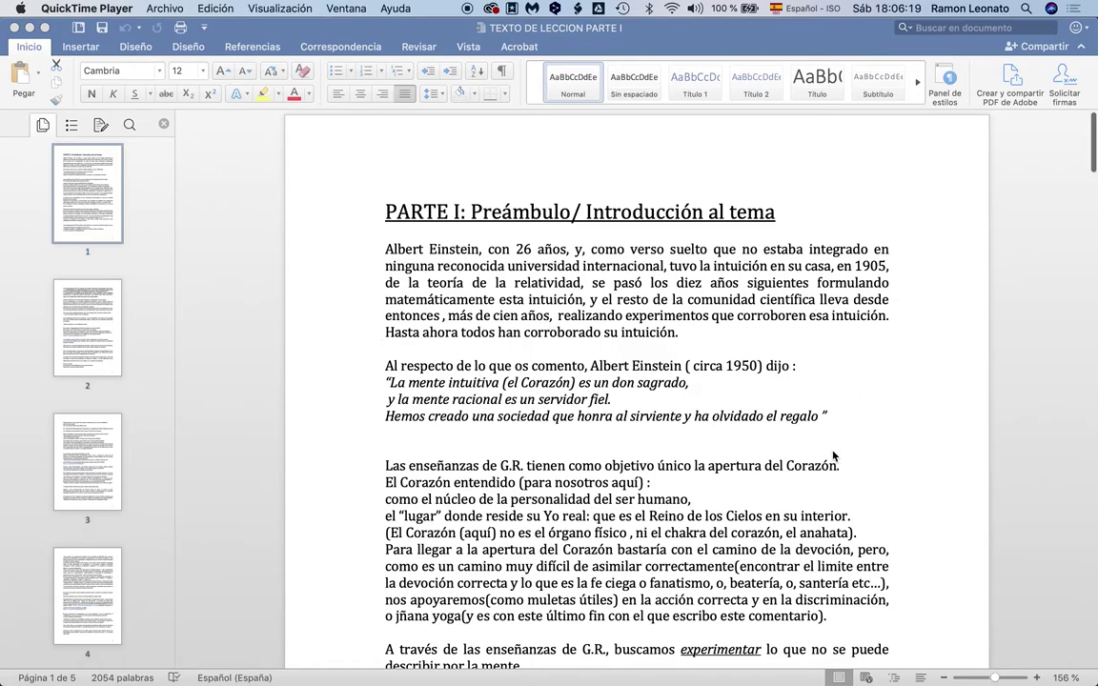
{"action": "scroll", "coordinate": [833, 457], "scroll_direction": "down", "scroll_amount": 20}
{"action": "scroll", "coordinate": [832, 456], "scroll_direction": "down", "scroll_amount": 8}
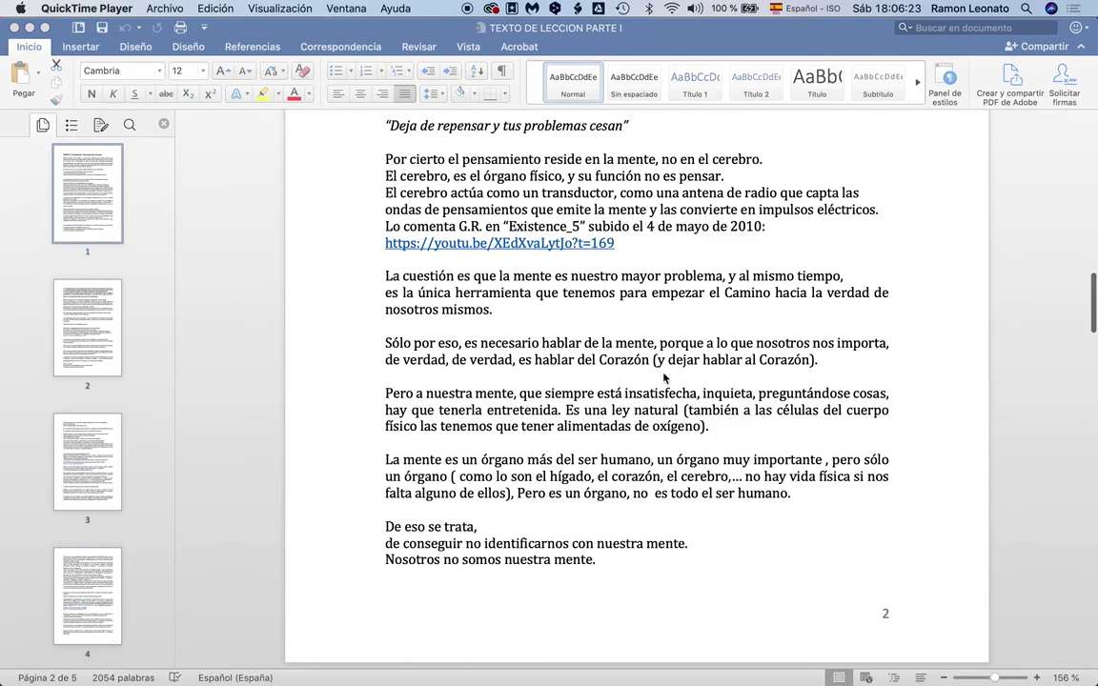
{"action": "scroll", "coordinate": [664, 378], "scroll_direction": "down", "scroll_amount": 2}
{"action": "scroll", "coordinate": [629, 302], "scroll_direction": "up", "scroll_amount": 5}
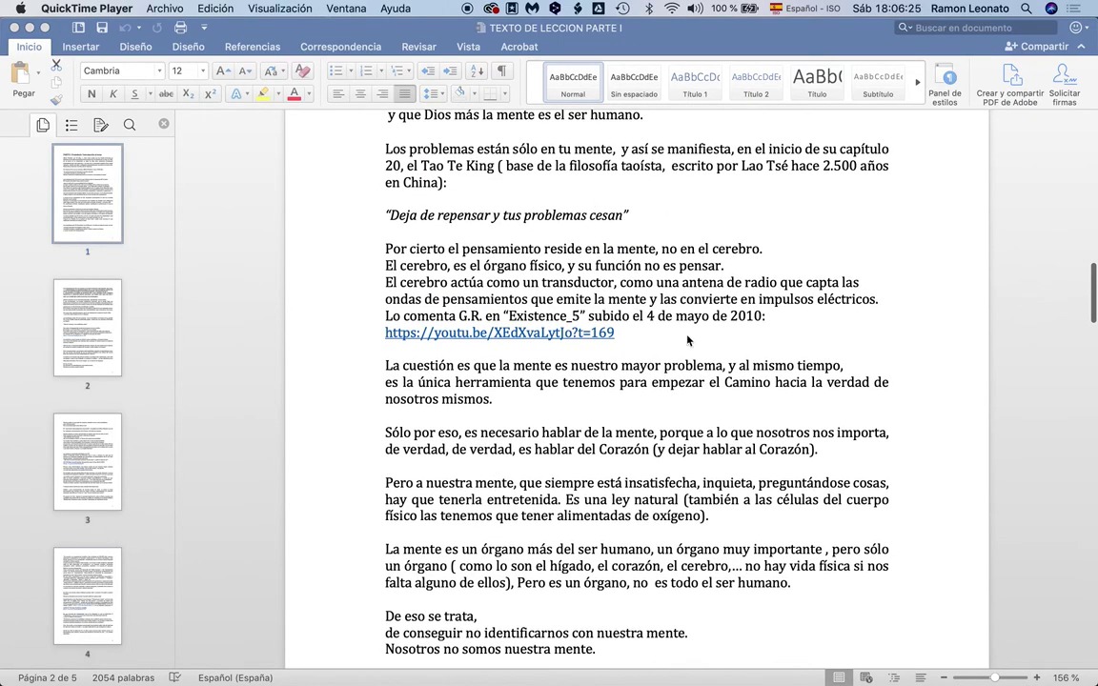
{"action": "scroll", "coordinate": [688, 340], "scroll_direction": "down", "scroll_amount": 20}
{"action": "scroll", "coordinate": [686, 432], "scroll_direction": "down", "scroll_amount": 1}
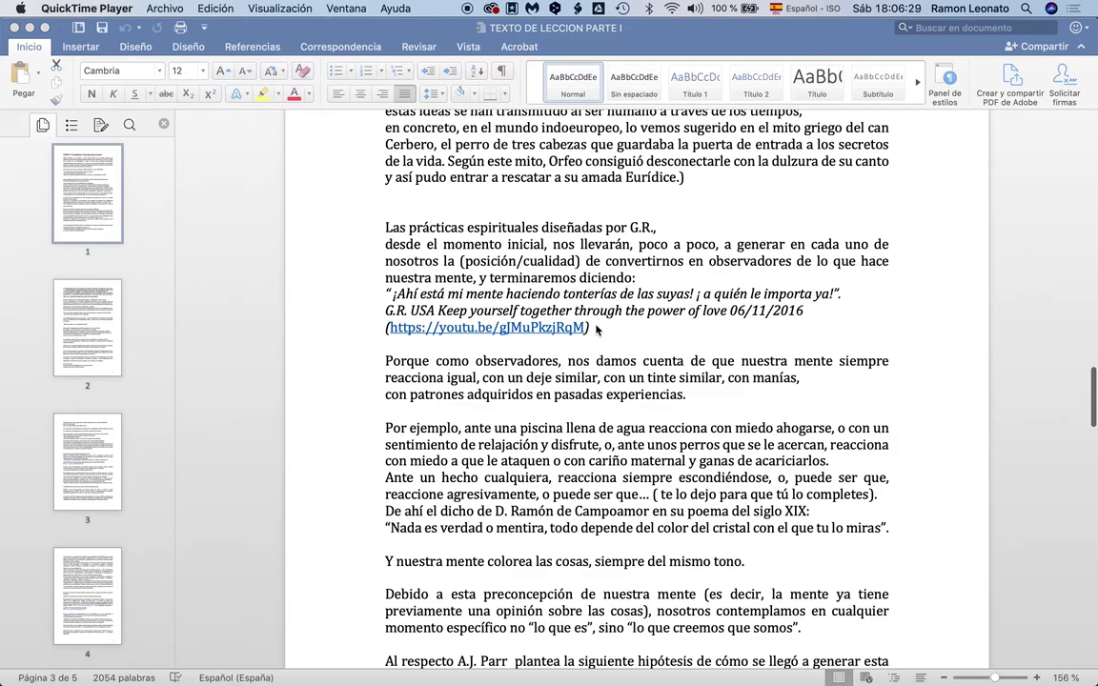
{"action": "scroll", "coordinate": [598, 330], "scroll_direction": "down", "scroll_amount": 20}
{"action": "scroll", "coordinate": [598, 330], "scroll_direction": "down", "scroll_amount": 6}
{"action": "scroll", "coordinate": [597, 330], "scroll_direction": "down", "scroll_amount": 20}
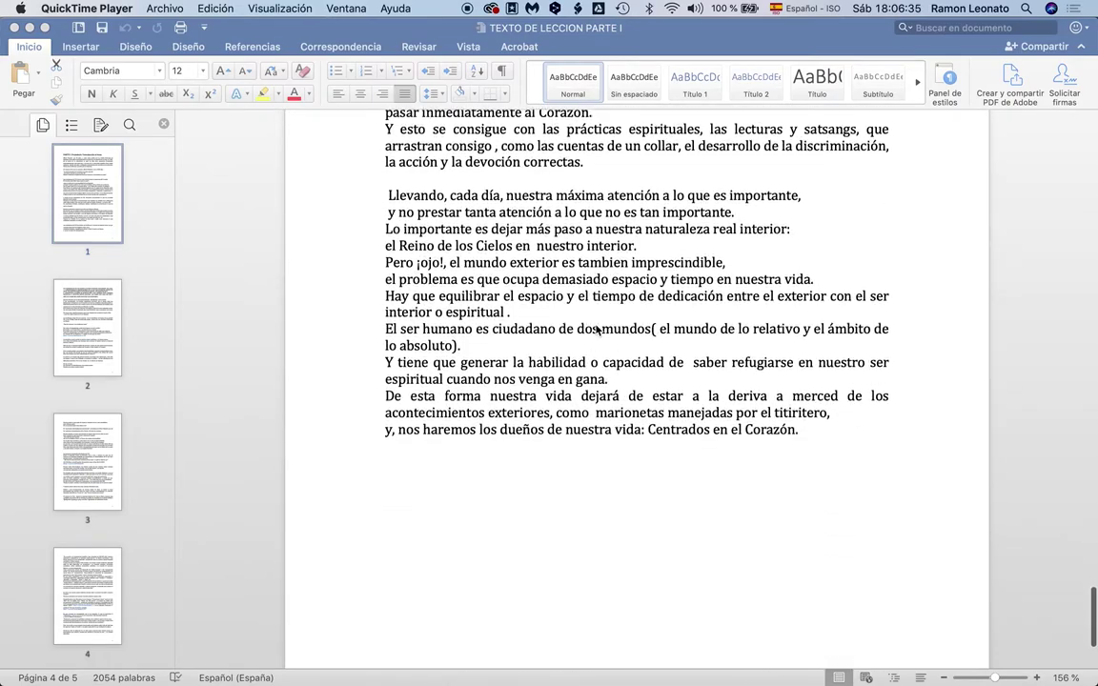
{"action": "scroll", "coordinate": [597, 330], "scroll_direction": "up", "scroll_amount": 20}
{"action": "scroll", "coordinate": [598, 330], "scroll_direction": "up", "scroll_amount": 20}
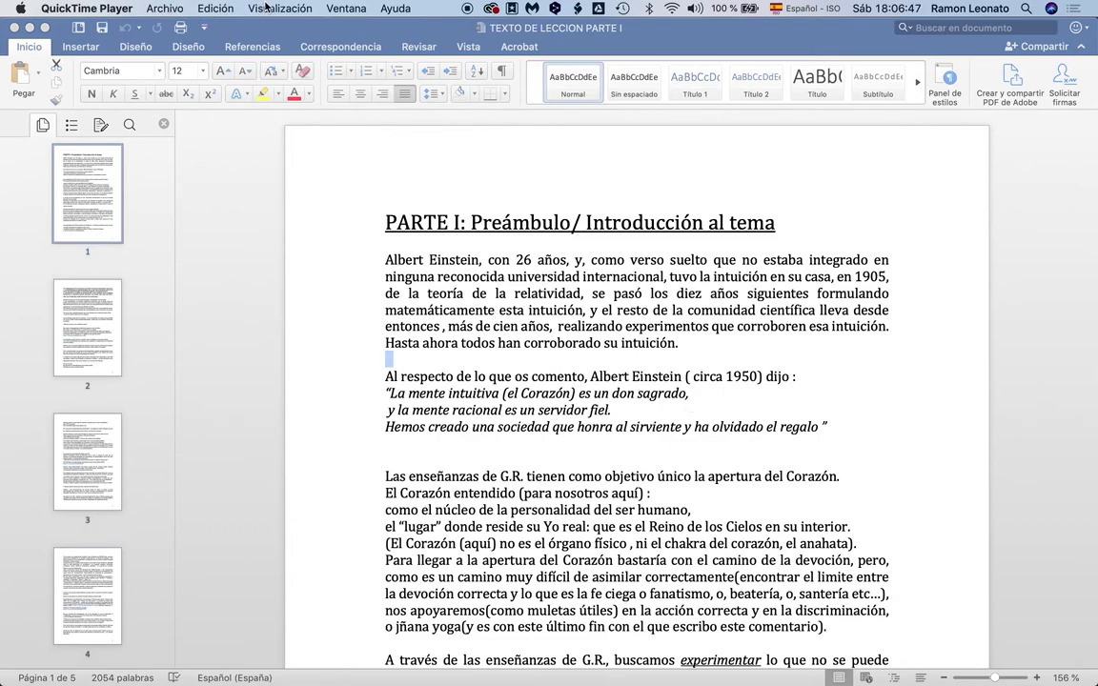
- Change the lesson document to Web Layout view (Diseño Web) and select its entire text
{"action": "left_click", "coordinate": [236, 196]}
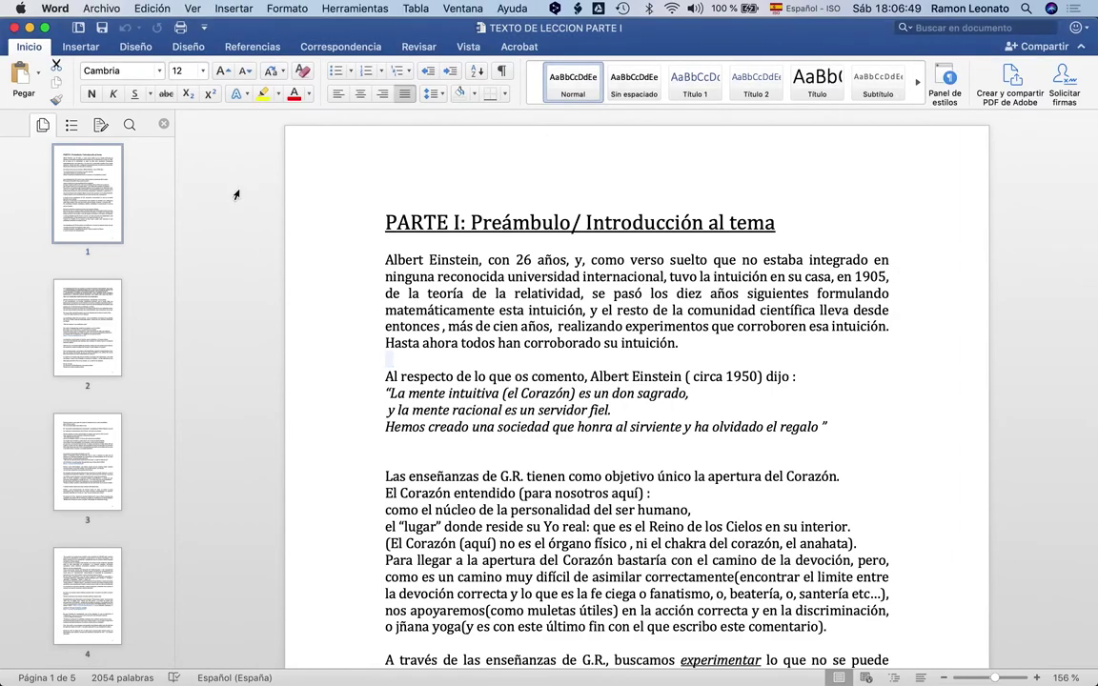
{"action": "left_click", "coordinate": [193, 8]}
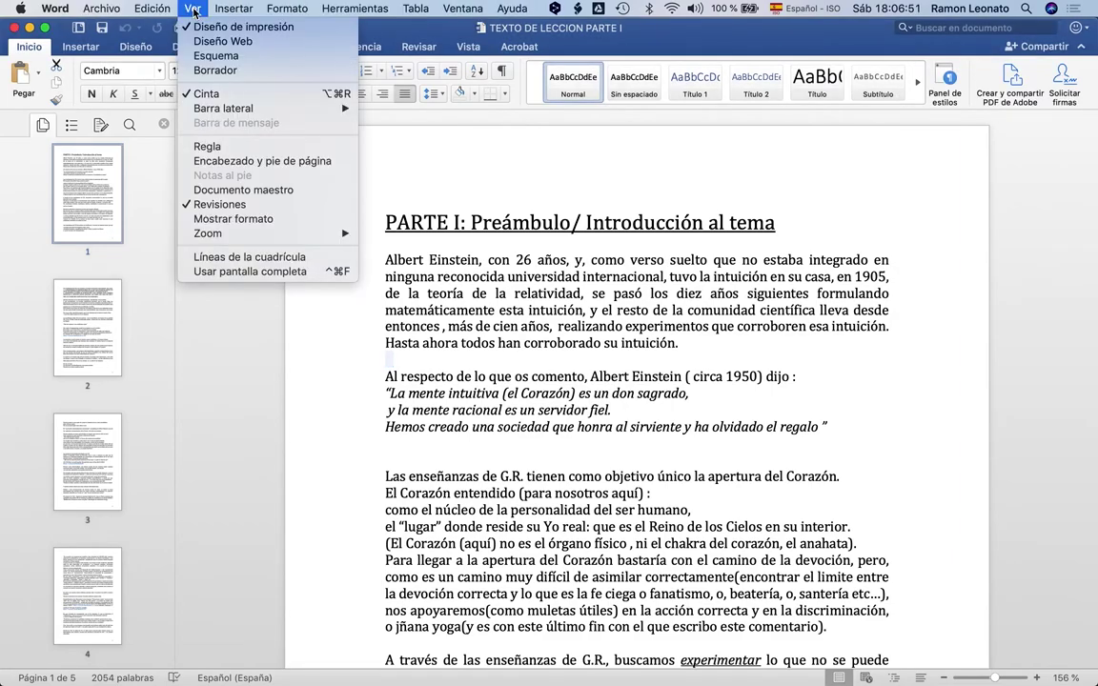
{"action": "left_click", "coordinate": [255, 43]}
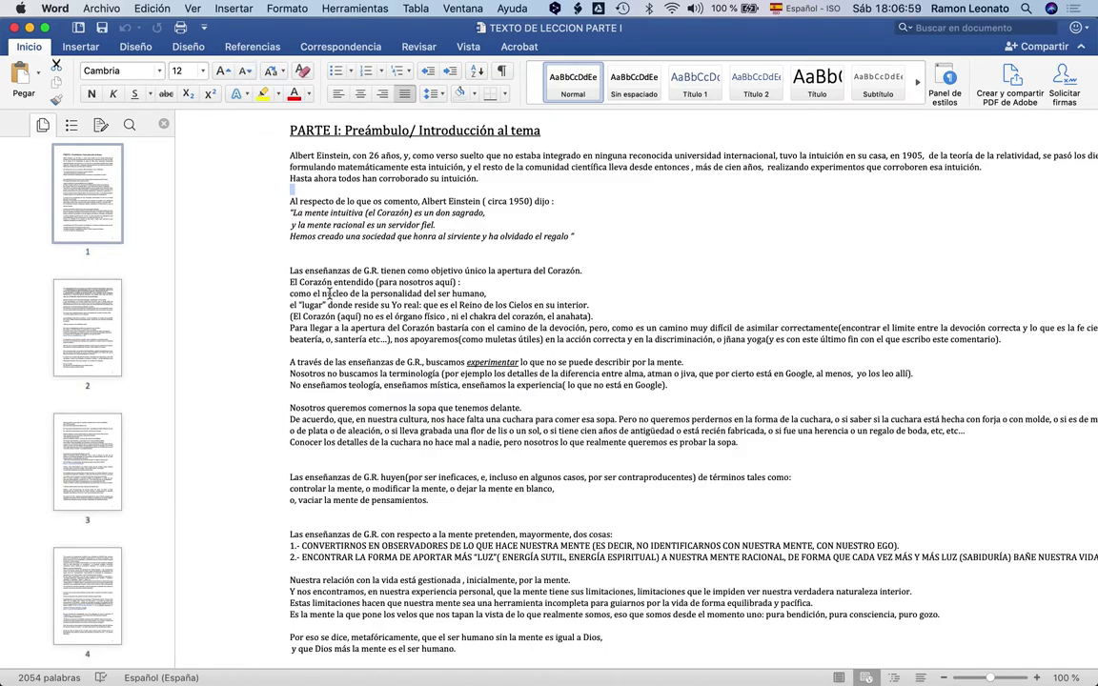
{"action": "scroll", "coordinate": [657, 512], "scroll_direction": "down", "scroll_amount": 10}
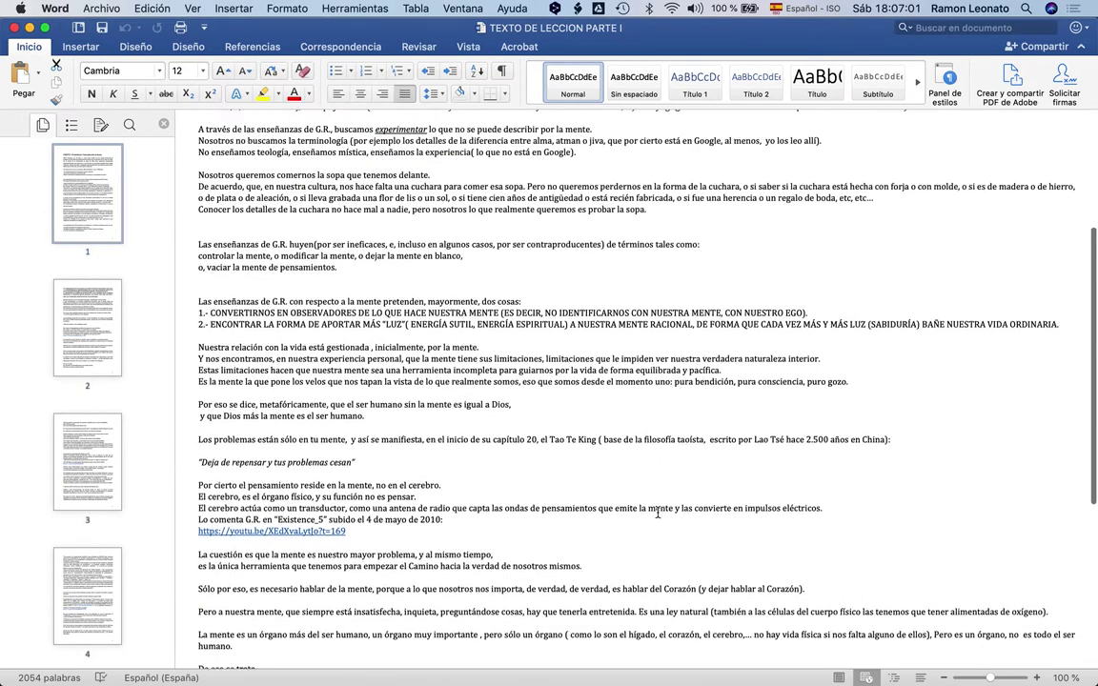
{"action": "scroll", "coordinate": [658, 513], "scroll_direction": "down", "scroll_amount": 20}
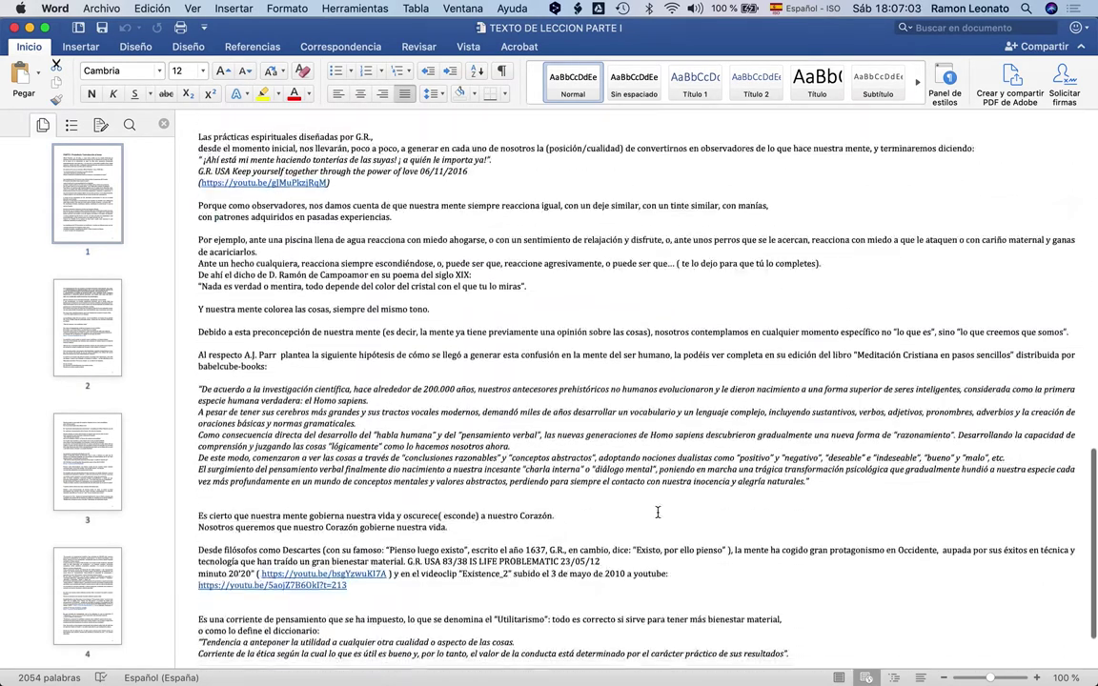
{"action": "scroll", "coordinate": [658, 513], "scroll_direction": "down", "scroll_amount": 8}
{"action": "scroll", "coordinate": [657, 513], "scroll_direction": "up", "scroll_amount": 14}
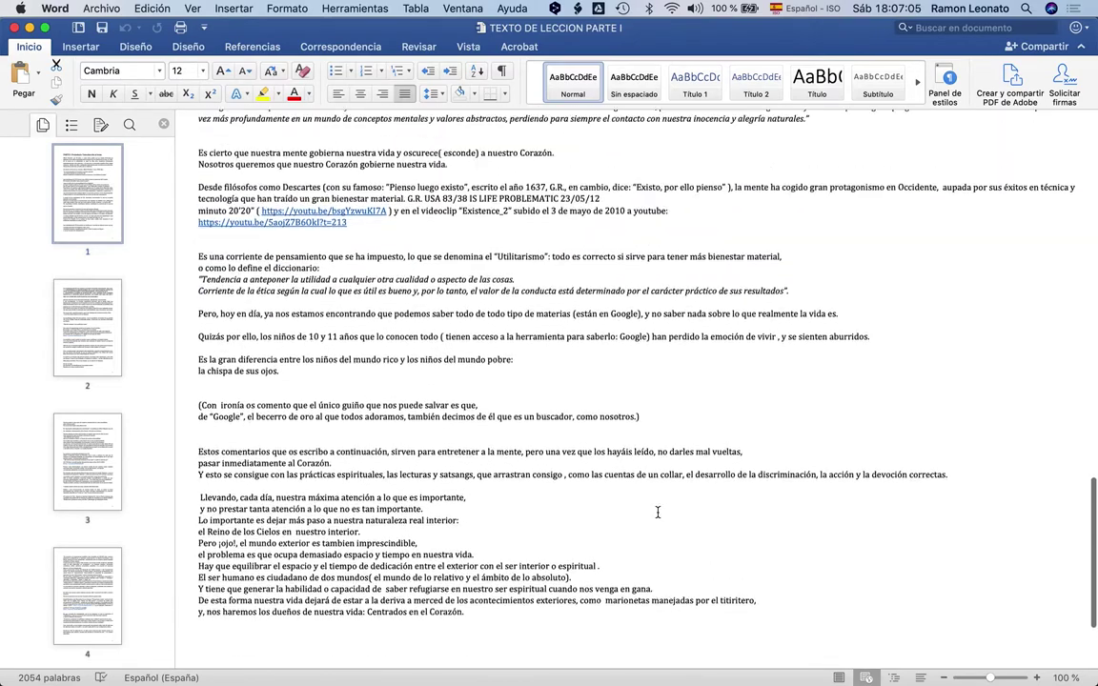
{"action": "scroll", "coordinate": [657, 512], "scroll_direction": "up", "scroll_amount": 20}
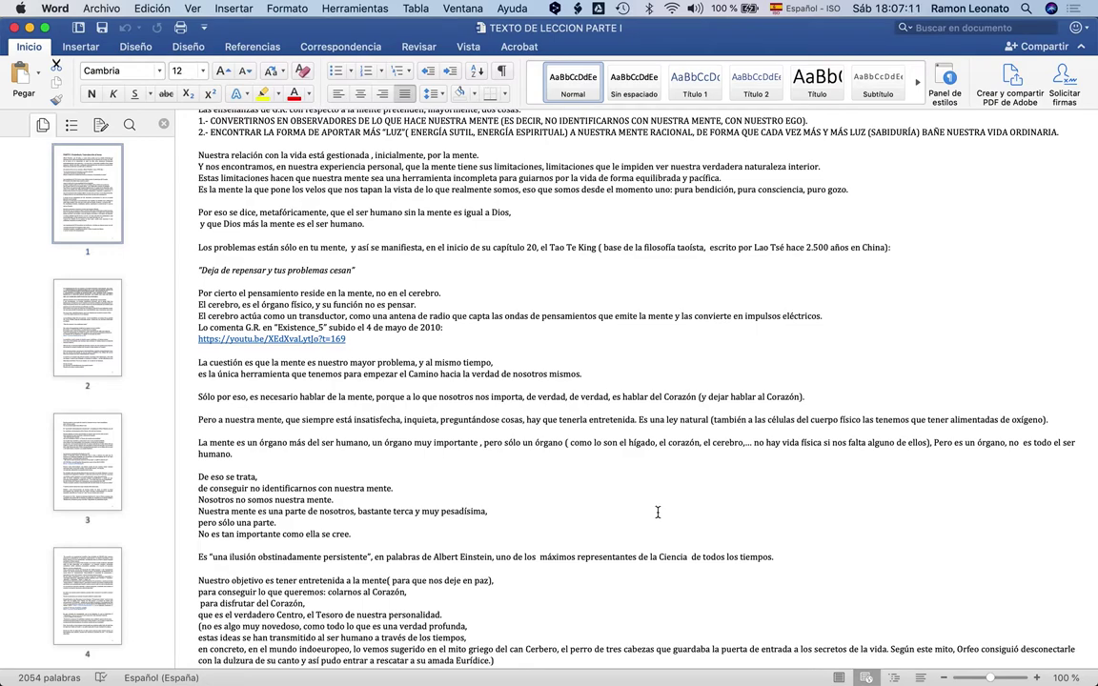
{"action": "key", "text": "super+a"}
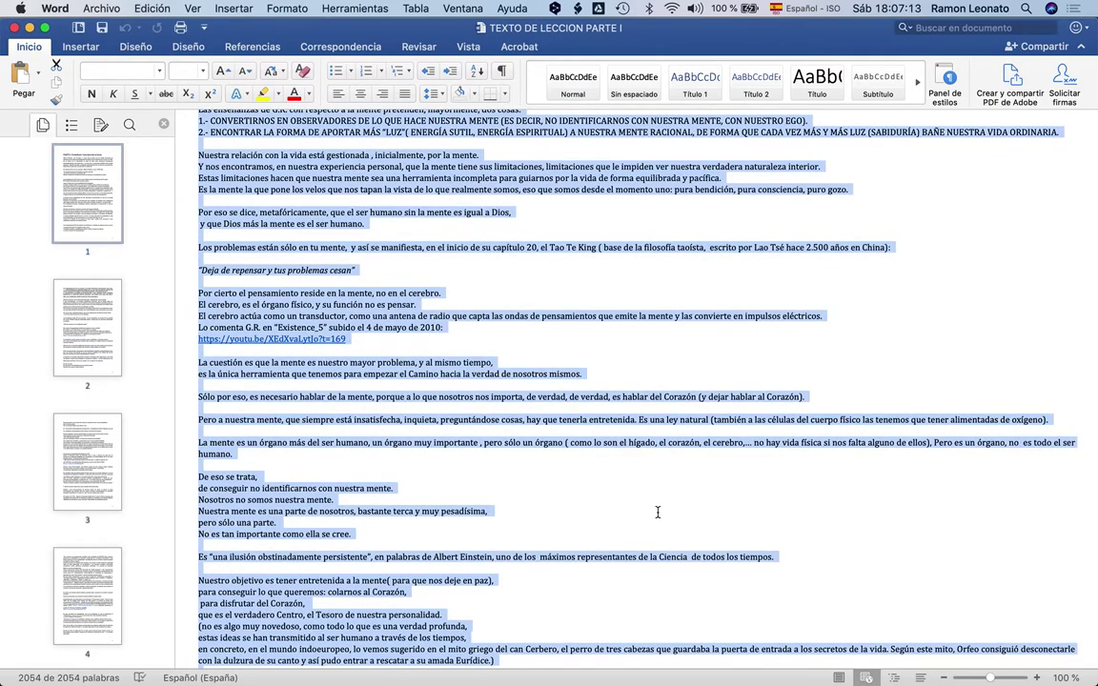
- Switch to Chrome, open the DeepL translator in a new tab and log in to the DeepL Pro account
{"action": "mouse_move", "coordinate": [219, 672]}
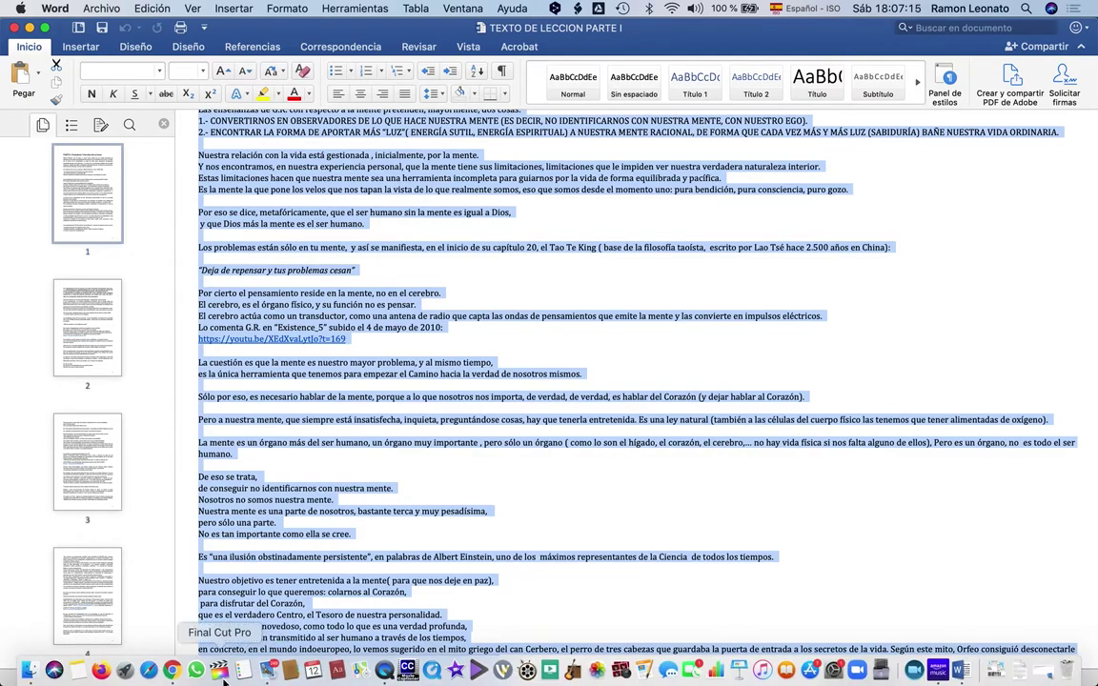
{"action": "left_click", "coordinate": [172, 672]}
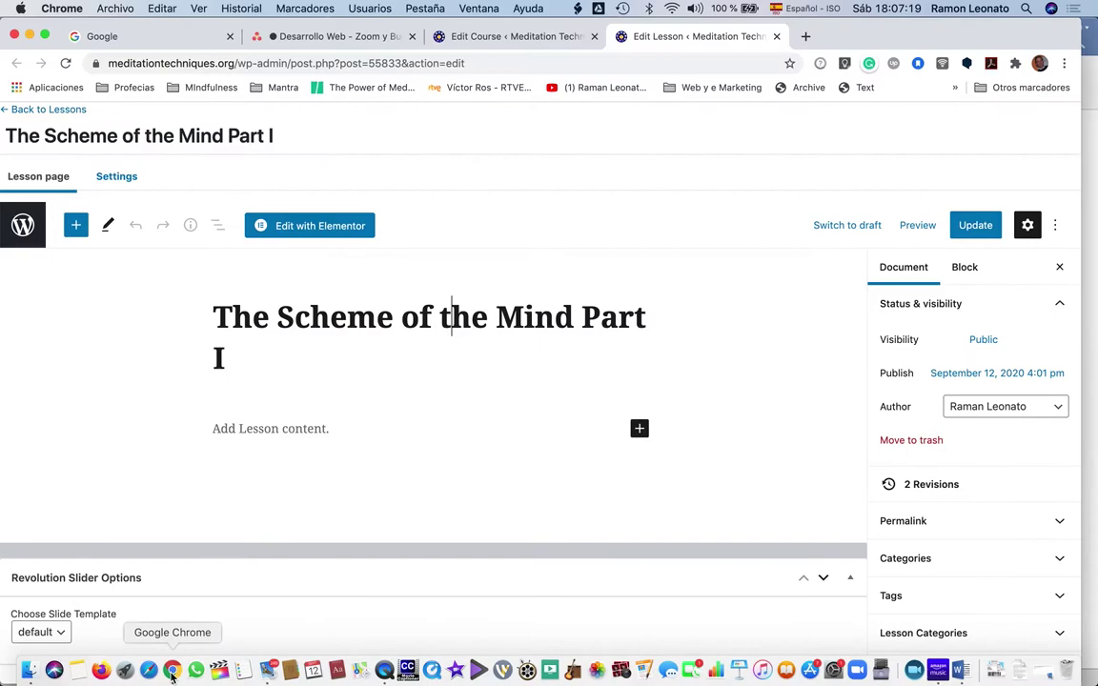
{"action": "left_click", "coordinate": [807, 36]}
{"action": "type", "text": "deepl"}
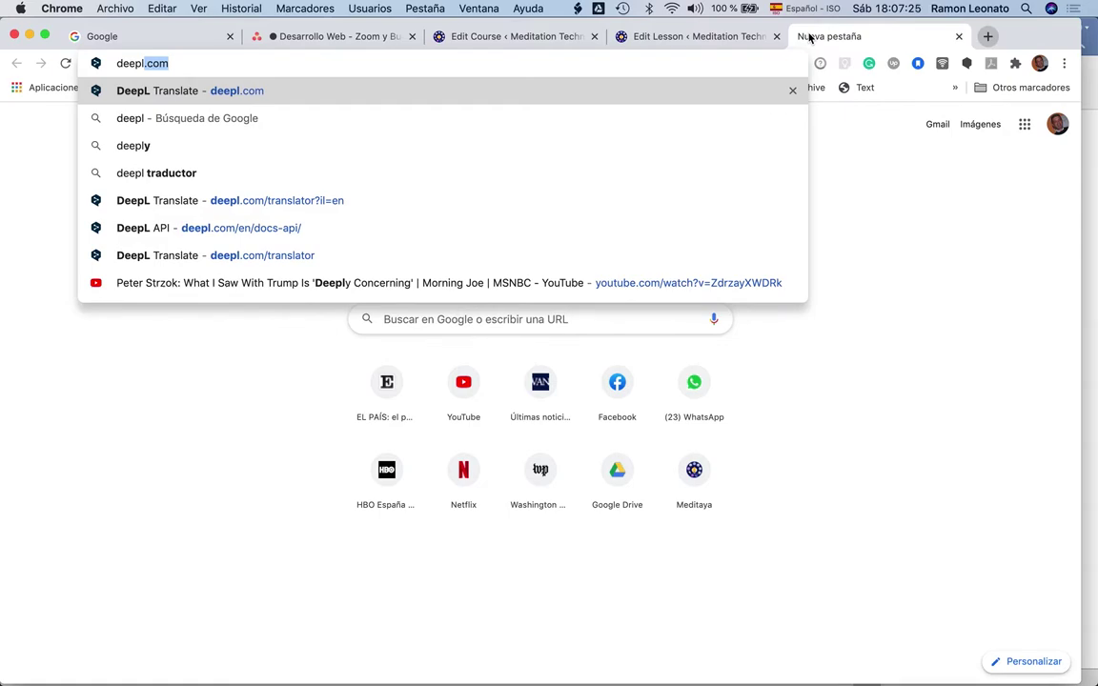
{"action": "key", "text": "Down"}
{"action": "key", "text": "Down"}
{"action": "key", "text": "Down"}
{"action": "key", "text": "Down"}
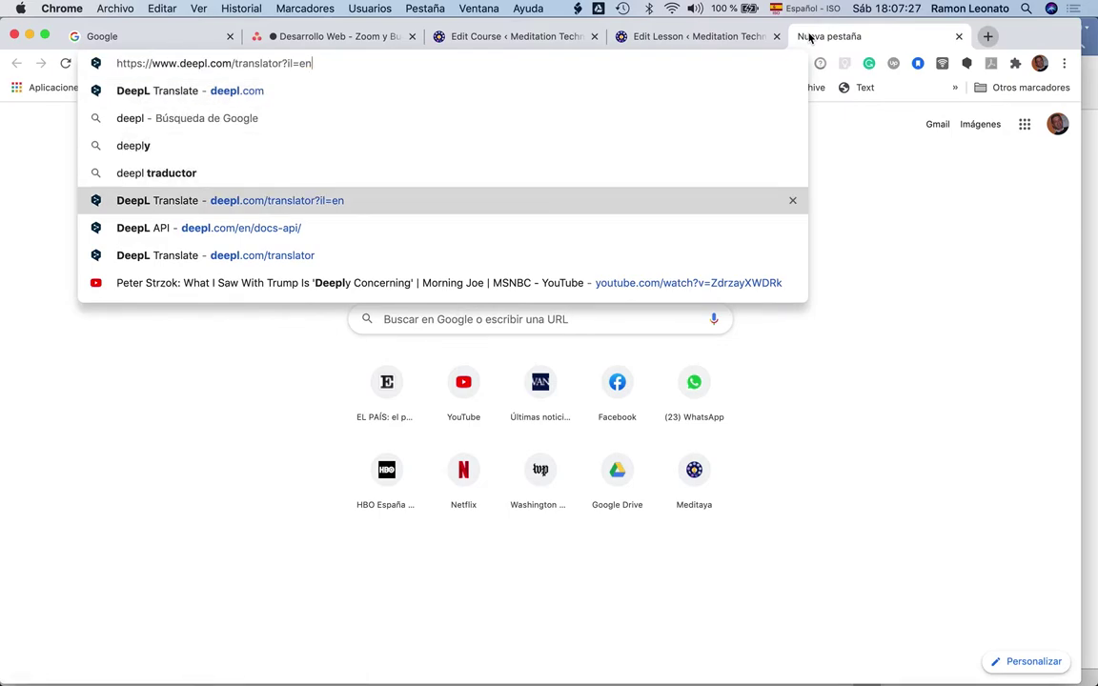
{"action": "key", "text": "Return"}
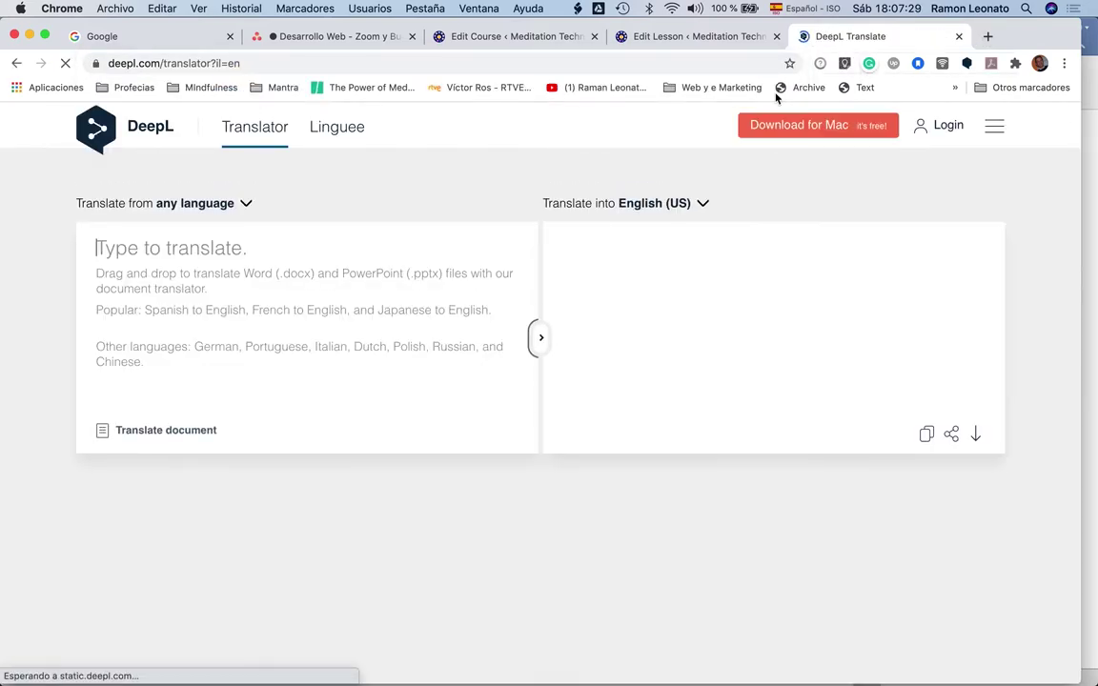
{"action": "left_click", "coordinate": [938, 125]}
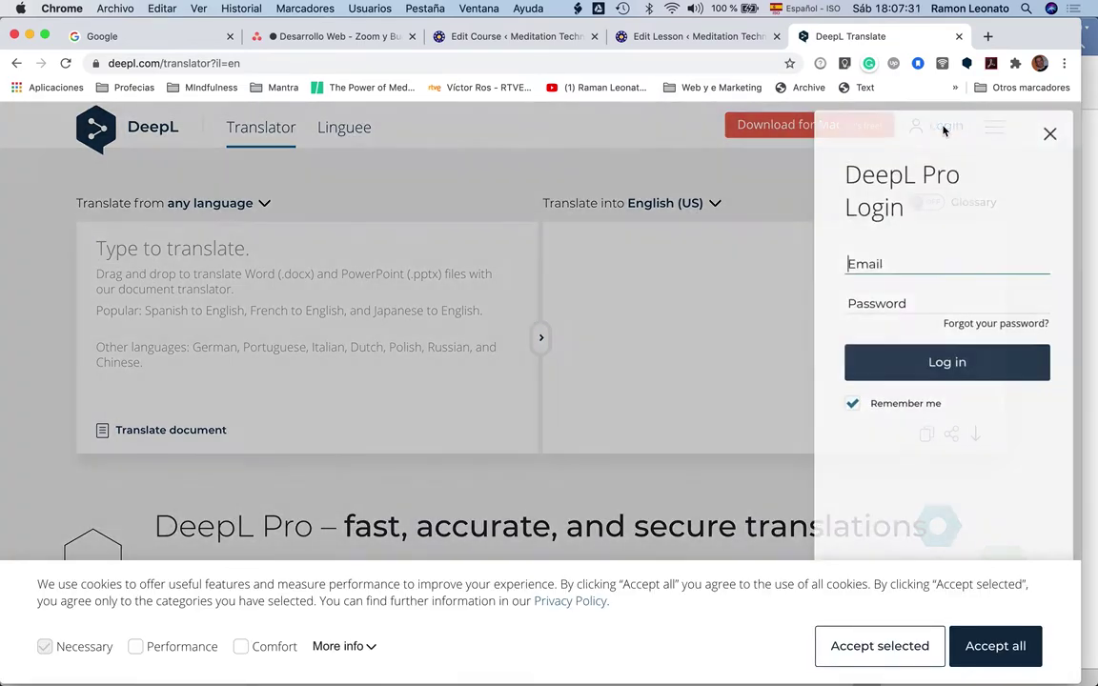
{"action": "left_click", "coordinate": [947, 364]}
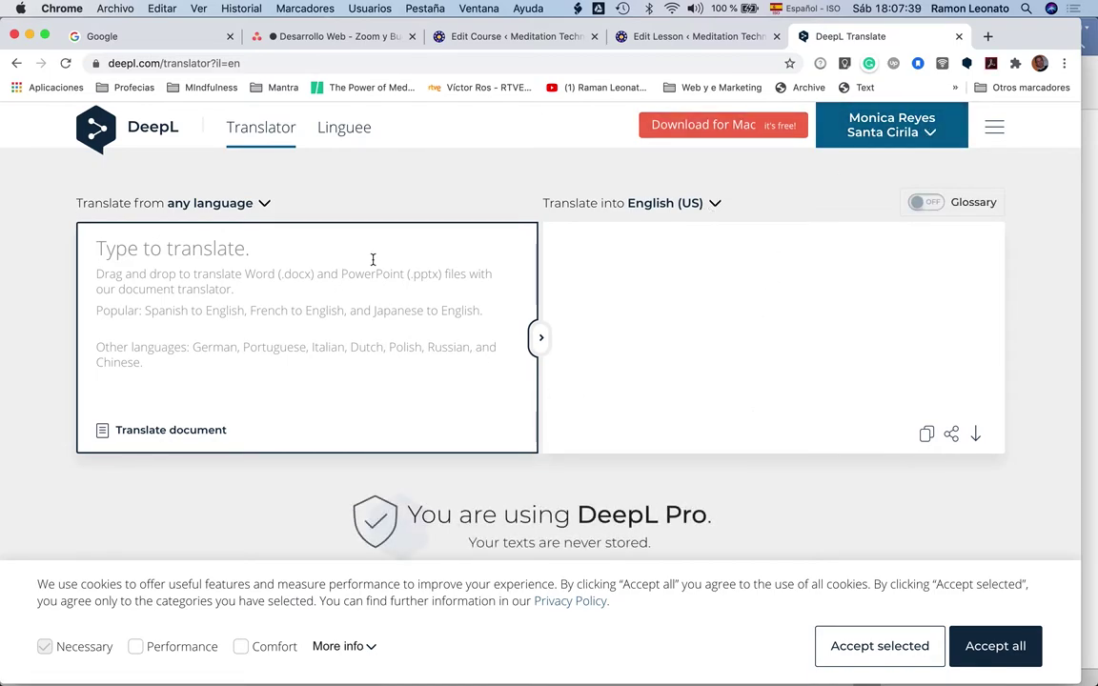
{"action": "key", "text": "super+v"}
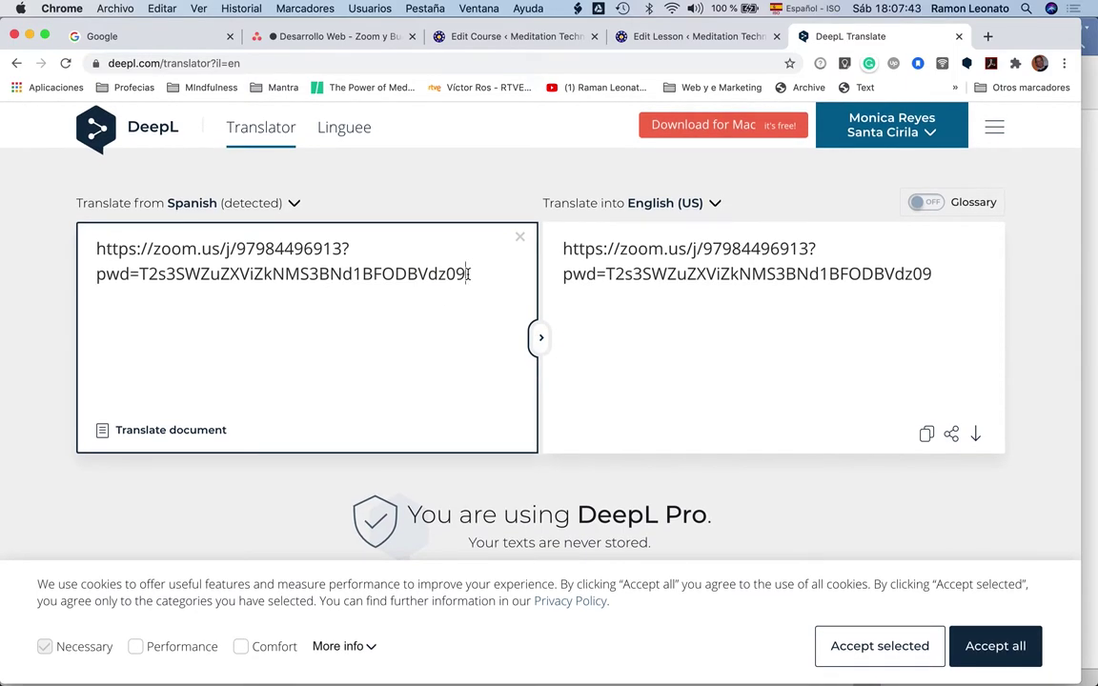
{"action": "left_click_drag", "start_coordinate": [470, 274], "coordinate": [65, 263]}
{"action": "key", "text": "super+x"}
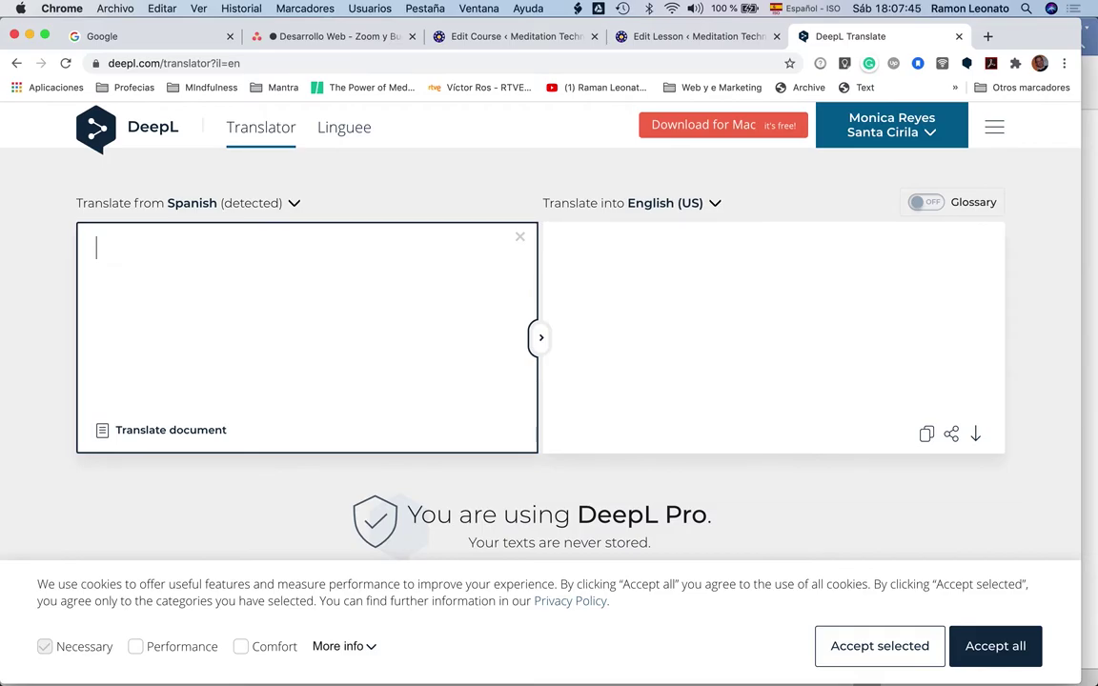
- Copy the selected lesson text from the Word document and paste it into DeepL to translate it from Spanish into English (US)
{"action": "key", "text": "ctrl+Up"}
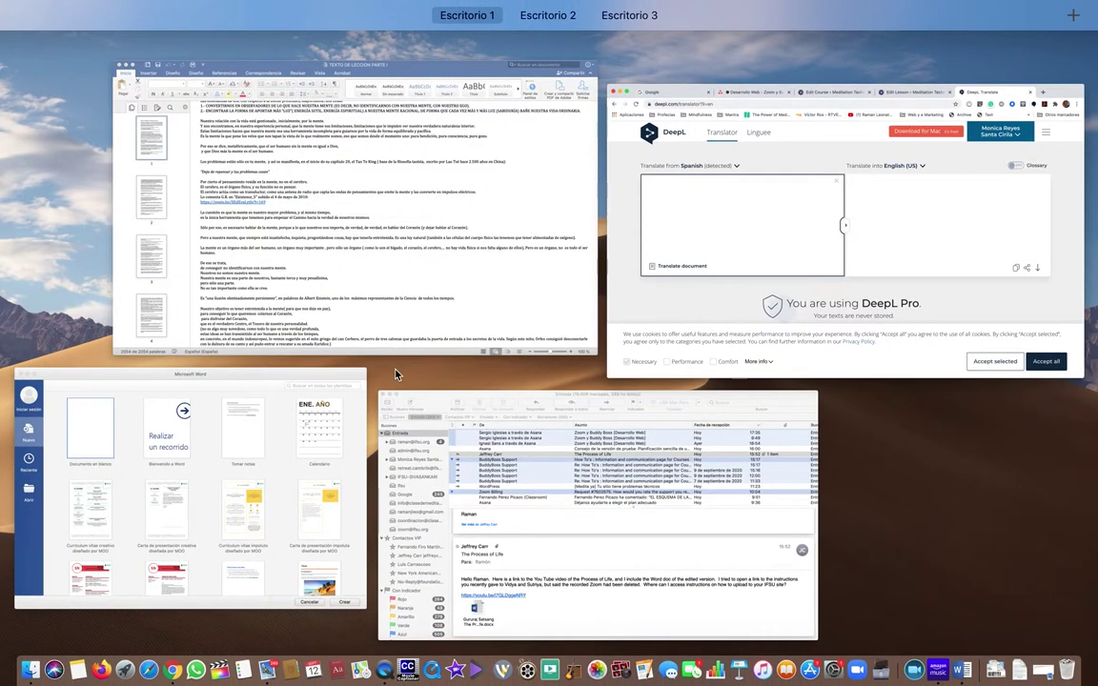
{"action": "left_click", "coordinate": [511, 306]}
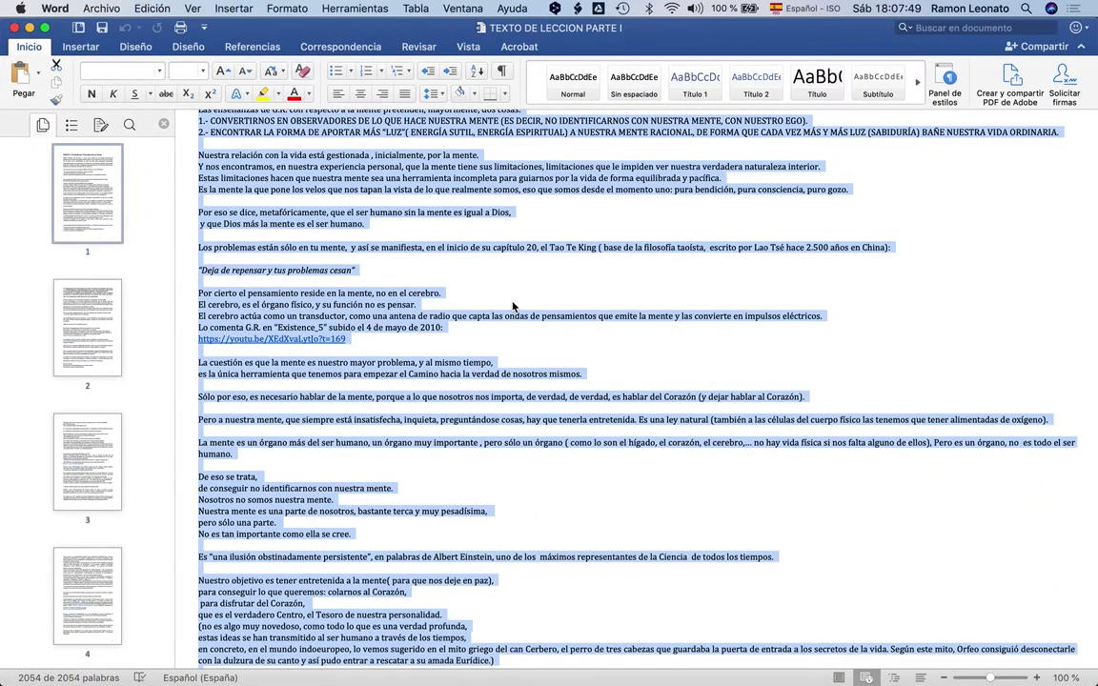
{"action": "key", "text": "super+c"}
{"action": "key", "text": "ctrl+Up"}
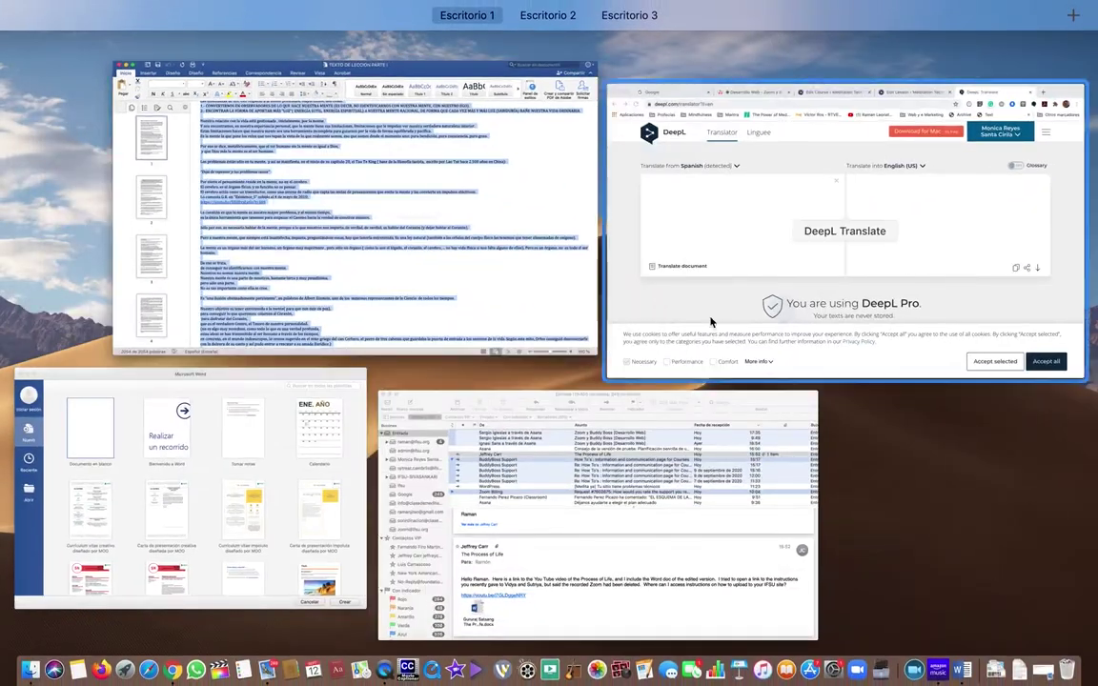
{"action": "left_click", "coordinate": [713, 213]}
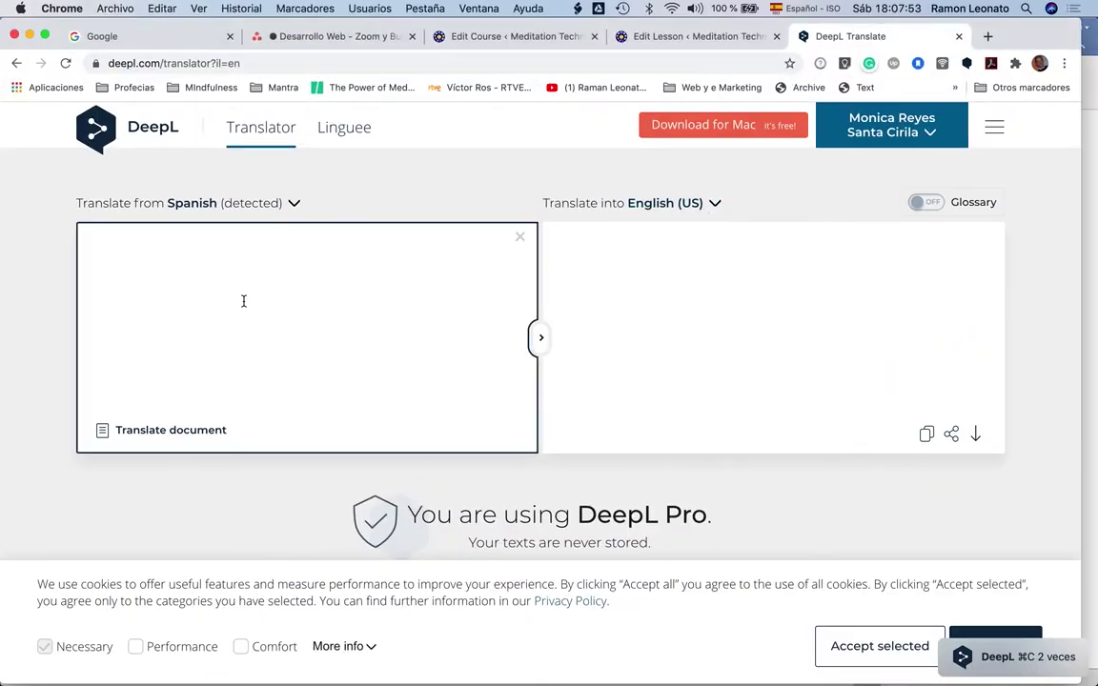
{"action": "key", "text": "super+v"}
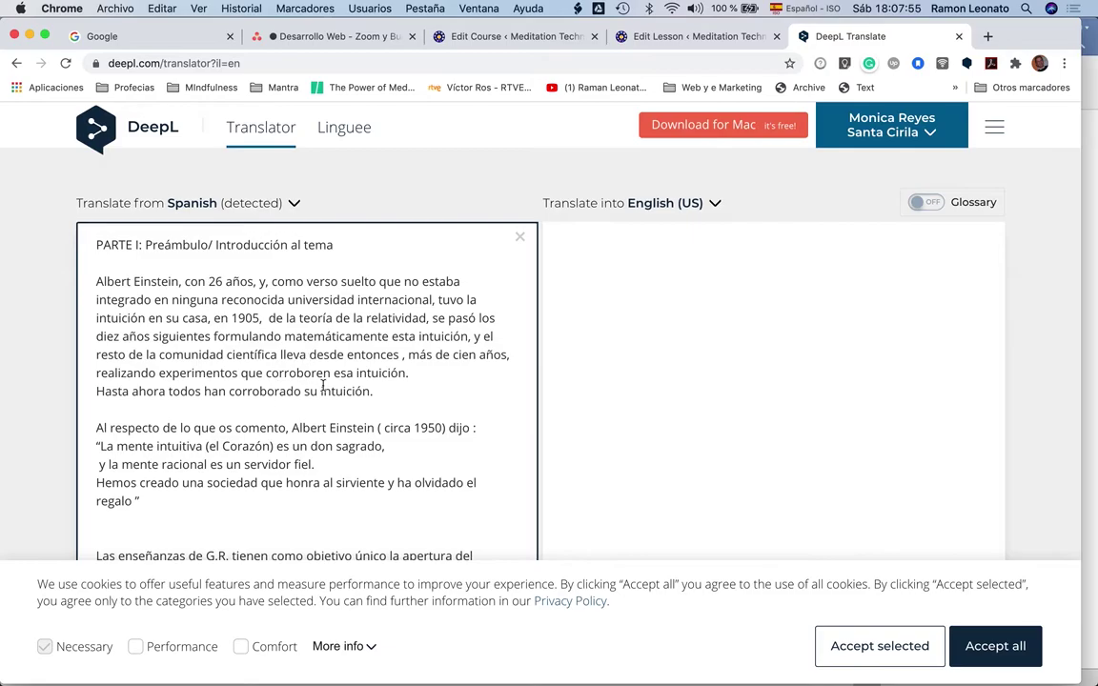
{"action": "scroll", "coordinate": [318, 376], "scroll_direction": "down", "scroll_amount": 20}
{"action": "scroll", "coordinate": [331, 415], "scroll_direction": "down", "scroll_amount": 20}
{"action": "scroll", "coordinate": [332, 415], "scroll_direction": "down", "scroll_amount": 20}
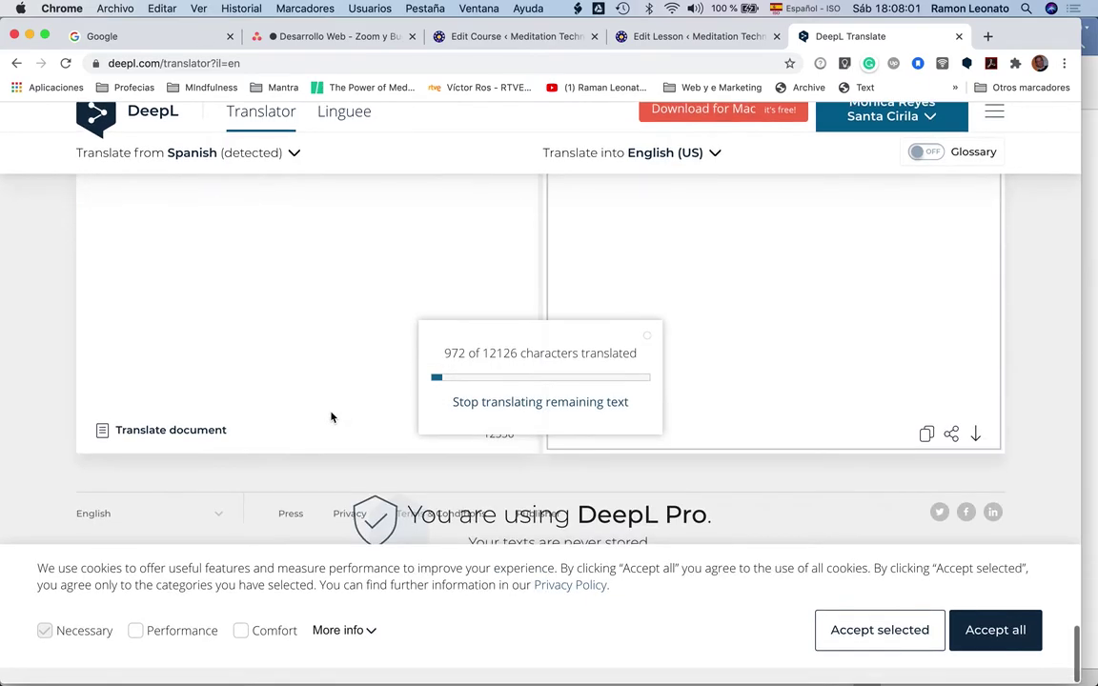
{"action": "scroll", "coordinate": [332, 416], "scroll_direction": "up", "scroll_amount": 20}
{"action": "scroll", "coordinate": [332, 415], "scroll_direction": "up", "scroll_amount": 15}
{"action": "scroll", "coordinate": [332, 416], "scroll_direction": "up", "scroll_amount": 15}
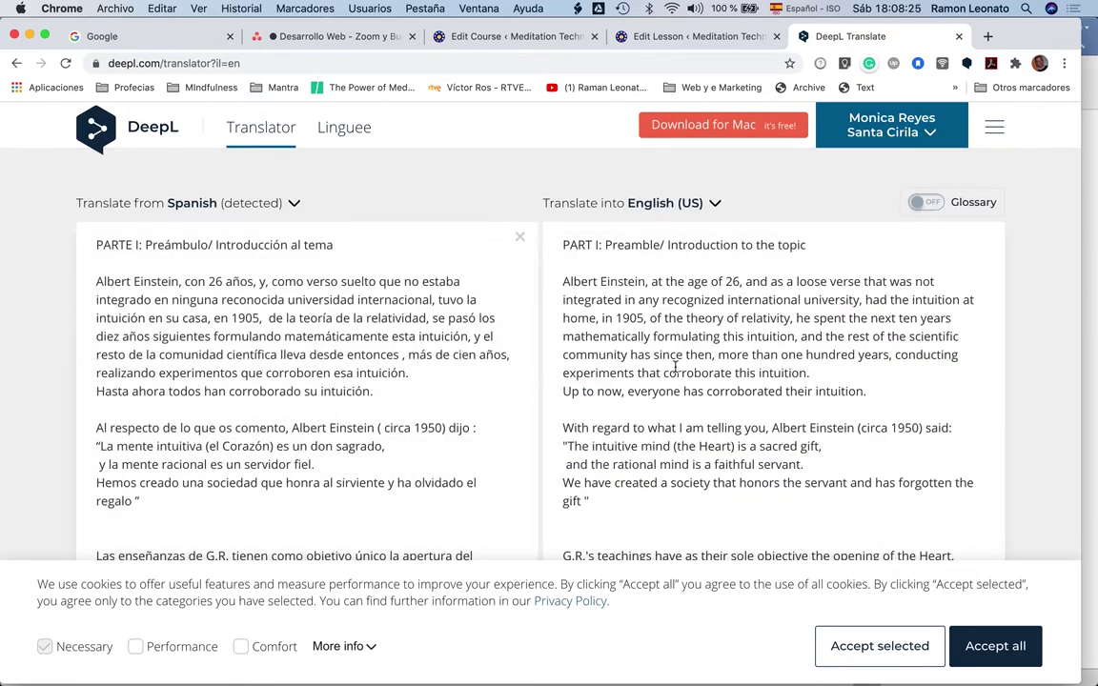
- In the translation's Albert Einstein paragraph, choose the alternative wording "an age of" for his age and replace "loose" with "free" before "verse"
{"action": "scroll", "coordinate": [669, 368], "scroll_direction": "down", "scroll_amount": 5}
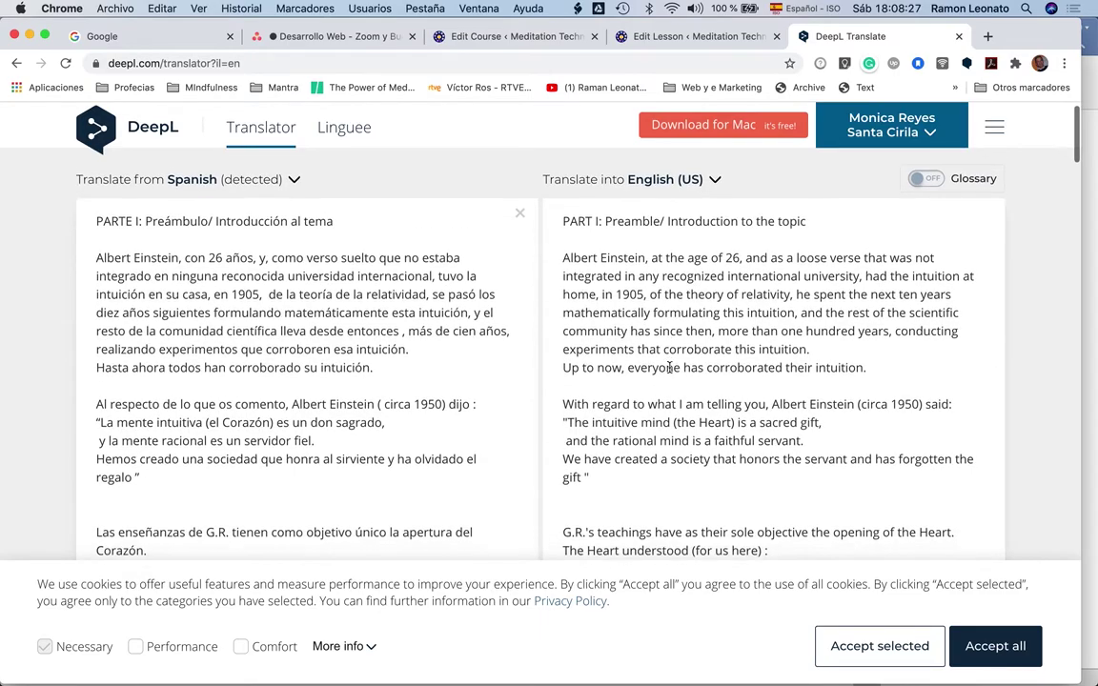
{"action": "scroll", "coordinate": [669, 368], "scroll_direction": "down", "scroll_amount": 5}
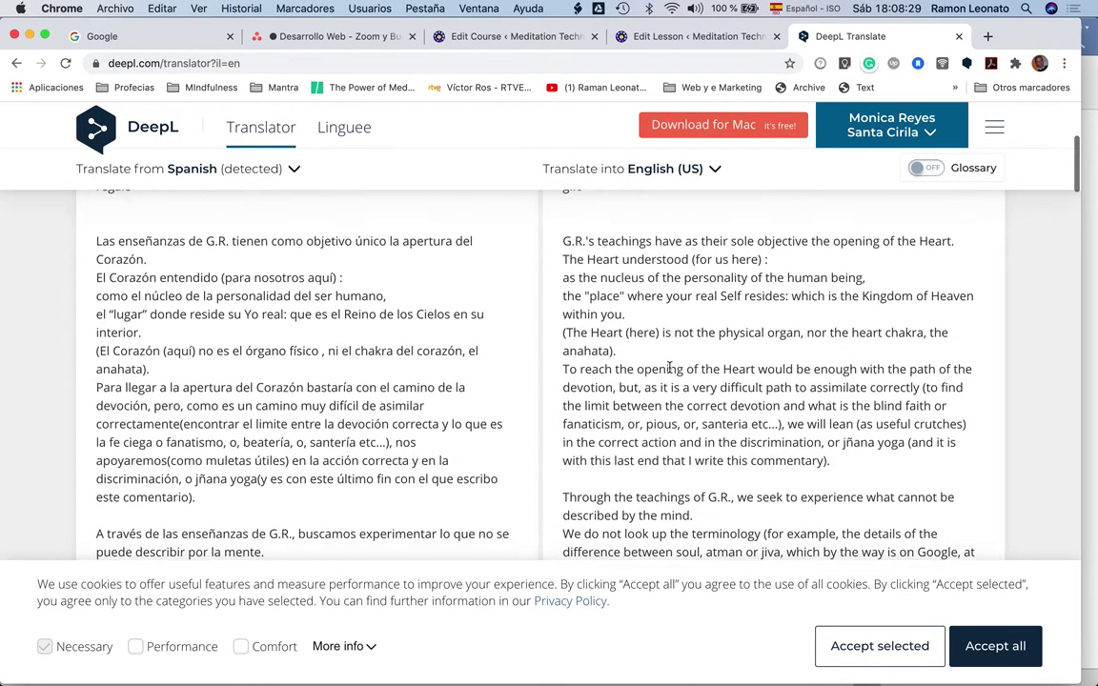
{"action": "scroll", "coordinate": [669, 368], "scroll_direction": "up", "scroll_amount": 8}
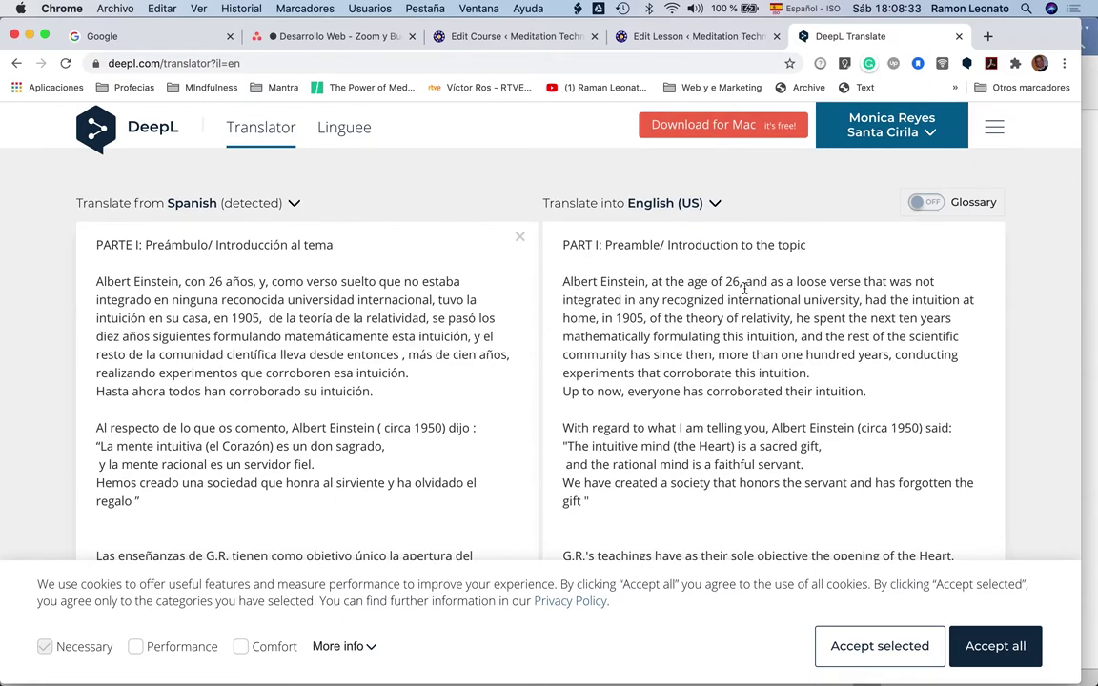
{"action": "left_click", "coordinate": [666, 281]}
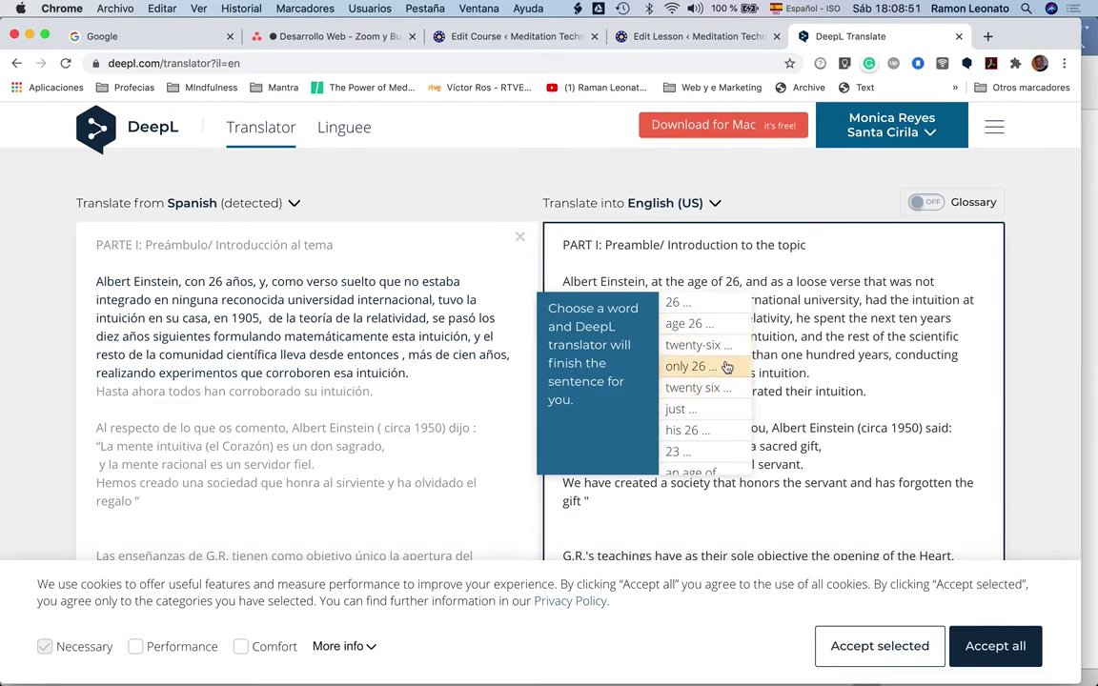
{"action": "scroll", "coordinate": [725, 390], "scroll_direction": "down", "scroll_amount": 3}
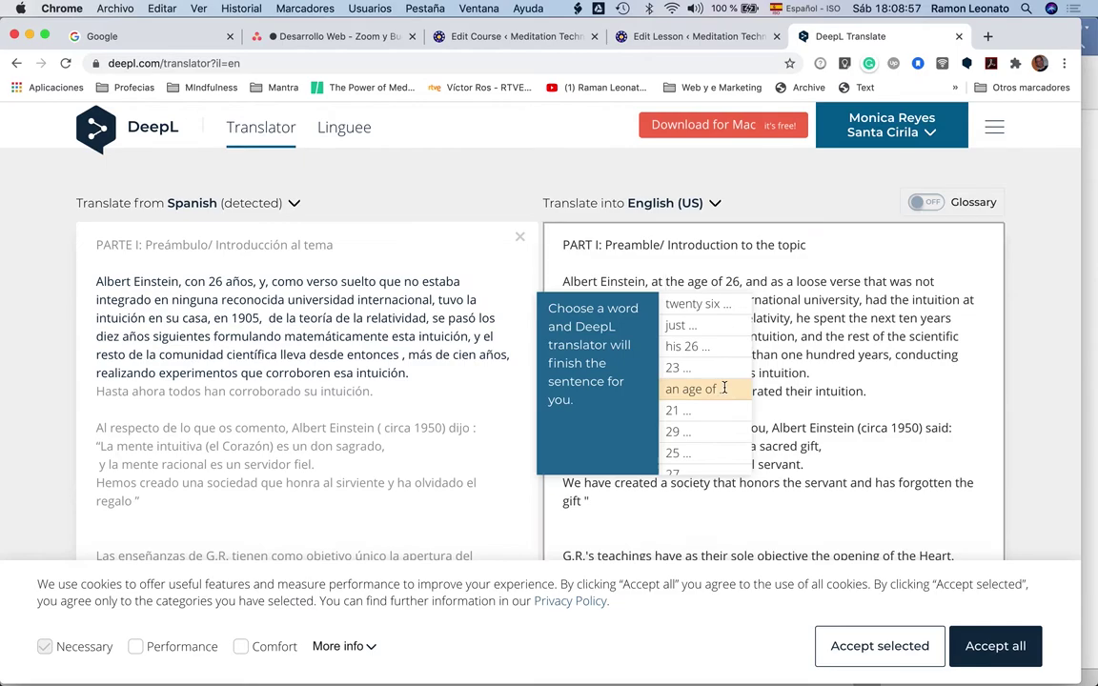
{"action": "left_click", "coordinate": [725, 390]}
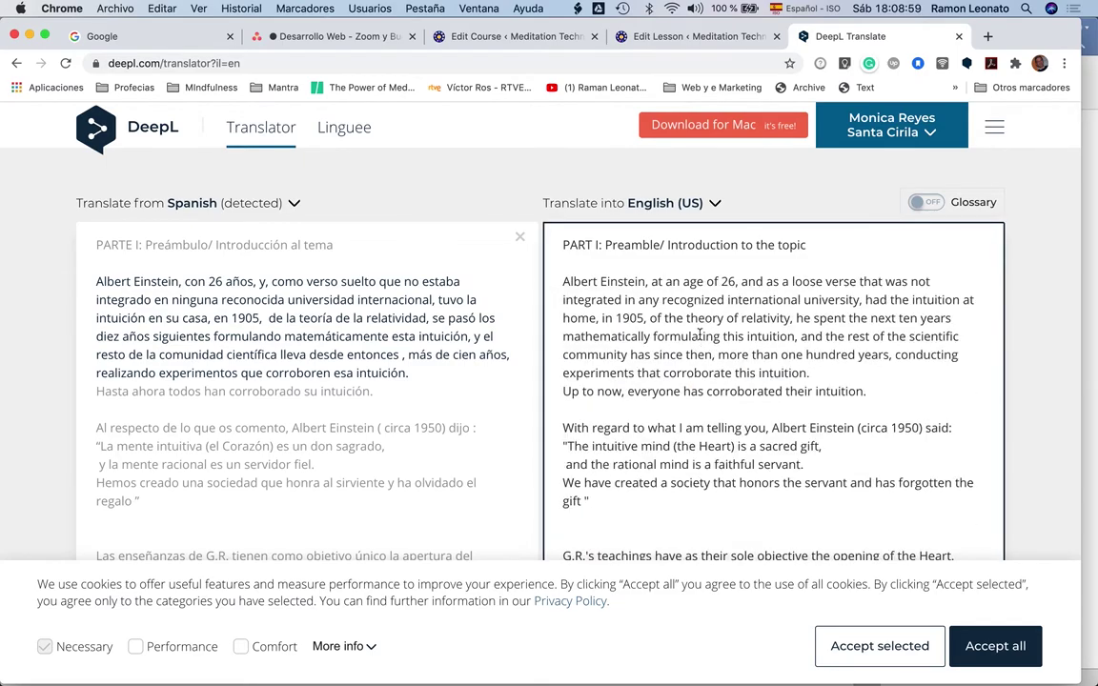
{"action": "left_click", "coordinate": [790, 282]}
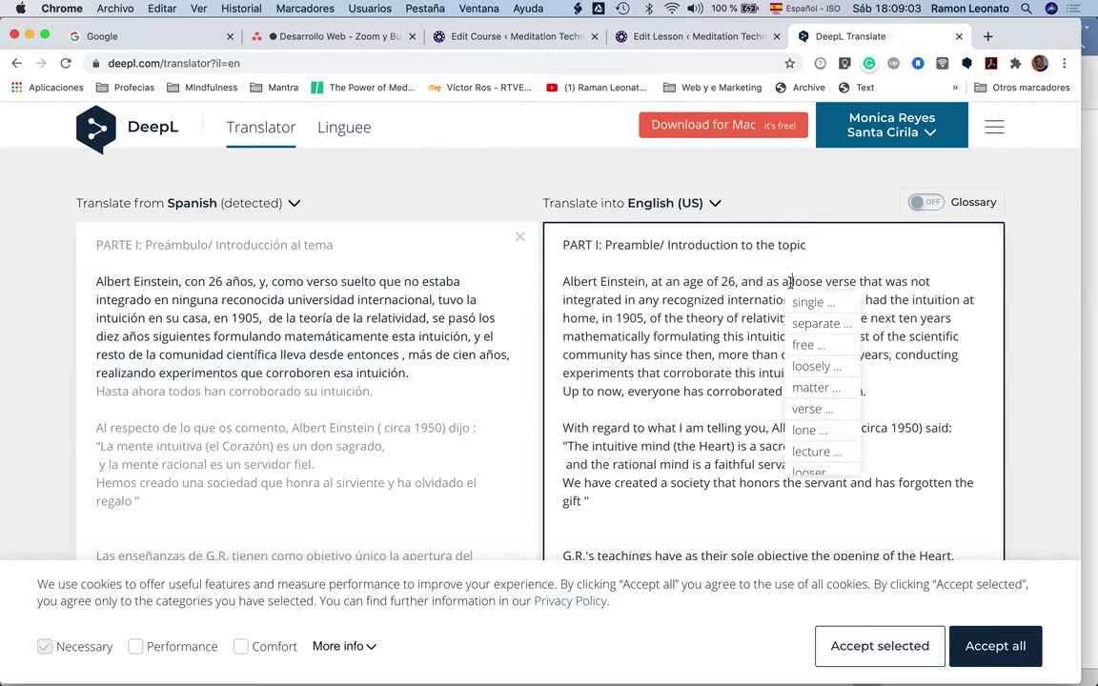
{"action": "left_click", "coordinate": [805, 344]}
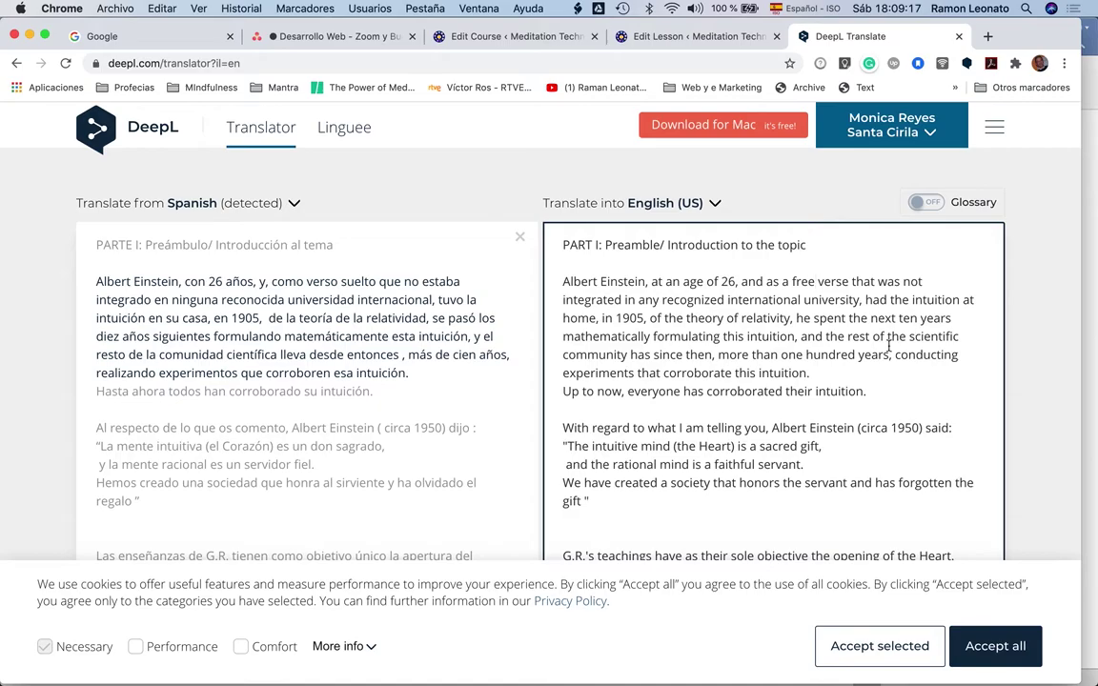
- Read through the rest of the English translation alongside the Spanish source text
{"action": "scroll", "coordinate": [859, 380], "scroll_direction": "down", "scroll_amount": 3}
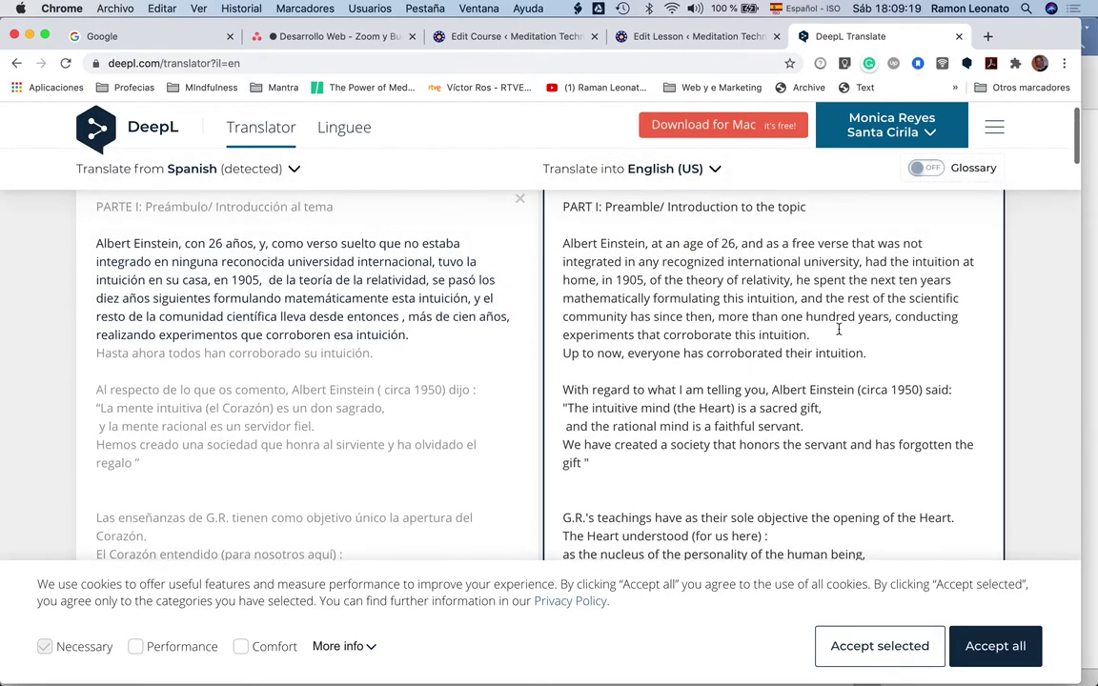
{"action": "scroll", "coordinate": [779, 357], "scroll_direction": "down", "scroll_amount": 15}
{"action": "scroll", "coordinate": [773, 424], "scroll_direction": "down", "scroll_amount": 20}
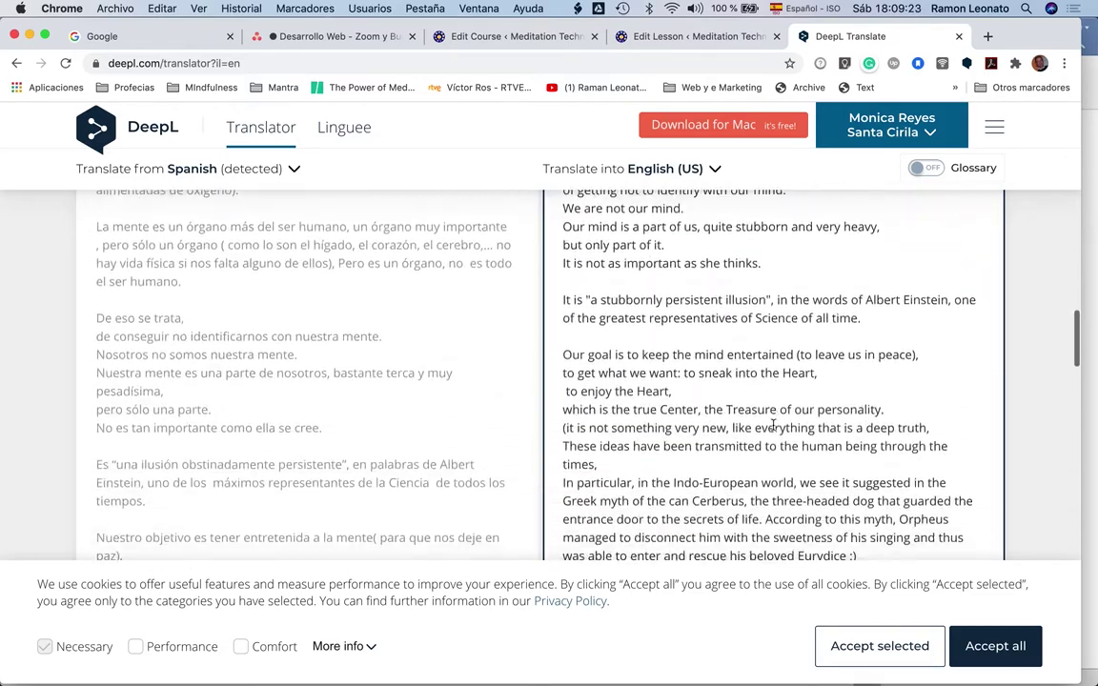
{"action": "scroll", "coordinate": [773, 424], "scroll_direction": "down", "scroll_amount": 20}
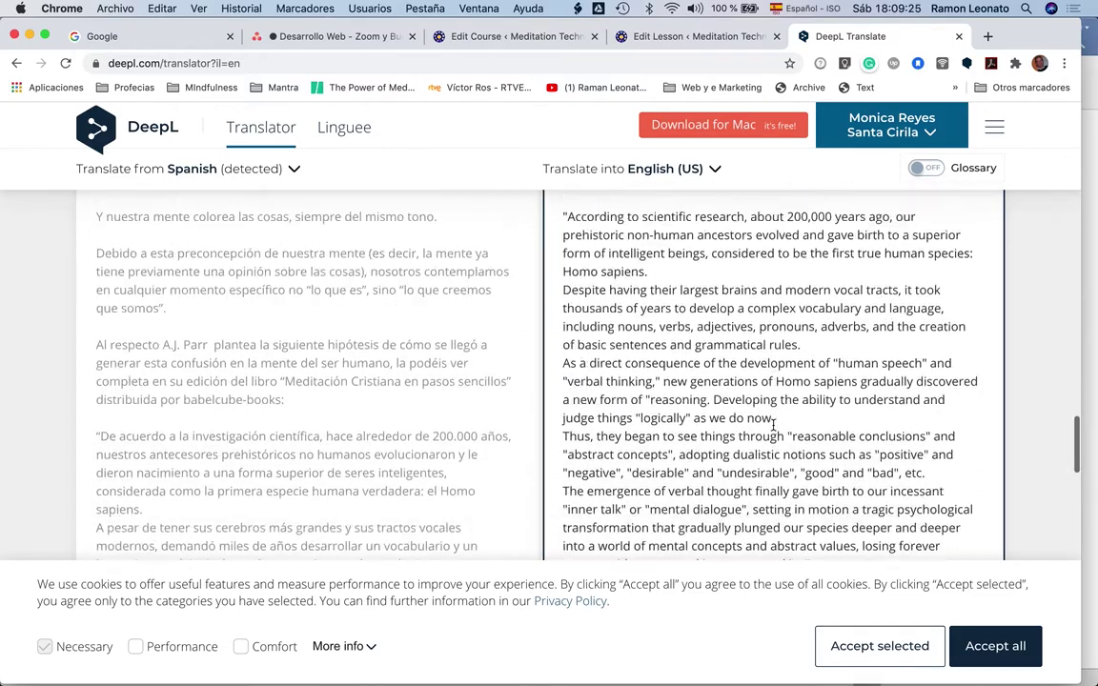